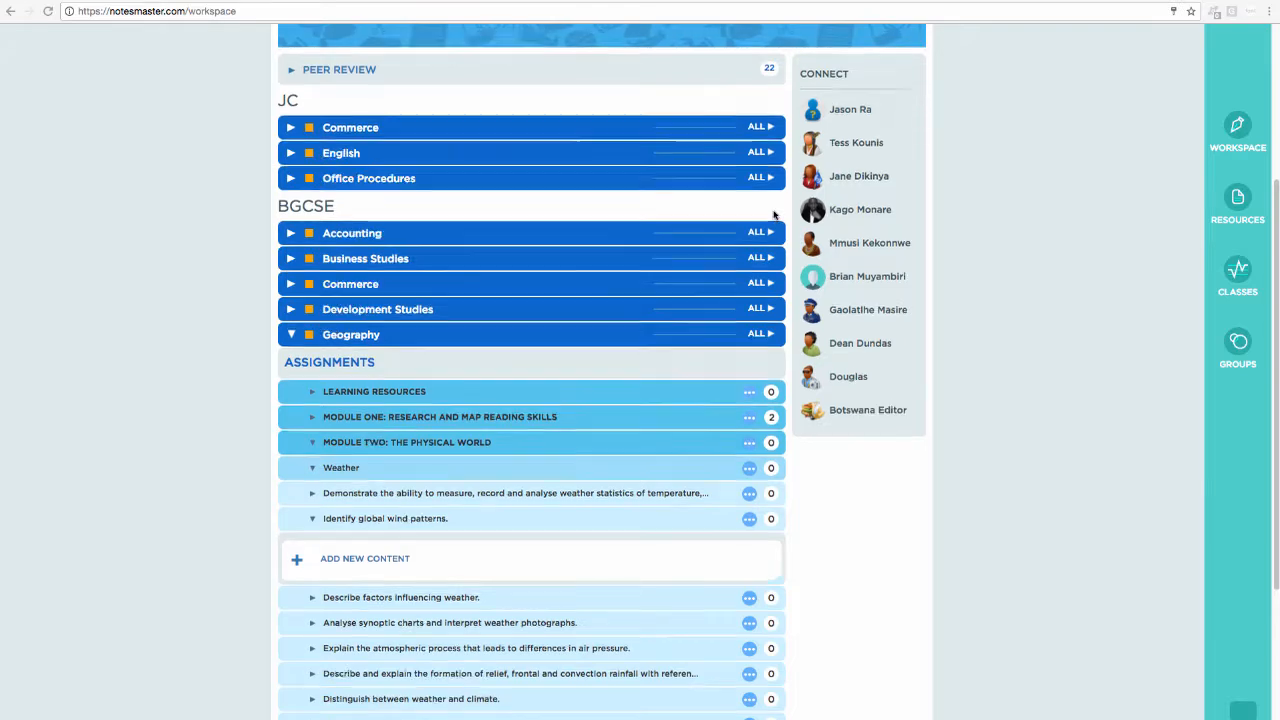
Under BGCSE Geography, expand Module Two: The Physical World, its Weather topic, and the objective "Identify global wind patterns.".
{"action": "scroll", "coordinate": [773, 211], "scroll_direction": "up", "scroll_amount": 3}
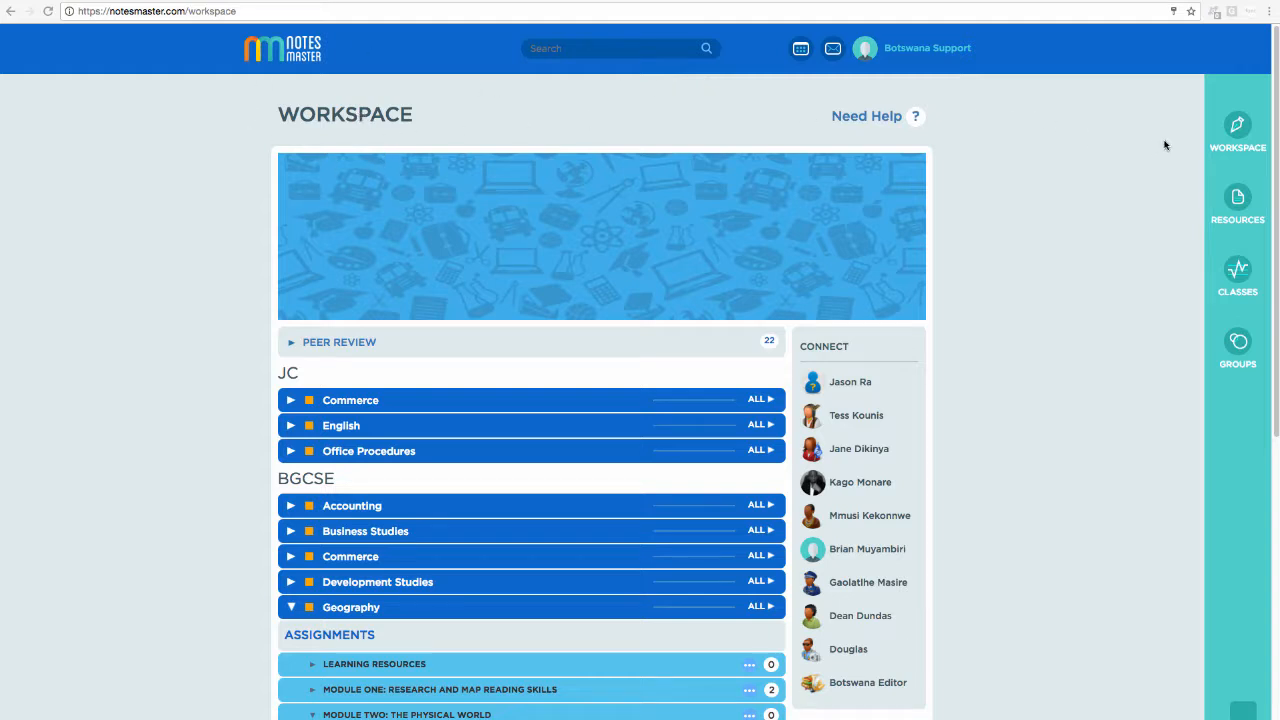
{"action": "scroll", "coordinate": [1060, 180], "scroll_direction": "down", "scroll_amount": 3}
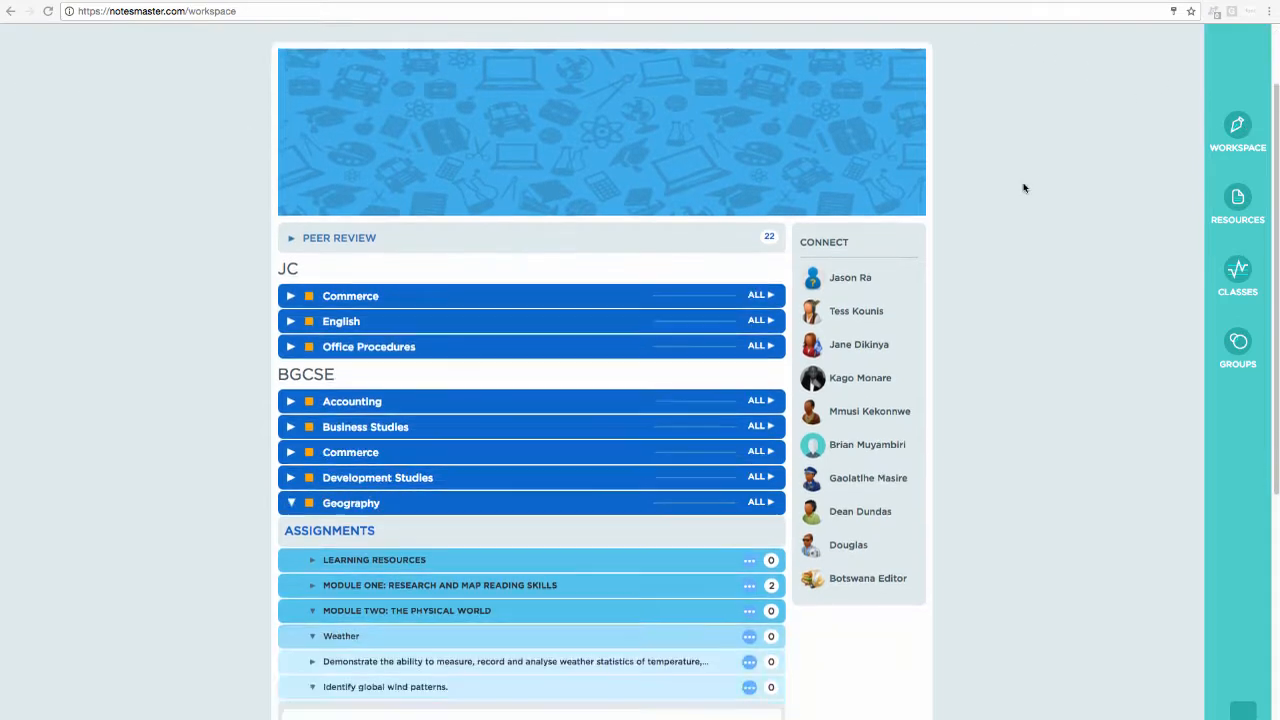
{"action": "scroll", "coordinate": [336, 478], "scroll_direction": "down", "scroll_amount": 2}
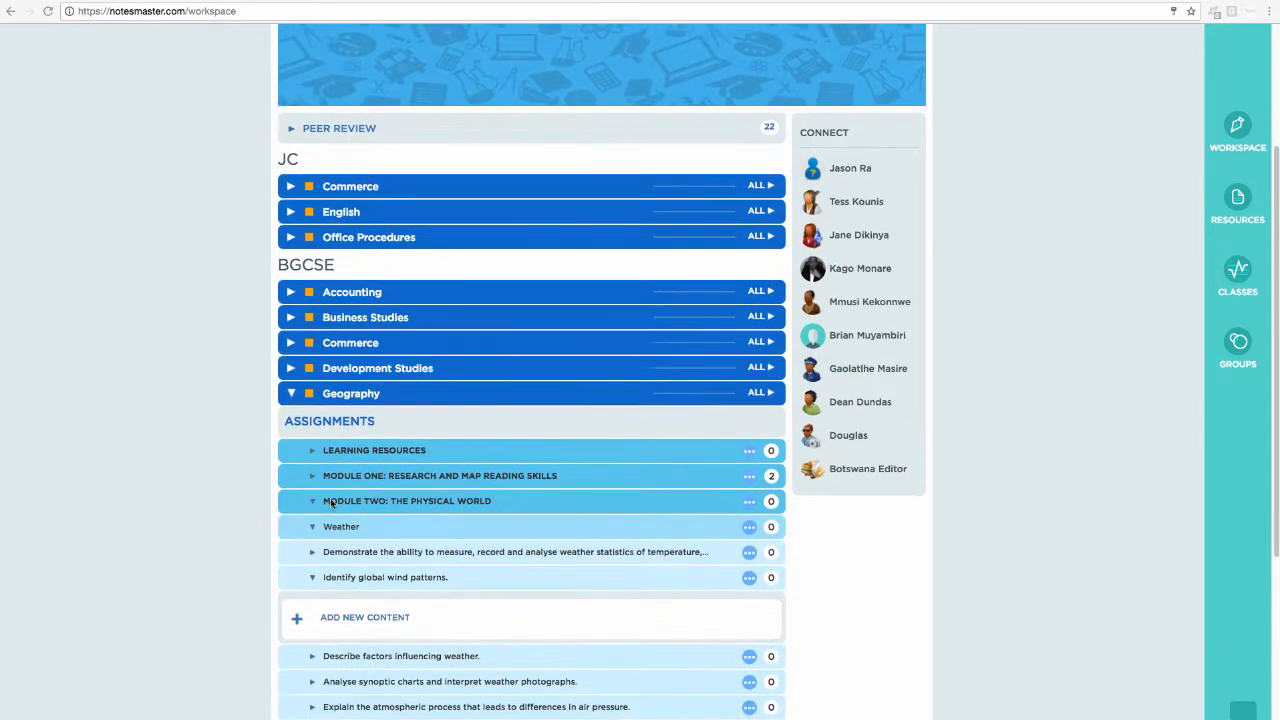
{"action": "left_click", "coordinate": [369, 394]}
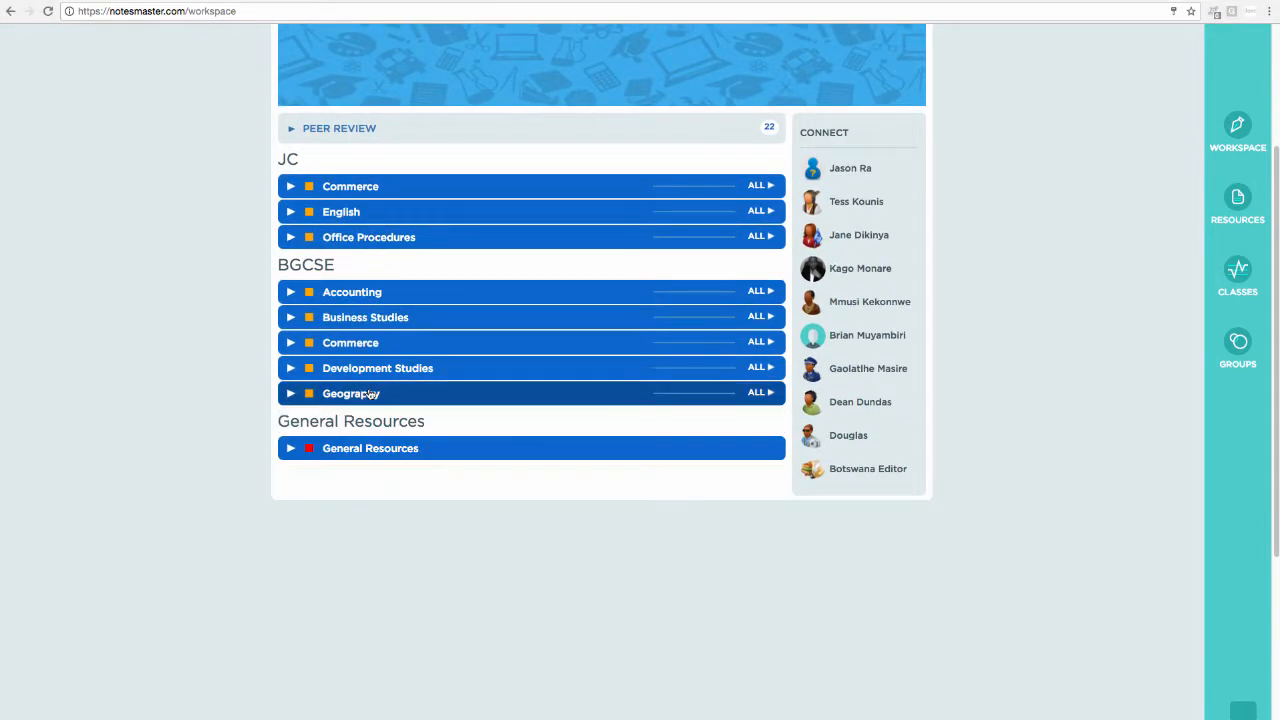
{"action": "left_click", "coordinate": [370, 395]}
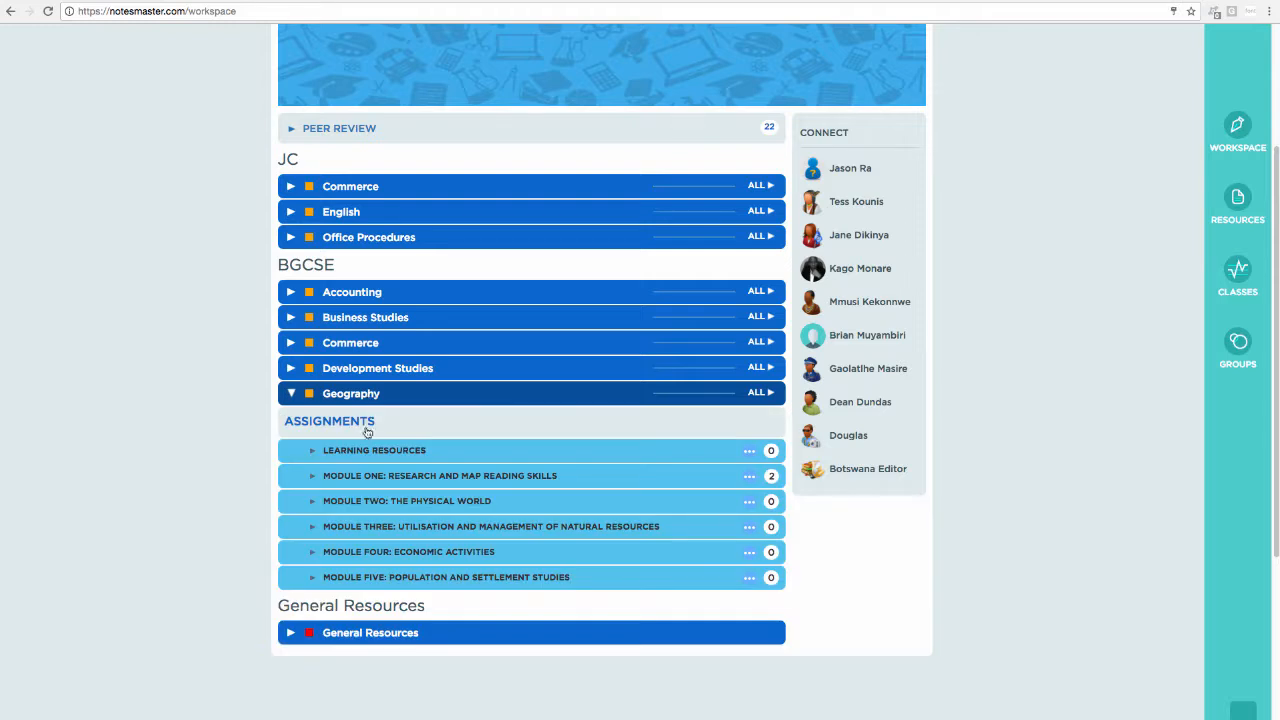
{"action": "left_click", "coordinate": [353, 500]}
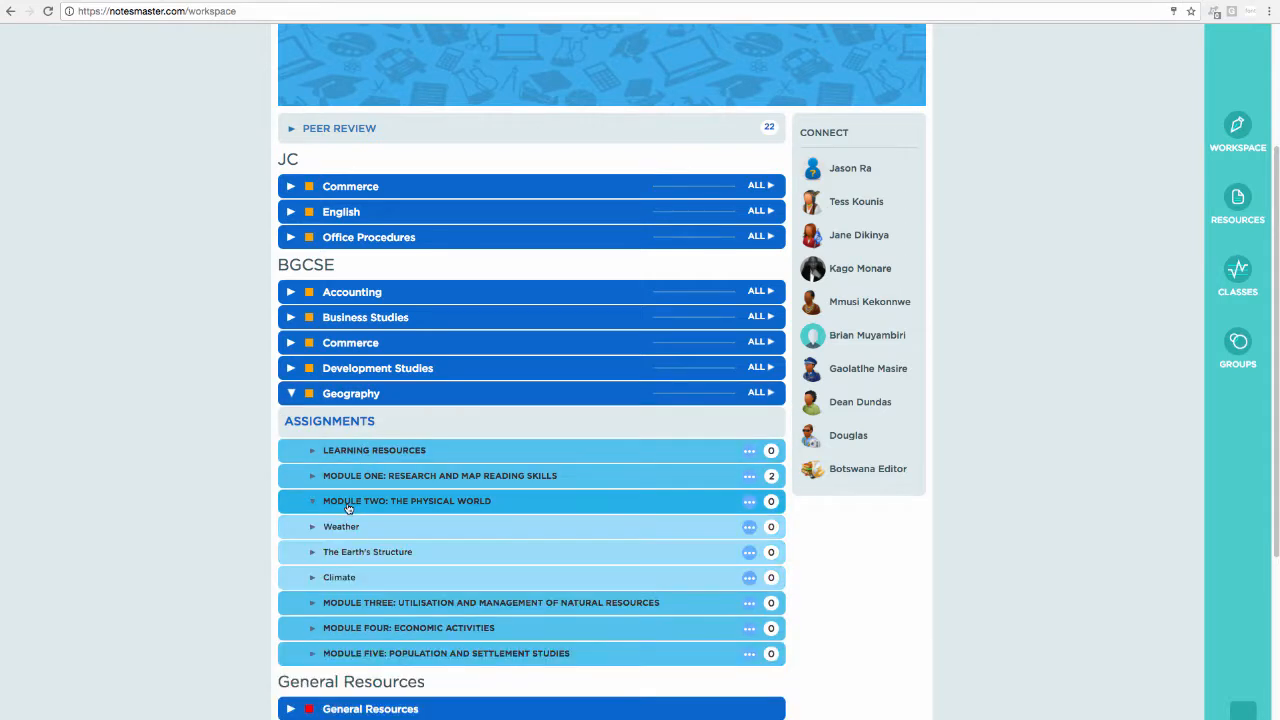
{"action": "left_click", "coordinate": [344, 526]}
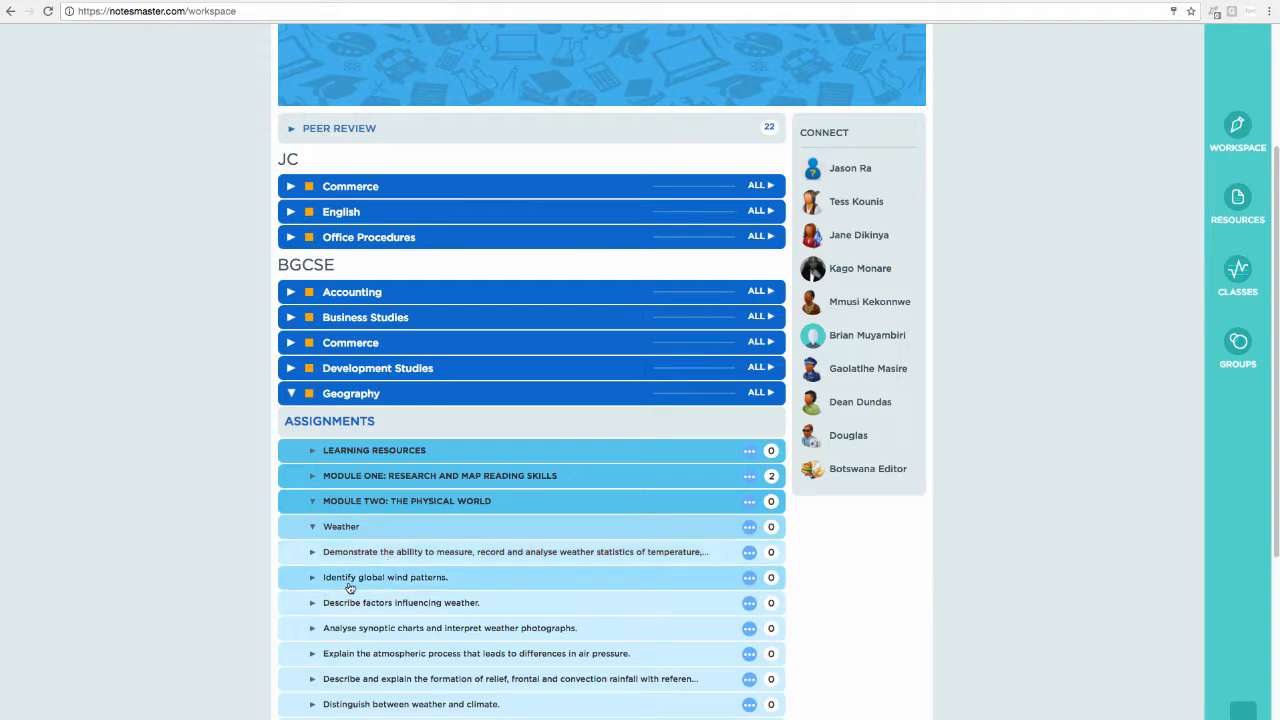
{"action": "left_click", "coordinate": [348, 585]}
Create new content titled "Wind Patterns" under the global wind patterns objective.
{"action": "scroll", "coordinate": [251, 603], "scroll_direction": "down", "scroll_amount": 2}
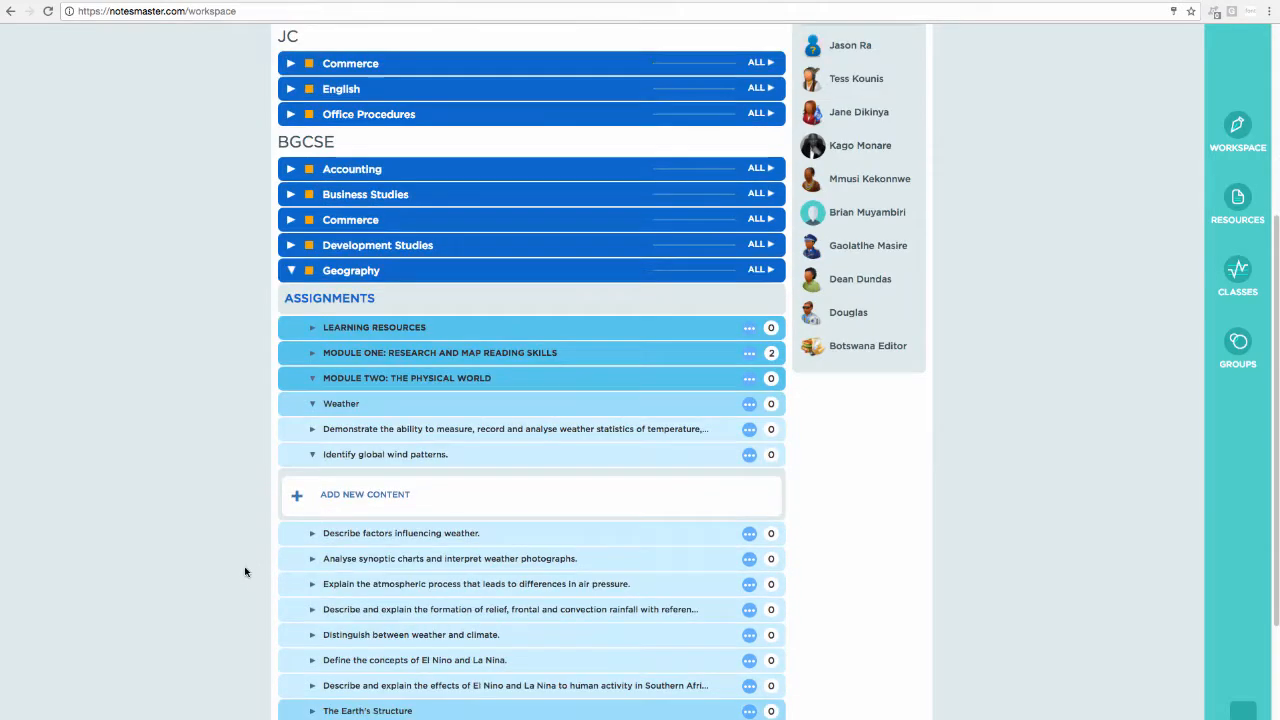
{"action": "left_click", "coordinate": [401, 505]}
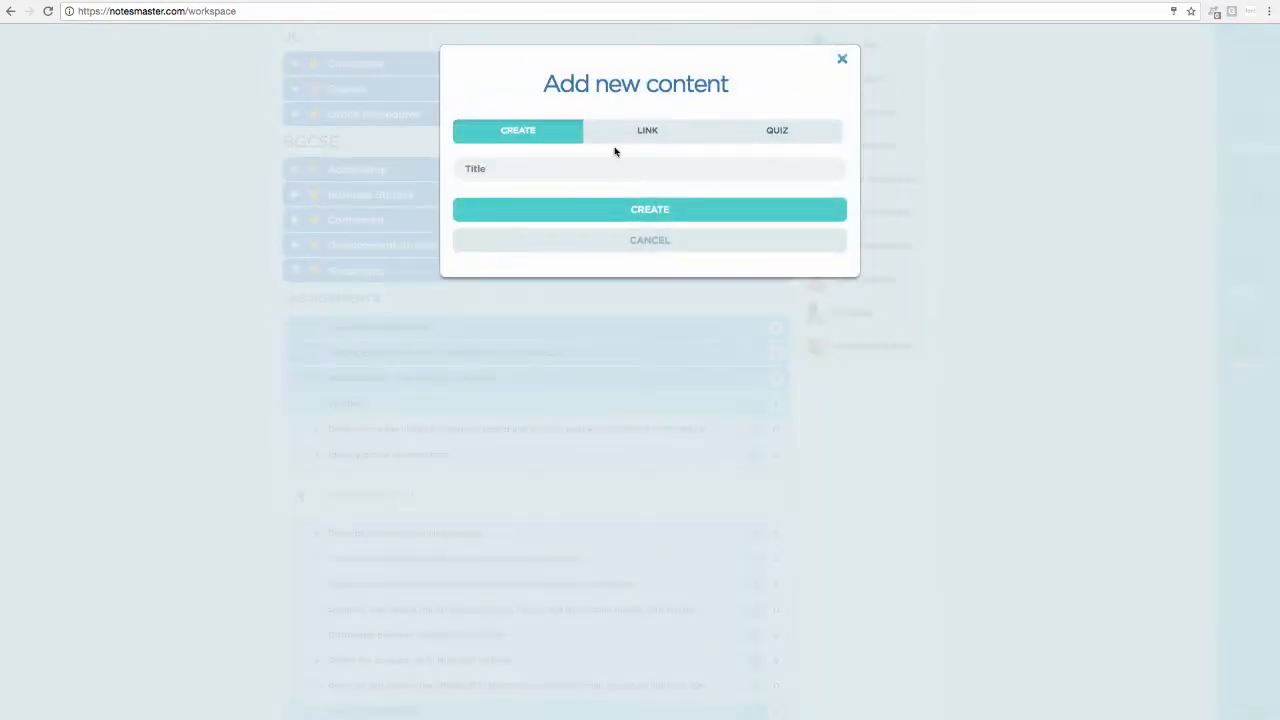
{"action": "type", "text": "W"}
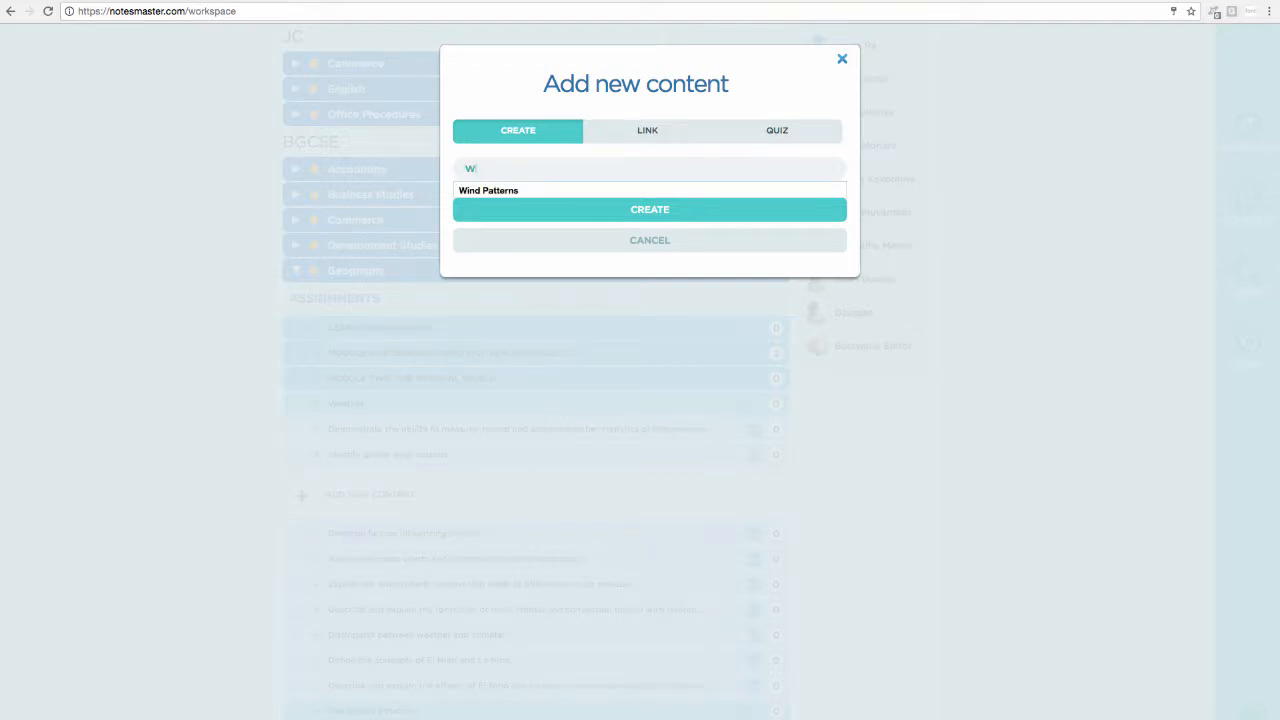
{"action": "key", "text": "Down"}
{"action": "key", "text": "Return"}
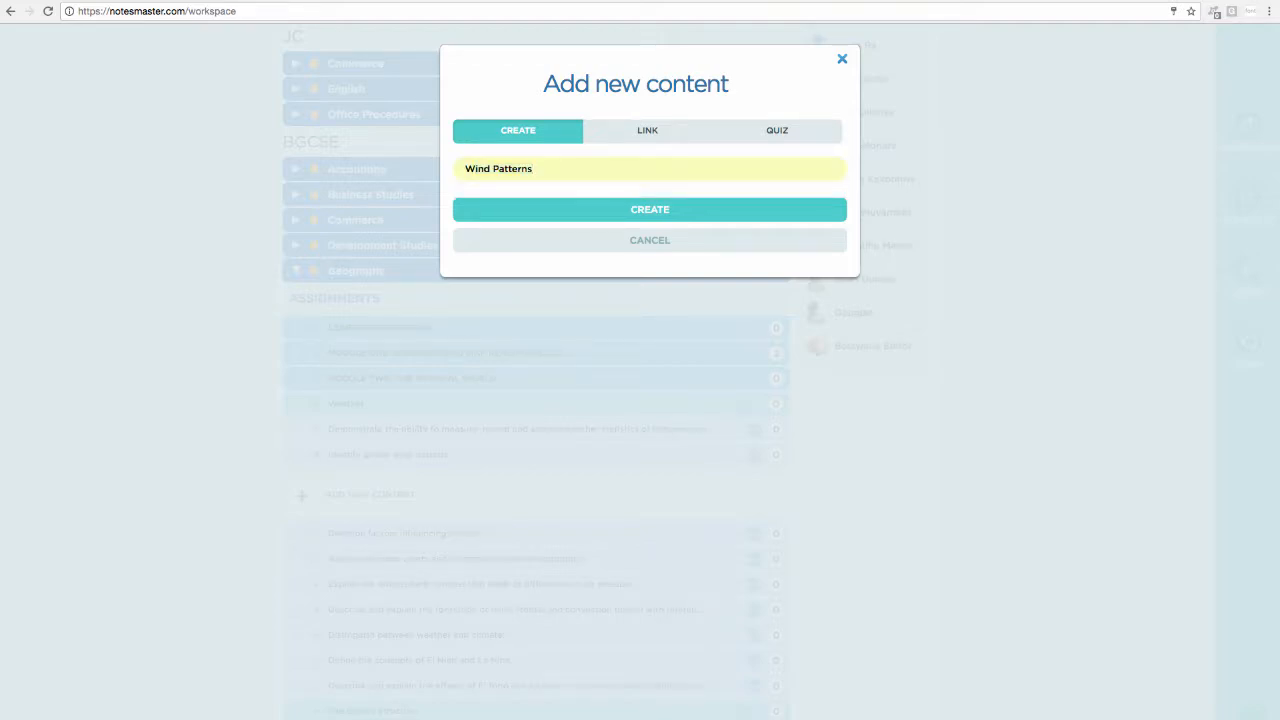
{"action": "left_click", "coordinate": [614, 211]}
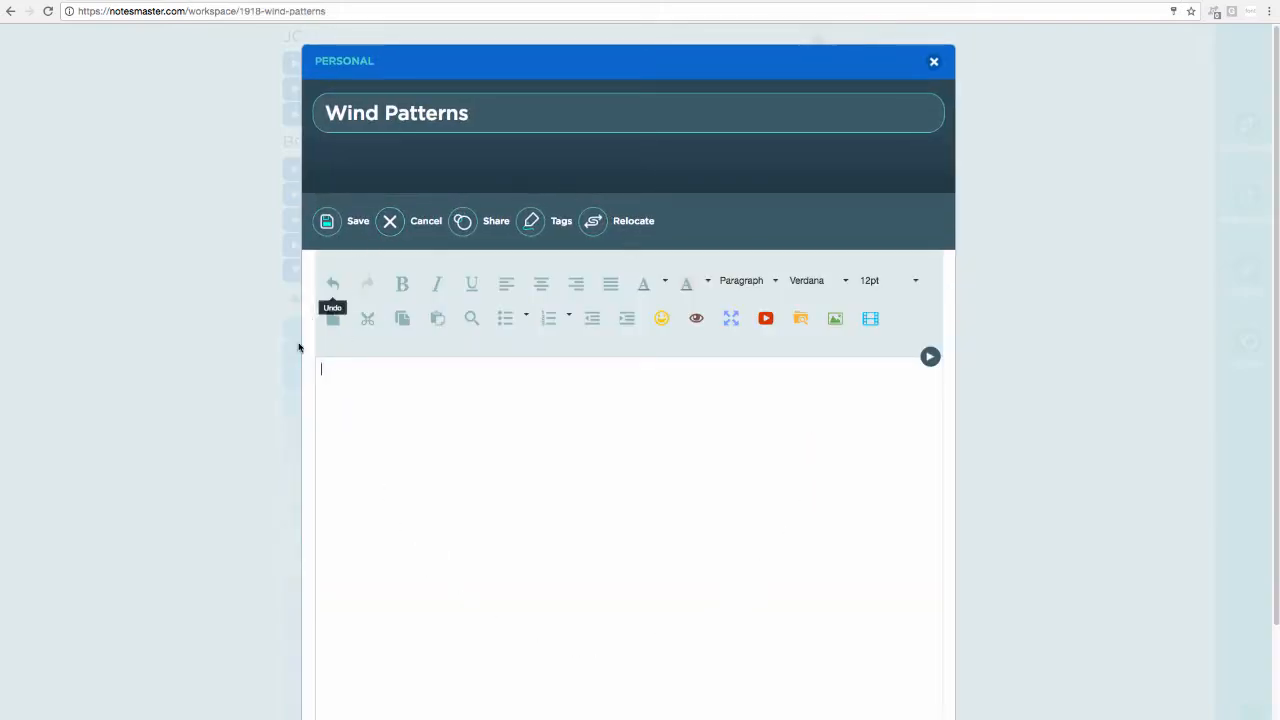
Insert the General OER Template into the blank Wind Patterns note.
{"action": "left_click", "coordinate": [932, 360]}
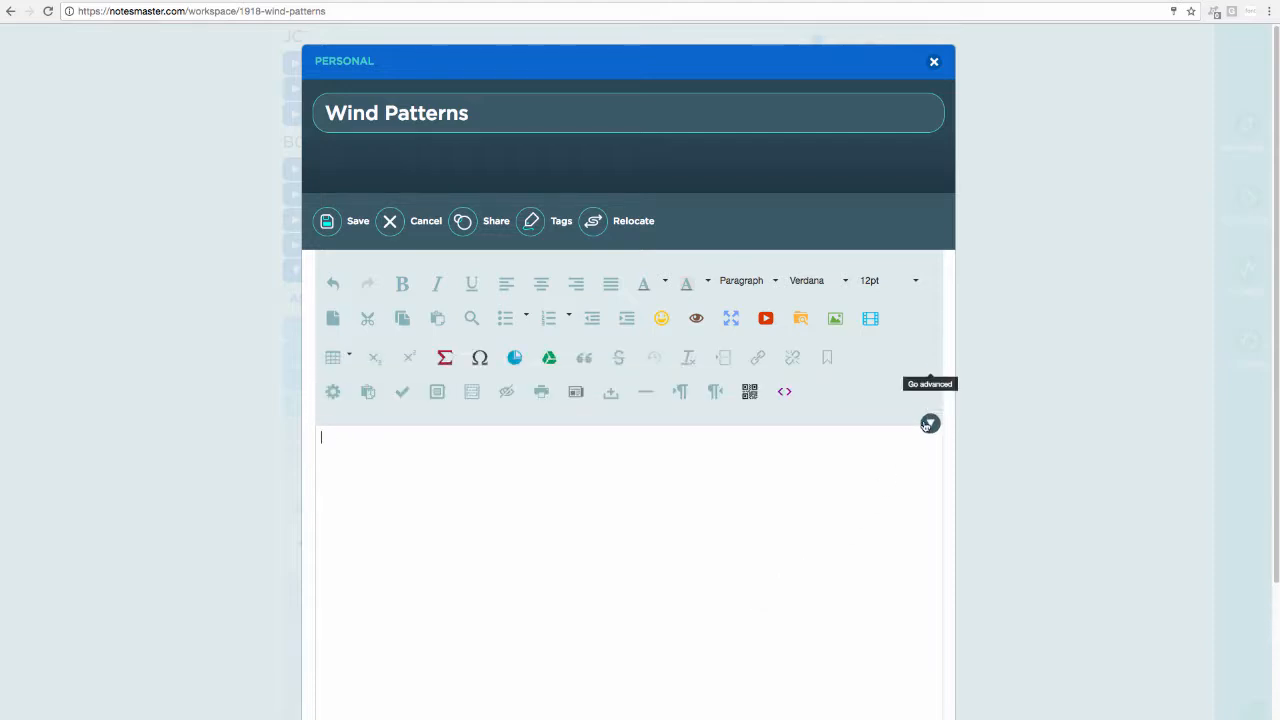
{"action": "left_click", "coordinate": [575, 394]}
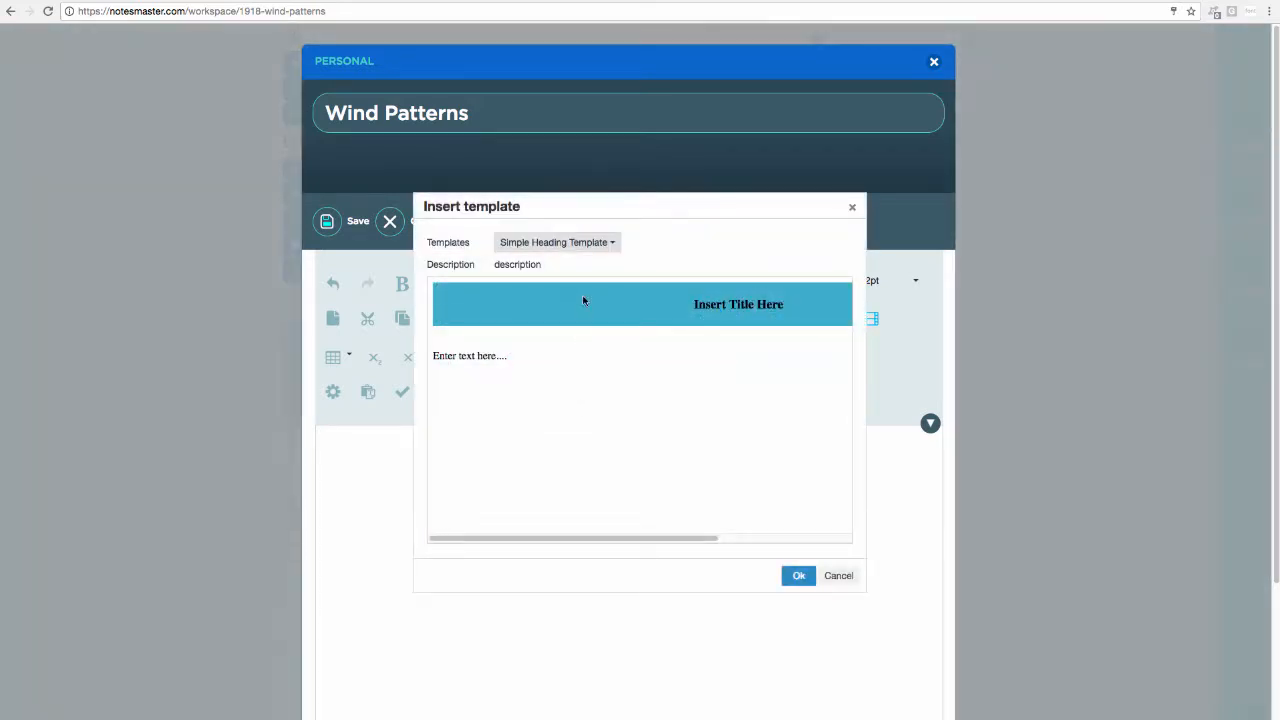
{"action": "left_click", "coordinate": [603, 248]}
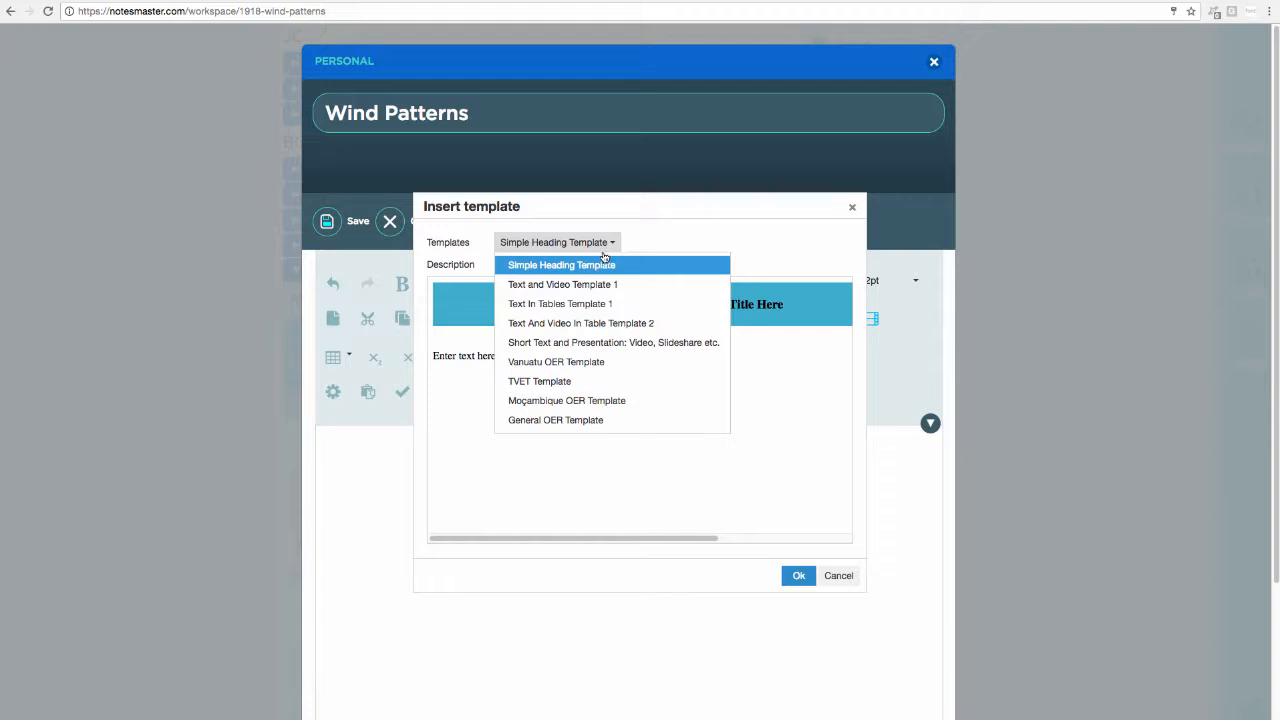
{"action": "left_click", "coordinate": [571, 421]}
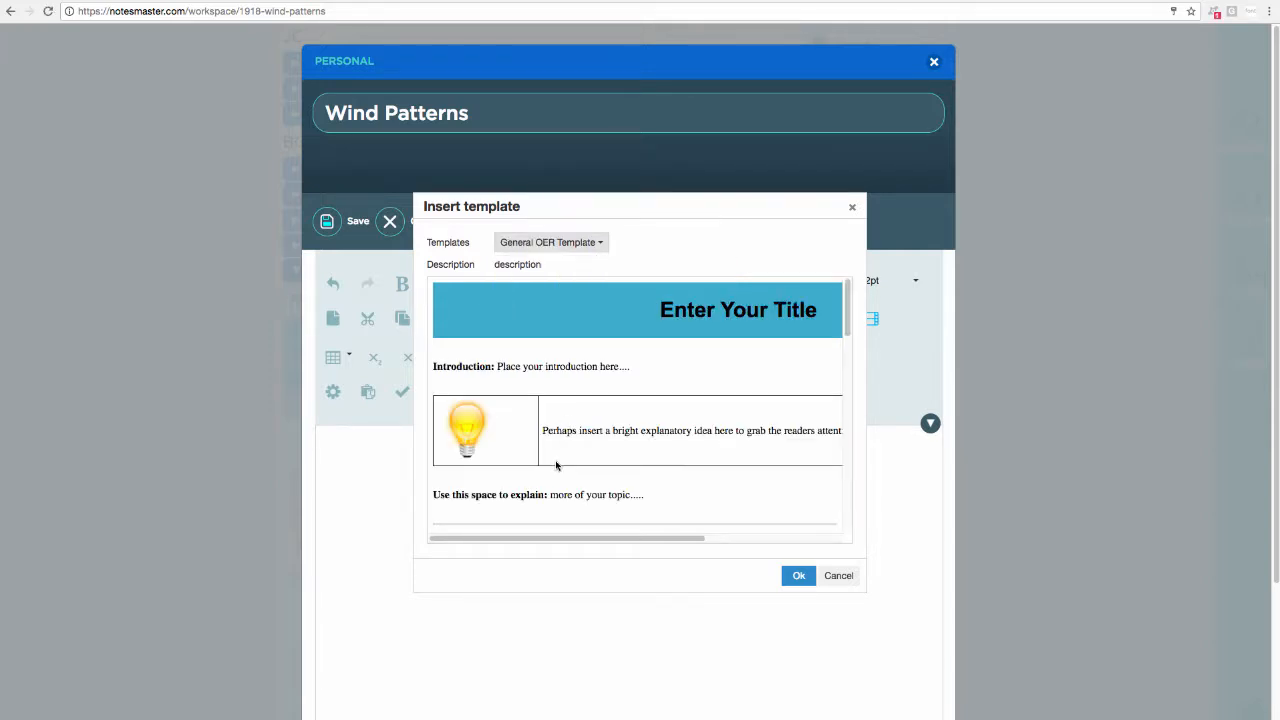
{"action": "left_click", "coordinate": [794, 579]}
{"action": "scroll", "coordinate": [510, 588], "scroll_direction": "up", "scroll_amount": 5}
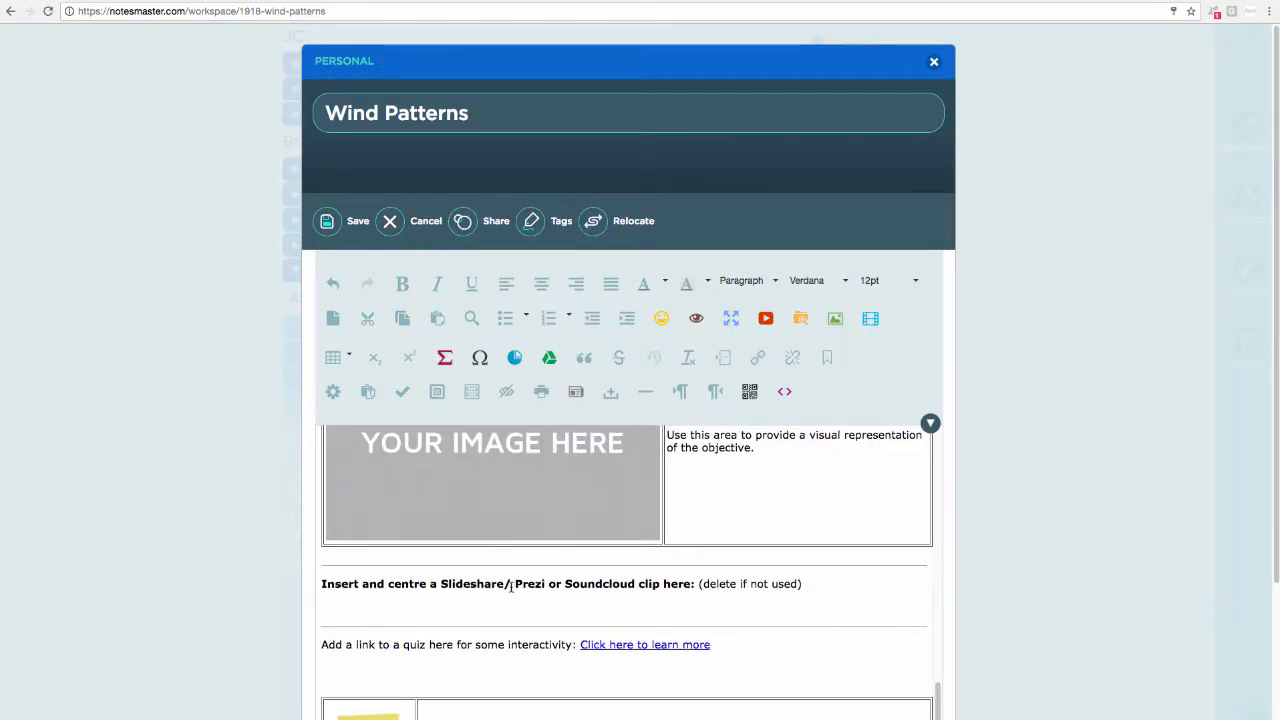
{"action": "scroll", "coordinate": [512, 590], "scroll_direction": "up", "scroll_amount": 2}
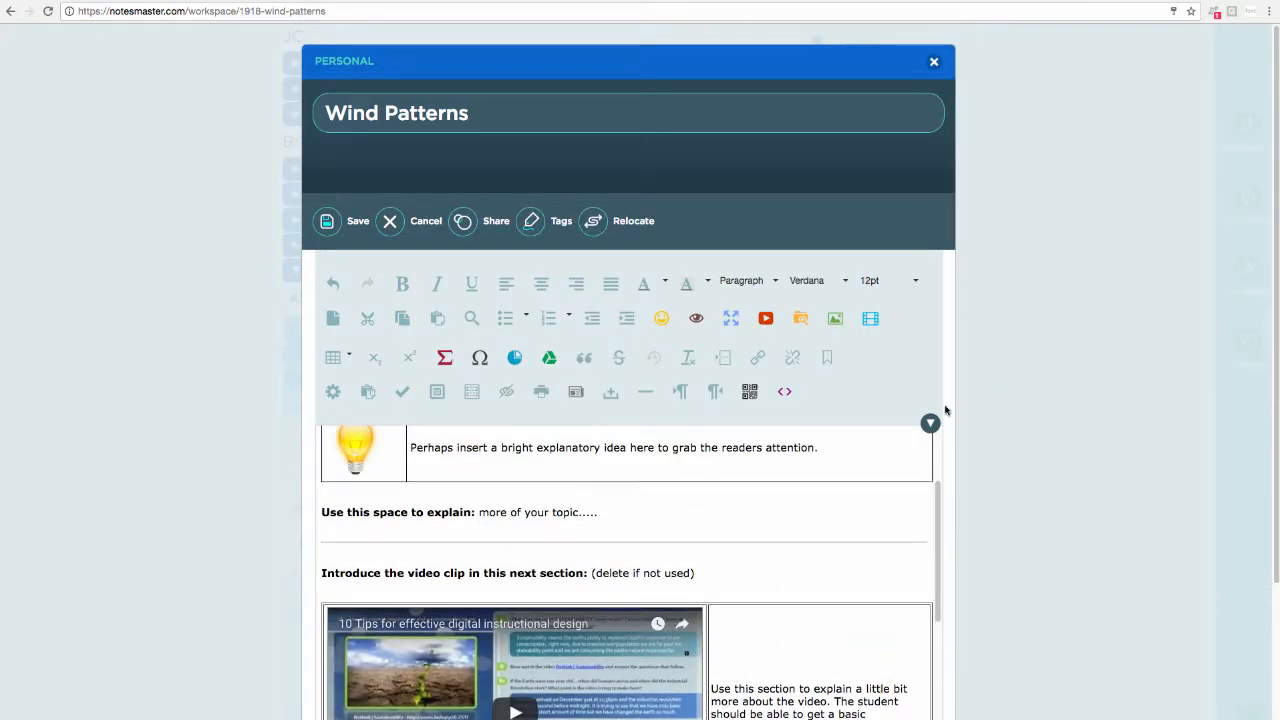
{"action": "scroll", "coordinate": [816, 470], "scroll_direction": "down", "scroll_amount": 1}
{"action": "scroll", "coordinate": [816, 470], "scroll_direction": "up", "scroll_amount": 2}
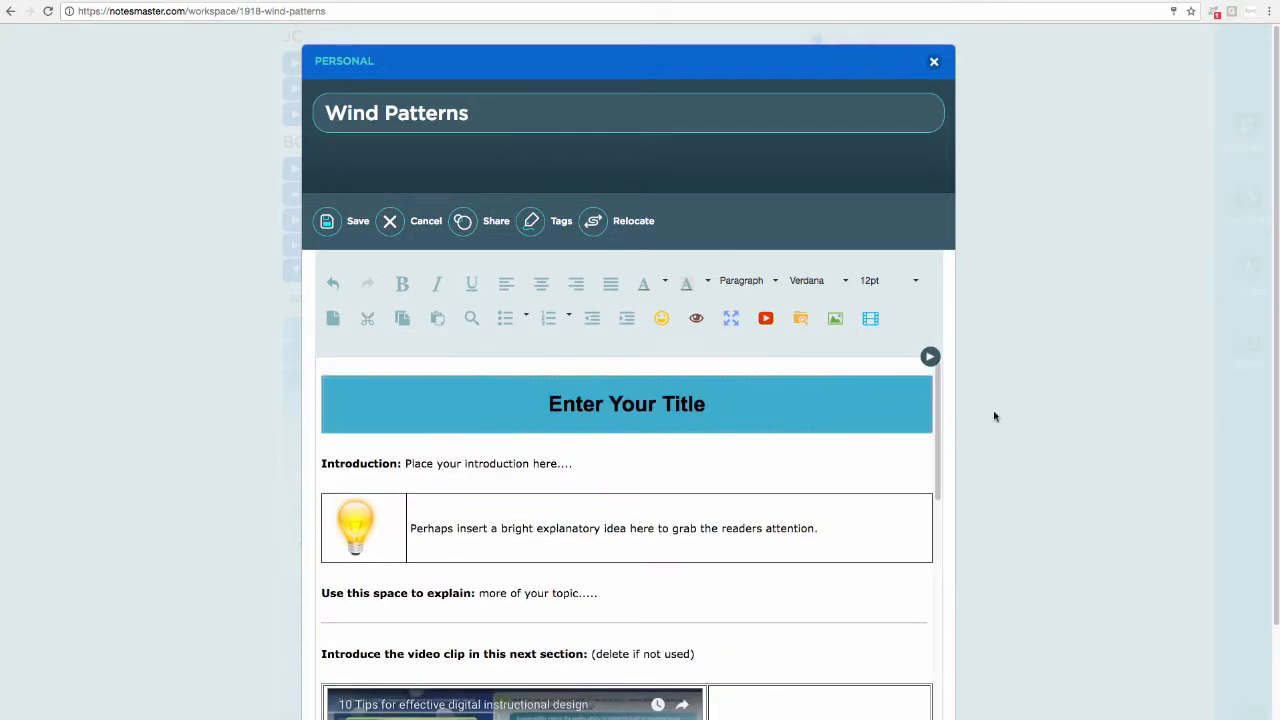
Remove the empty space above the template's blue title banner.
{"action": "scroll", "coordinate": [1037, 401], "scroll_direction": "down", "scroll_amount": 1}
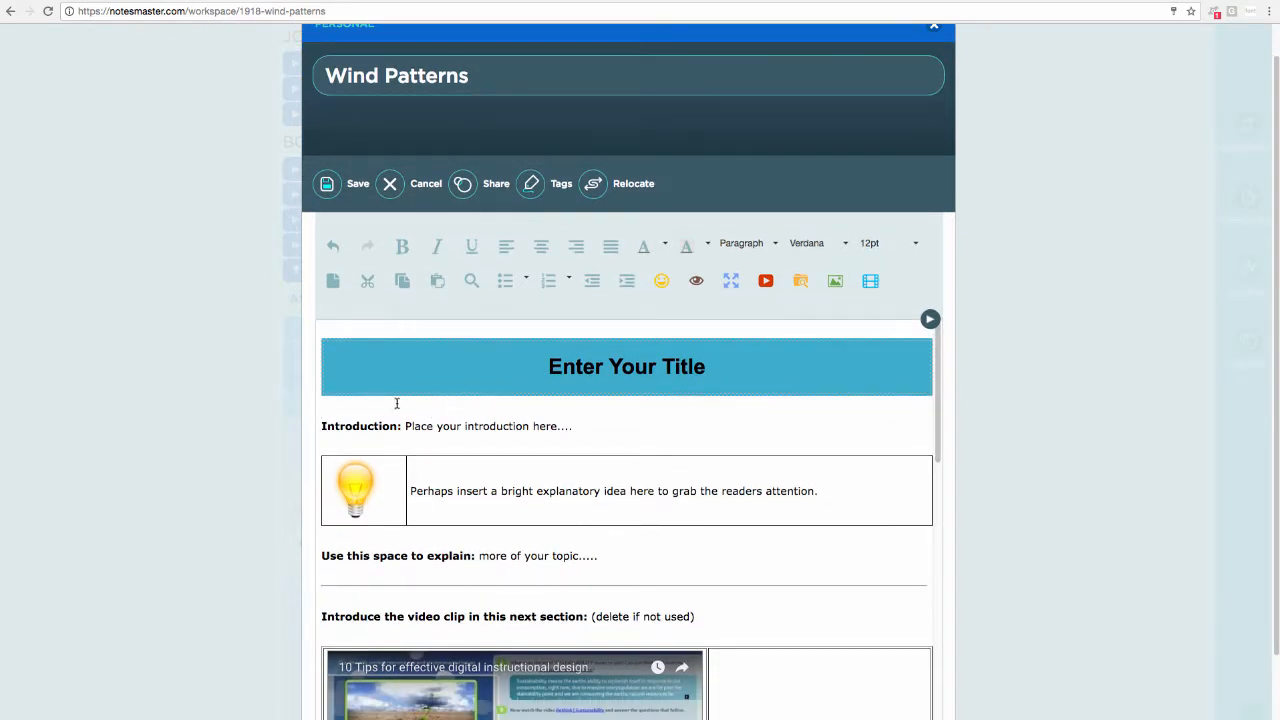
{"action": "left_click", "coordinate": [324, 341]}
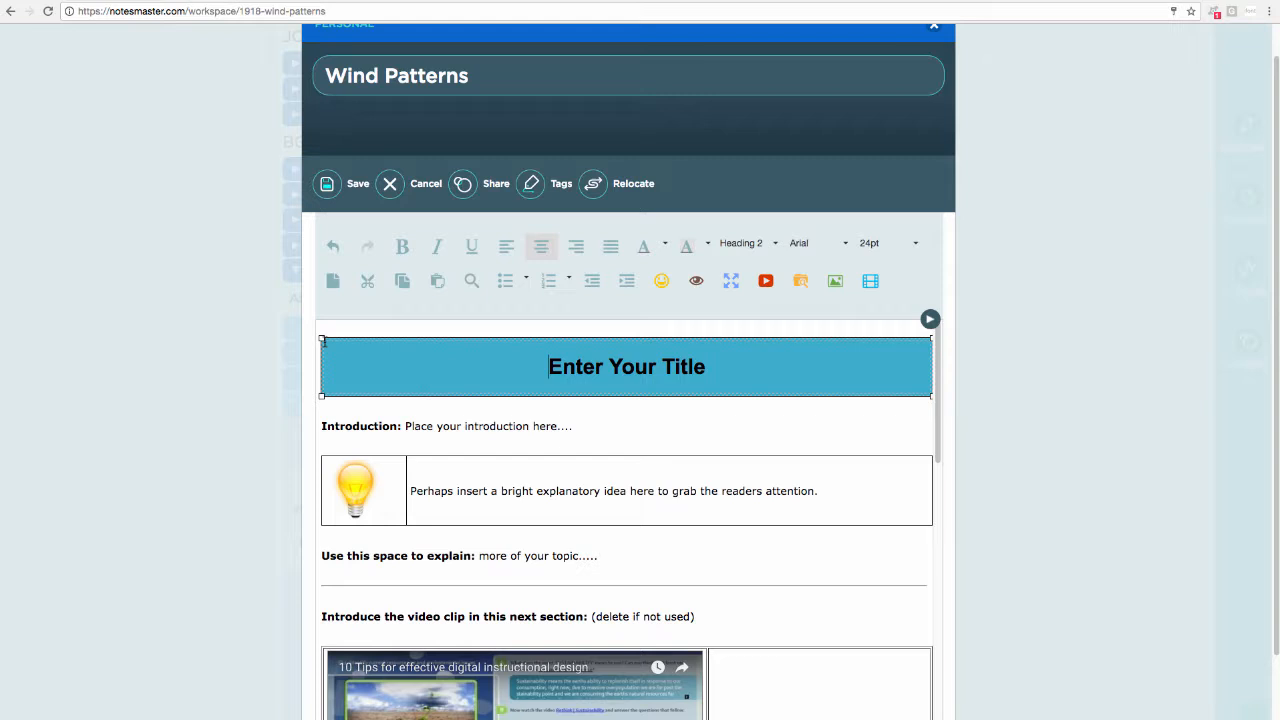
{"action": "left_click", "coordinate": [322, 341]}
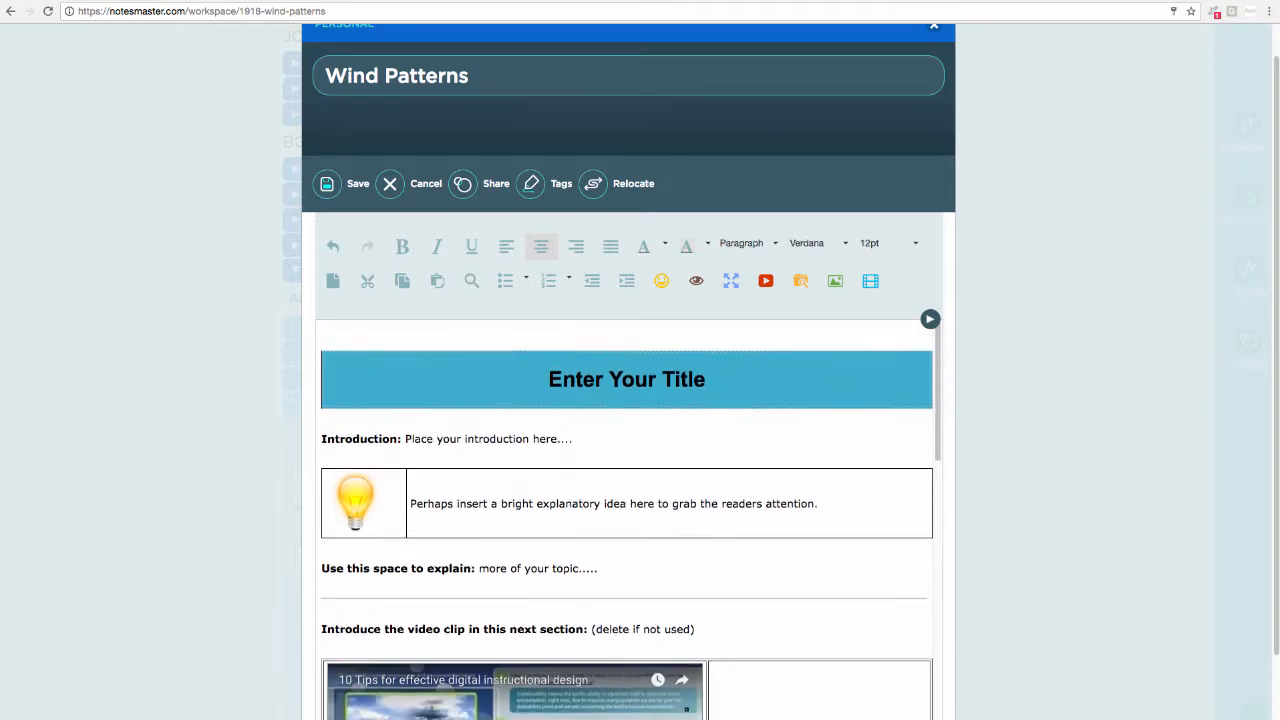
{"action": "key", "text": "BackSpace"}
{"action": "key", "text": "BackSpace"}
{"action": "key", "text": "BackSpace"}
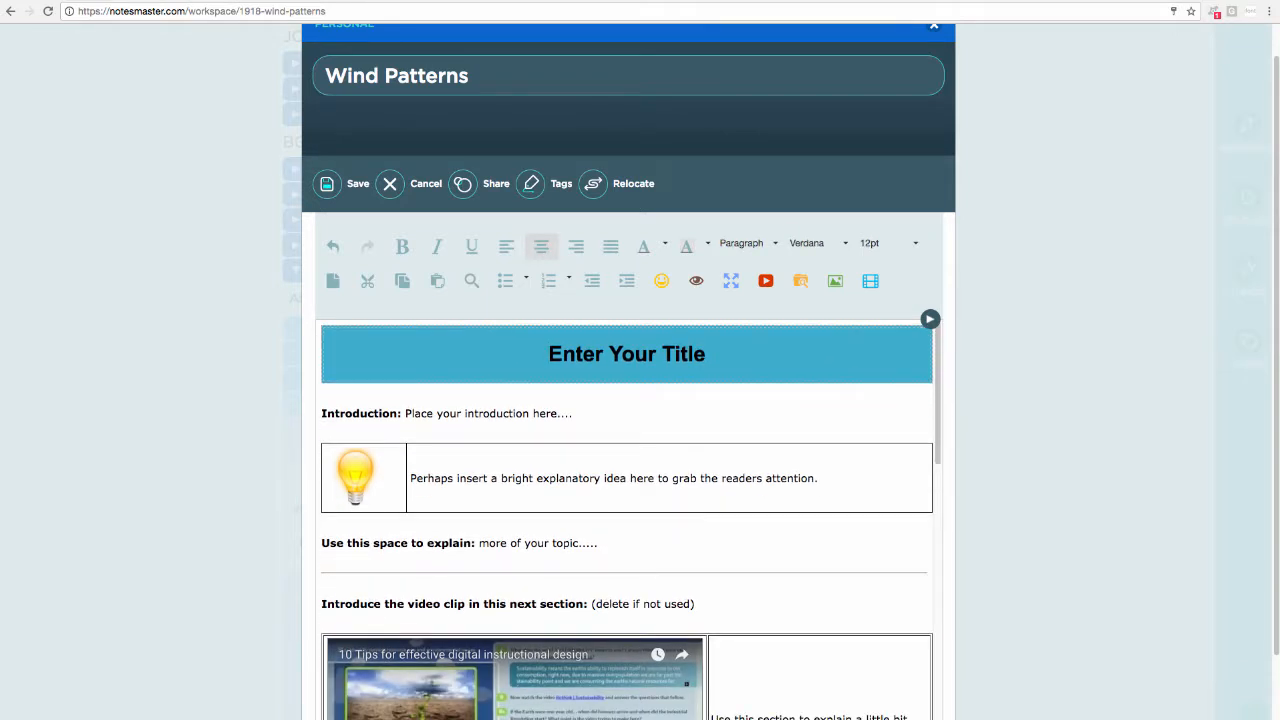
Replace the placeholder heading in the blue banner with "Wind Patterns".
{"action": "left_click", "coordinate": [459, 414]}
{"action": "scroll", "coordinate": [443, 594], "scroll_direction": "down", "scroll_amount": 3}
{"action": "scroll", "coordinate": [447, 594], "scroll_direction": "down", "scroll_amount": 2}
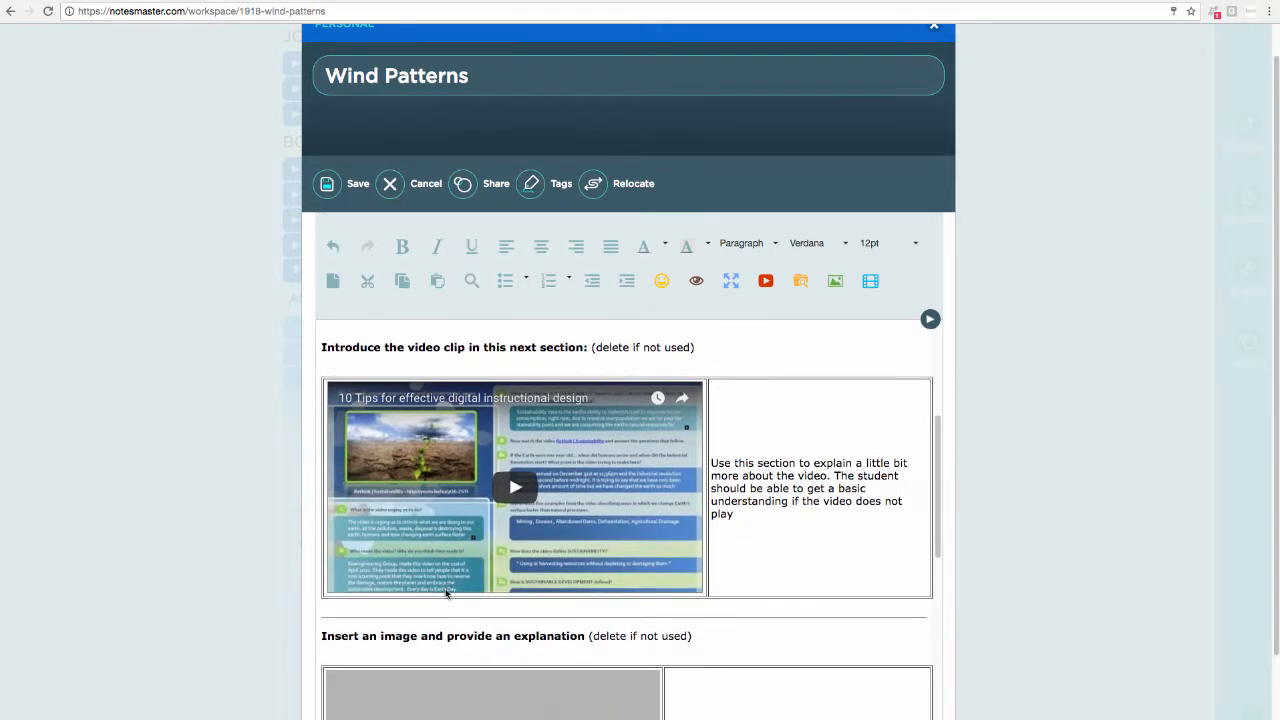
{"action": "scroll", "coordinate": [563, 564], "scroll_direction": "up", "scroll_amount": 1}
{"action": "scroll", "coordinate": [562, 564], "scroll_direction": "up", "scroll_amount": 1}
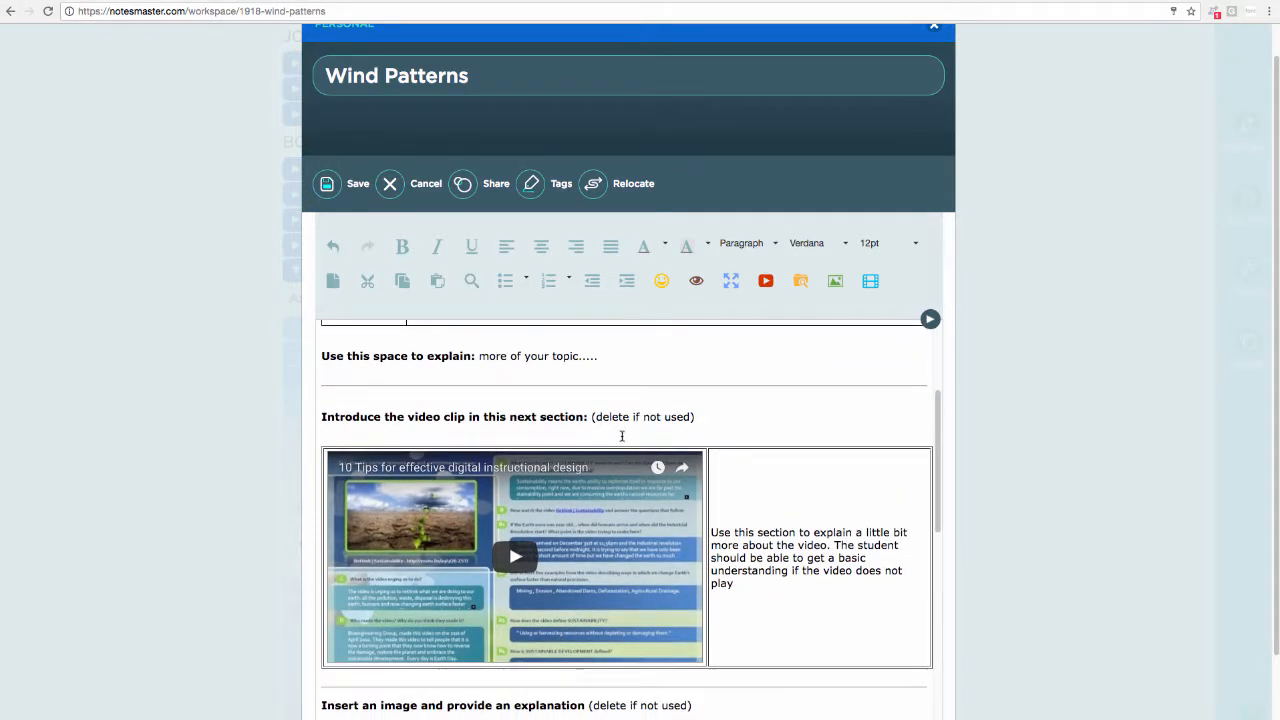
{"action": "scroll", "coordinate": [620, 430], "scroll_direction": "up", "scroll_amount": 3}
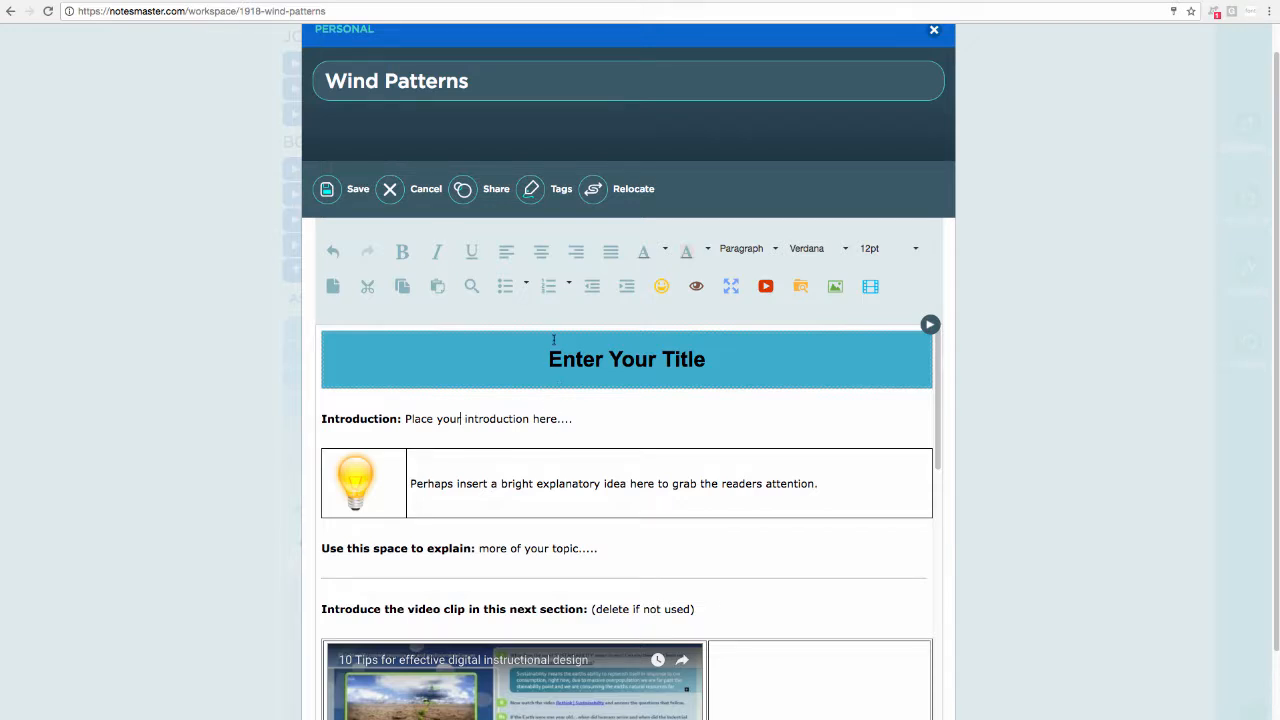
{"action": "left_click", "coordinate": [548, 359]}
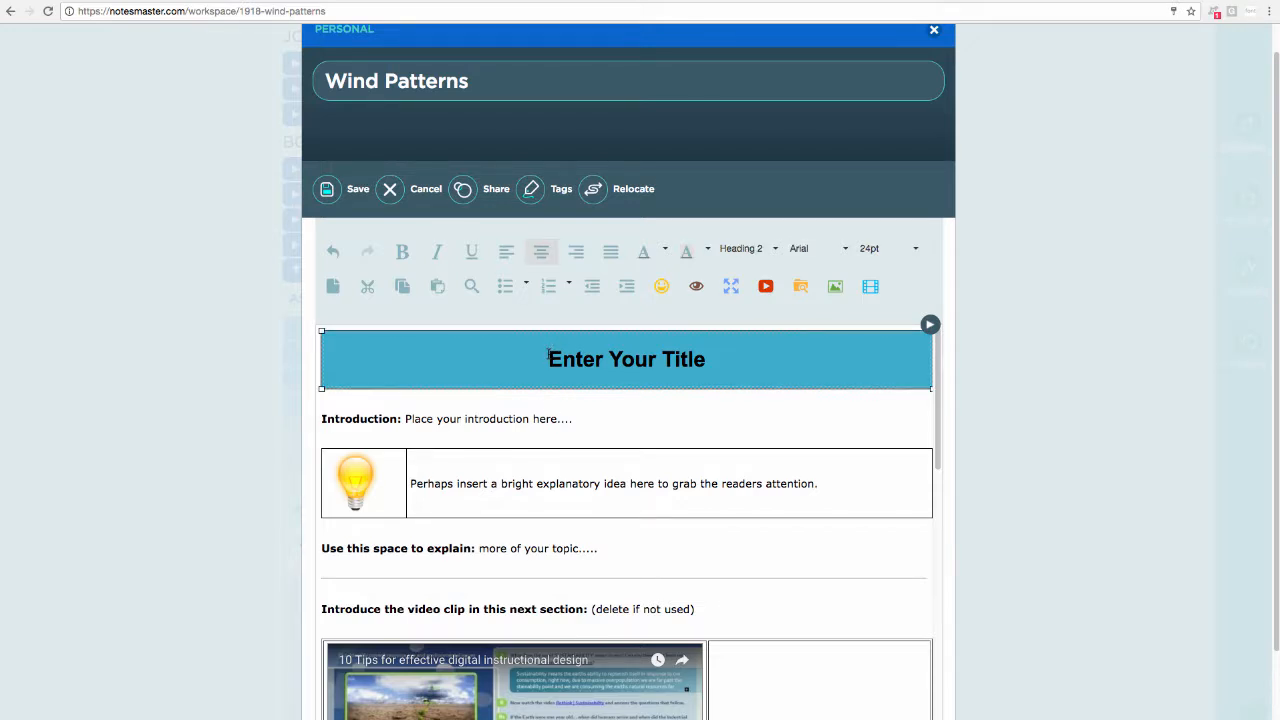
{"action": "type", "text": "Wind Patt"}
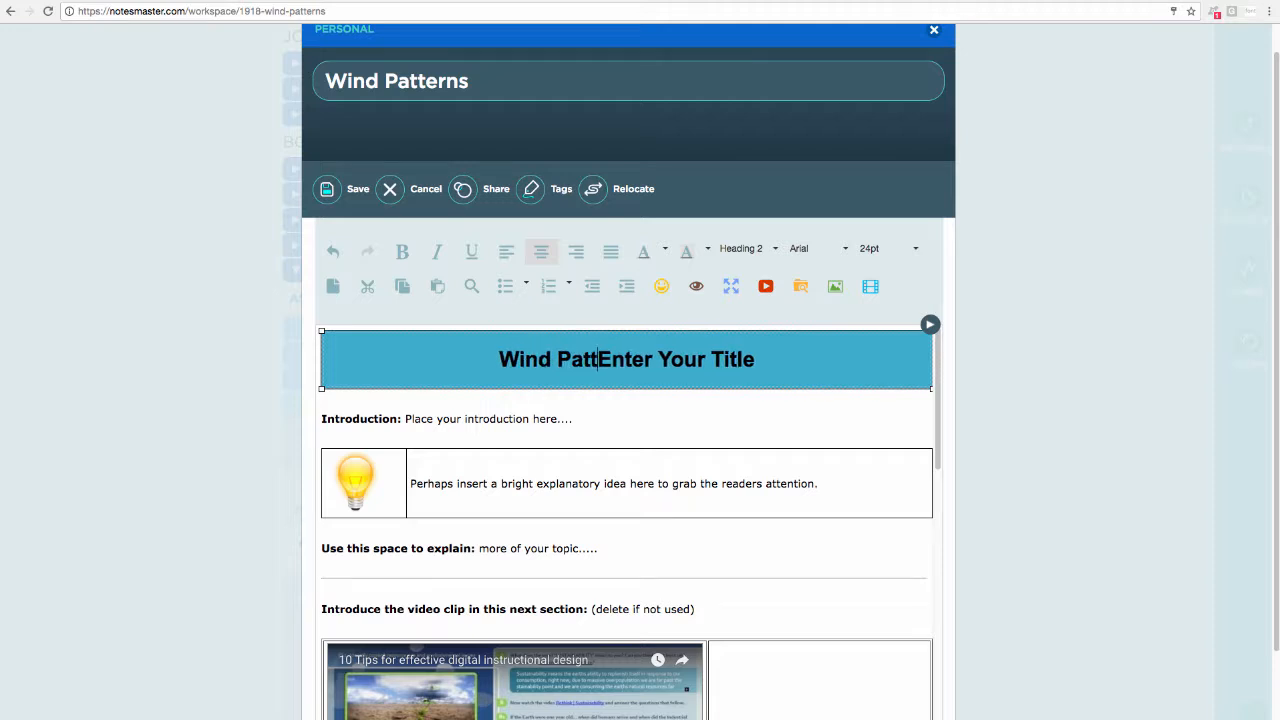
{"action": "type", "text": "erns"}
{"action": "key", "text": "Delete"}
{"action": "key", "text": "Delete"}
{"action": "key", "text": "Delete"}
{"action": "key", "text": "Delete"}
{"action": "key", "text": "Delete"}
{"action": "key", "text": "Delete"}
{"action": "key", "text": "Delete"}
{"action": "key", "text": "Delete"}
{"action": "key", "text": "Delete"}
{"action": "key", "text": "Delete"}
{"action": "key", "text": "Delete"}
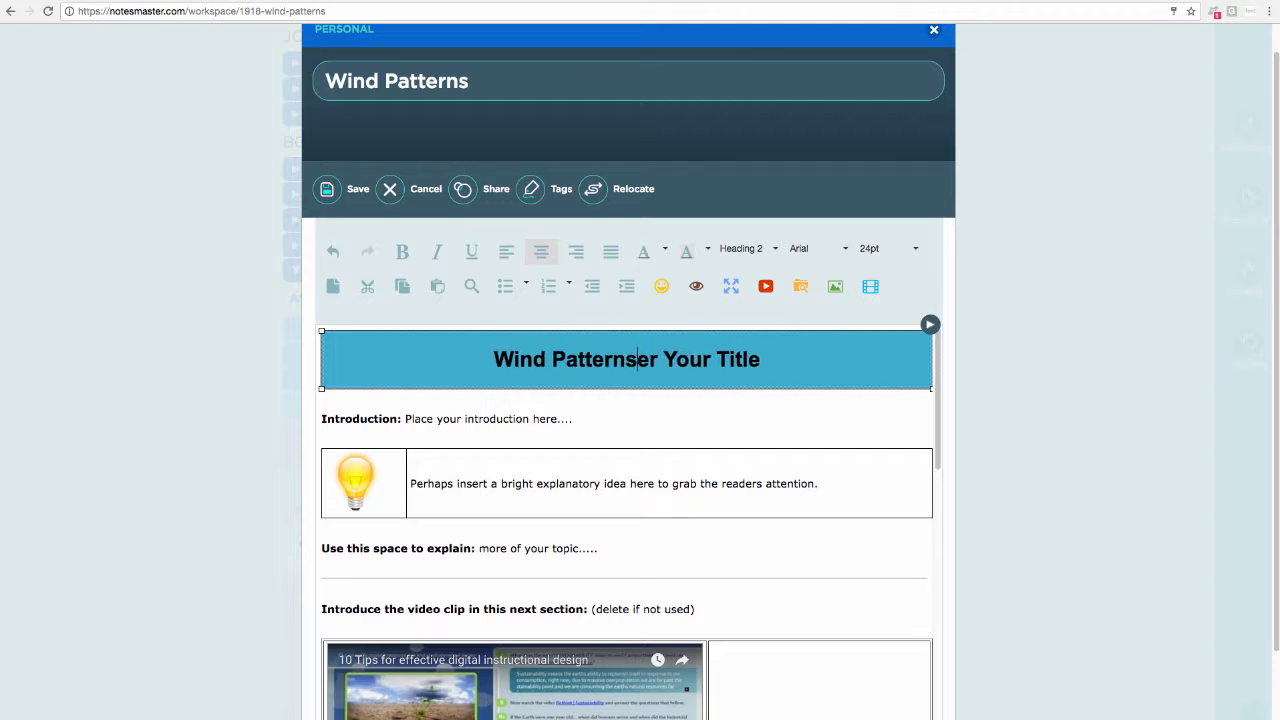
{"action": "key", "text": "Delete"}
{"action": "key", "text": "Delete"}
{"action": "key", "text": "Delete"}
{"action": "key", "text": "Delete"}
{"action": "key", "text": "Delete"}
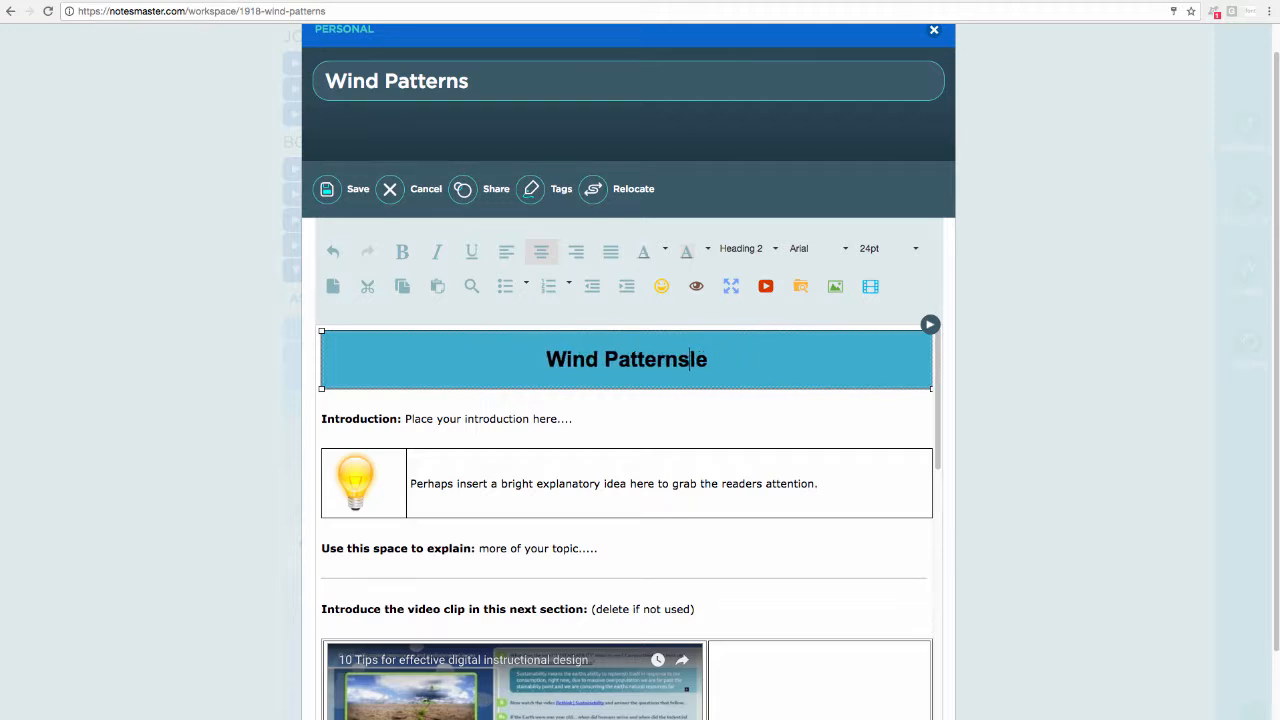
Replace the placeholder text after the Introduction label with "Wind patterns are...".
{"action": "left_click", "coordinate": [402, 419]}
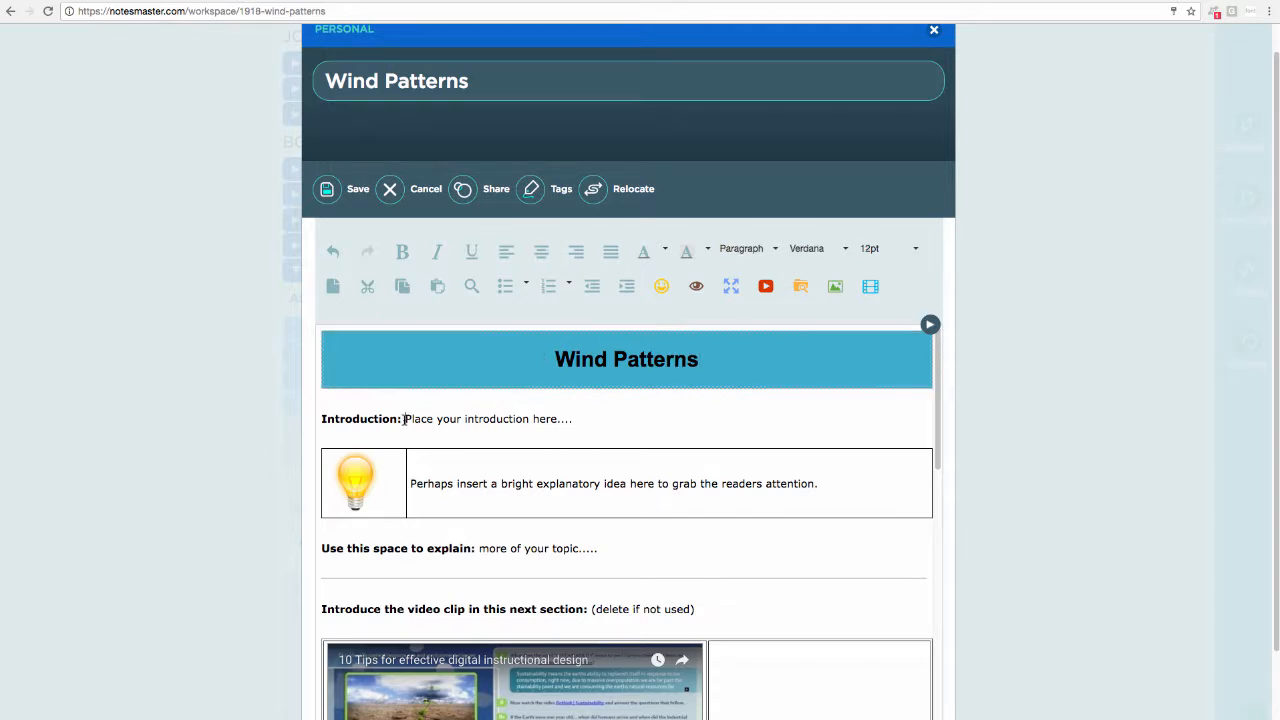
{"action": "type", "text": "Wind "}
{"action": "type", "text": "patterns "}
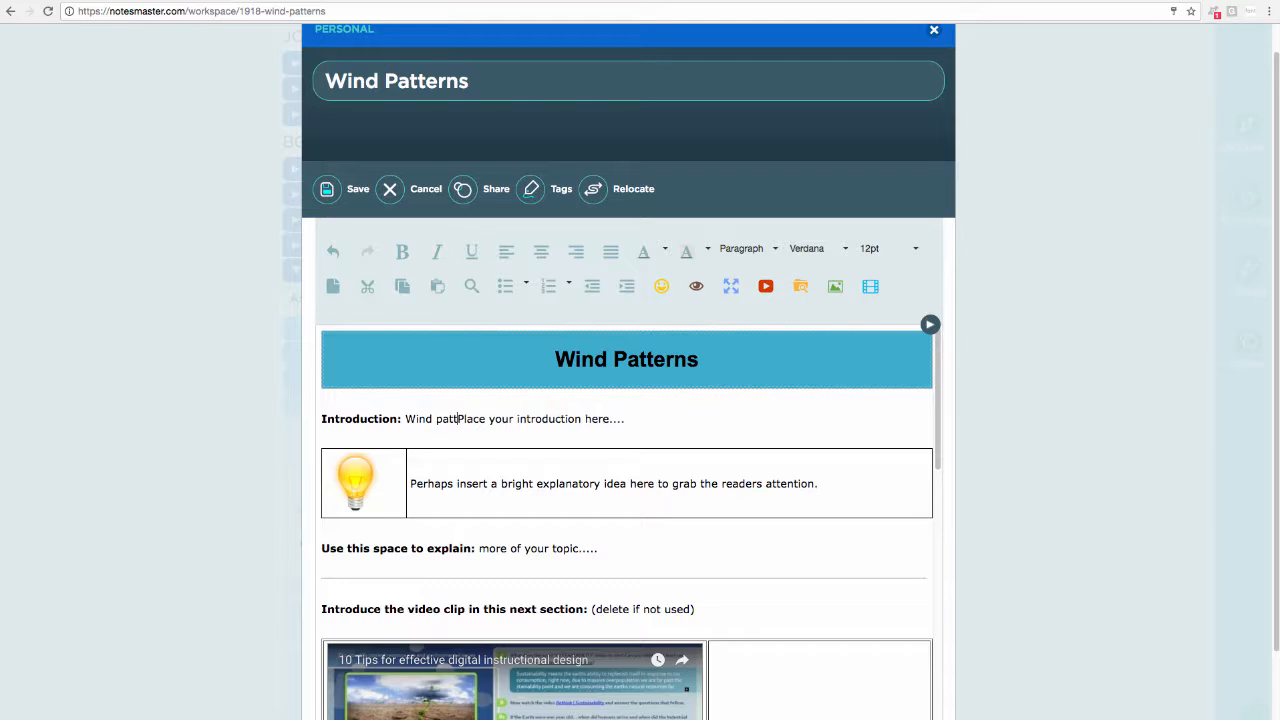
{"action": "type", "text": "are"}
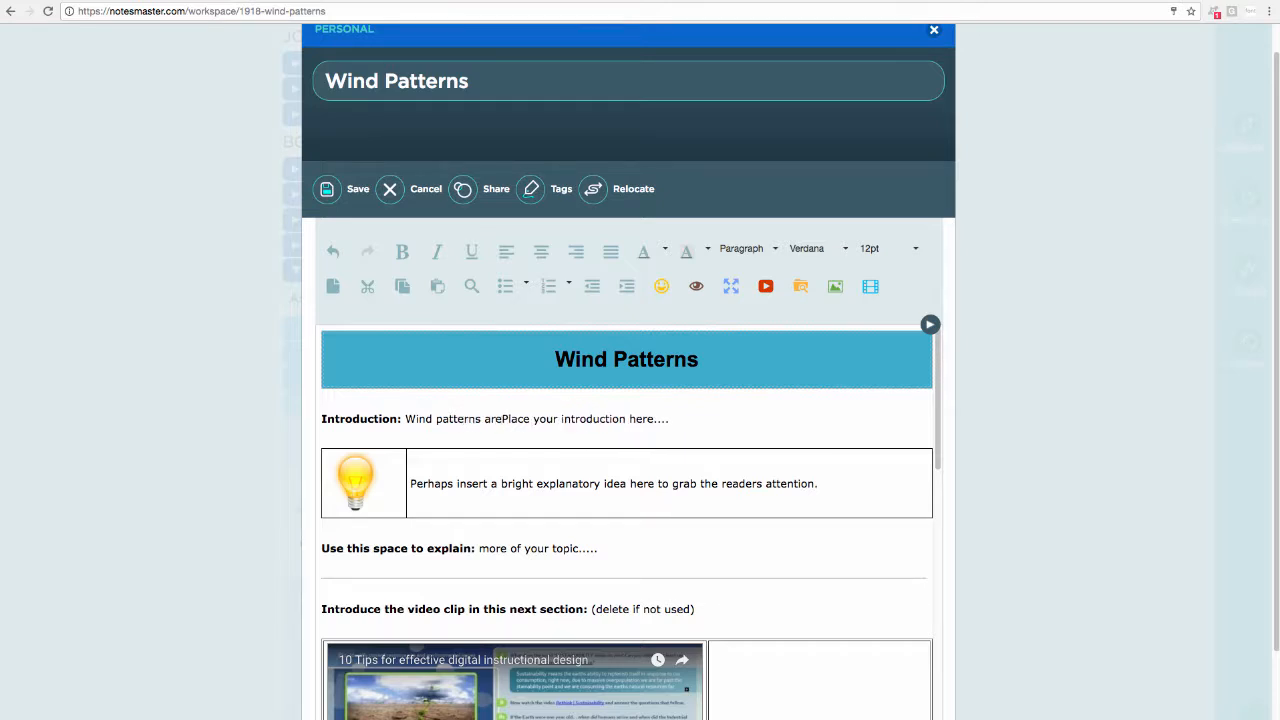
{"action": "key", "text": "shift+End"}
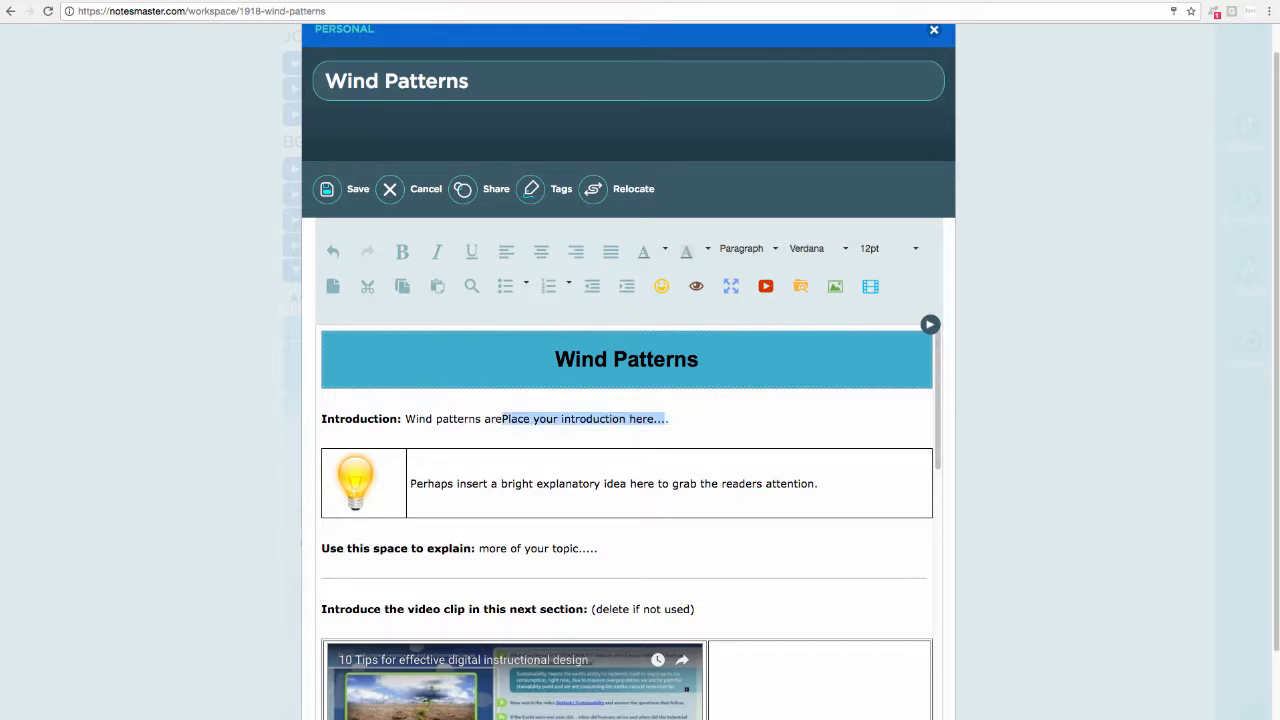
{"action": "key", "text": "Delete"}
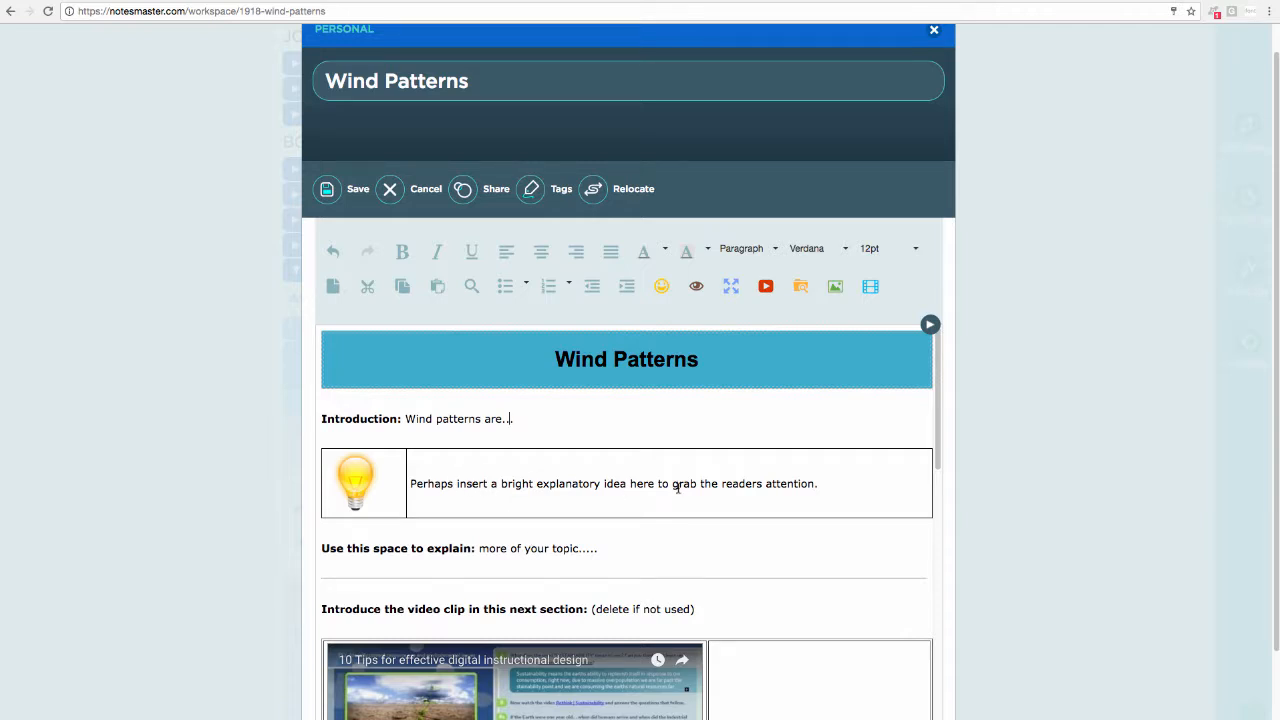
Insert a horizontal line on a new line below the "Use this space to explain" paragraph.
{"action": "scroll", "coordinate": [503, 557], "scroll_direction": "down", "scroll_amount": 1}
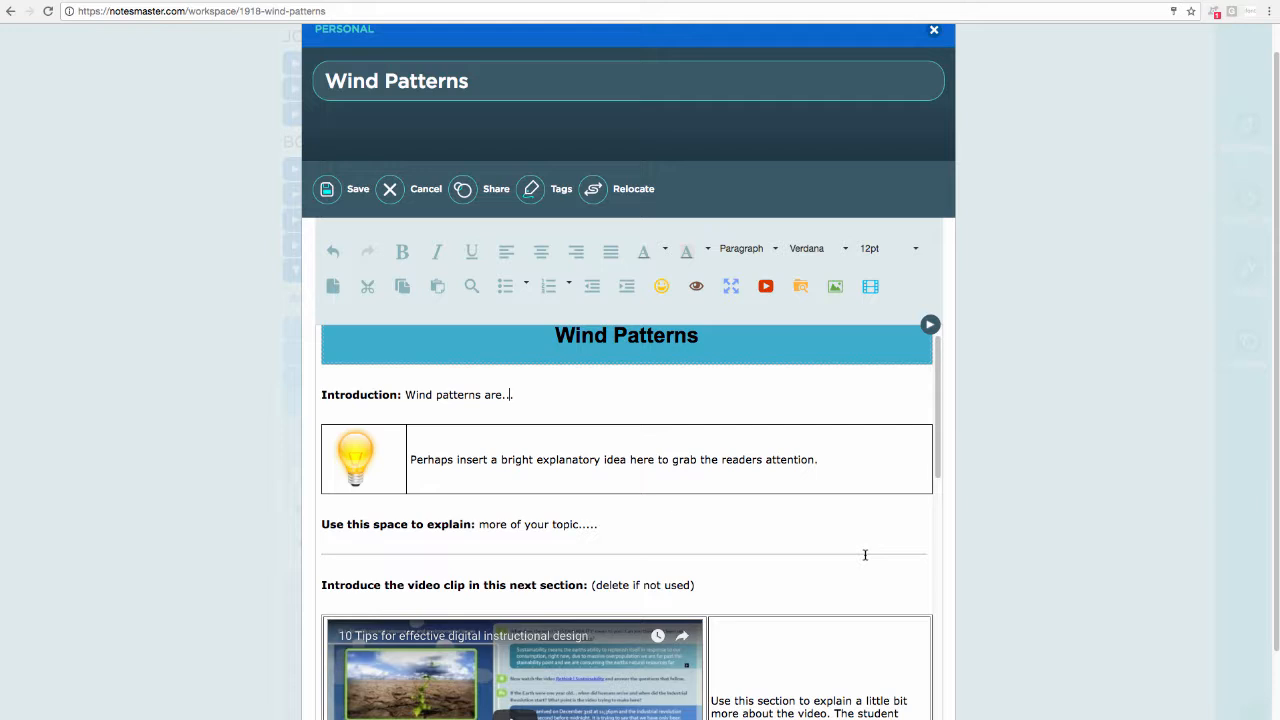
{"action": "left_click", "coordinate": [779, 526]}
{"action": "key", "text": "Return"}
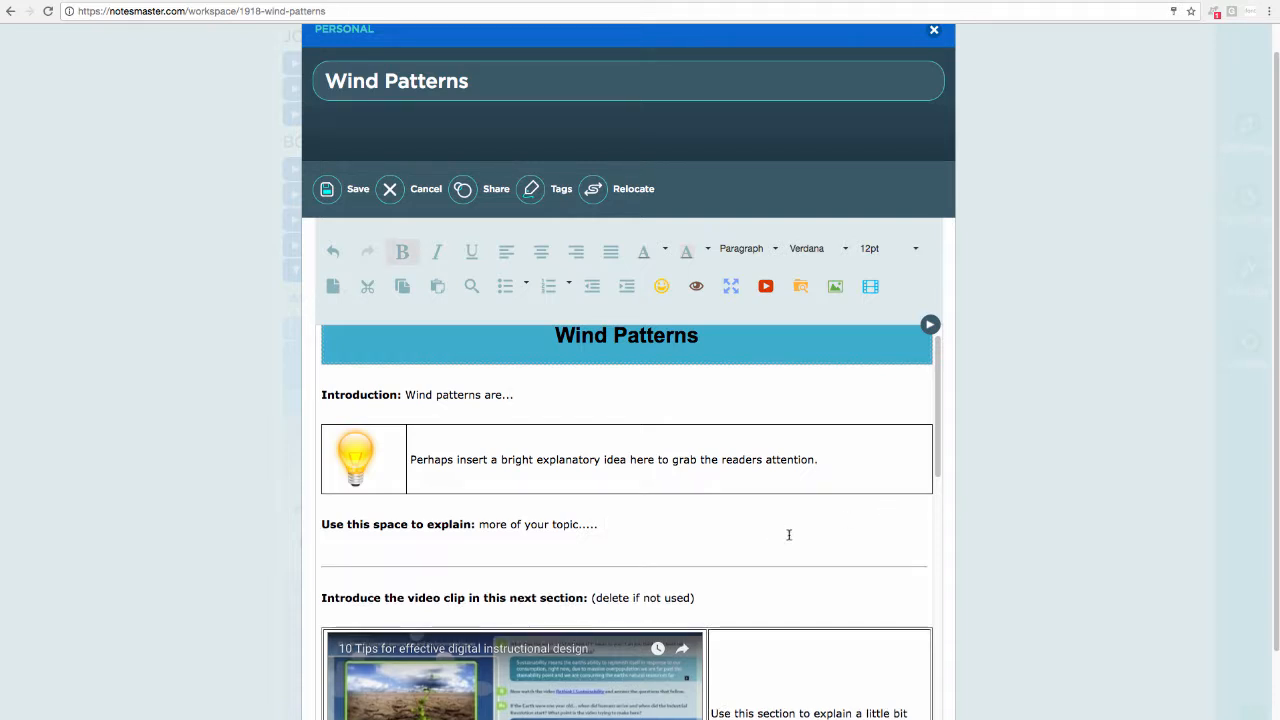
{"action": "left_click", "coordinate": [930, 324]}
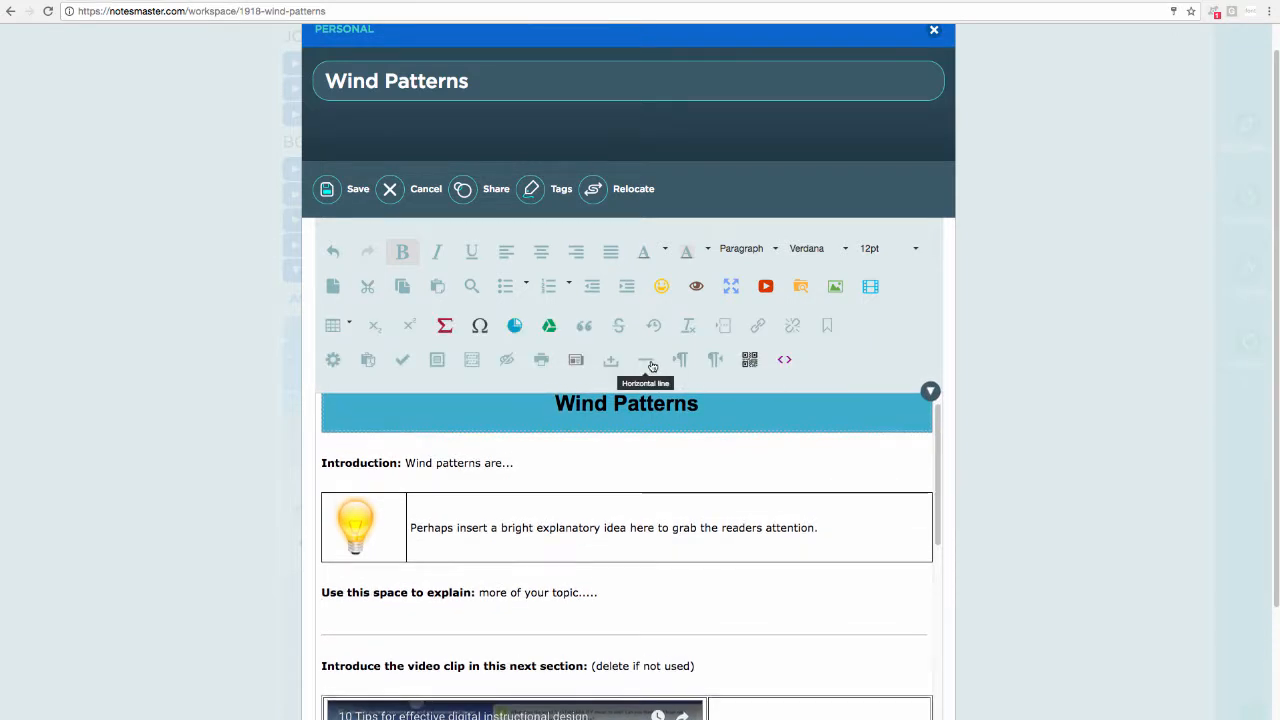
{"action": "left_click", "coordinate": [648, 362]}
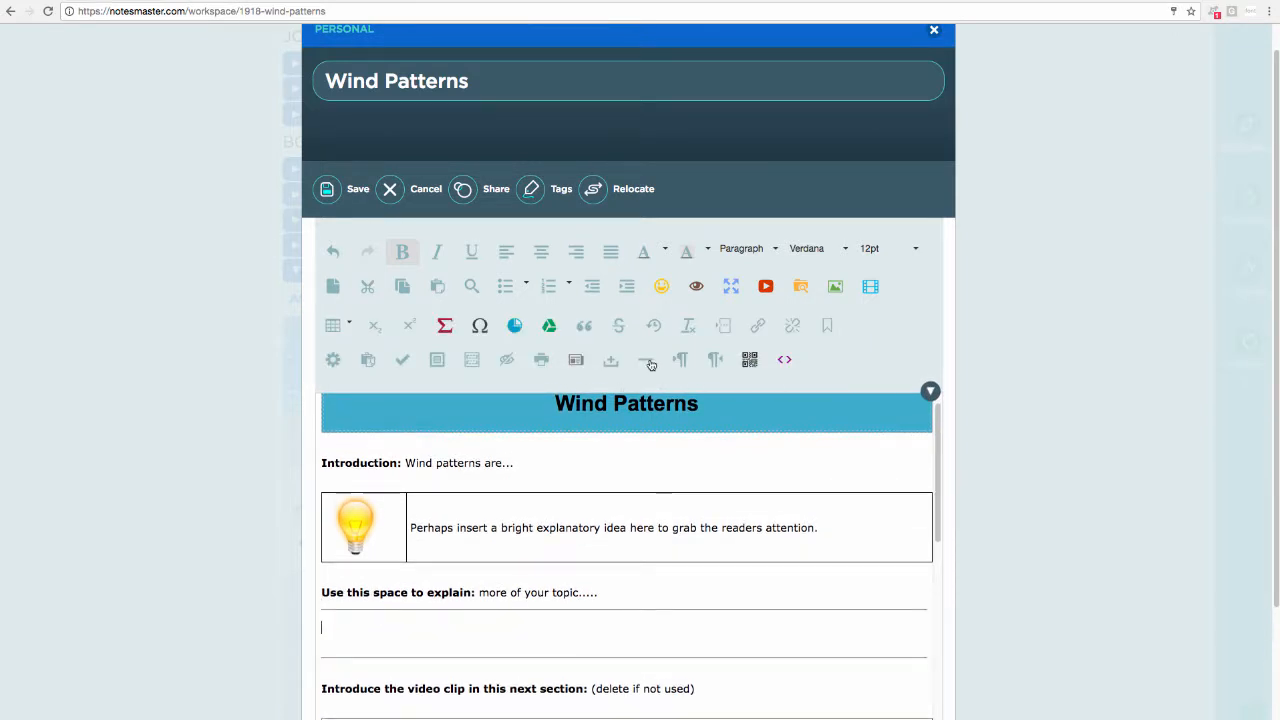
Remove the extra horizontal line, keeping one empty line between the explanation paragraph and the original divider.
{"action": "key", "text": "BackSpace"}
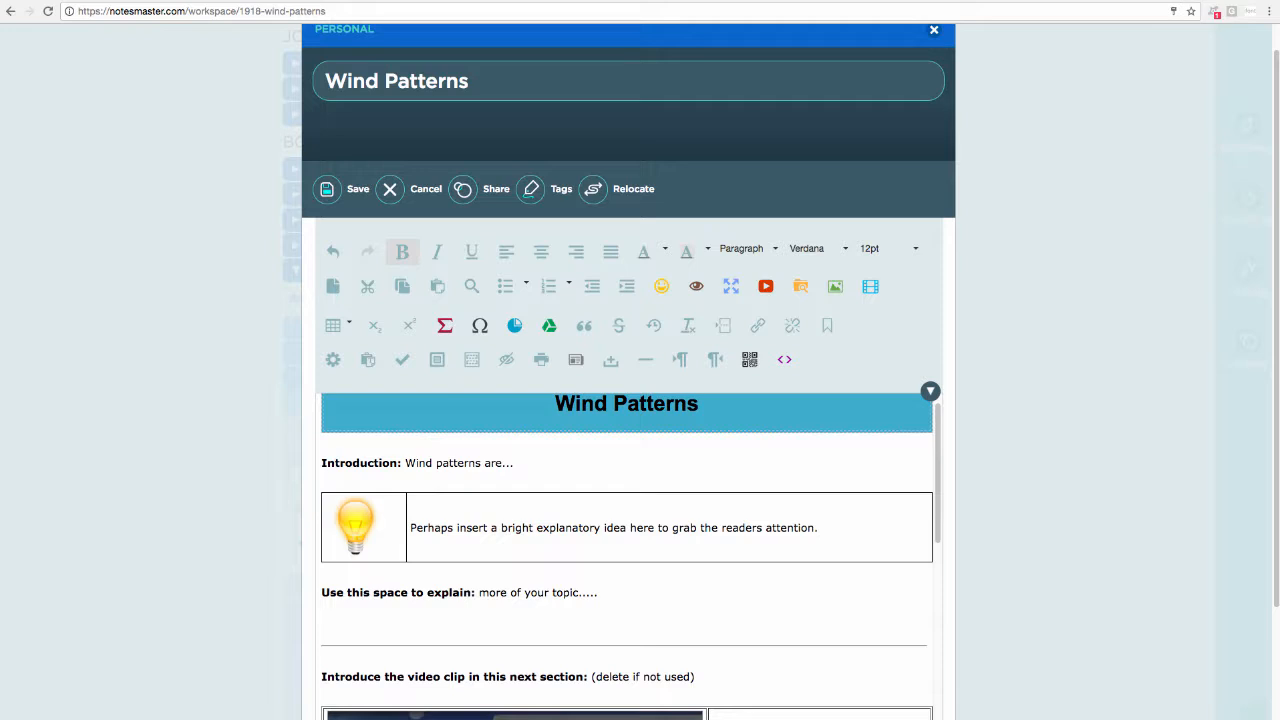
{"action": "key", "text": "BackSpace"}
{"action": "key", "text": "BackSpace"}
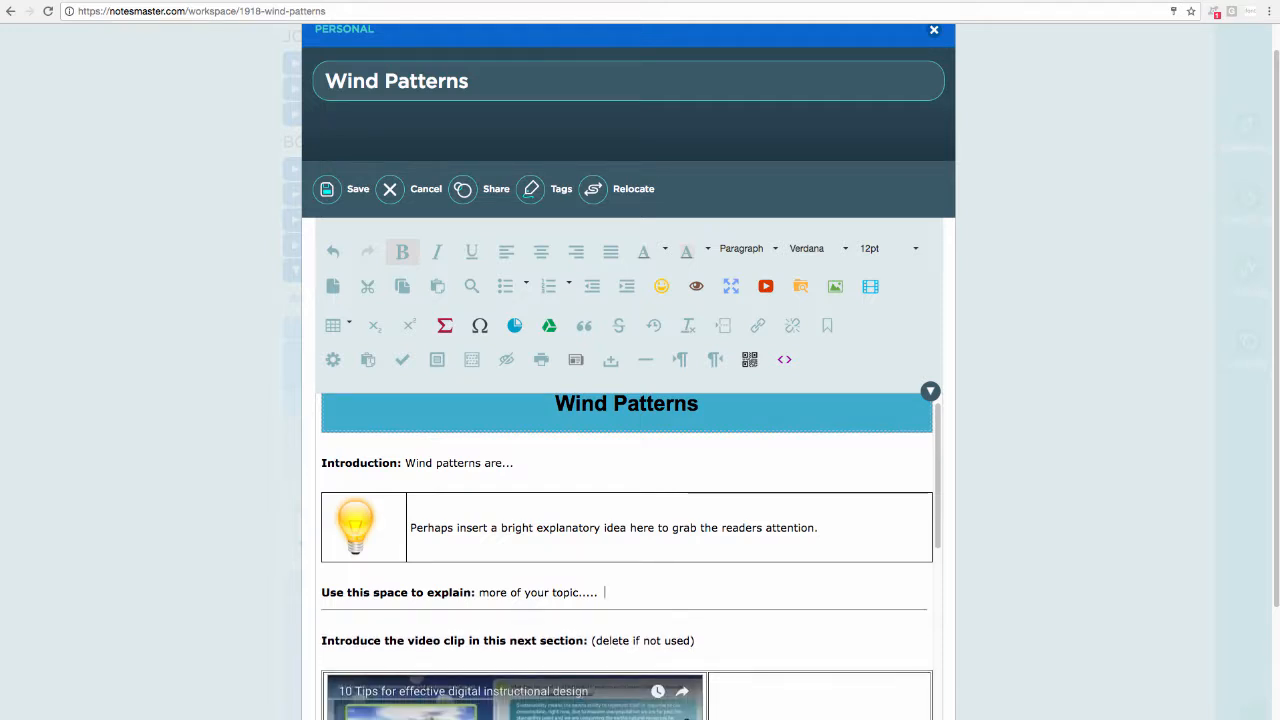
{"action": "key", "text": "Return"}
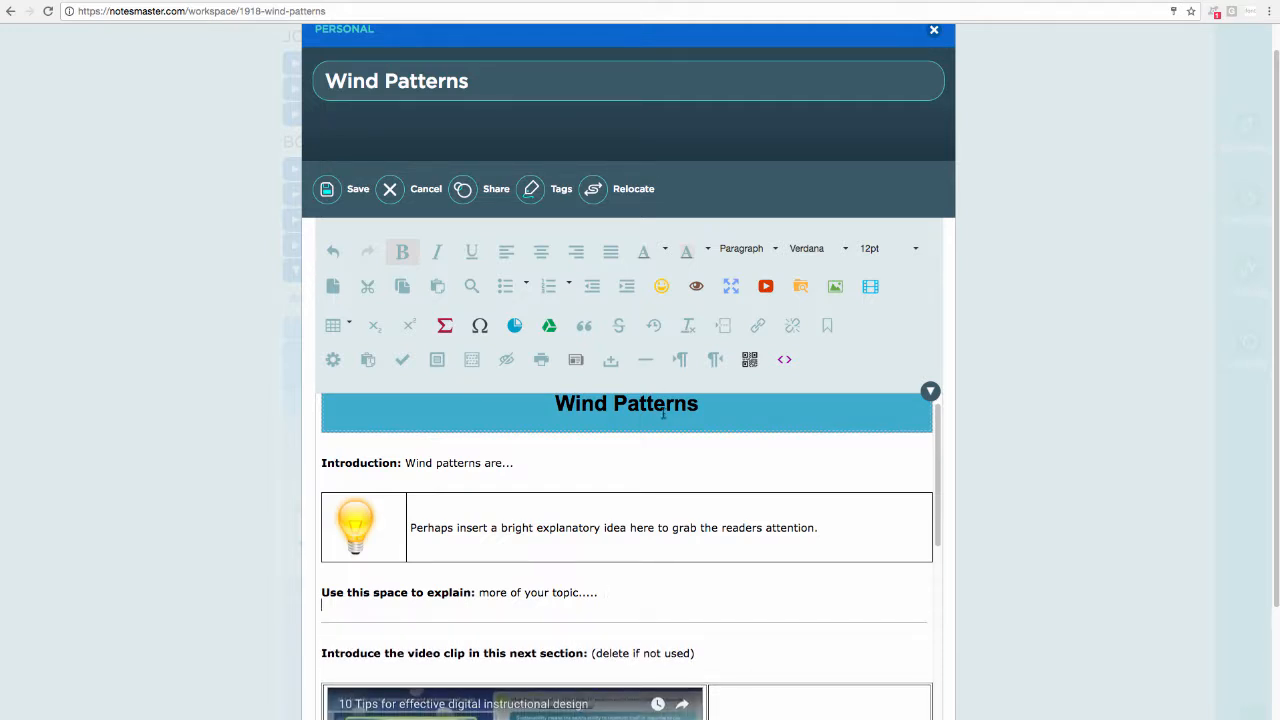
Enter "Now take a look at this video on Wind Patterns." in front of the video section's placeholder heading.
{"action": "scroll", "coordinate": [660, 480], "scroll_direction": "down", "scroll_amount": 2}
{"action": "scroll", "coordinate": [636, 520], "scroll_direction": "down", "scroll_amount": 1}
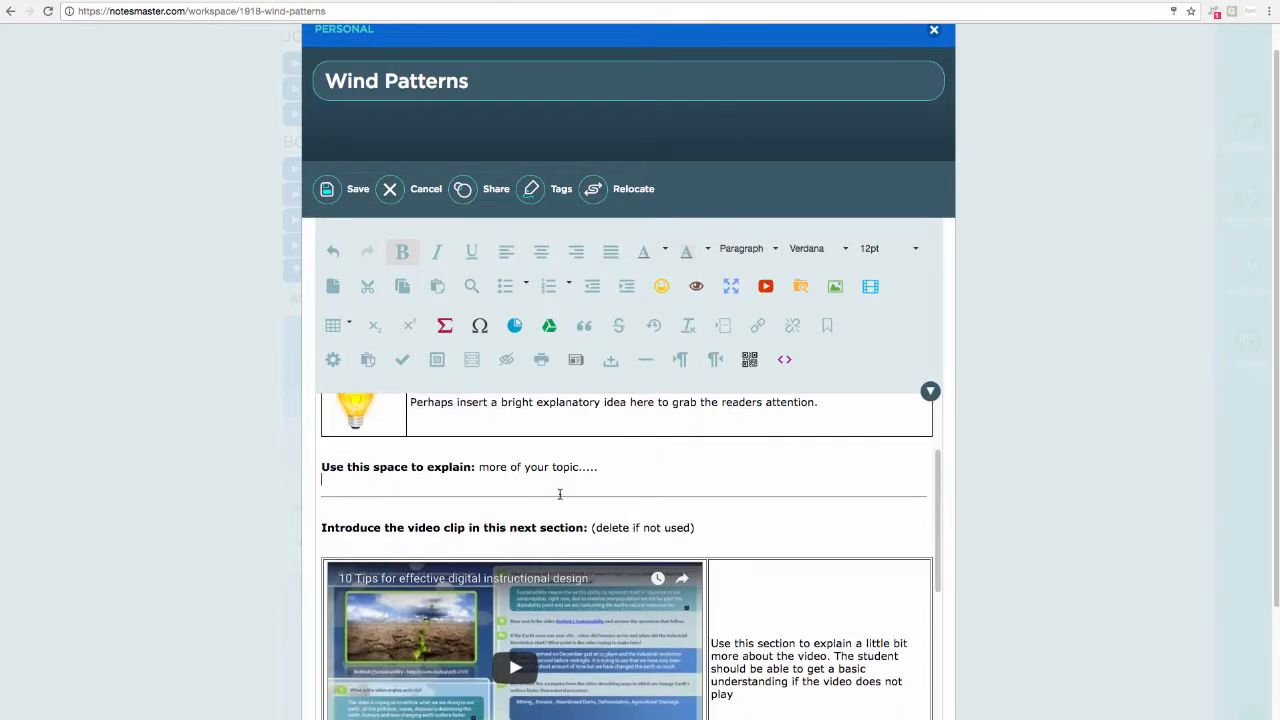
{"action": "left_click", "coordinate": [321, 527]}
{"action": "type", "text": "NOw take a lo"}
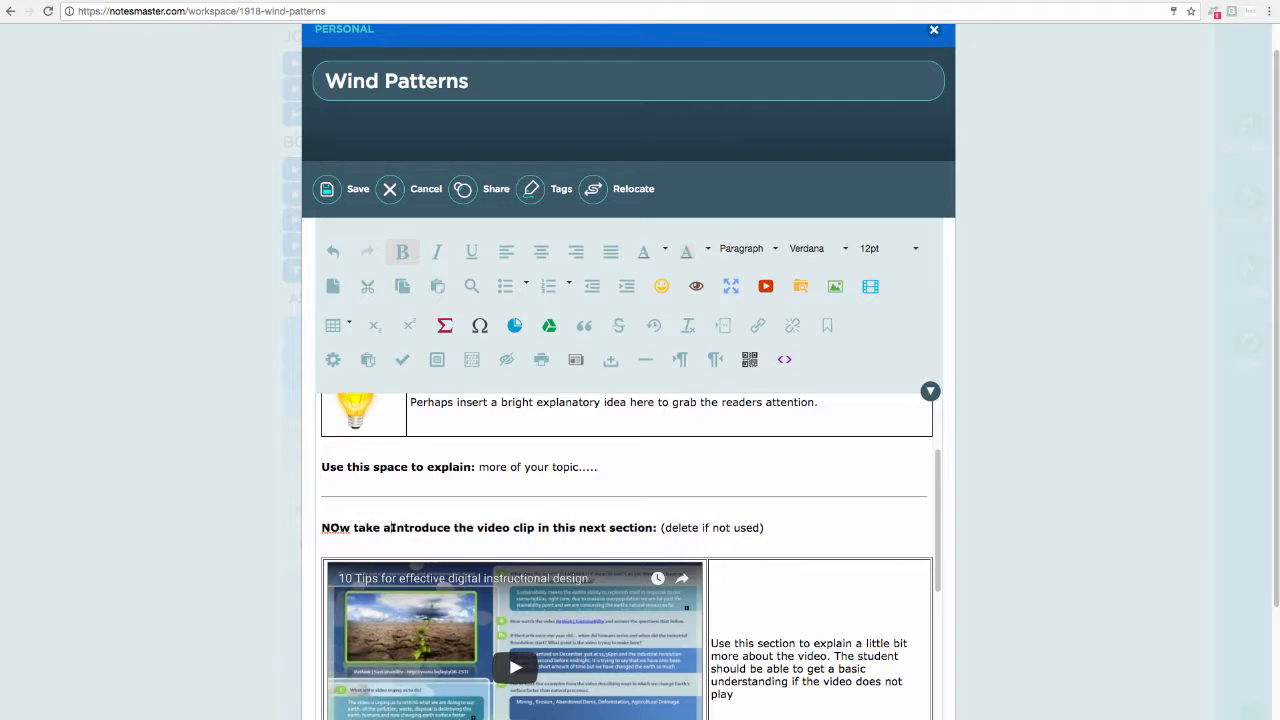
{"action": "type", "text": "ok at this v"}
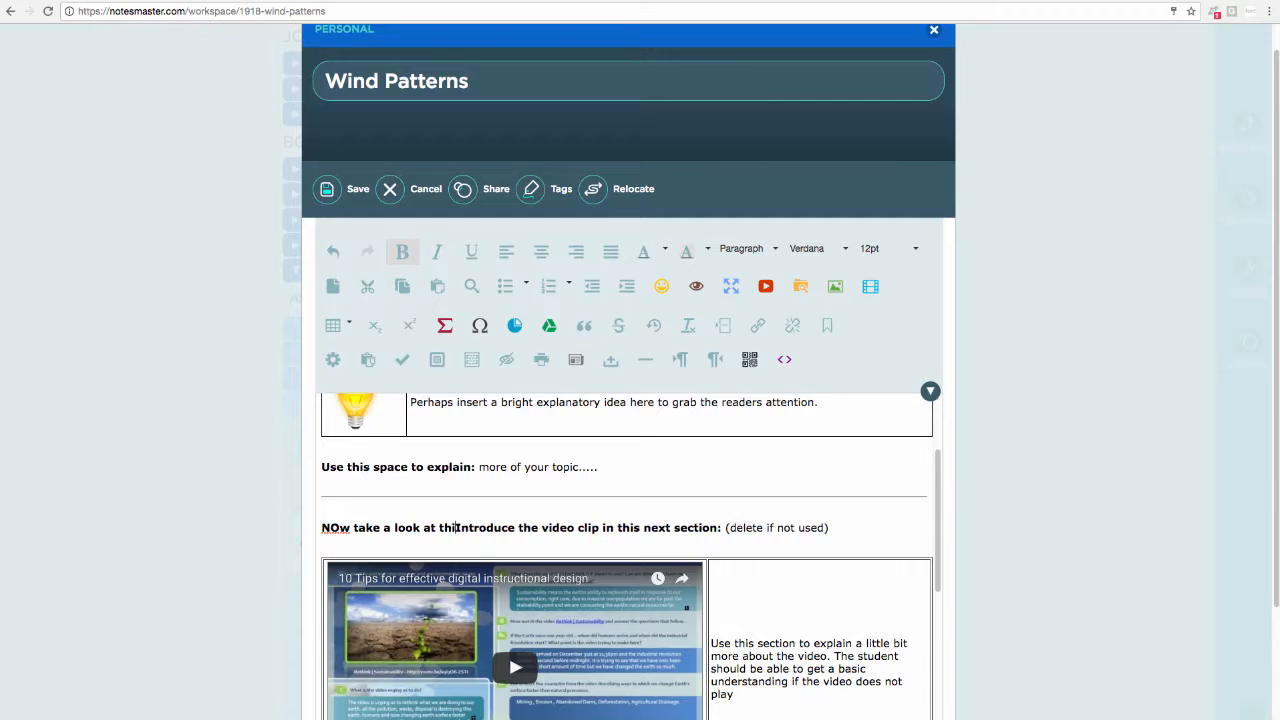
{"action": "type", "text": "ideo on Wind"}
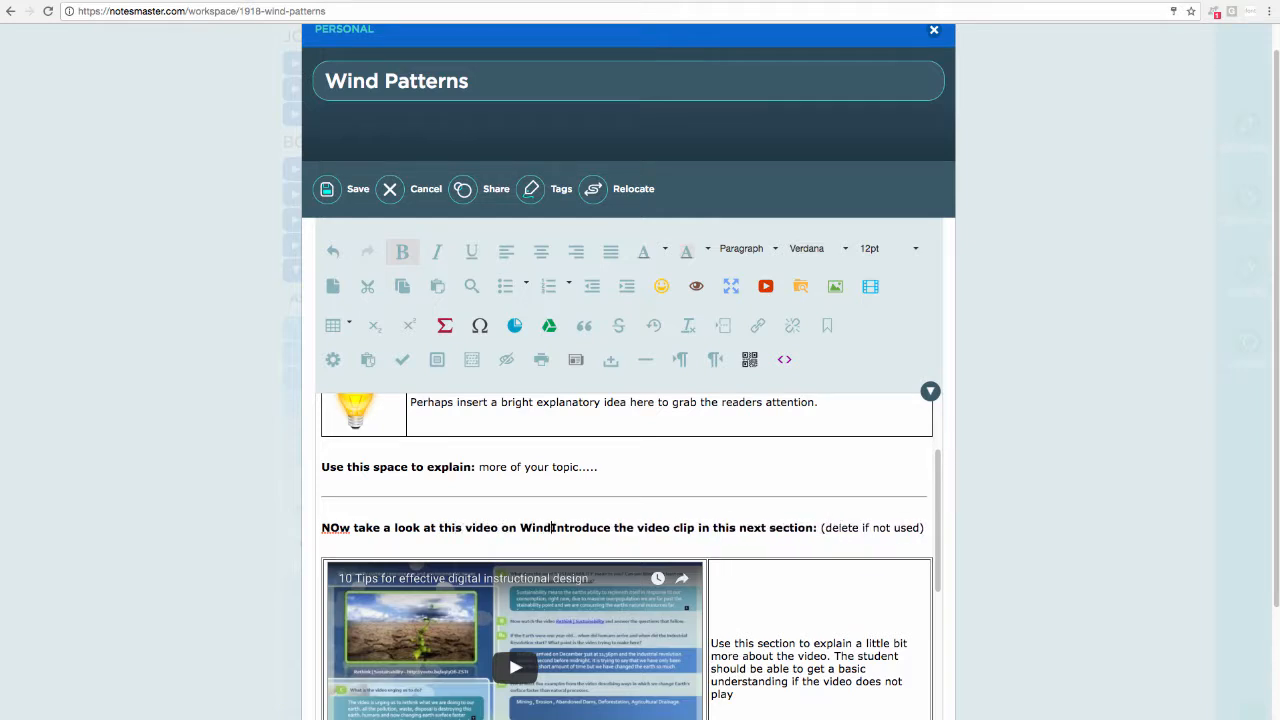
{"action": "type", "text": " Pattern"}
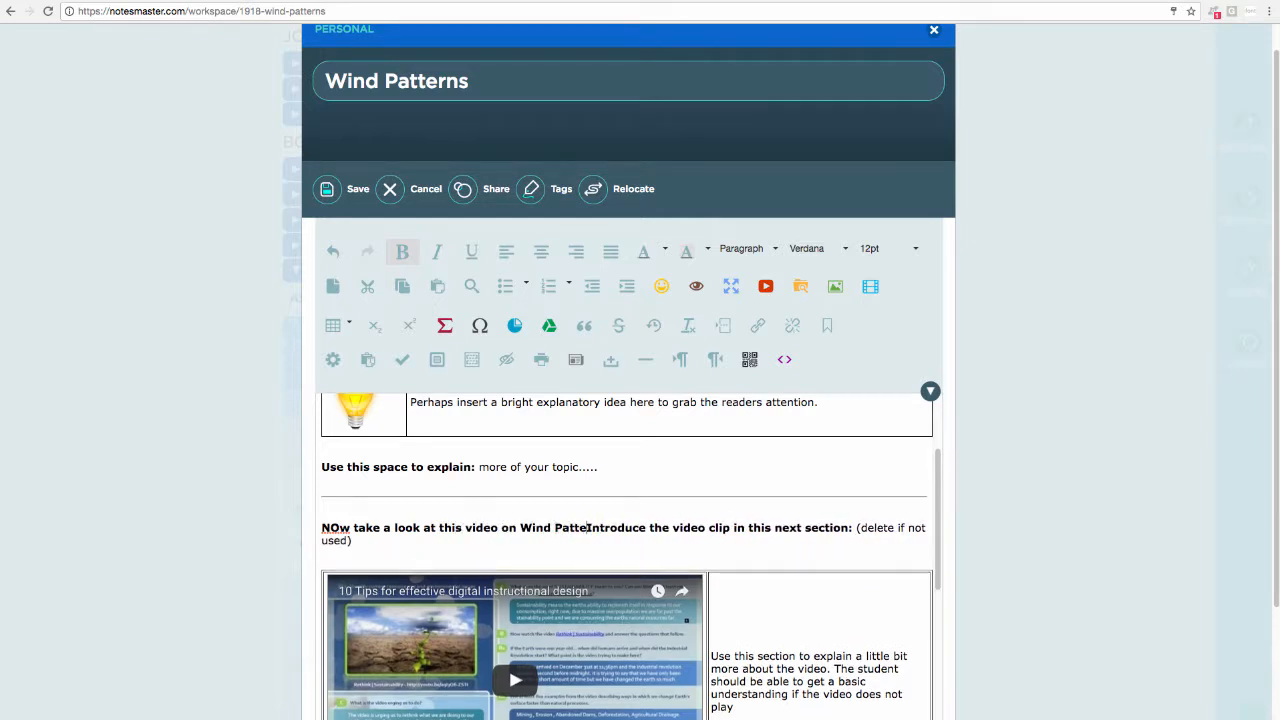
{"action": "type", "text": "s."}
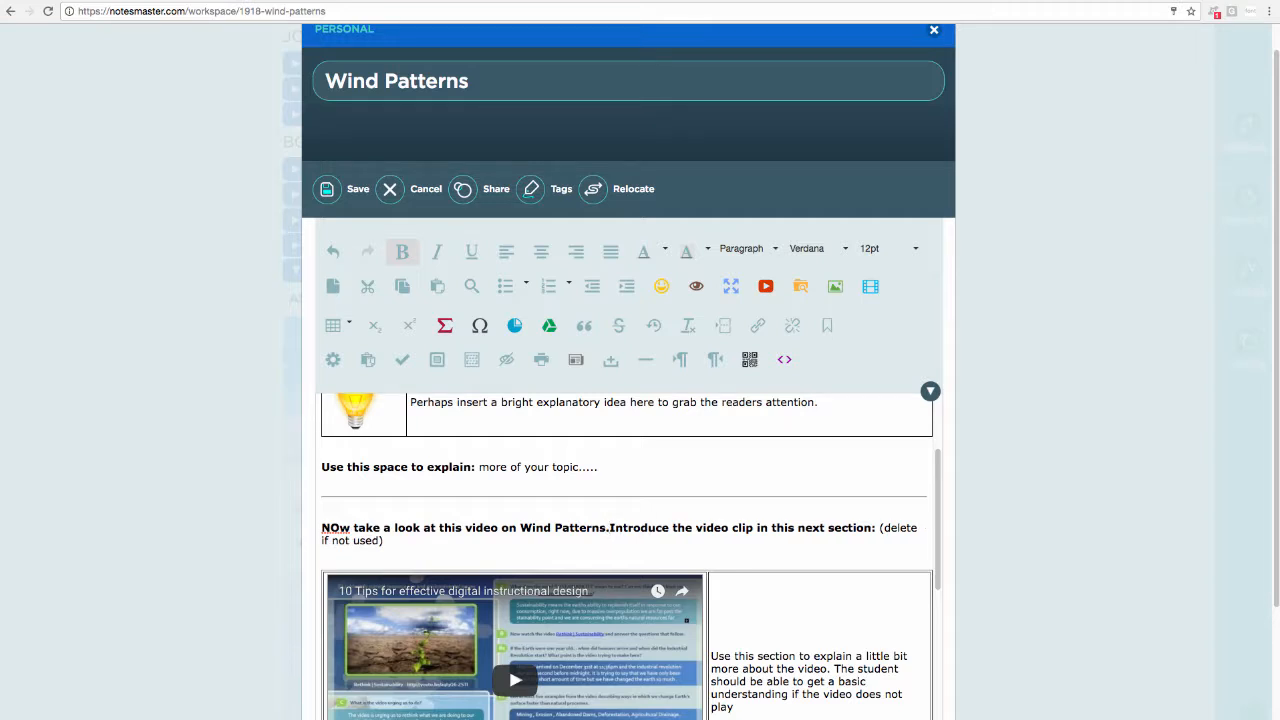
Delete the leftover placeholder text after the new video heading and correct its first word to "Now".
{"action": "key", "text": "shift+Down"}
{"action": "key", "text": "shift+Left"}
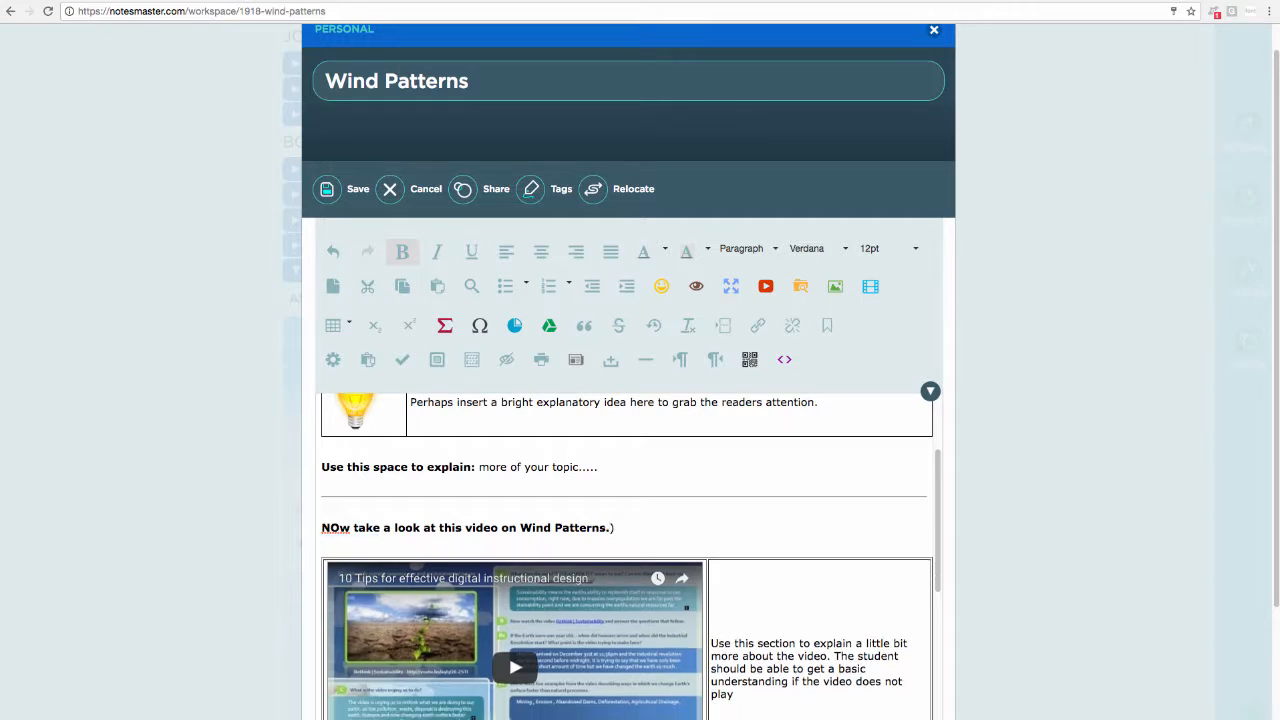
{"action": "key", "text": "BackSpace"}
{"action": "key", "text": "BackSpace"}
{"action": "type", "text": "o"}
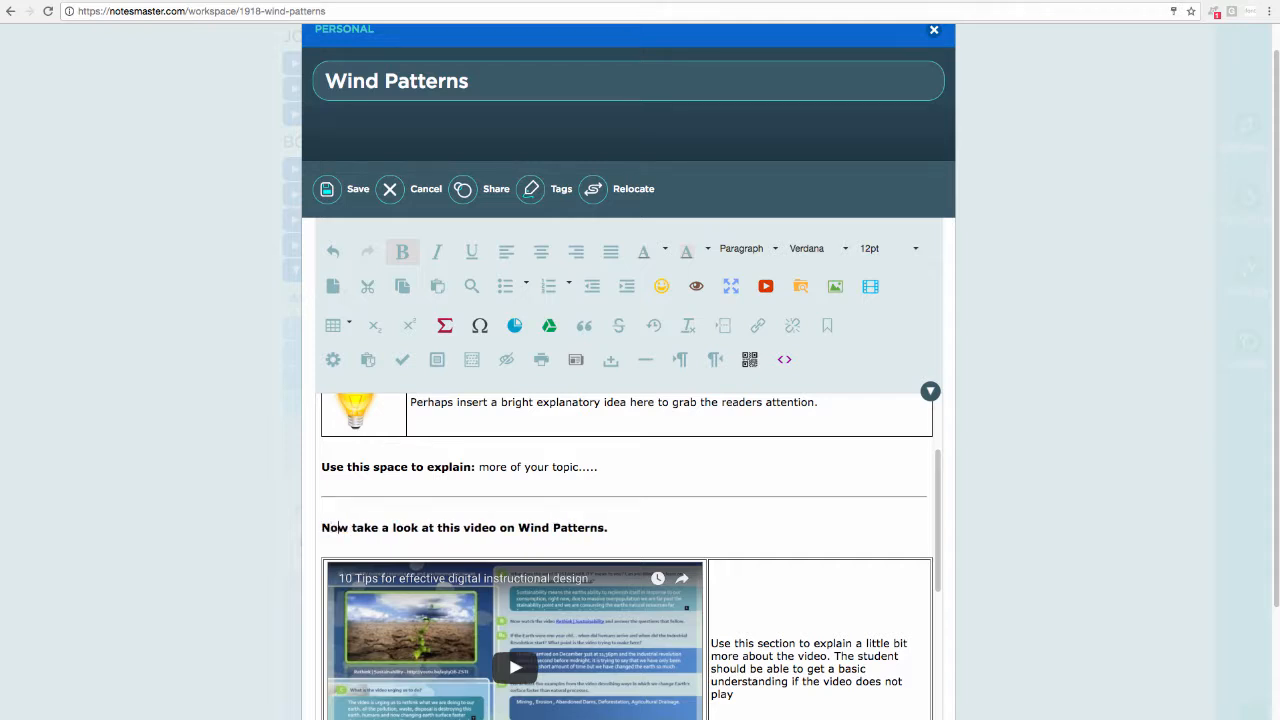
Select the template's sample video and search YouTube for "Wind patterns" to find a replacement.
{"action": "scroll", "coordinate": [536, 466], "scroll_direction": "down", "scroll_amount": 3}
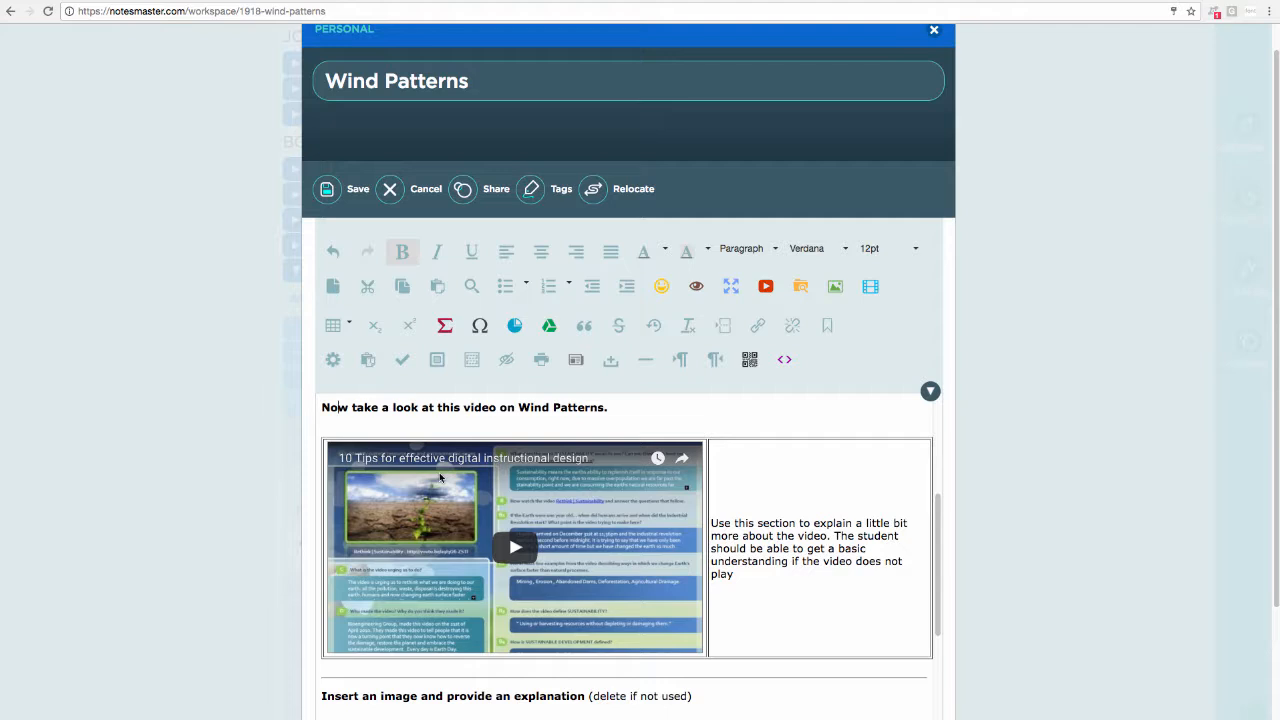
{"action": "left_click", "coordinate": [664, 572]}
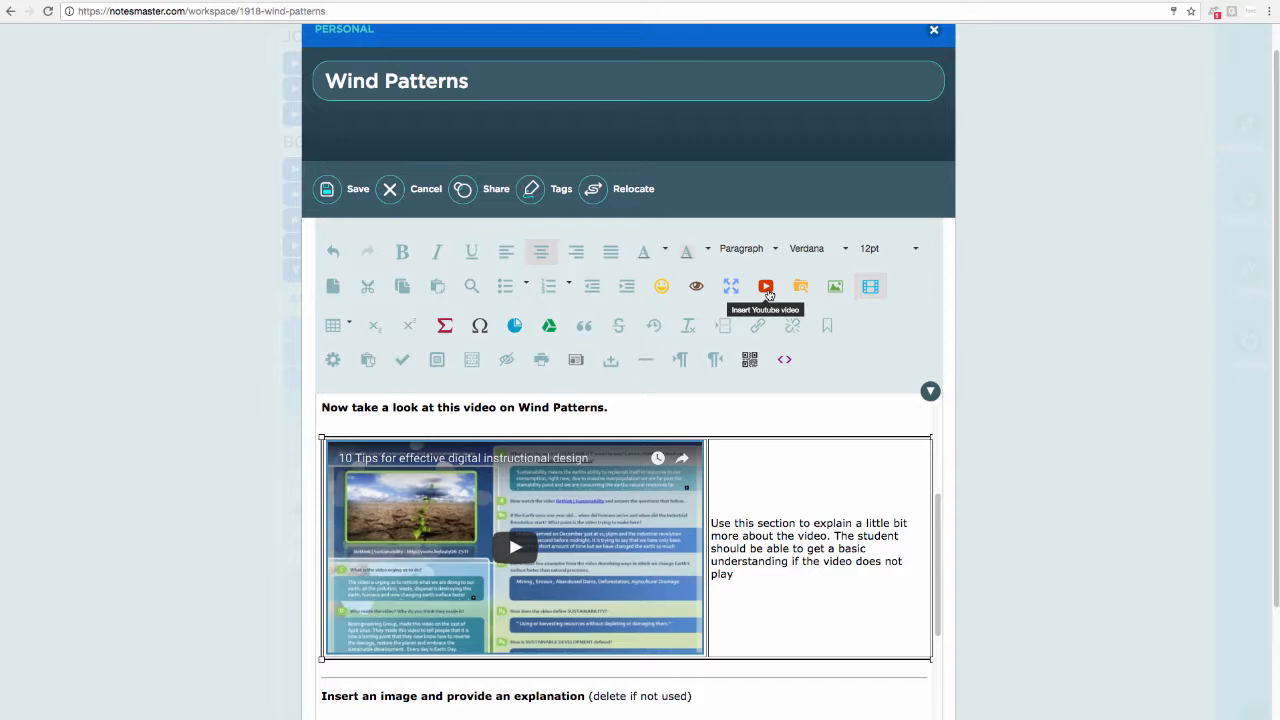
{"action": "left_click", "coordinate": [766, 288]}
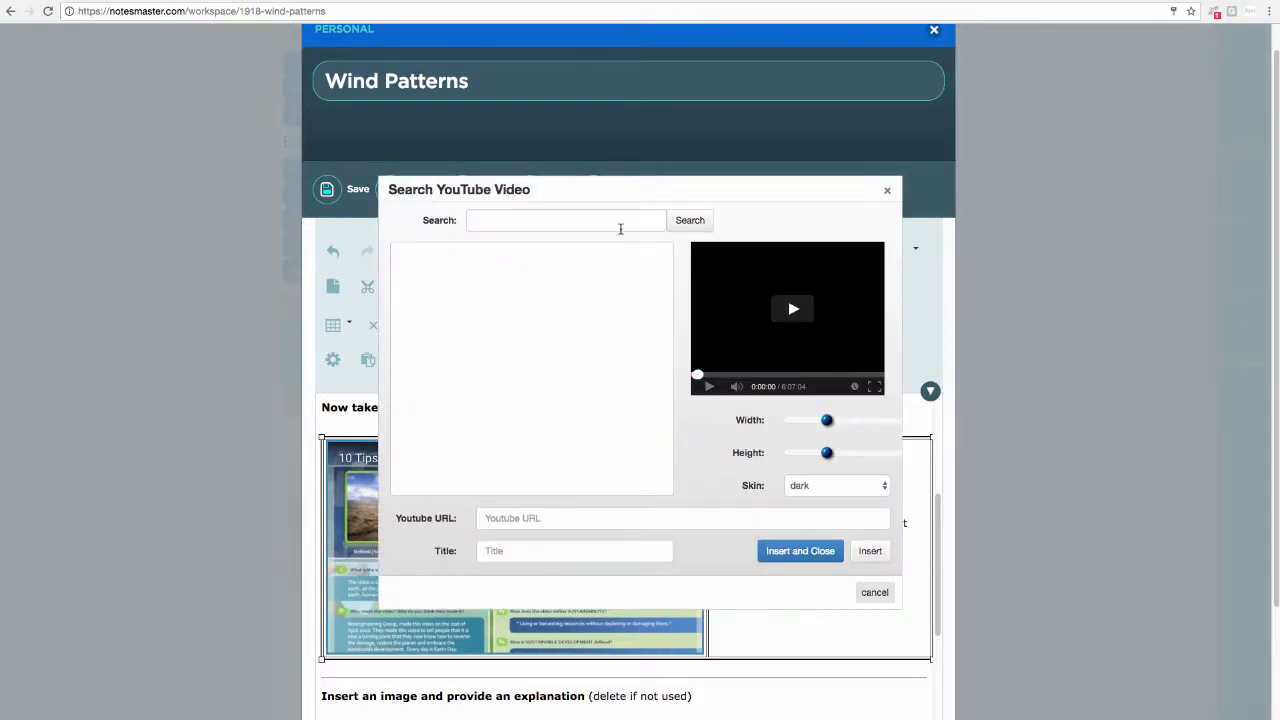
{"action": "left_click", "coordinate": [616, 224]}
{"action": "type", "text": "W"}
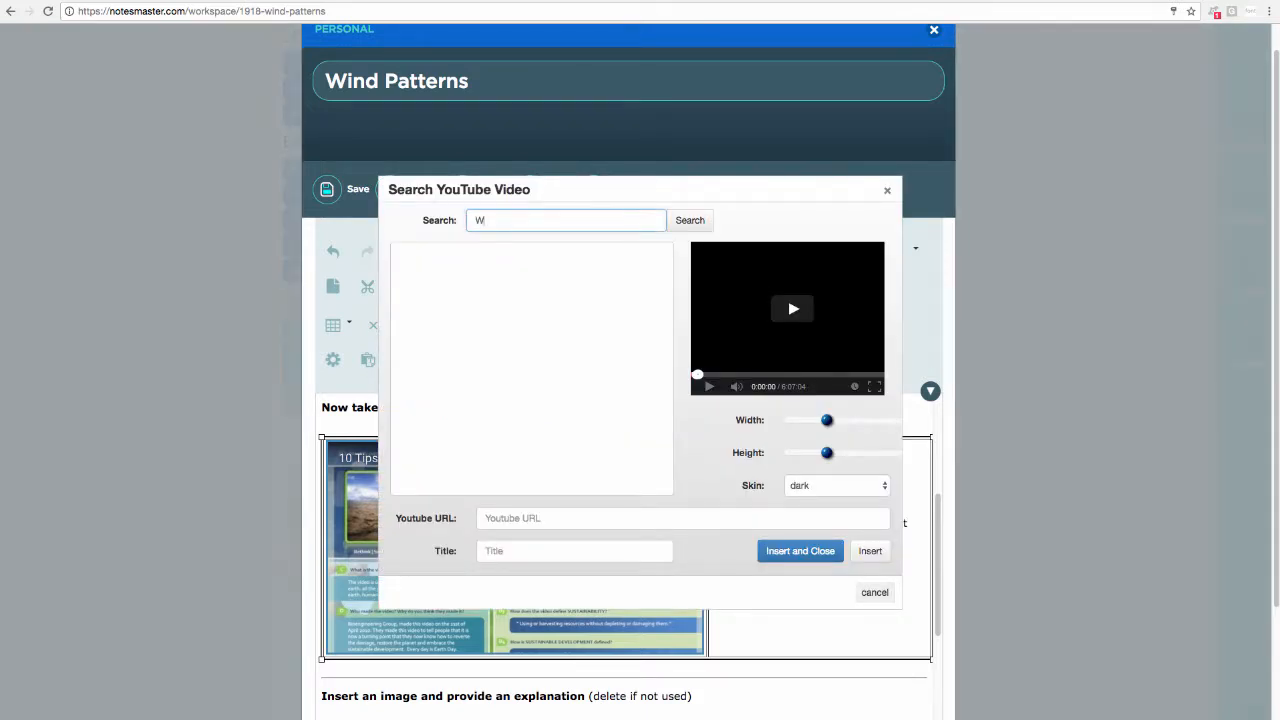
{"action": "type", "text": "ind patterns"}
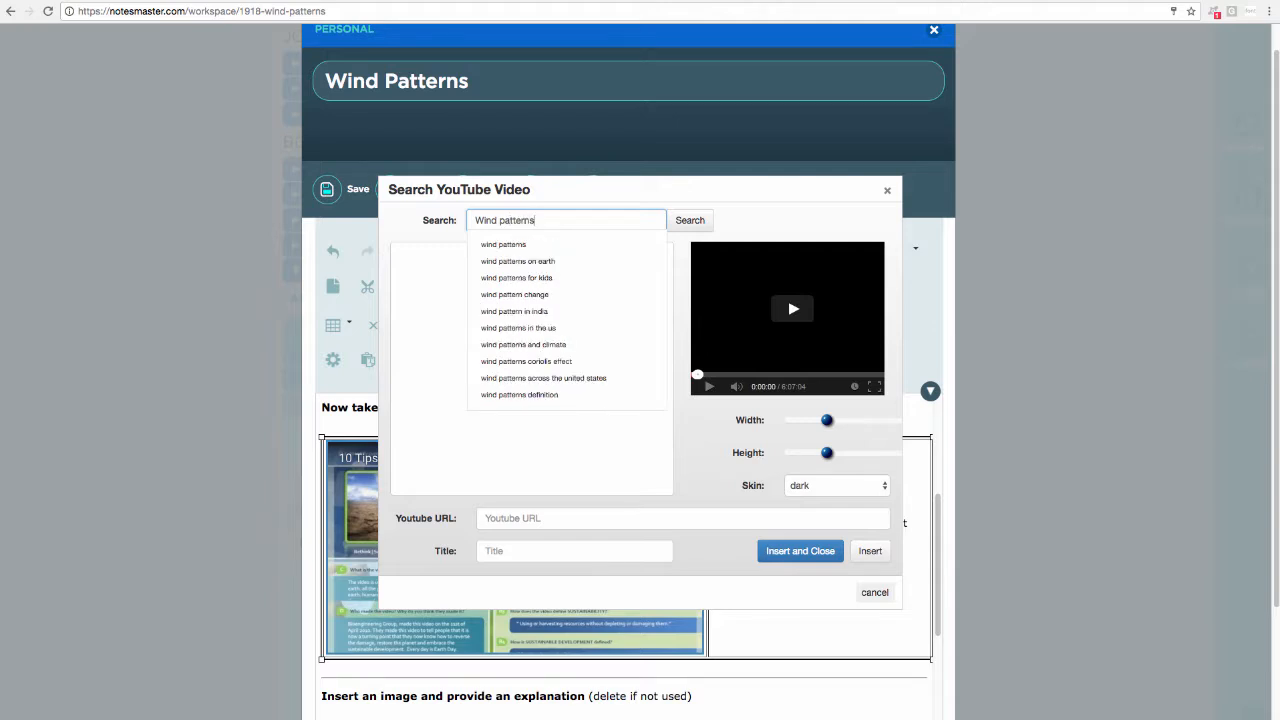
{"action": "left_click", "coordinate": [677, 229]}
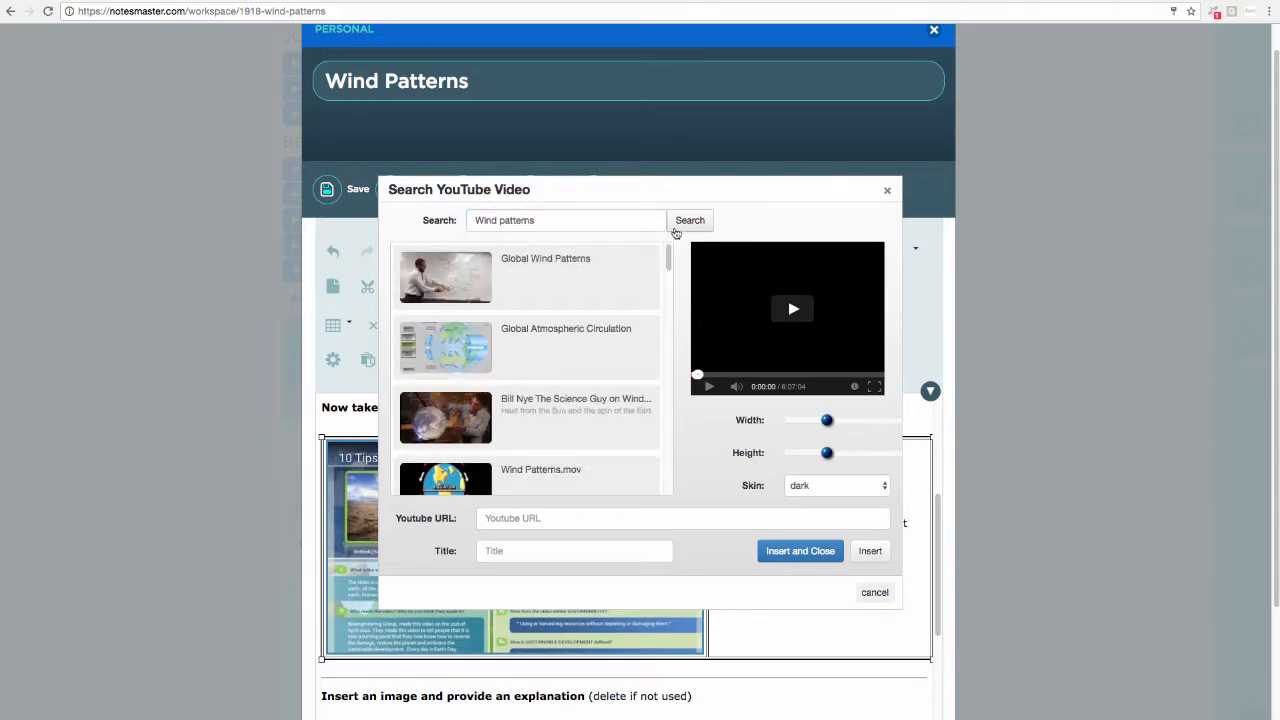
Preview the "Global Atmospheric Circulation" video from the results and insert it in place of the sample video.
{"action": "scroll", "coordinate": [568, 305], "scroll_direction": "down", "scroll_amount": 2}
{"action": "scroll", "coordinate": [568, 305], "scroll_direction": "down", "scroll_amount": 8}
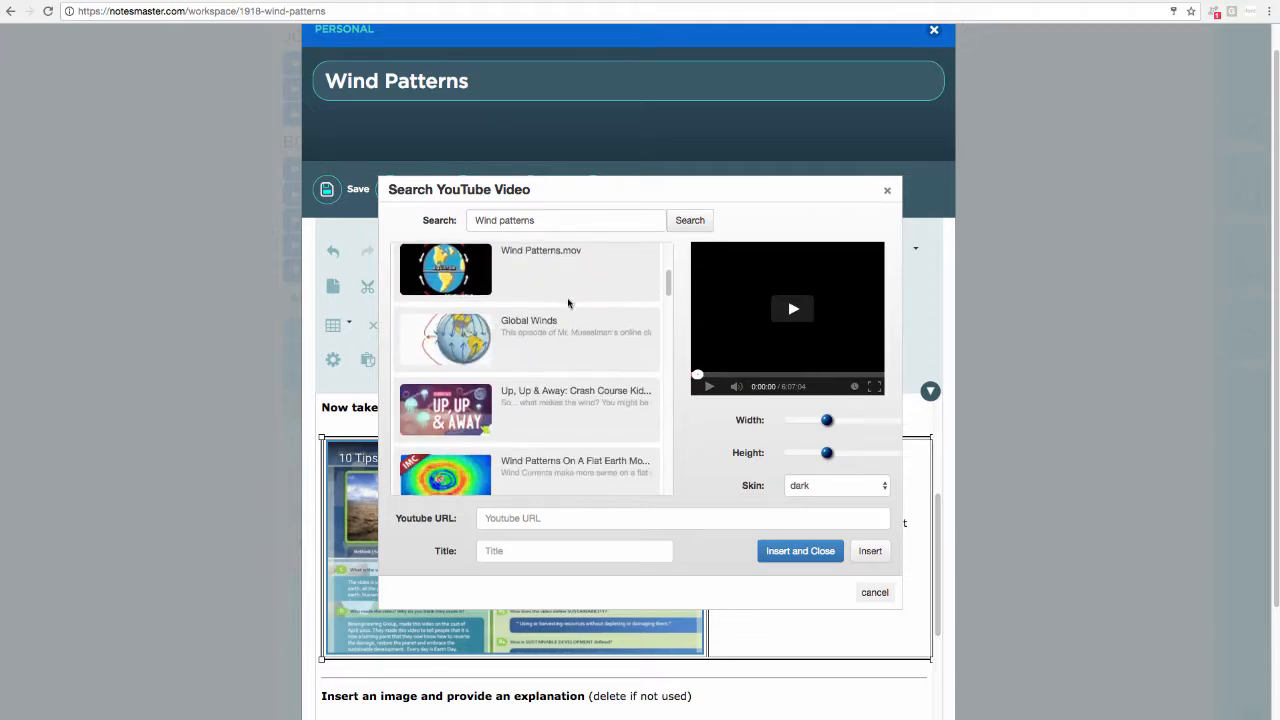
{"action": "scroll", "coordinate": [566, 304], "scroll_direction": "down", "scroll_amount": 3}
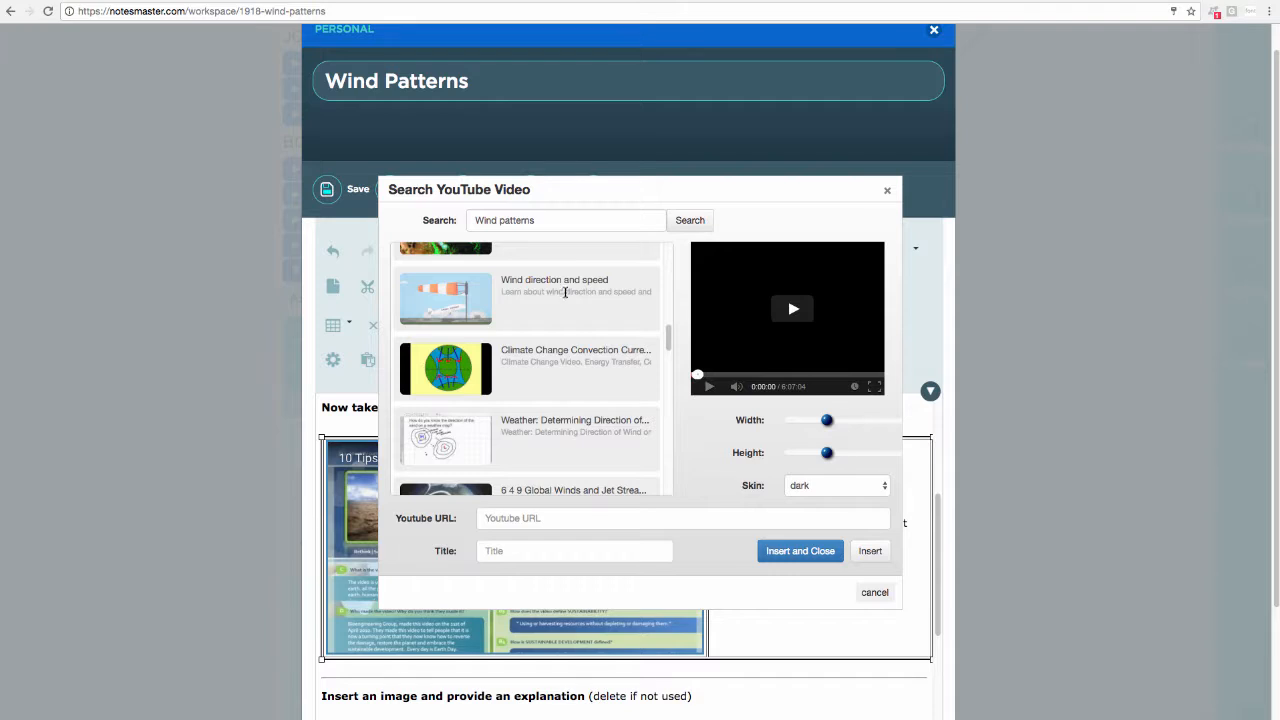
{"action": "scroll", "coordinate": [569, 289], "scroll_direction": "up", "scroll_amount": 10}
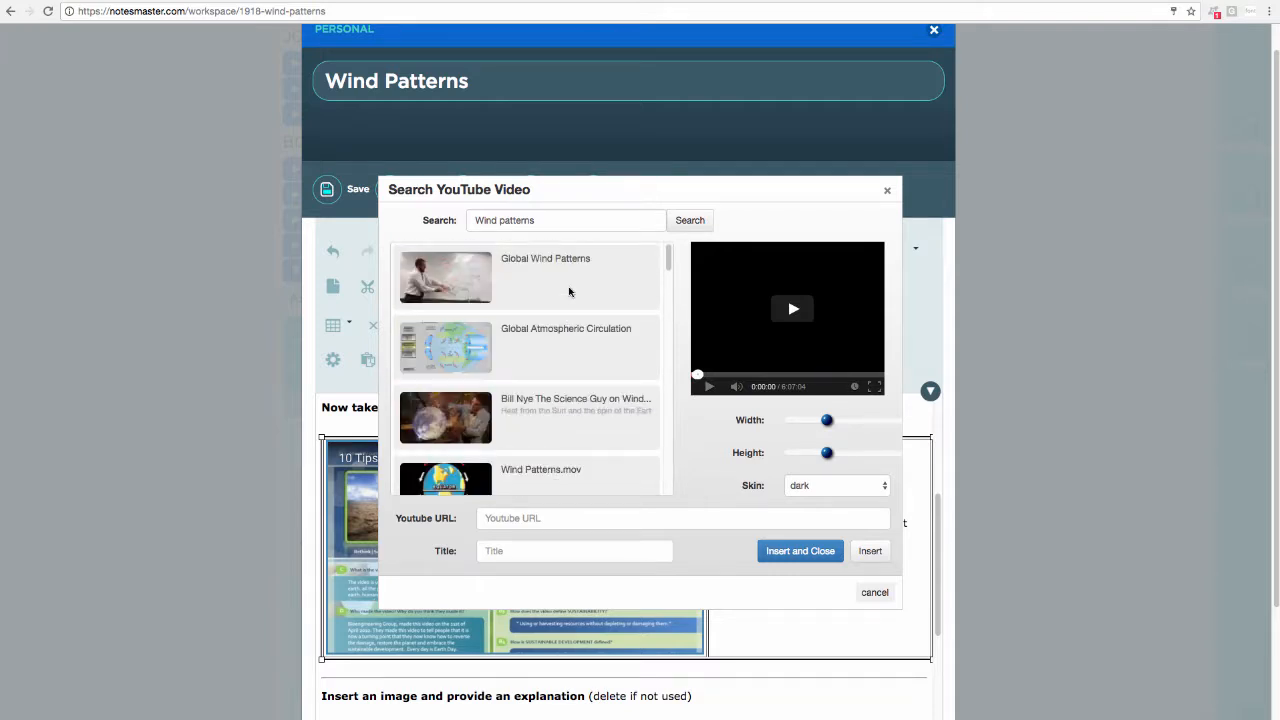
{"action": "left_click", "coordinate": [552, 331]}
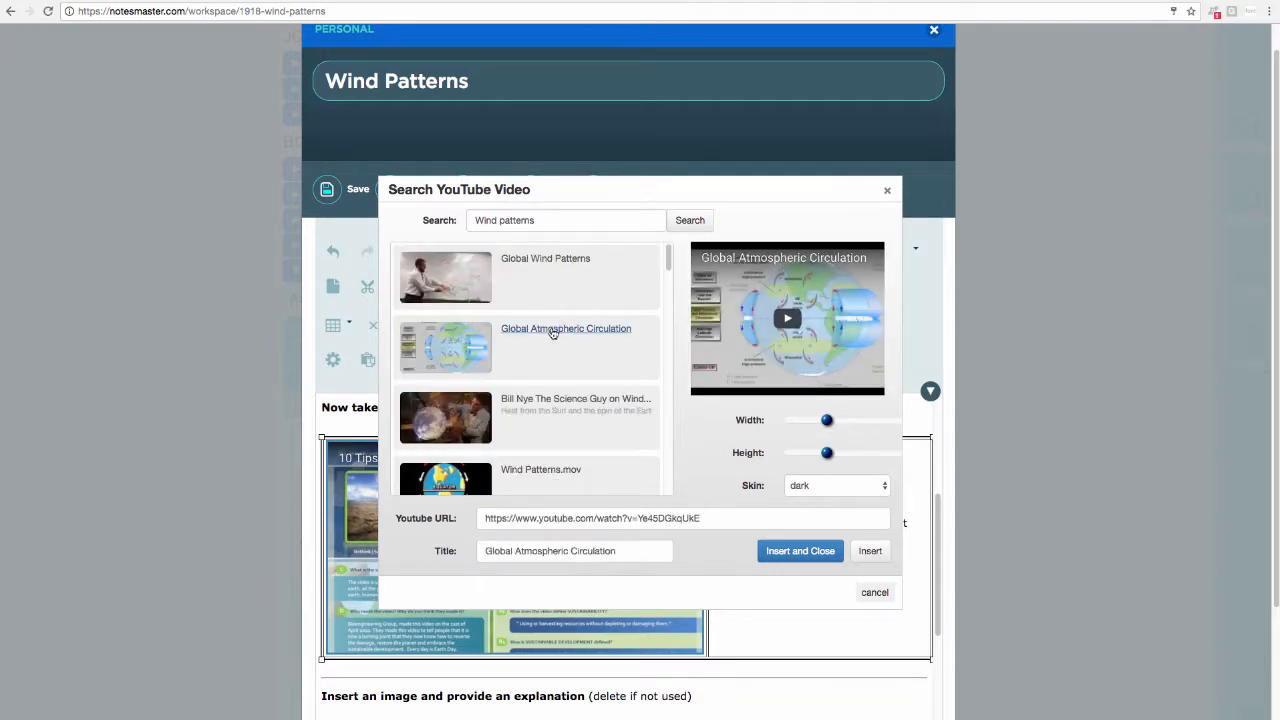
{"action": "left_click", "coordinate": [785, 326]}
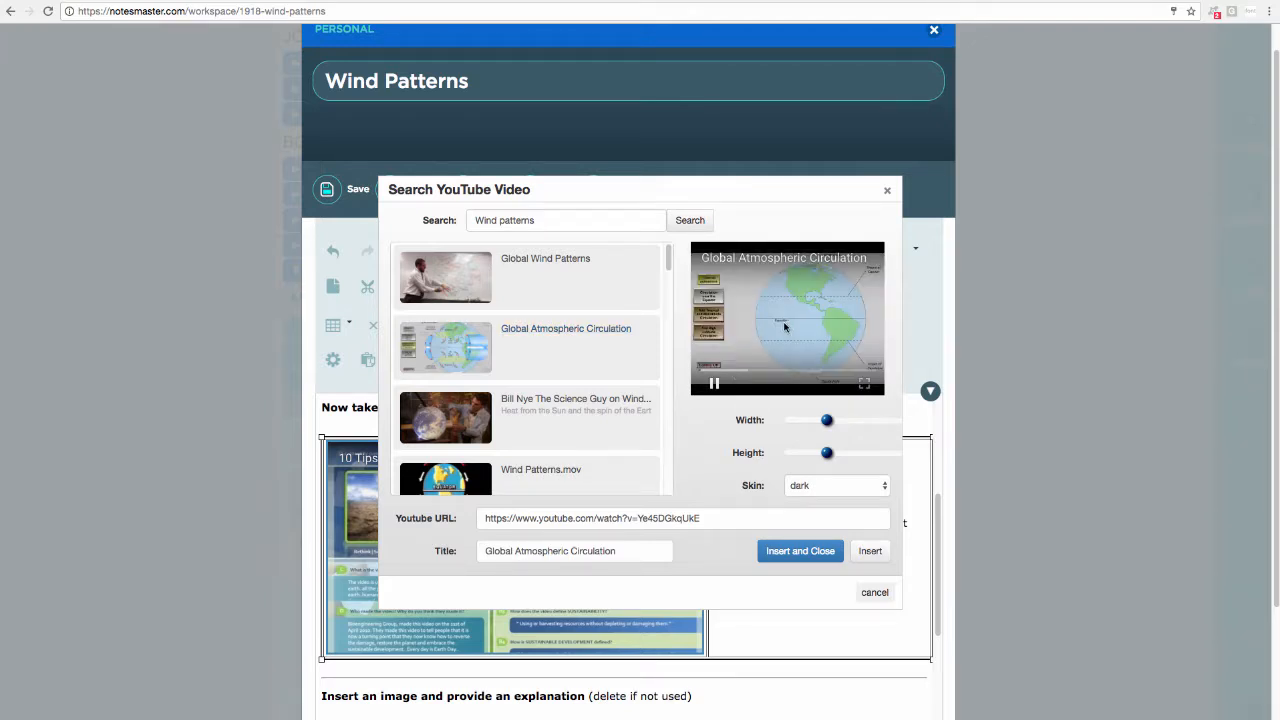
{"action": "left_click", "coordinate": [829, 374]}
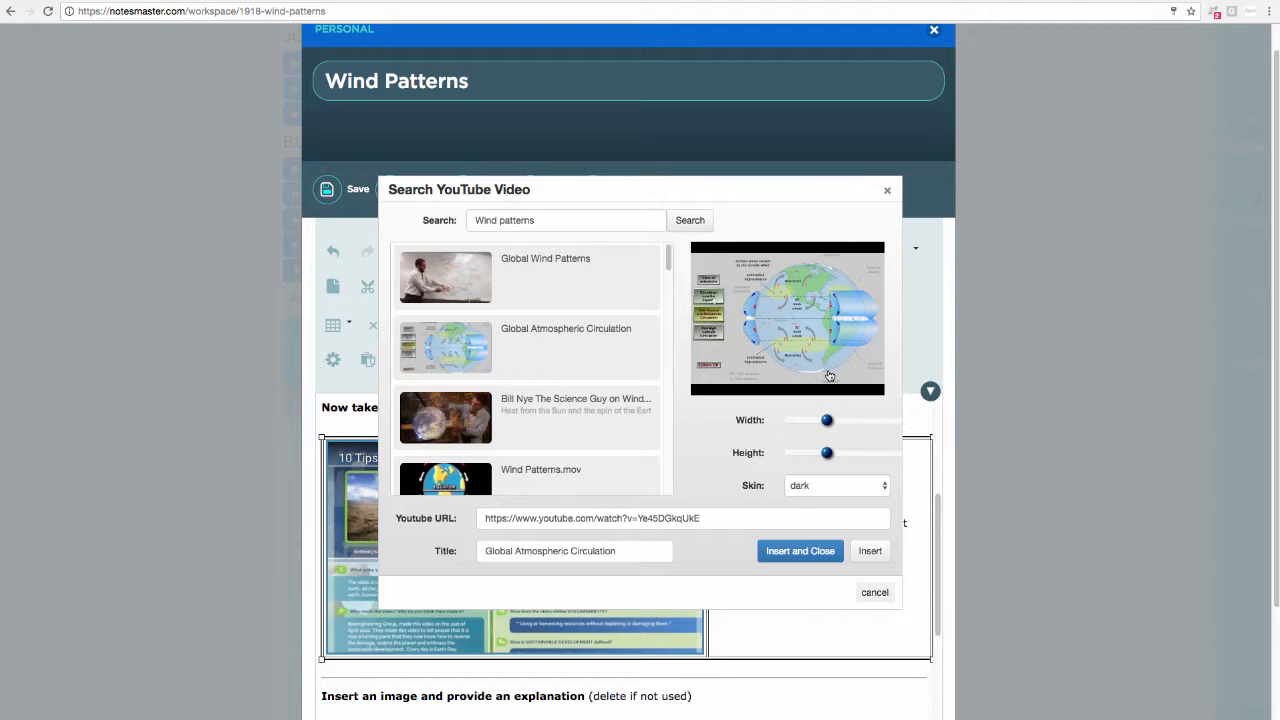
{"action": "mouse_move", "coordinate": [827, 420]}
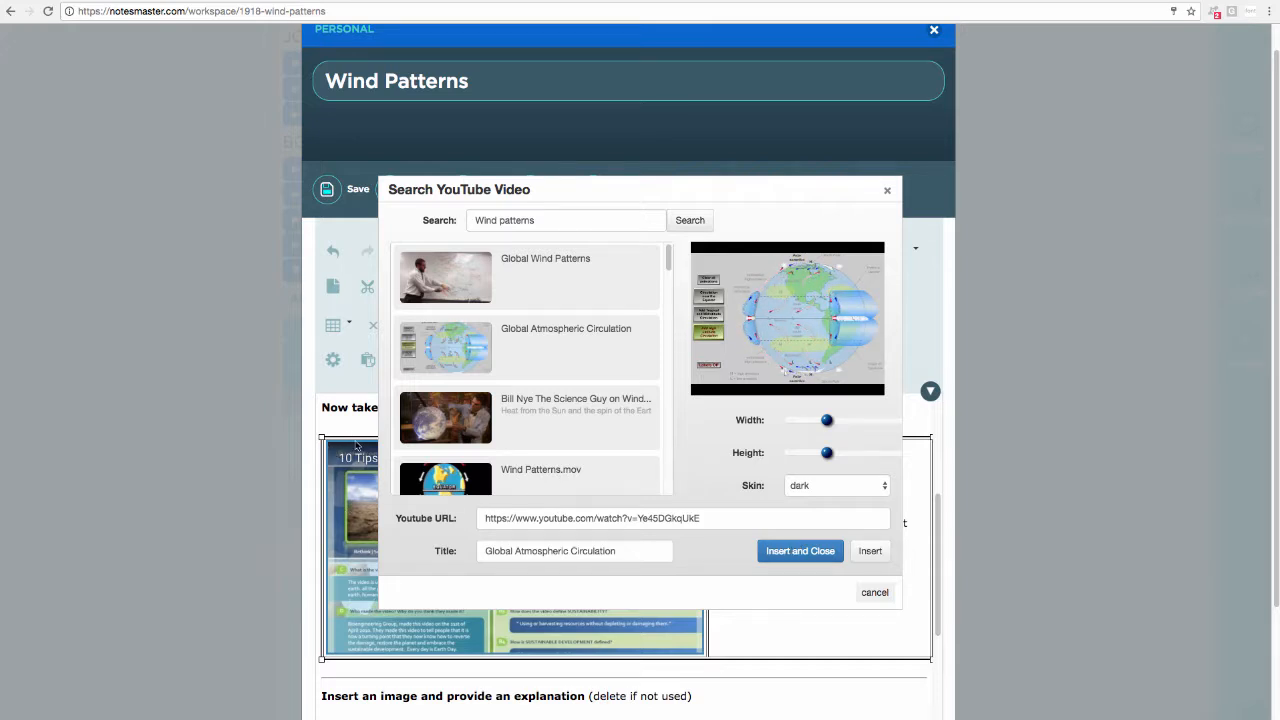
{"action": "left_click", "coordinate": [790, 552]}
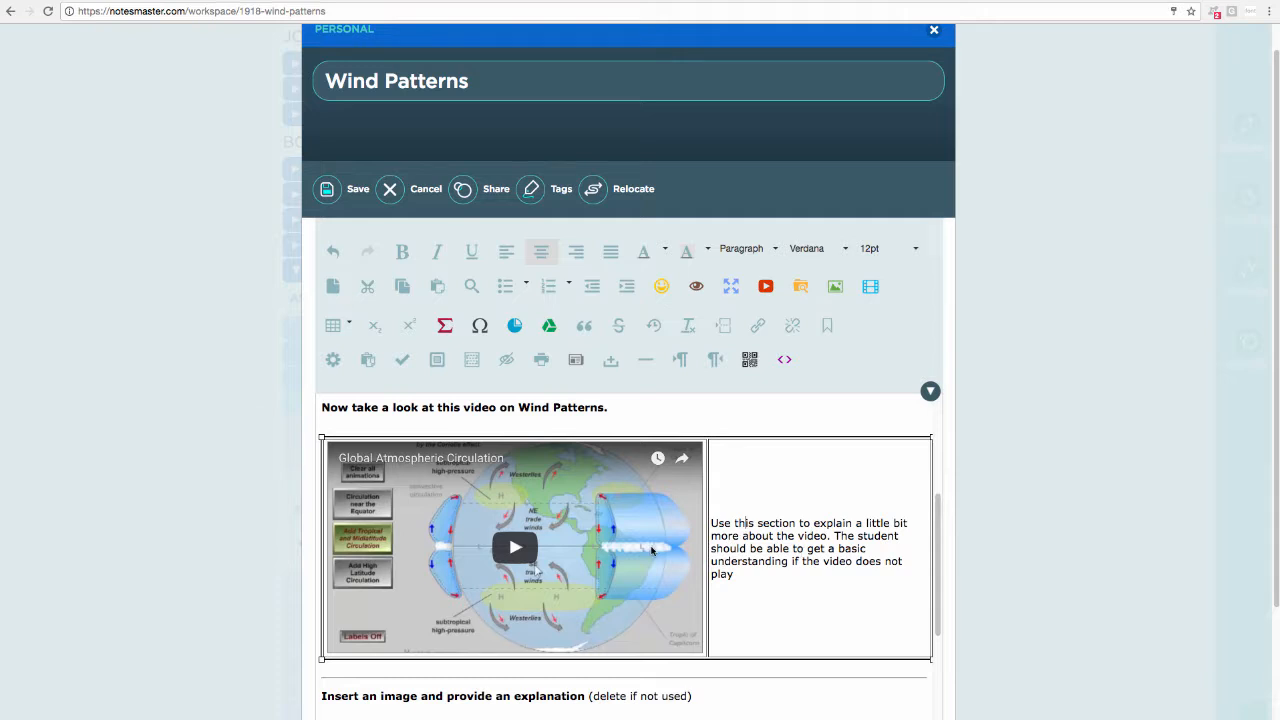
Preview the note to examine the banner, introduction and new video section, and close the preview.
{"action": "scroll", "coordinate": [654, 552], "scroll_direction": "up", "scroll_amount": 1}
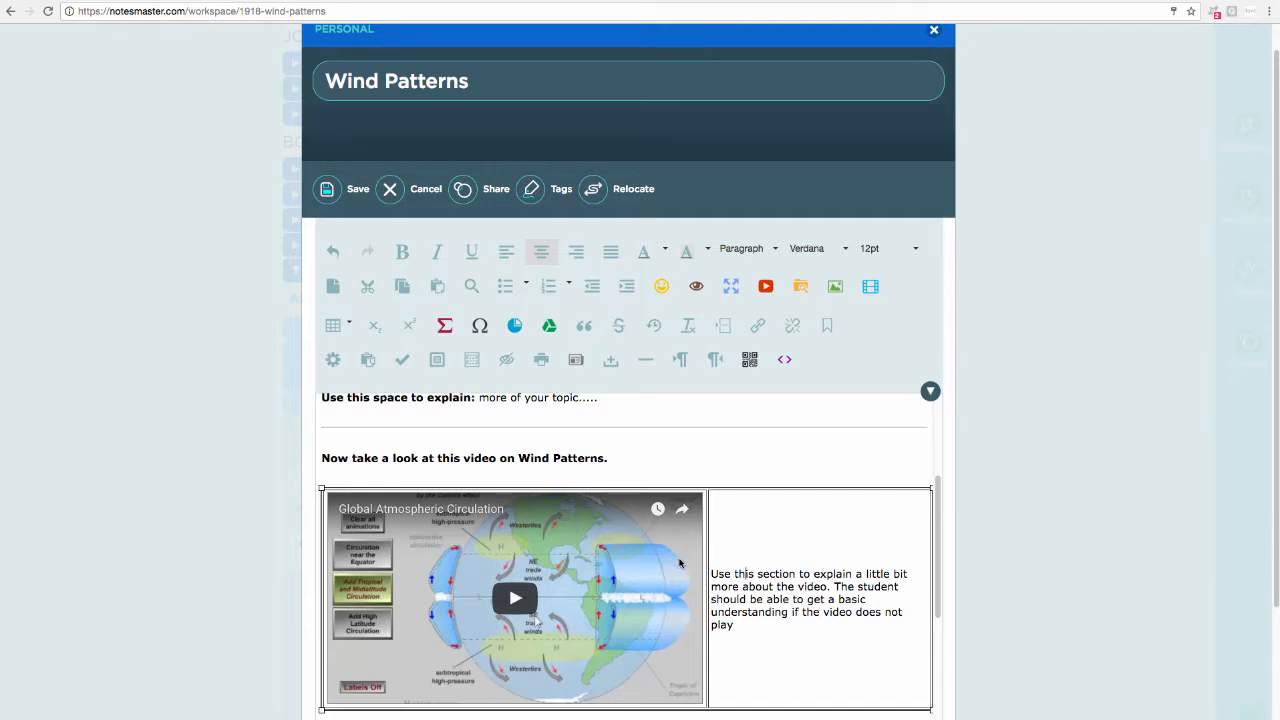
{"action": "left_click", "coordinate": [696, 289]}
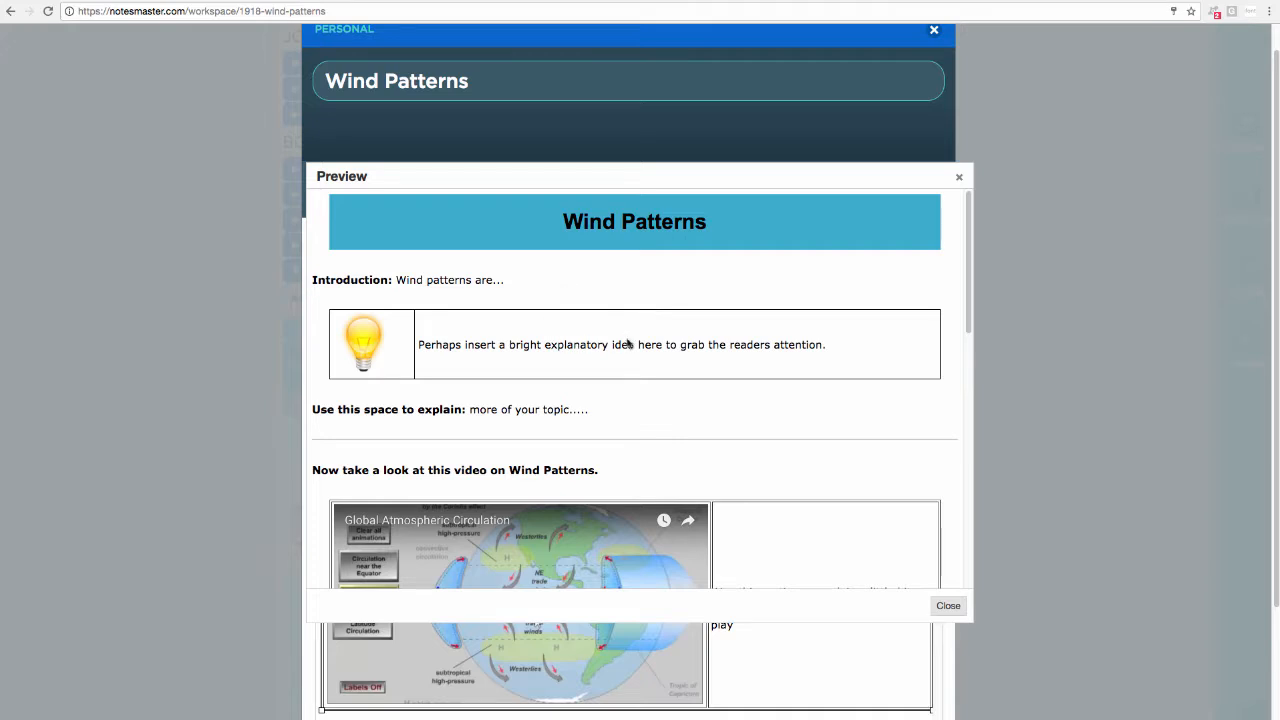
{"action": "scroll", "coordinate": [604, 418], "scroll_direction": "down", "scroll_amount": 3}
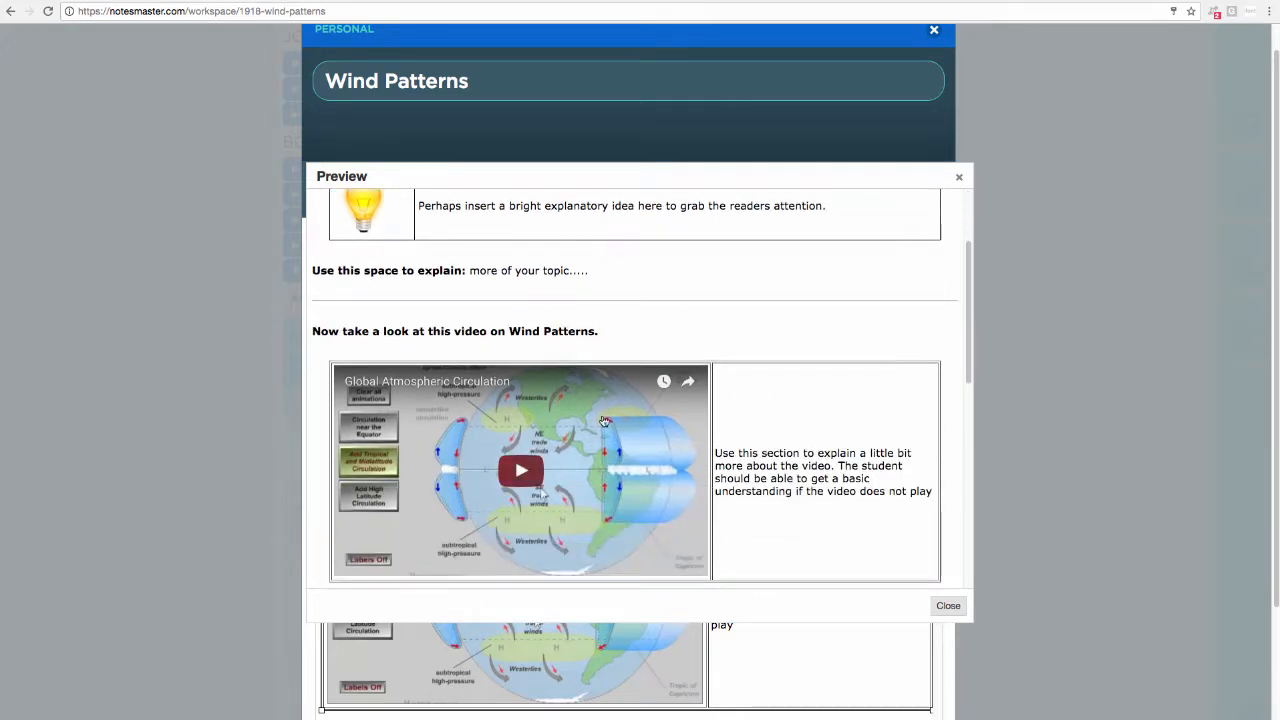
{"action": "scroll", "coordinate": [604, 418], "scroll_direction": "down", "scroll_amount": 1}
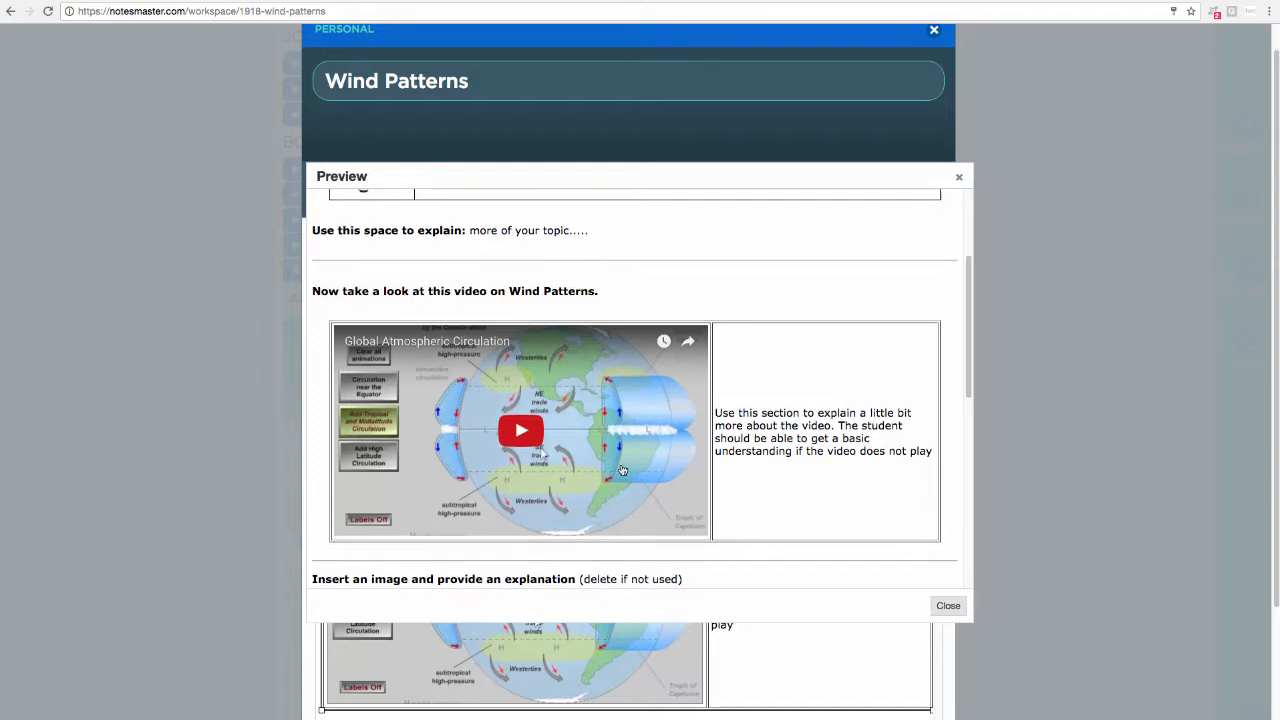
{"action": "left_click", "coordinate": [954, 605]}
Replace the image section's heading and its "(delete if not used)" note with "The image below highlights.....".
{"action": "scroll", "coordinate": [830, 520], "scroll_direction": "down", "scroll_amount": 4}
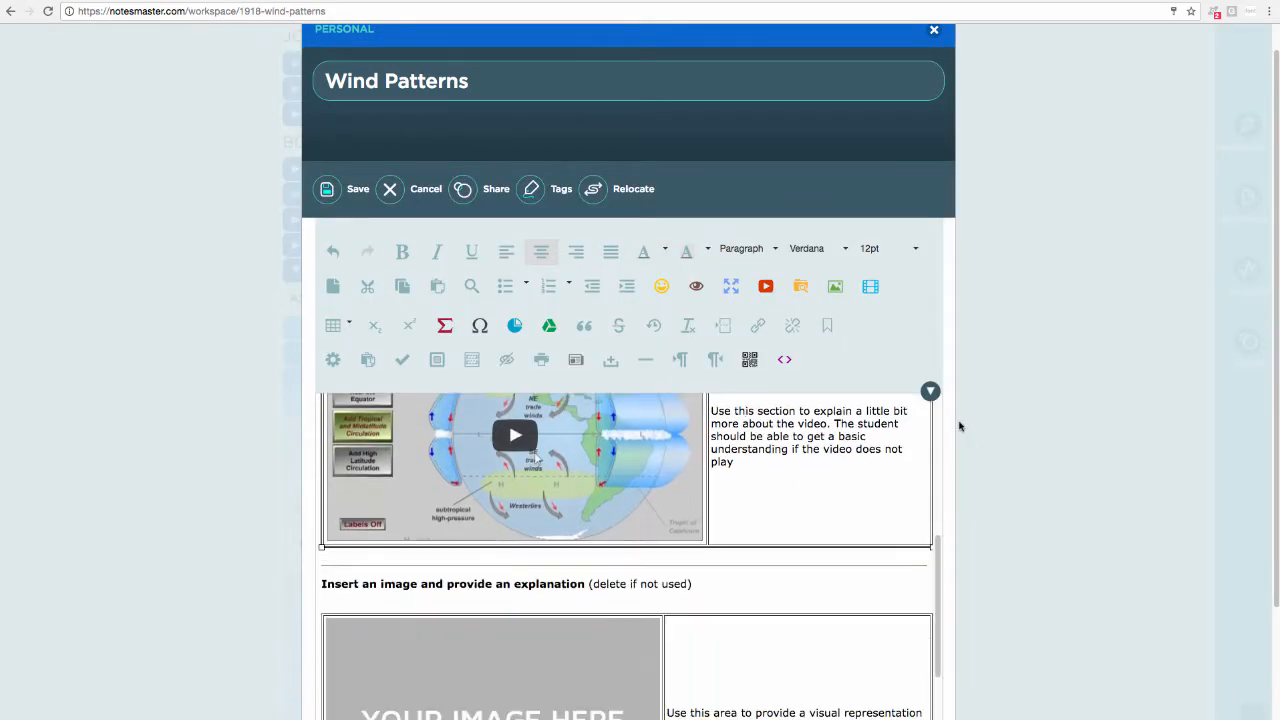
{"action": "scroll", "coordinate": [1016, 392], "scroll_direction": "down", "scroll_amount": 5}
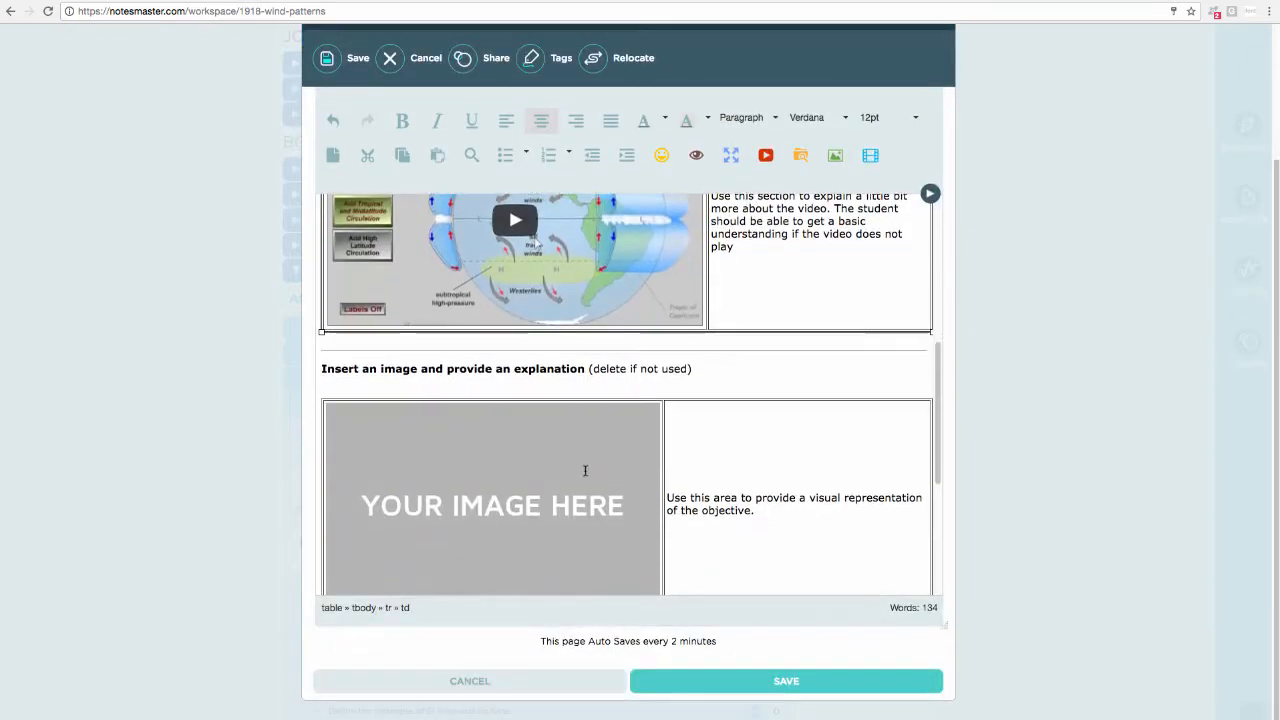
{"action": "scroll", "coordinate": [455, 458], "scroll_direction": "down", "scroll_amount": 1}
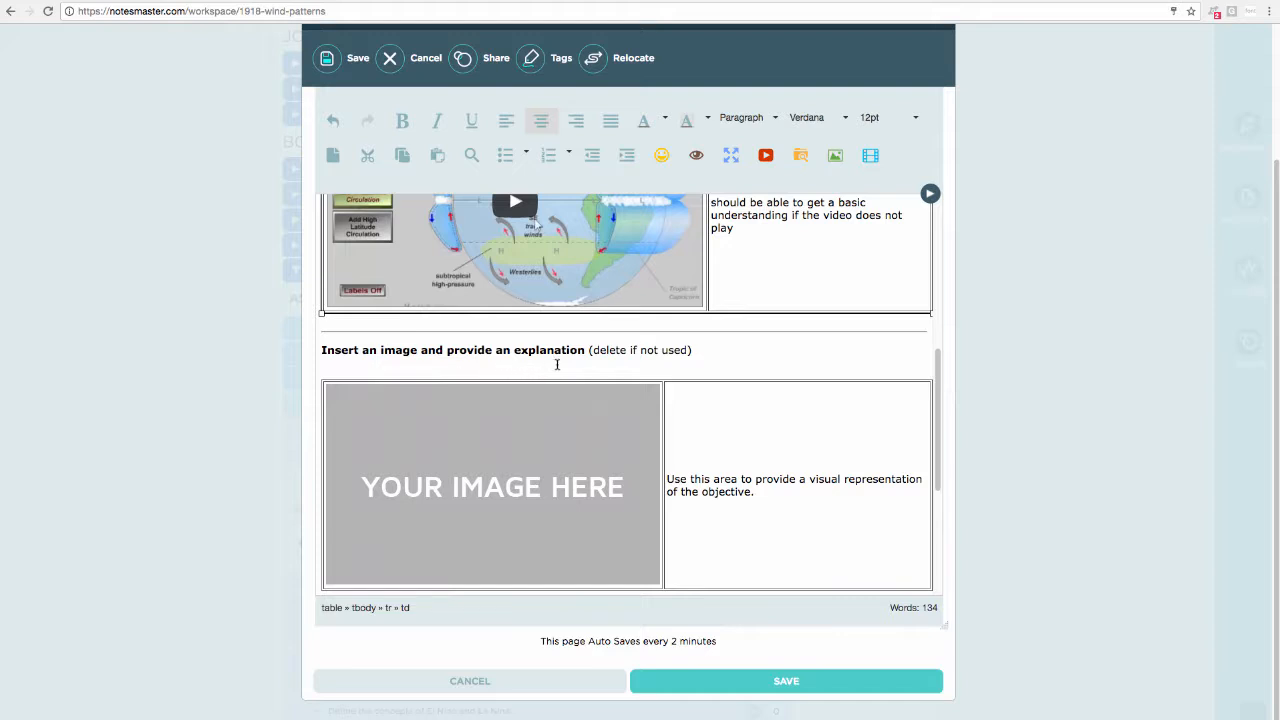
{"action": "scroll", "coordinate": [589, 366], "scroll_direction": "up", "scroll_amount": 3}
{"action": "scroll", "coordinate": [600, 370], "scroll_direction": "down", "scroll_amount": 1}
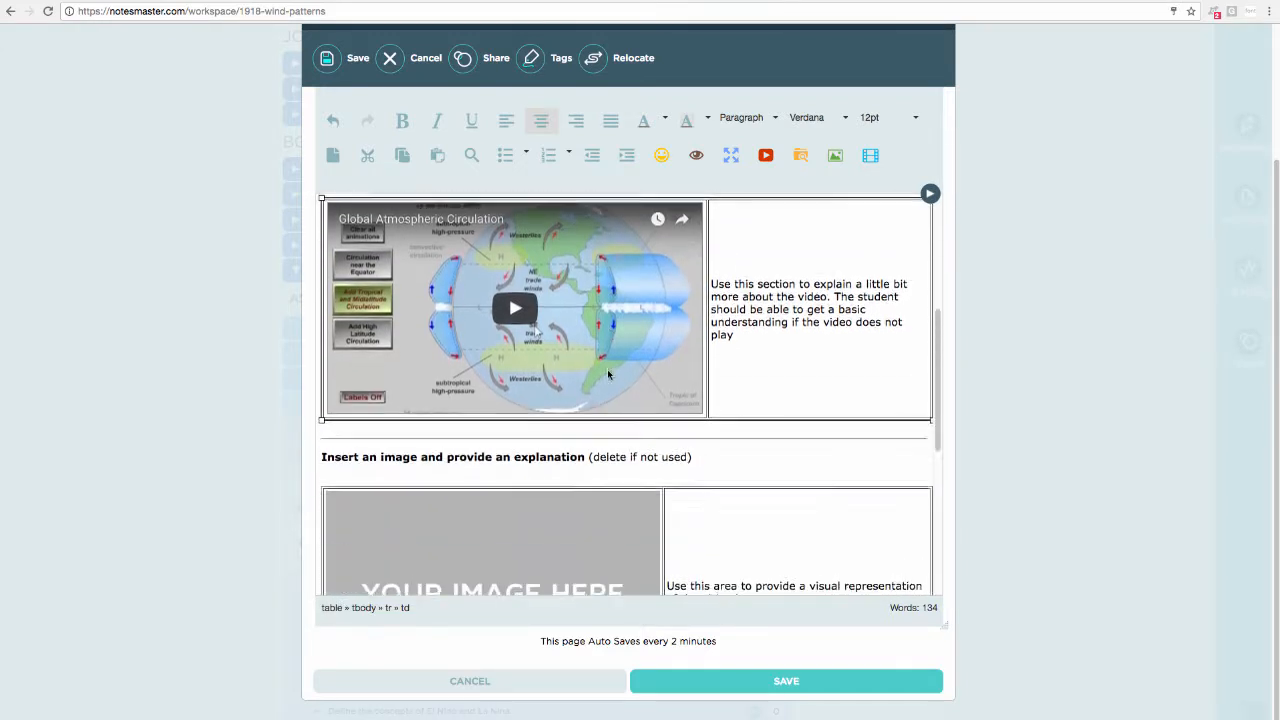
{"action": "scroll", "coordinate": [545, 373], "scroll_direction": "down", "scroll_amount": 3}
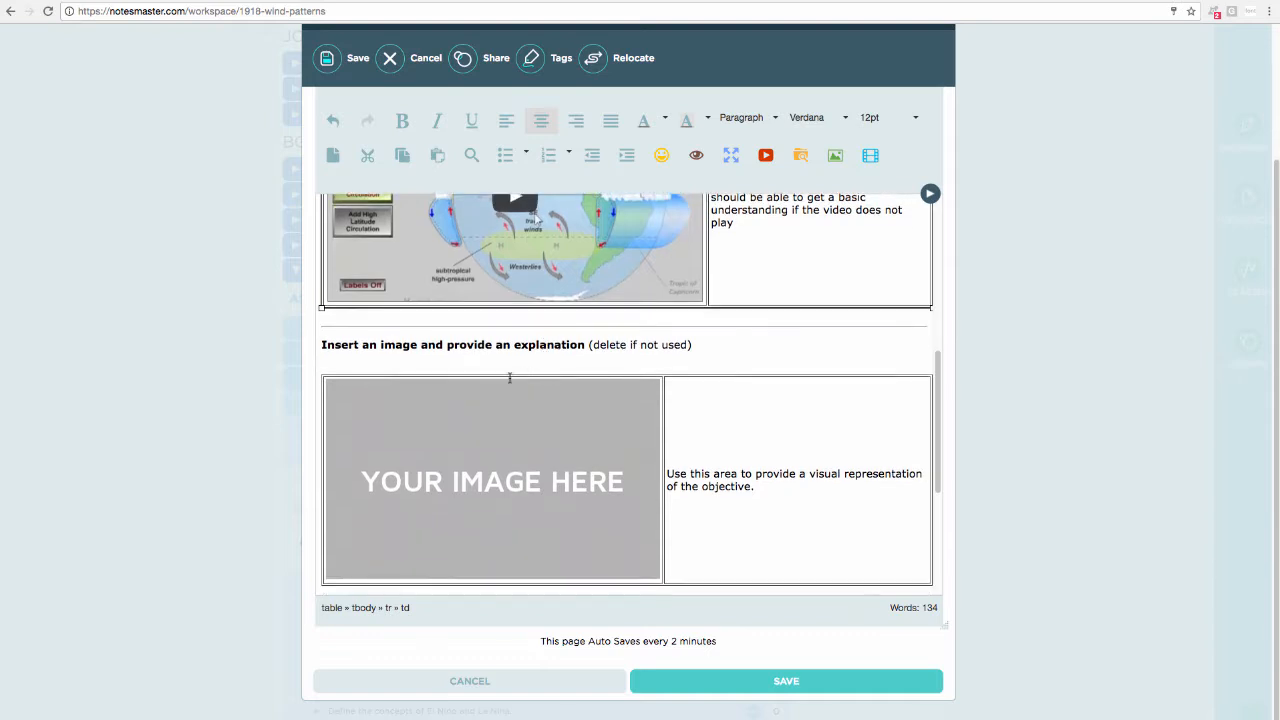
{"action": "scroll", "coordinate": [446, 394], "scroll_direction": "down", "scroll_amount": 1}
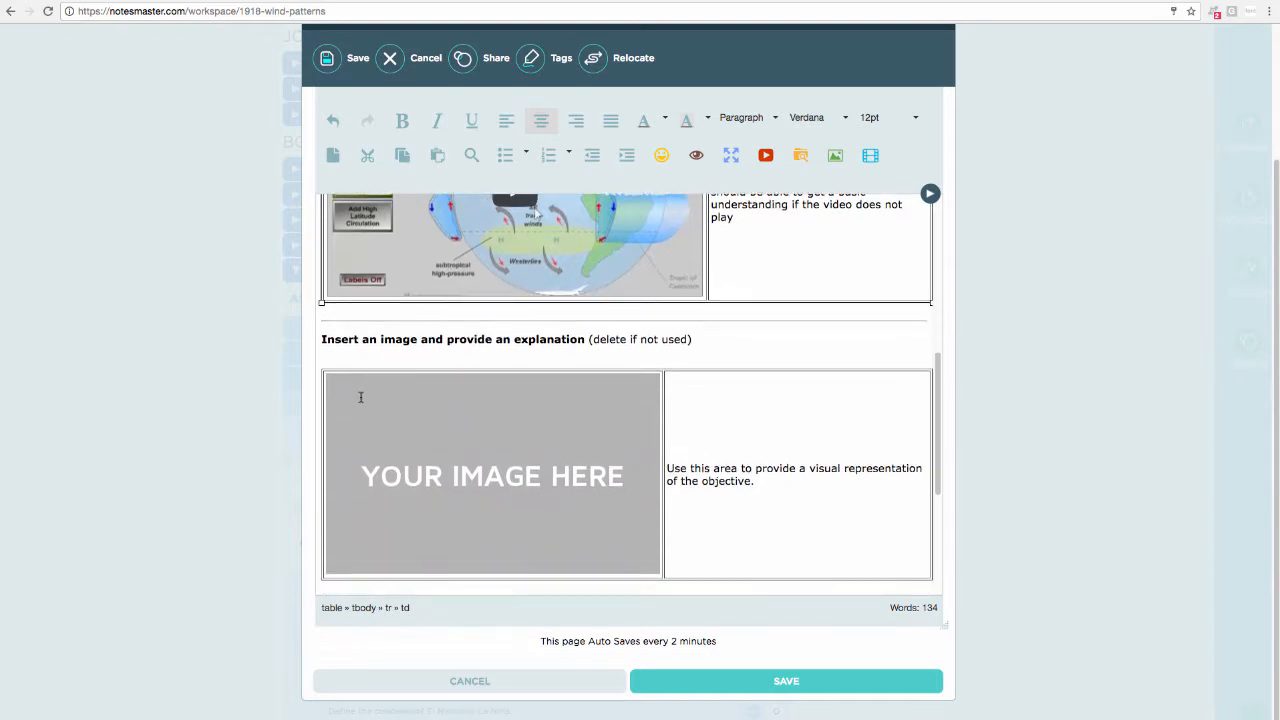
{"action": "left_click", "coordinate": [321, 339]}
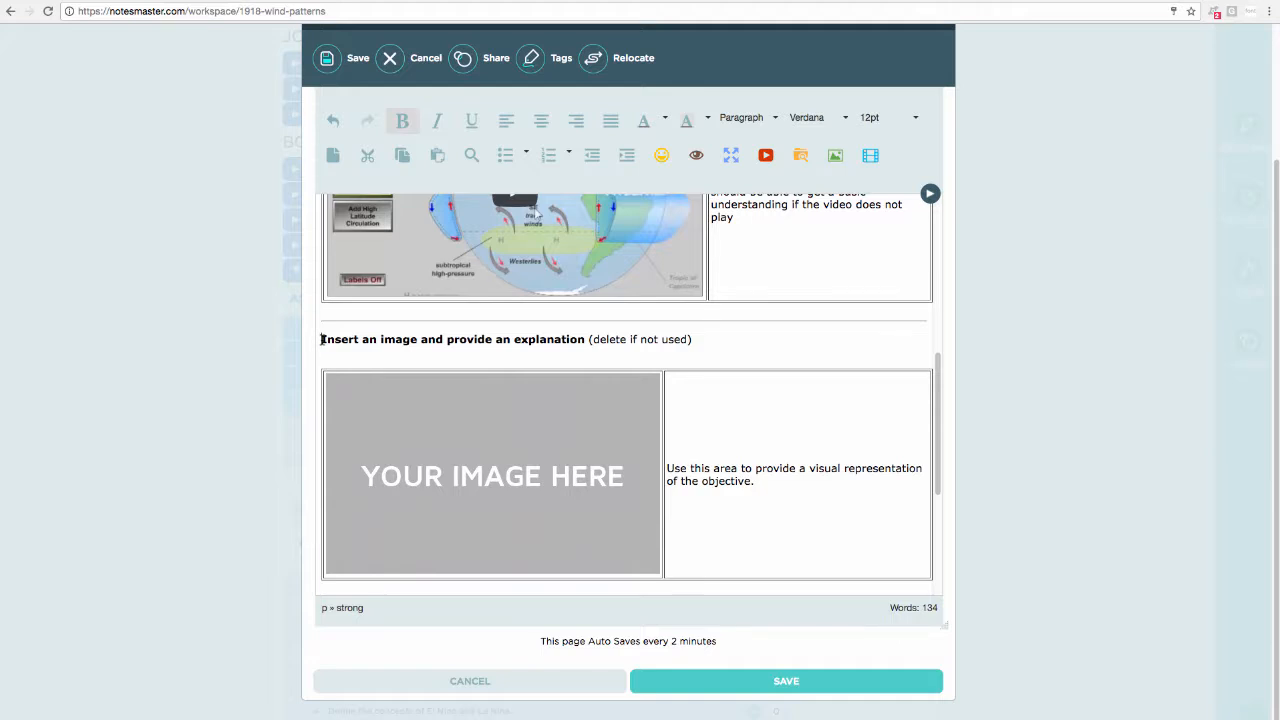
{"action": "type", "text": "The image bel"}
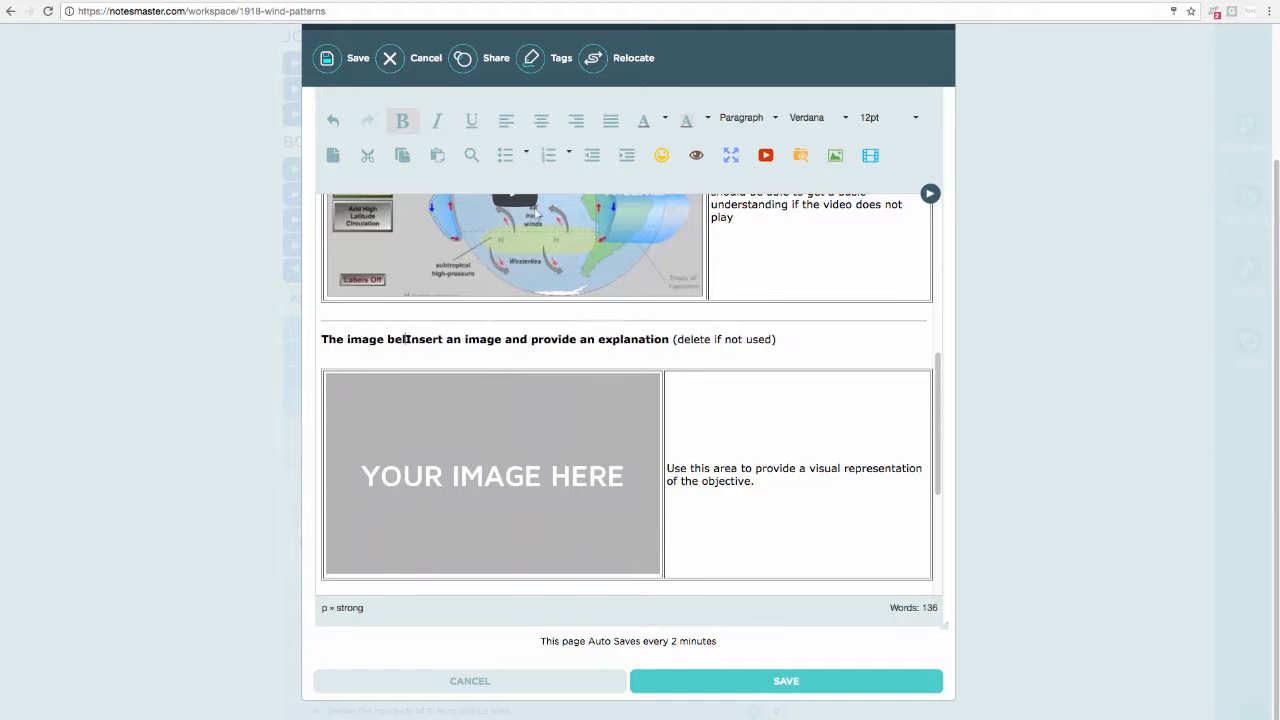
{"action": "type", "text": "ow highlight"}
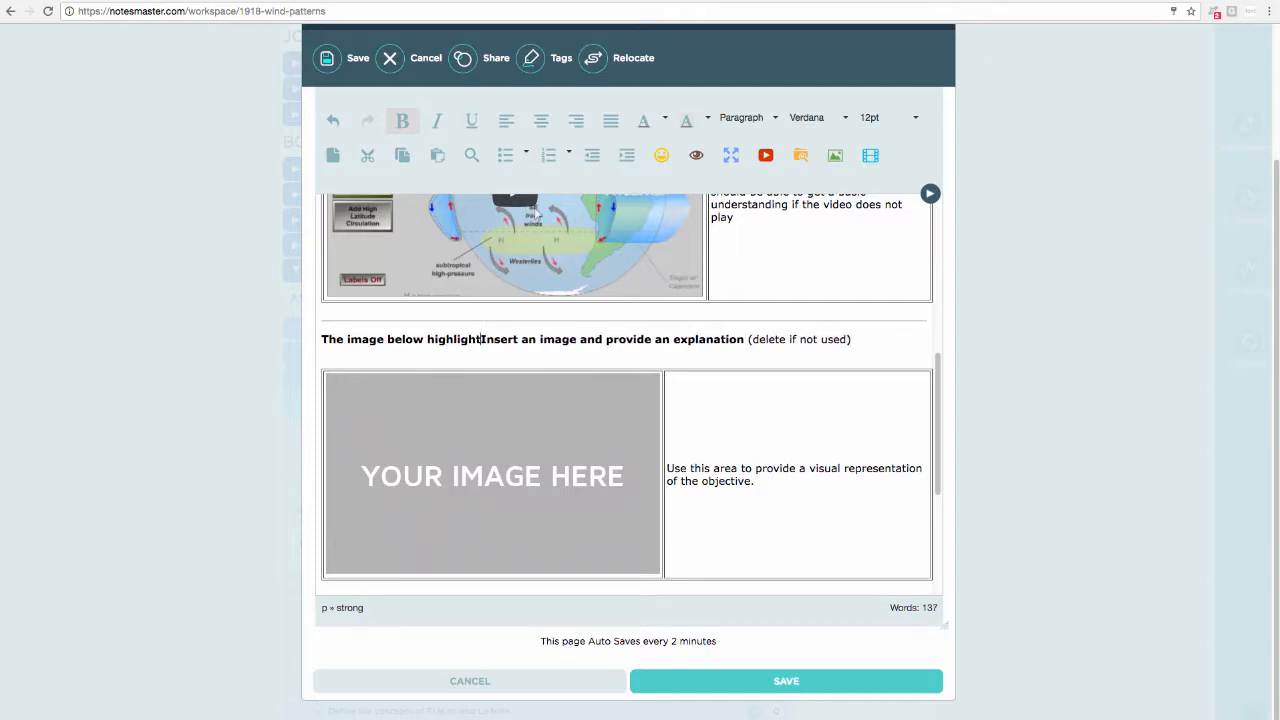
{"action": "type", "text": "s....."}
{"action": "key", "text": "shift+End"}
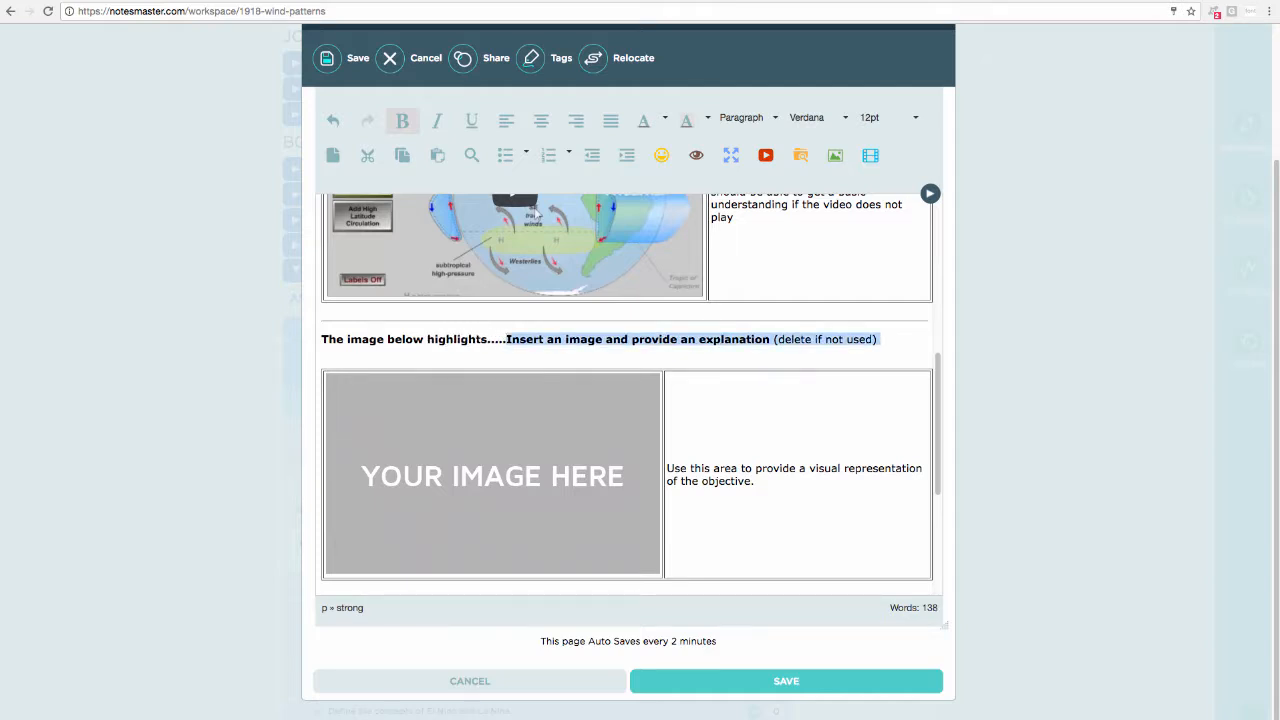
{"action": "key", "text": "BackSpace"}
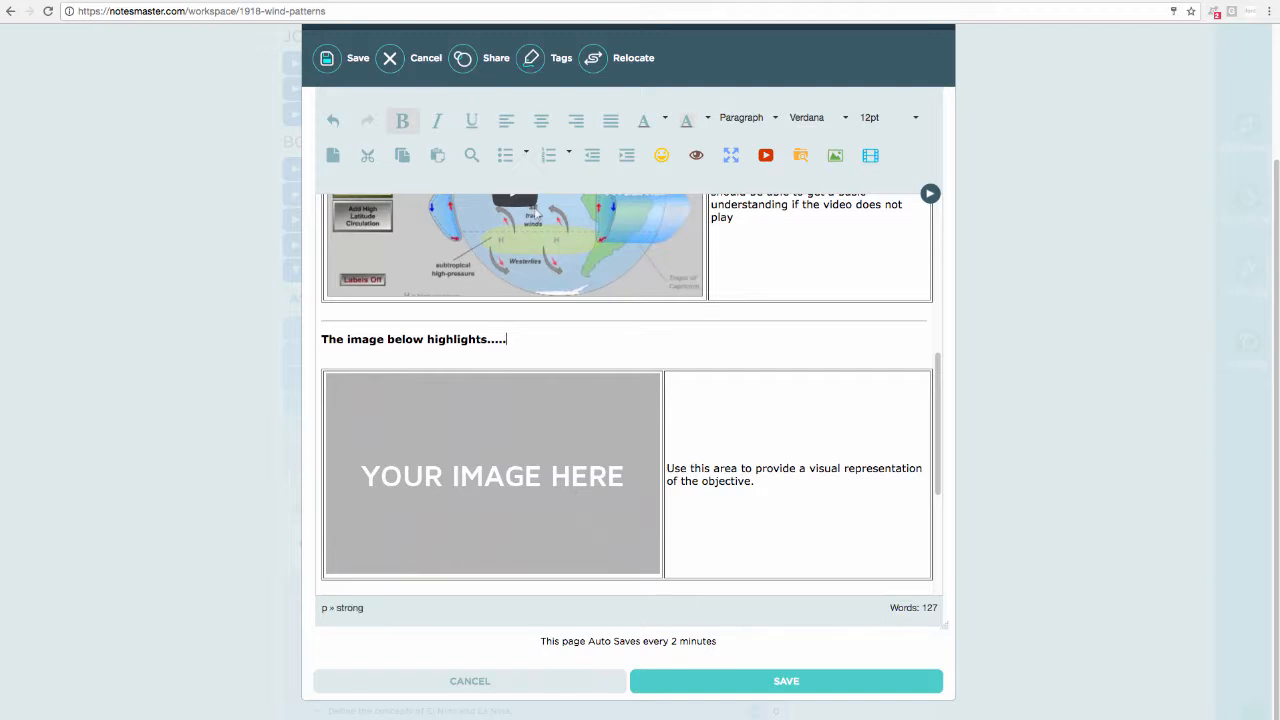
Select the "YOUR IMAGE HERE" placeholder and search Google for "wind patterns" to find a replacement.
{"action": "left_click", "coordinate": [362, 471]}
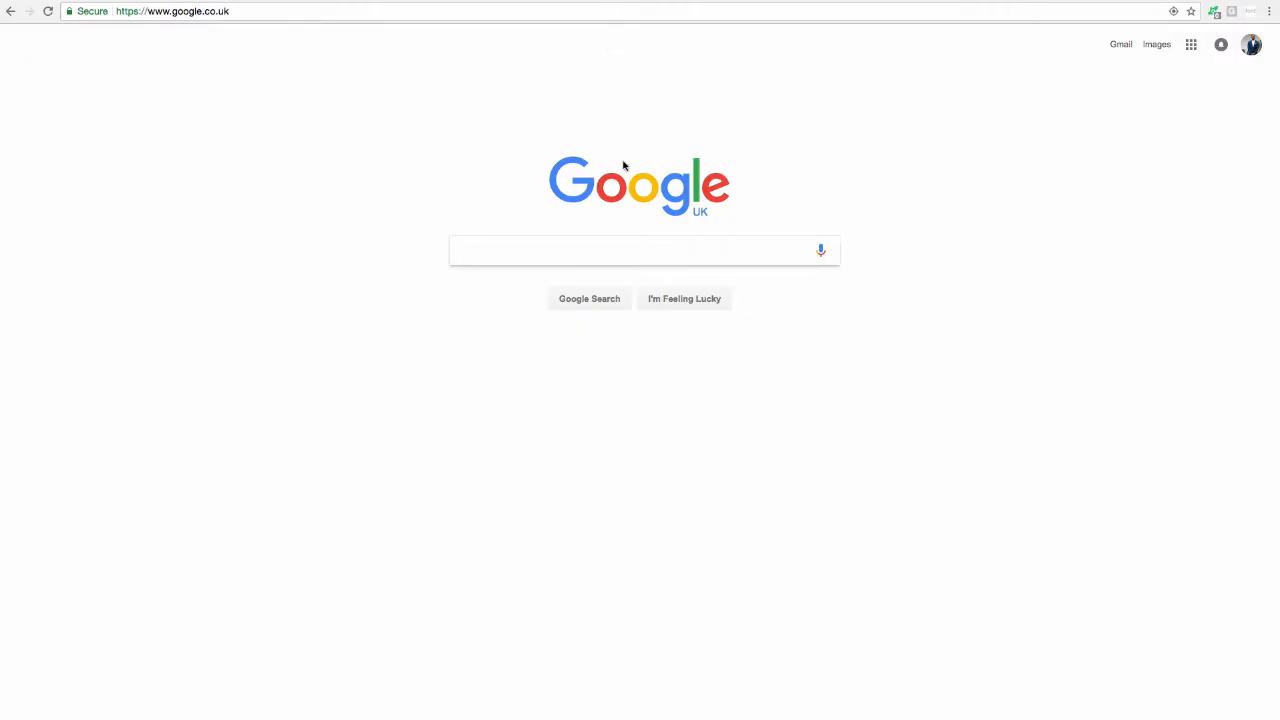
{"action": "type", "text": "wind pa"}
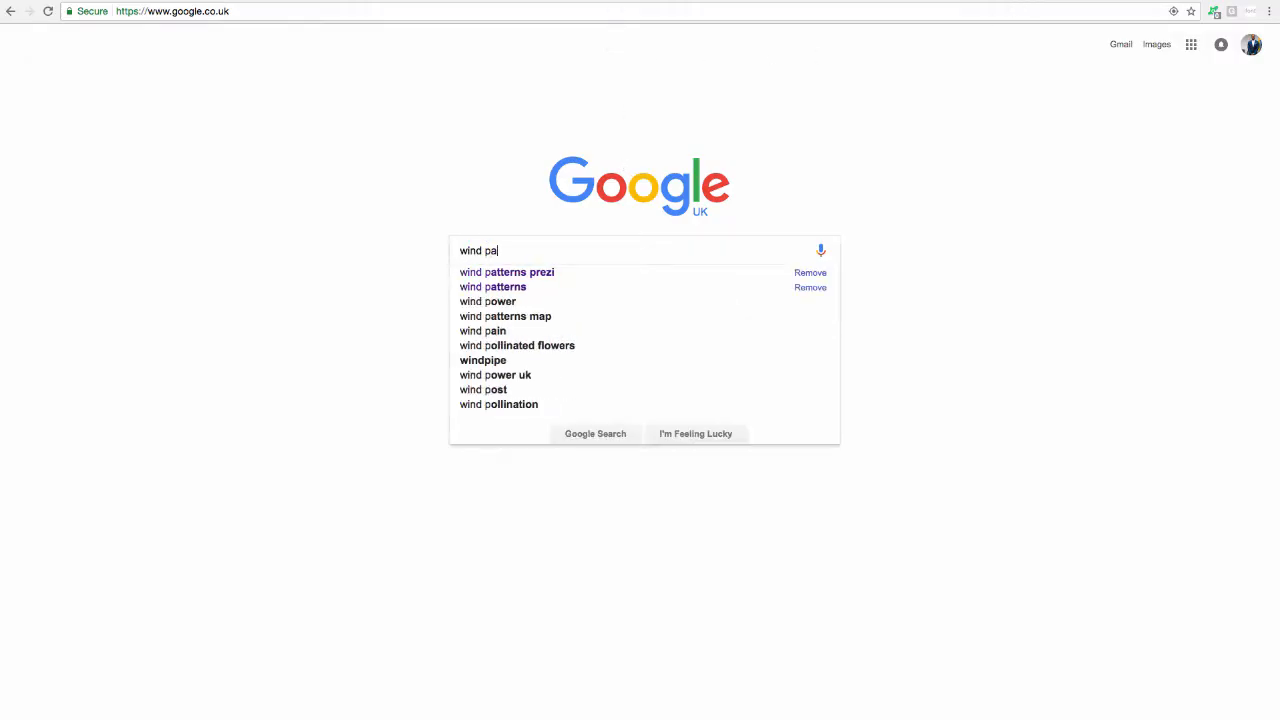
{"action": "type", "text": "tterns"}
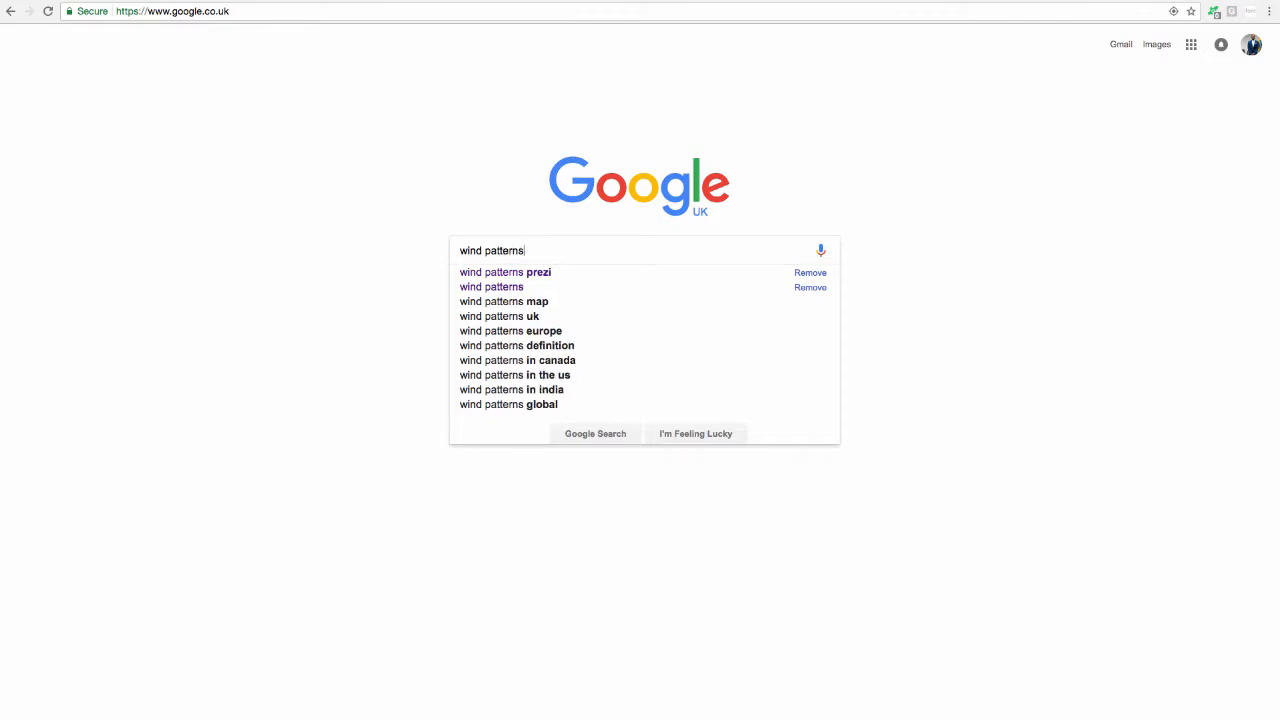
{"action": "key", "text": "Return"}
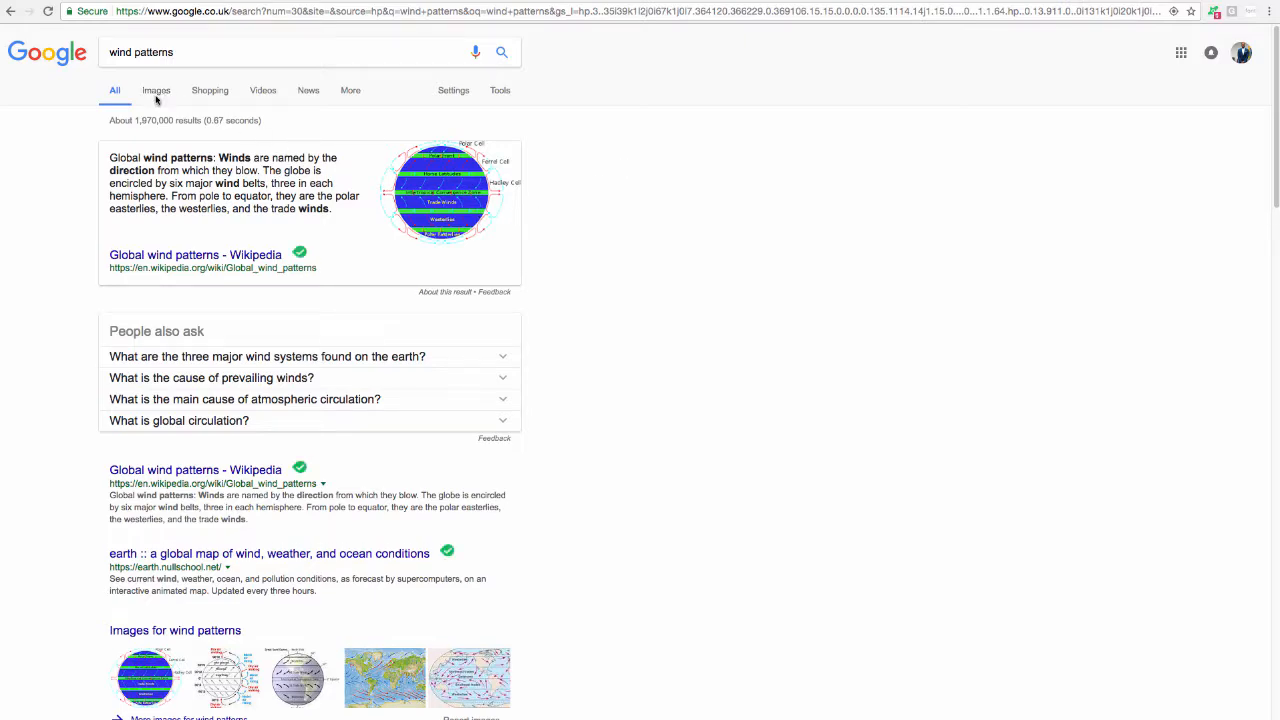
Open Wikipedia's "Global wind patterns" article from the results, enlarge the six major wind belts diagram and copy its image address.
{"action": "scroll", "coordinate": [223, 351], "scroll_direction": "down", "scroll_amount": 5}
{"action": "scroll", "coordinate": [215, 355], "scroll_direction": "down", "scroll_amount": 3}
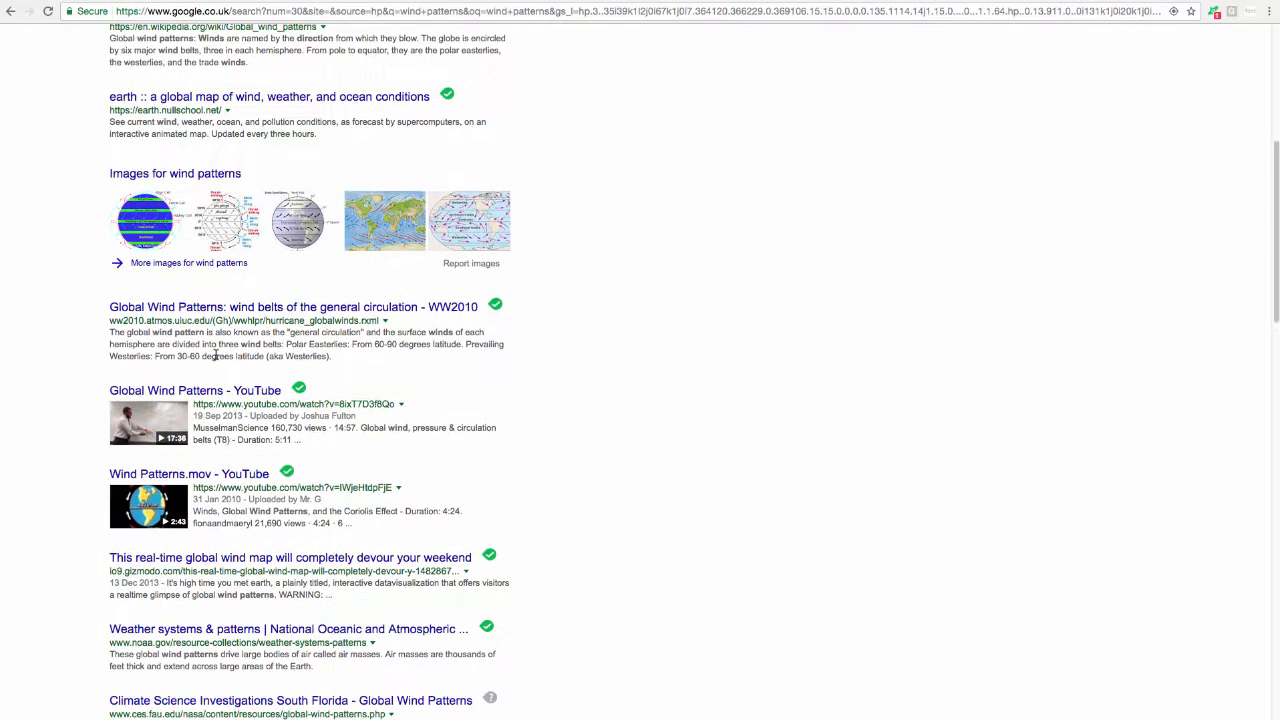
{"action": "scroll", "coordinate": [215, 355], "scroll_direction": "up", "scroll_amount": 9}
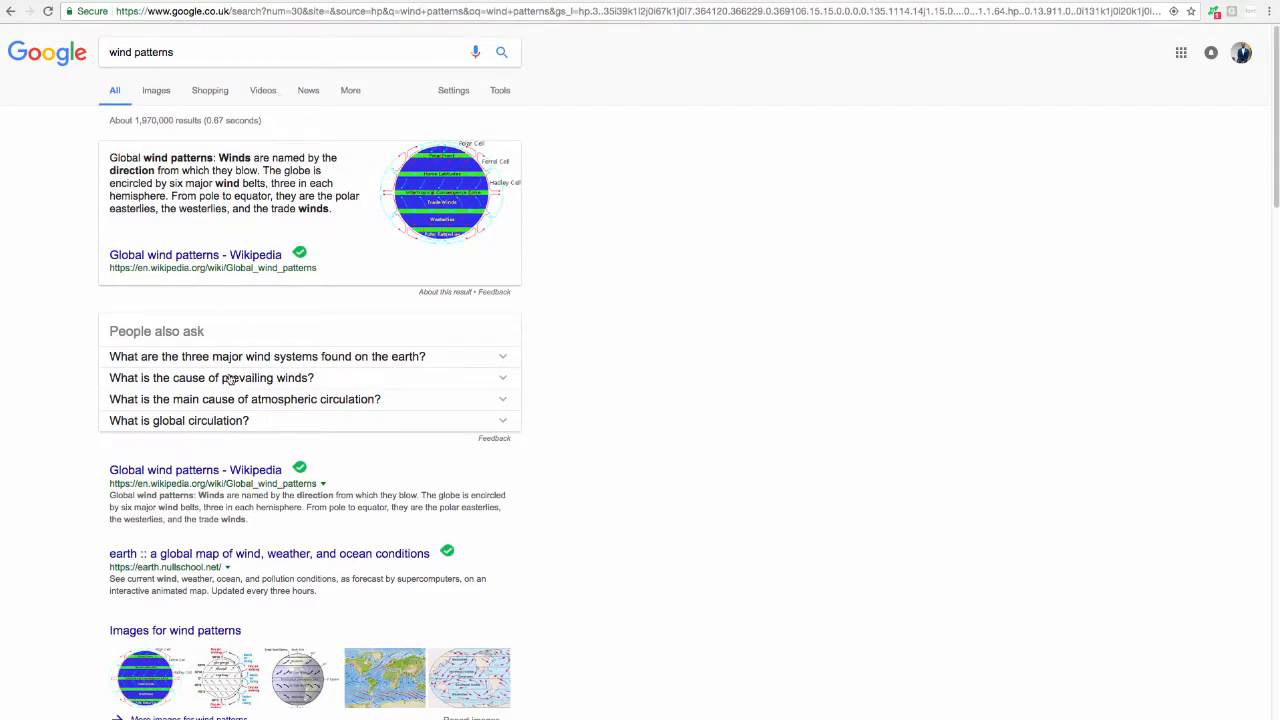
{"action": "left_click", "coordinate": [207, 471]}
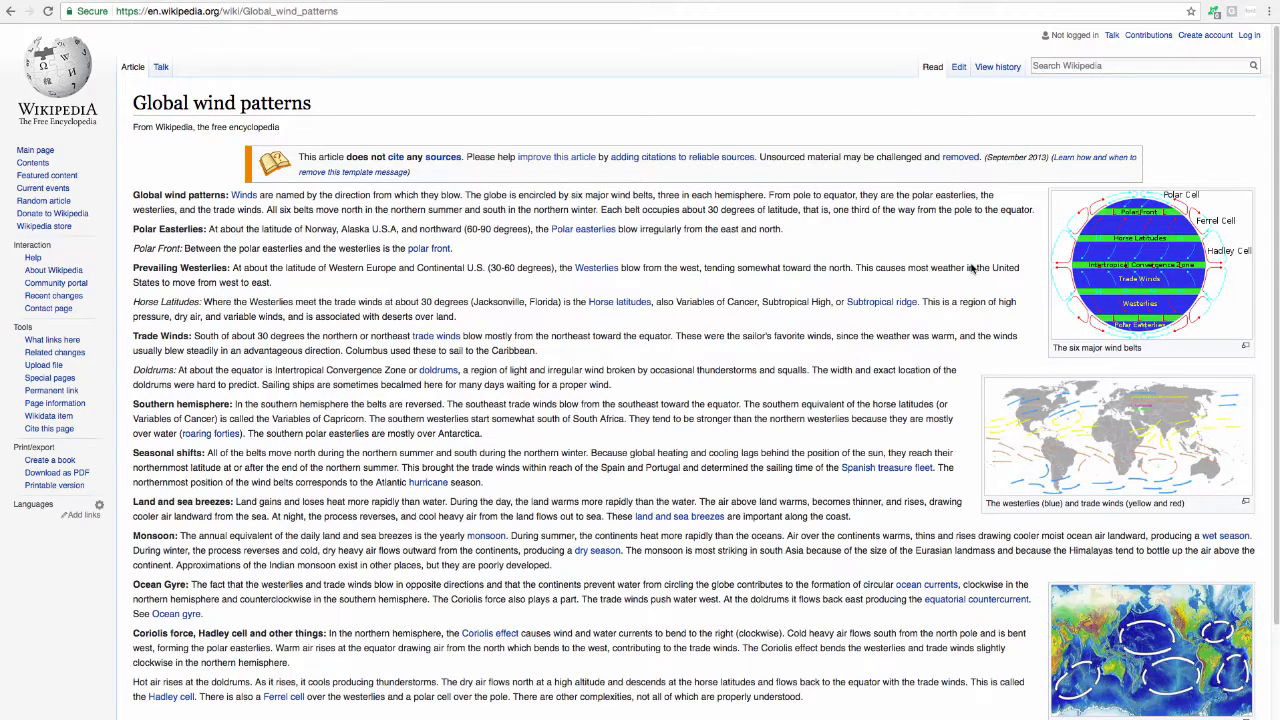
{"action": "left_click", "coordinate": [1160, 277]}
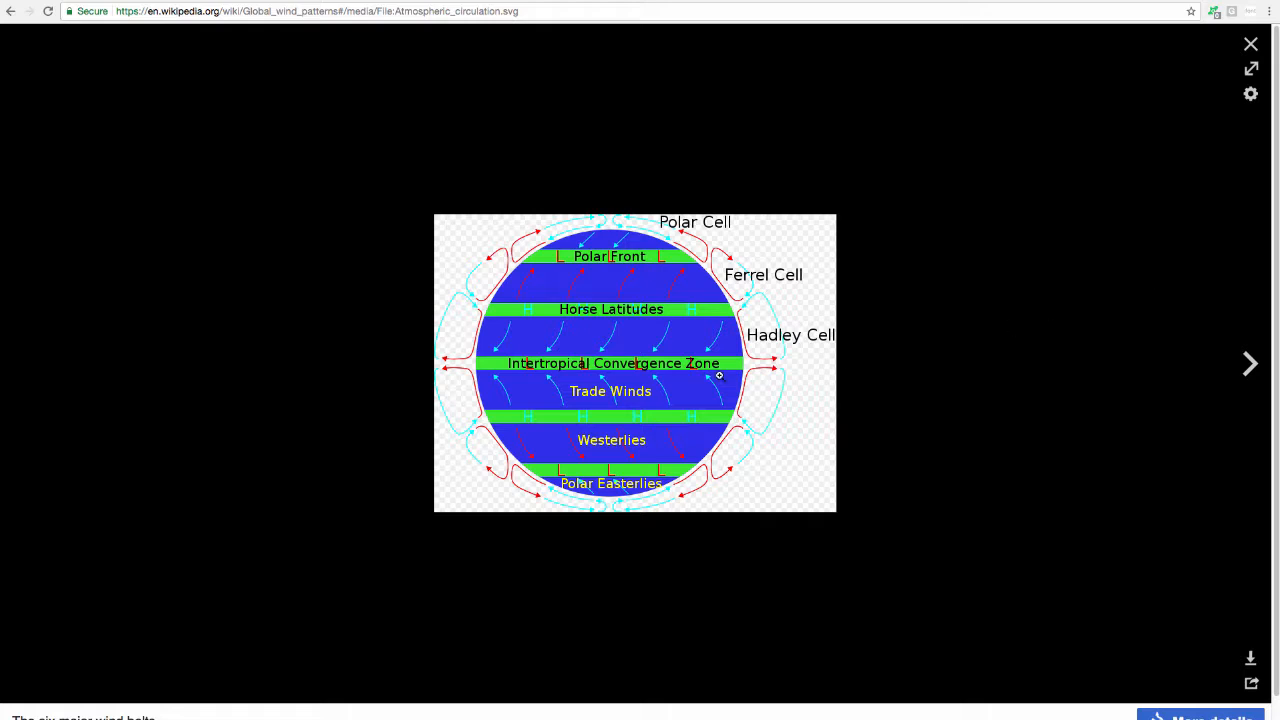
{"action": "right_click", "coordinate": [659, 372]}
{"action": "left_click", "coordinate": [1250, 657]}
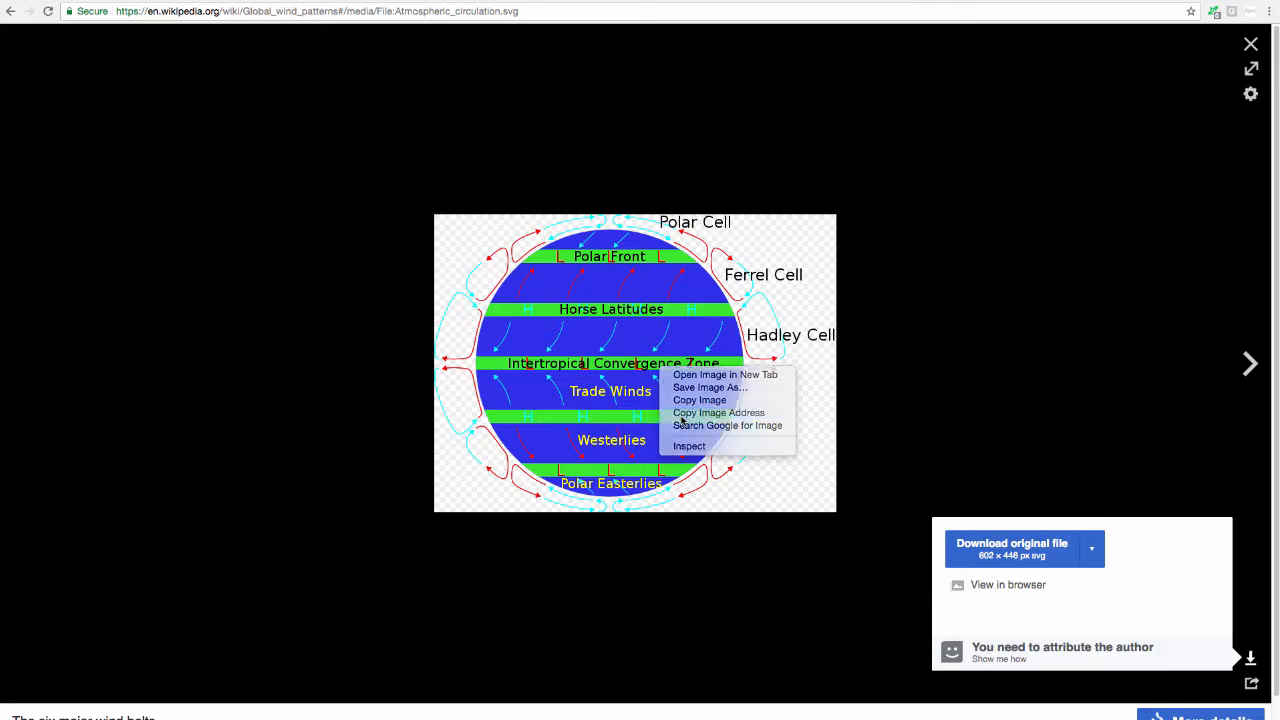
{"action": "left_click", "coordinate": [682, 416]}
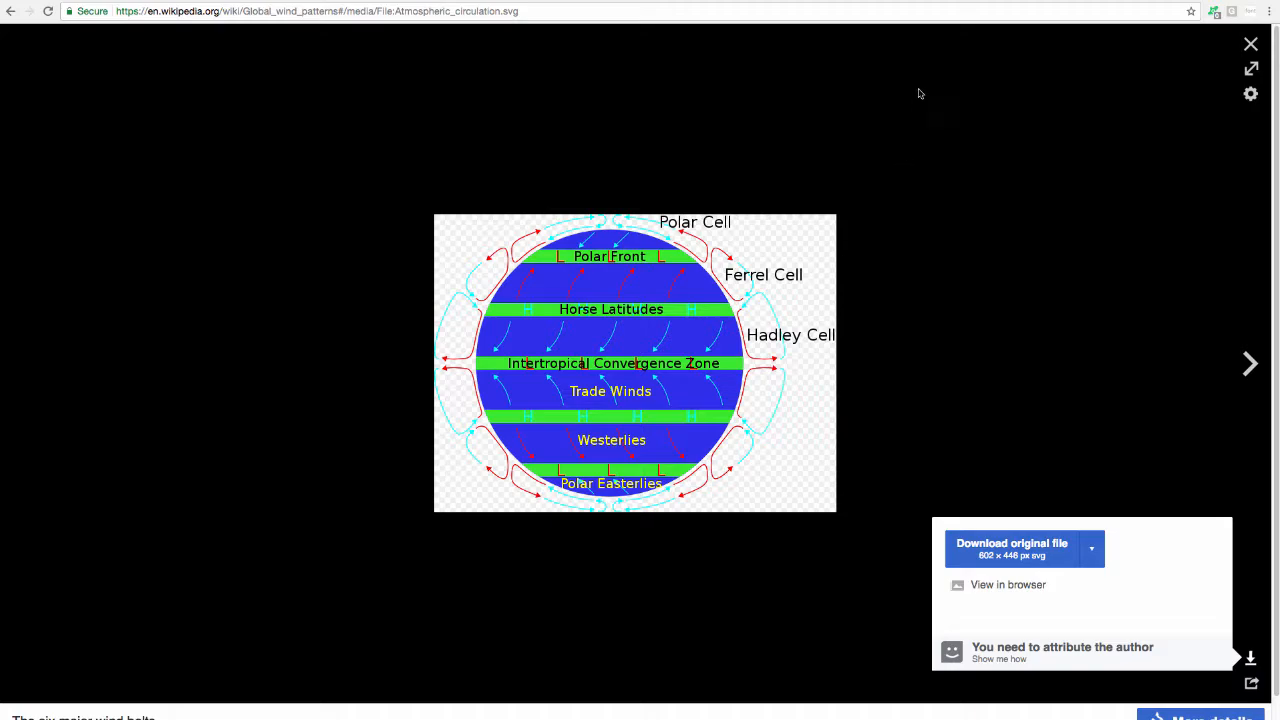
Back in the note, replace the placeholder image's source with the copied address of the Wikipedia atmospheric circulation diagram.
{"action": "left_click", "coordinate": [933, 0]}
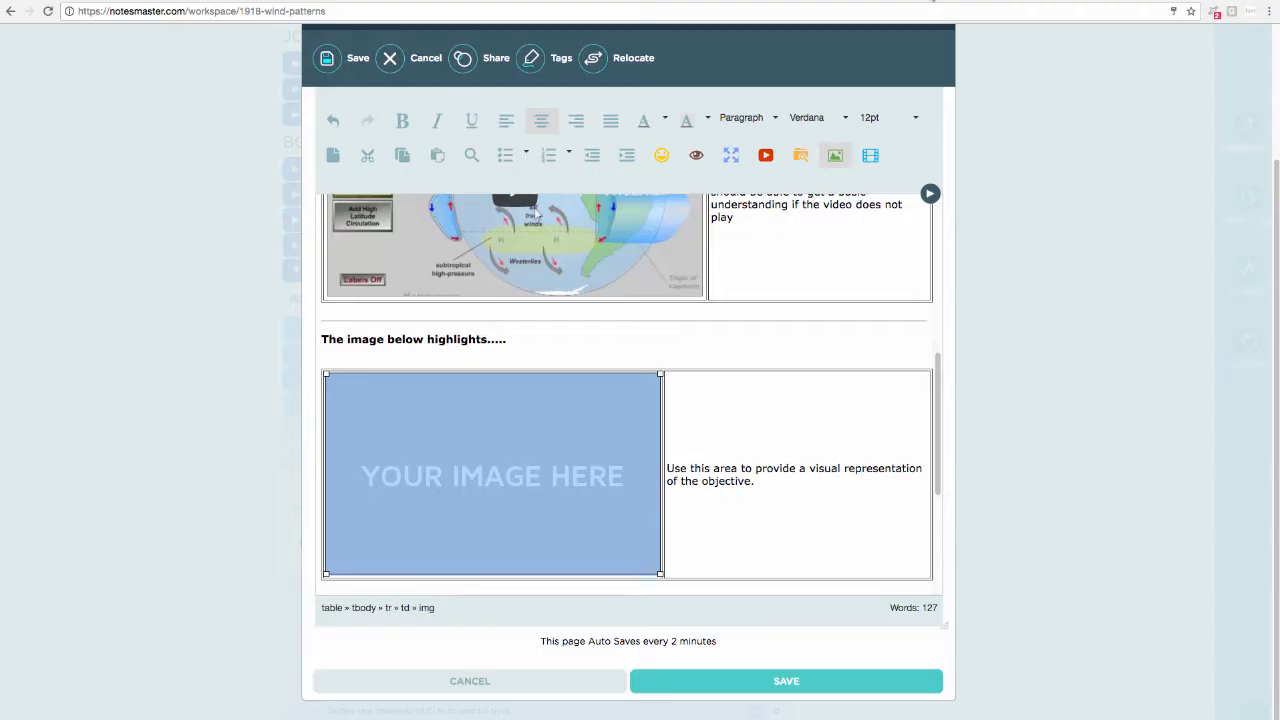
{"action": "left_click", "coordinate": [833, 157]}
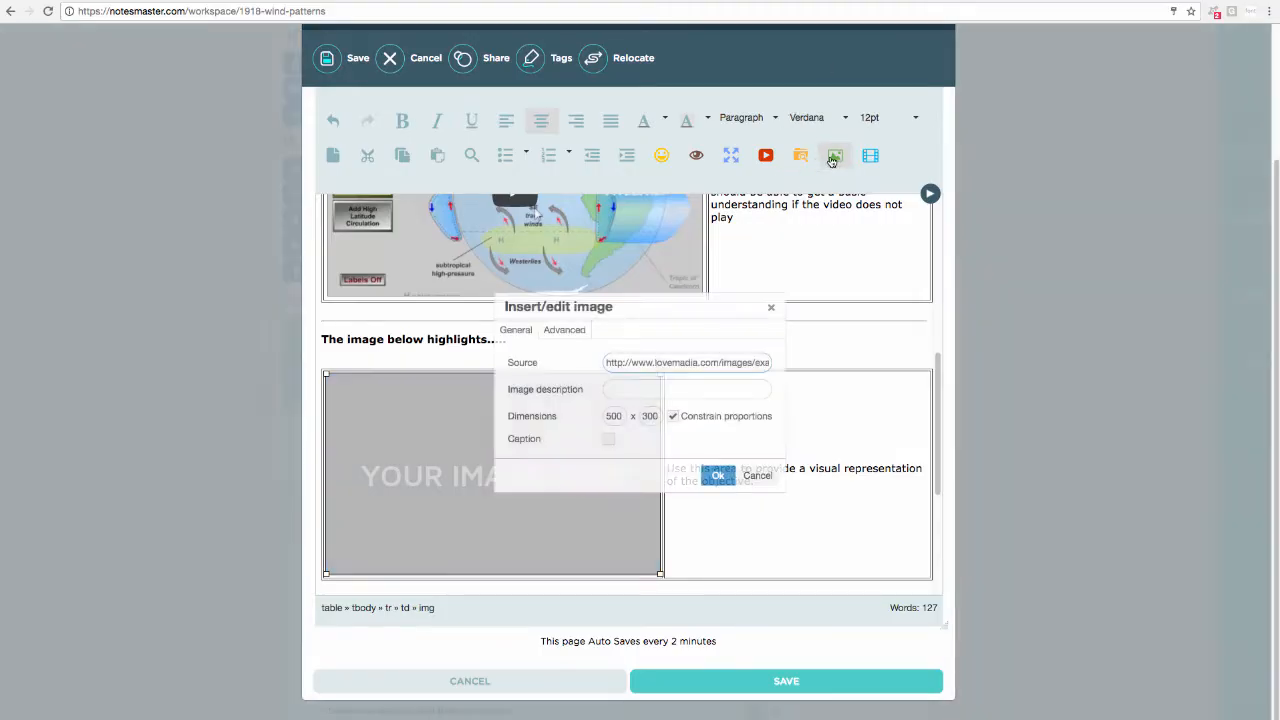
{"action": "triple_click", "coordinate": [670, 364]}
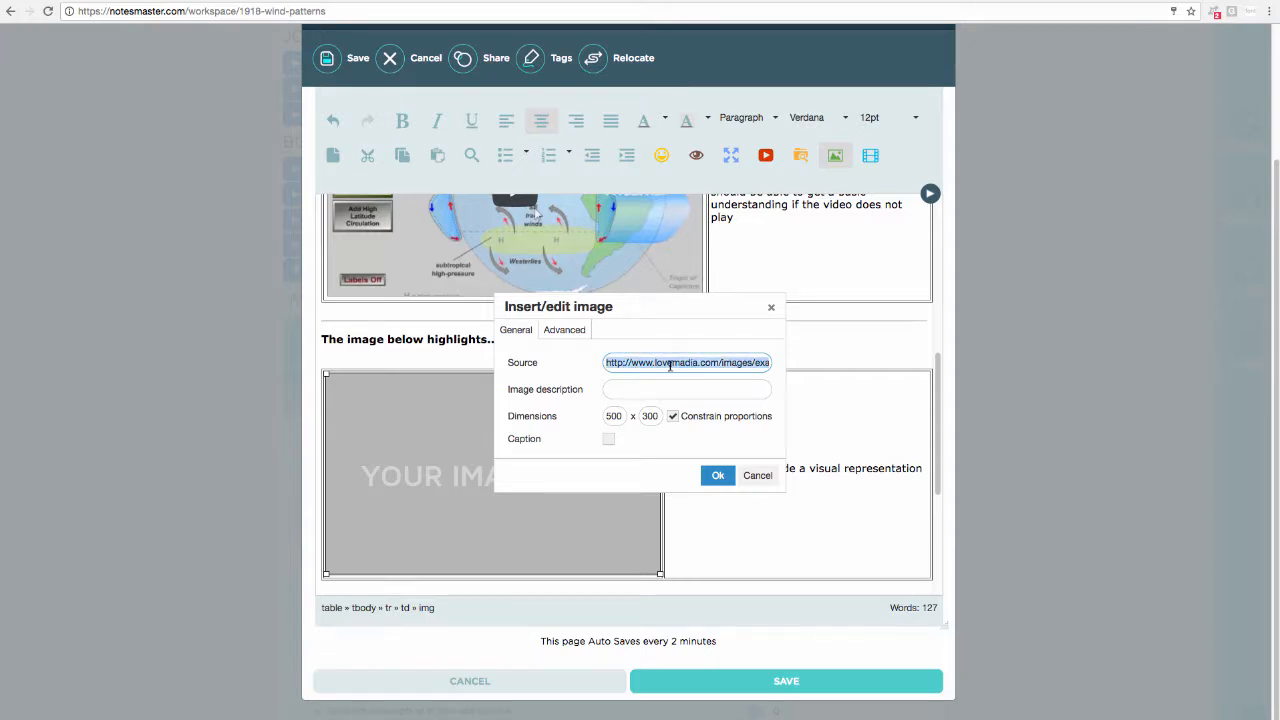
{"action": "right_click", "coordinate": [670, 364]}
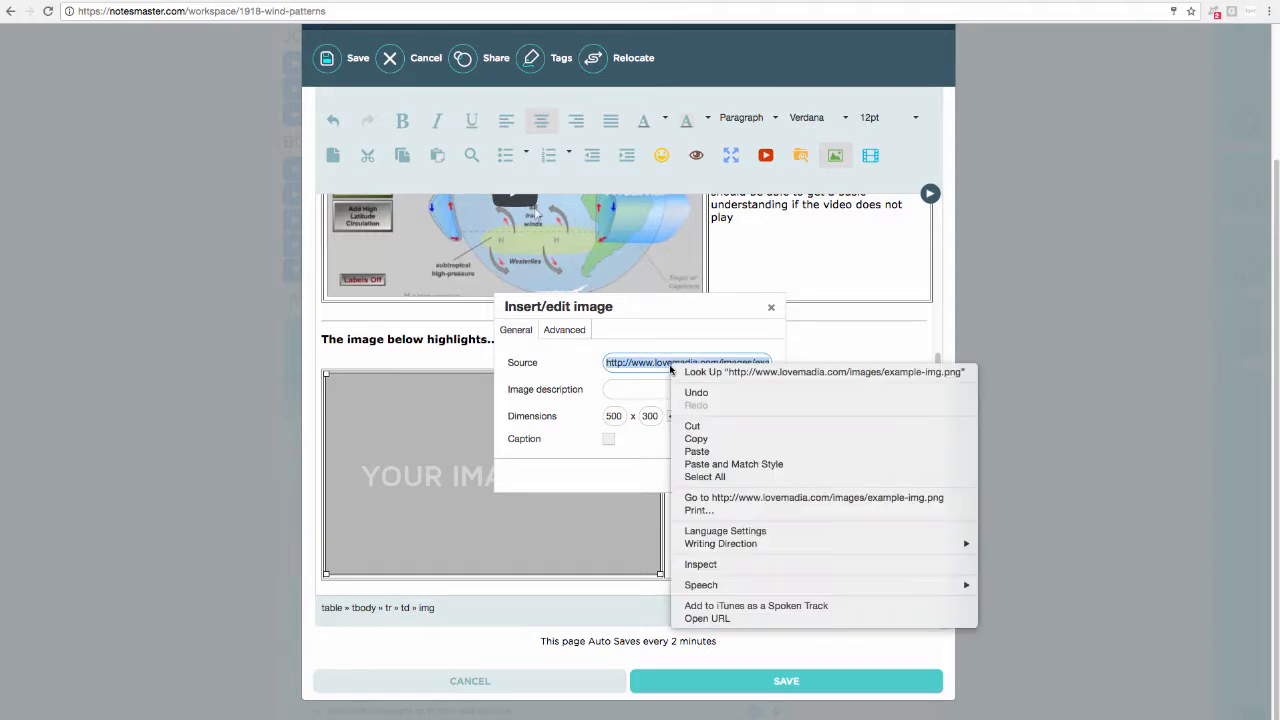
{"action": "left_click", "coordinate": [696, 452]}
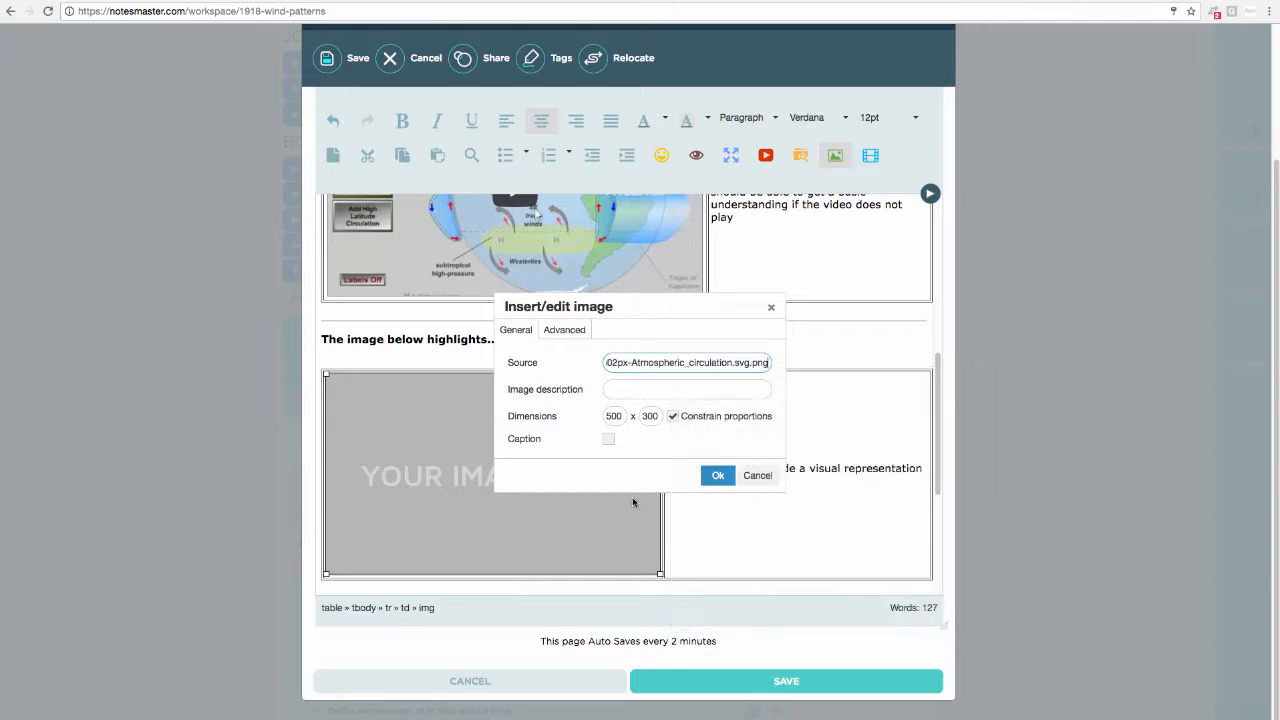
Return to the enlarged wind belts diagram on Wikipedia and close it to show the full article.
{"action": "left_click", "coordinate": [1056, 1]}
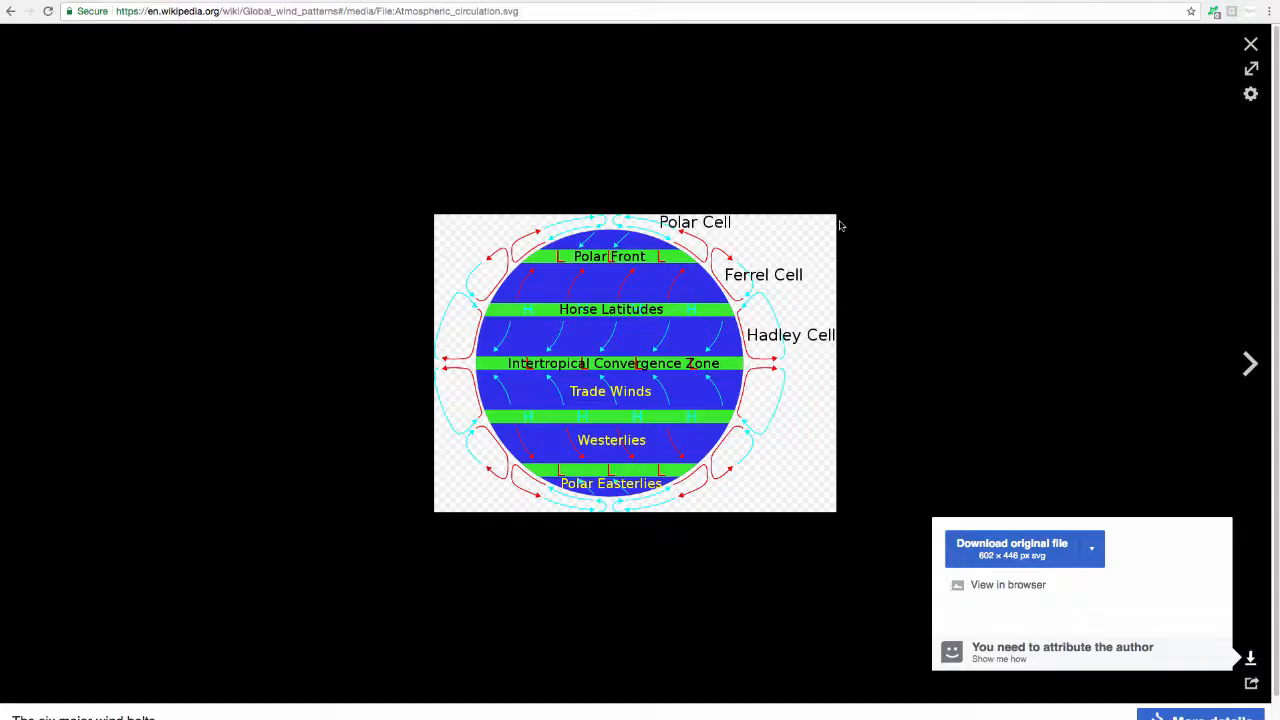
{"action": "left_click", "coordinate": [1251, 43]}
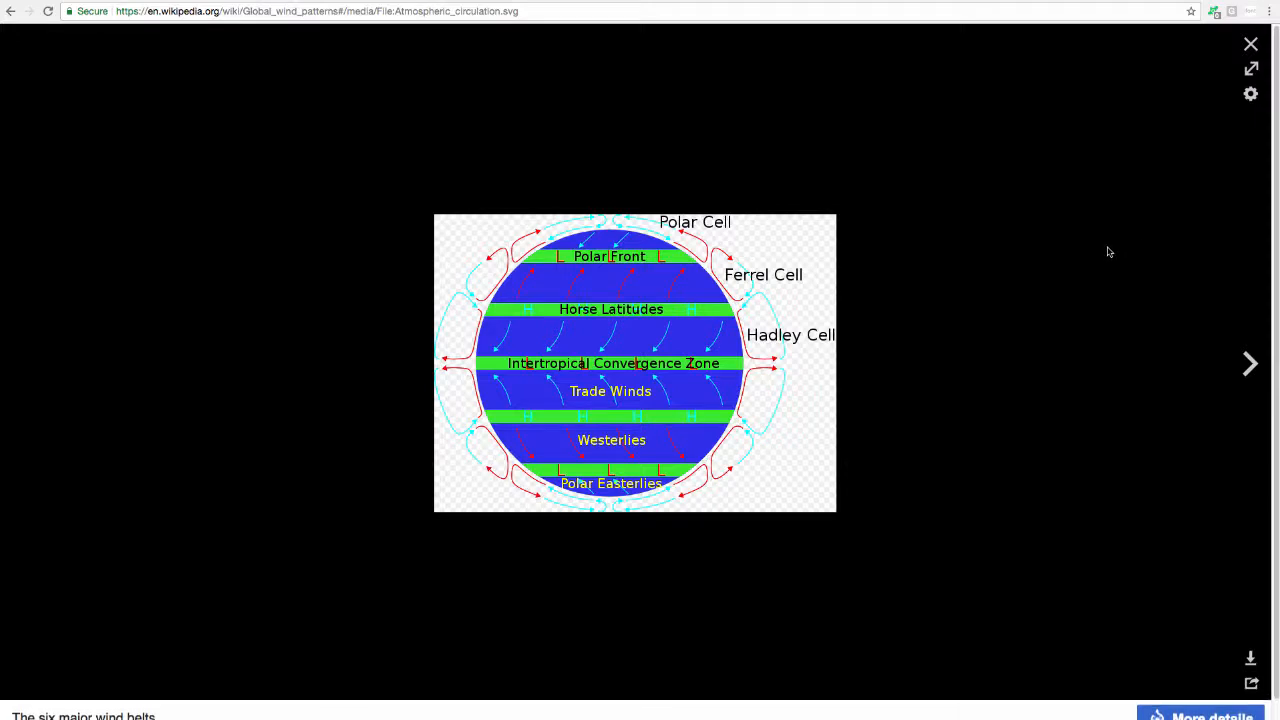
{"action": "right_click", "coordinate": [622, 343]}
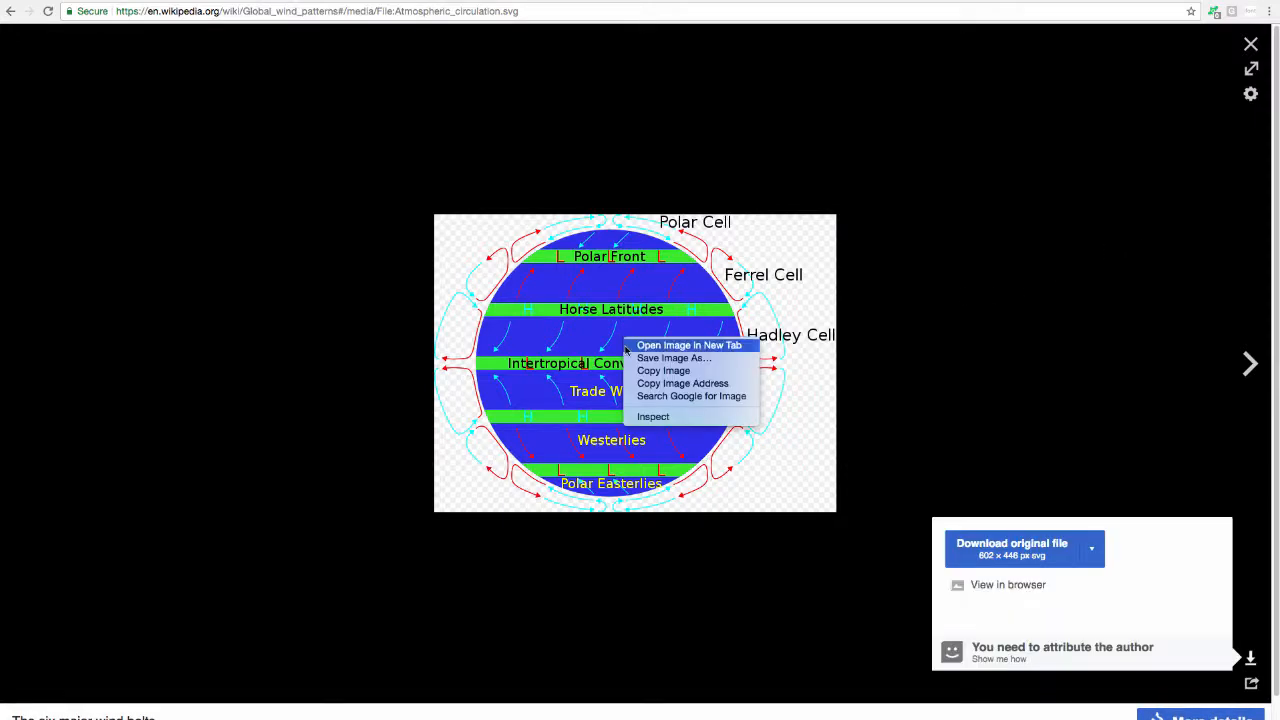
{"action": "left_click", "coordinate": [1246, 50]}
{"action": "left_click", "coordinate": [1250, 44]}
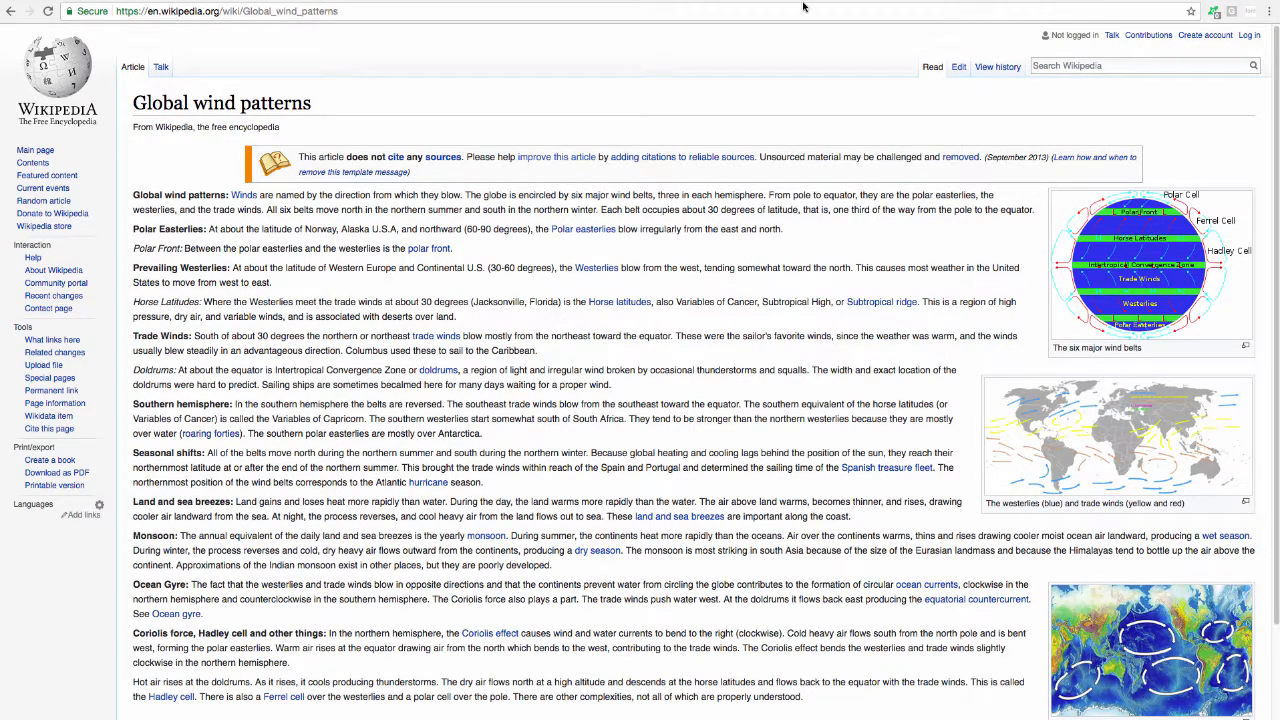
Go back to the Google results for wind patterns, switch to image results and open the coloured globe diagram "1B: Patterns of Hurricanes".
{"action": "left_click", "coordinate": [11, 11]}
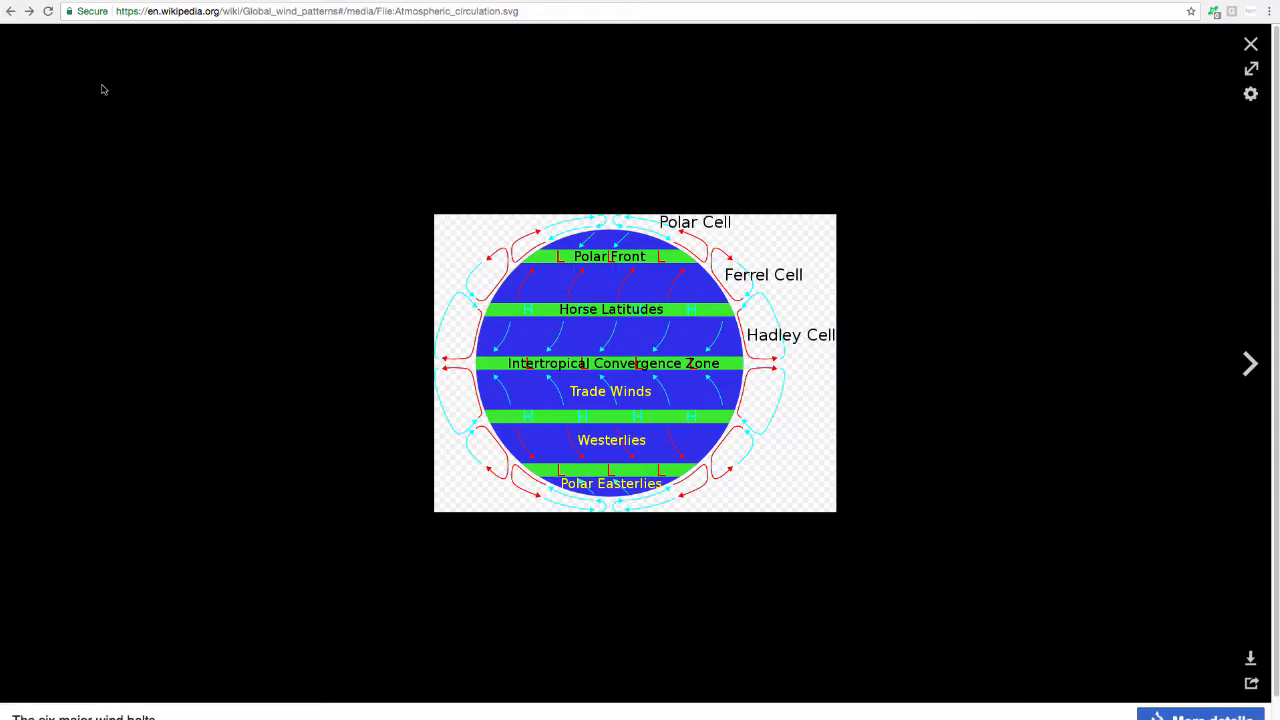
{"action": "left_click", "coordinate": [11, 11]}
{"action": "left_click", "coordinate": [11, 11]}
{"action": "left_click", "coordinate": [11, 11]}
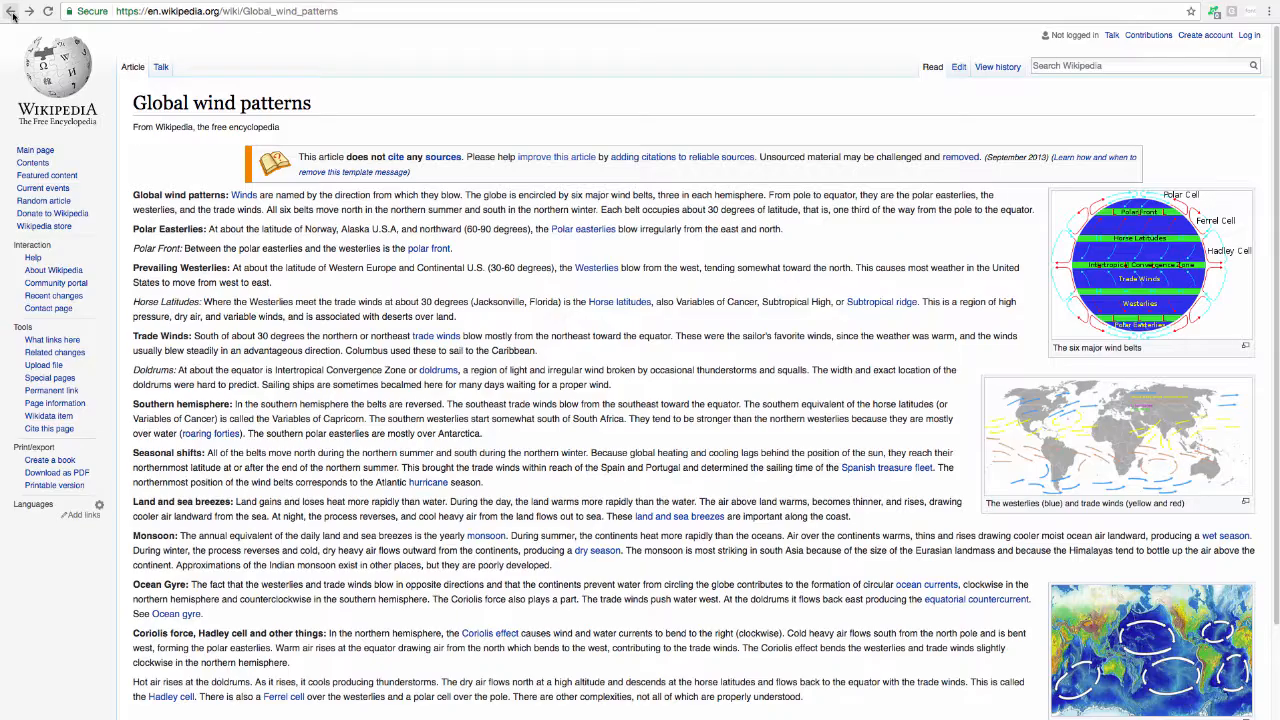
{"action": "left_click", "coordinate": [11, 11]}
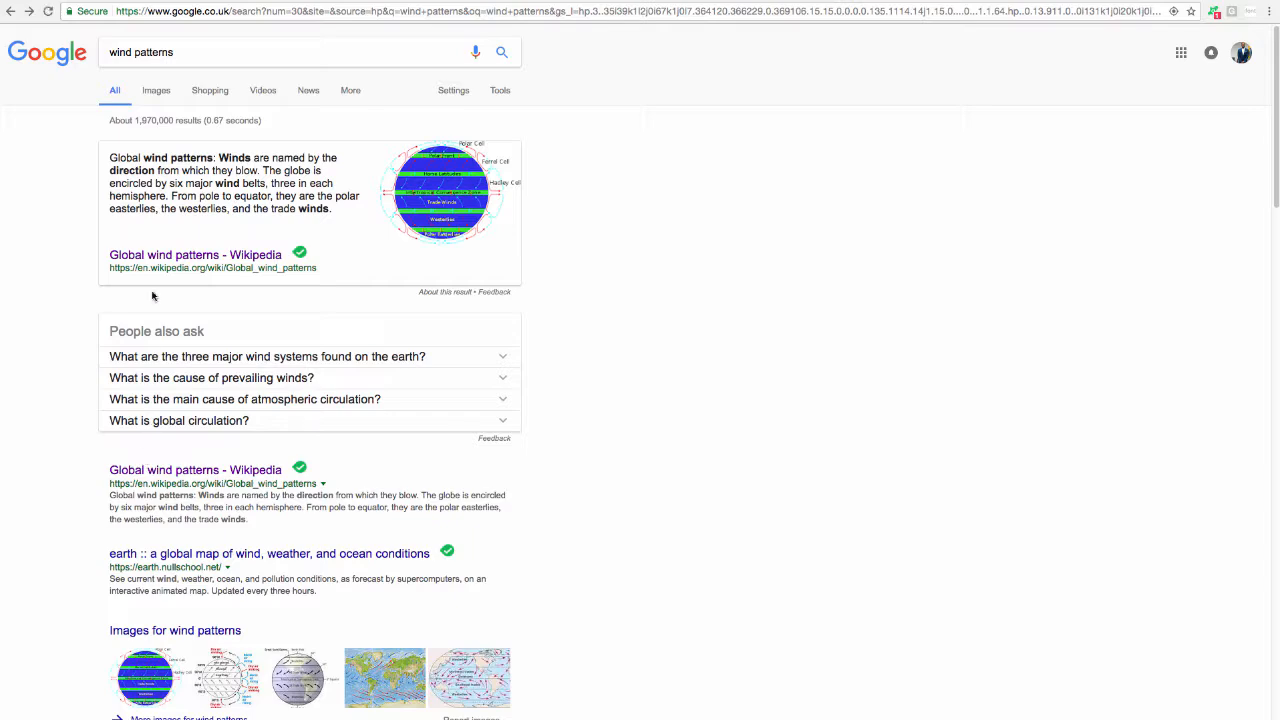
{"action": "left_click", "coordinate": [157, 92]}
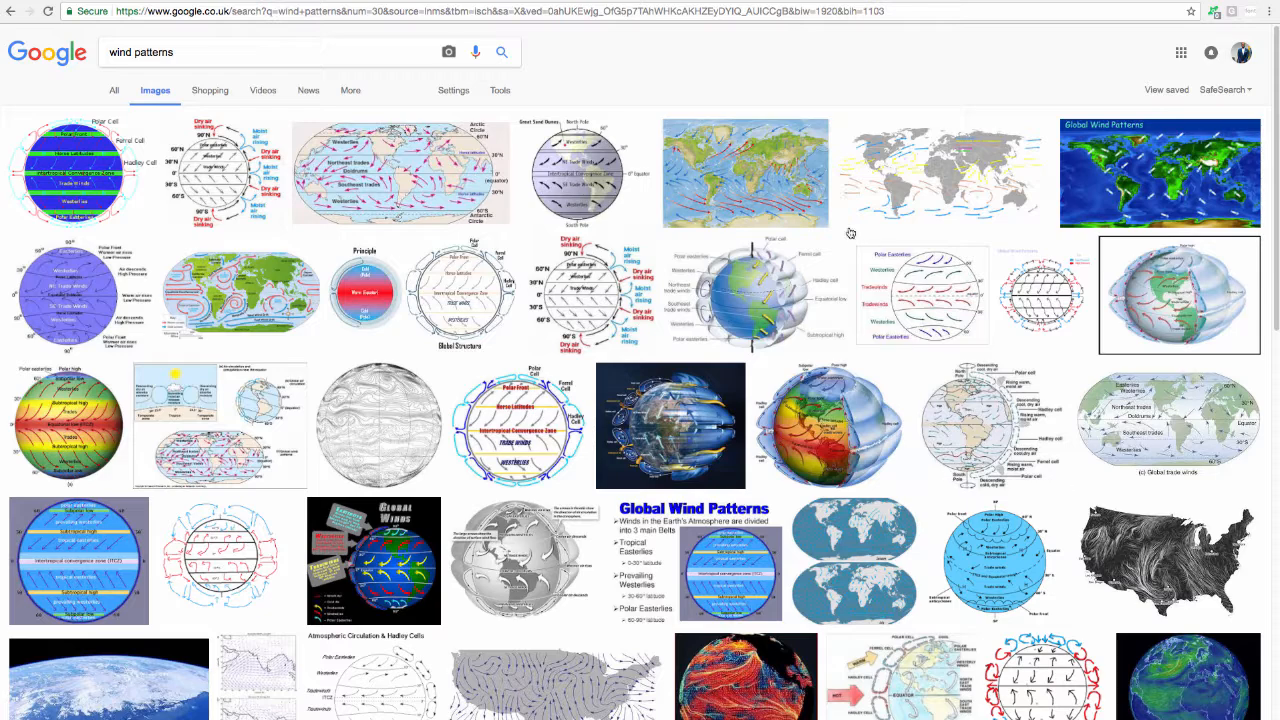
{"action": "left_click", "coordinate": [811, 441]}
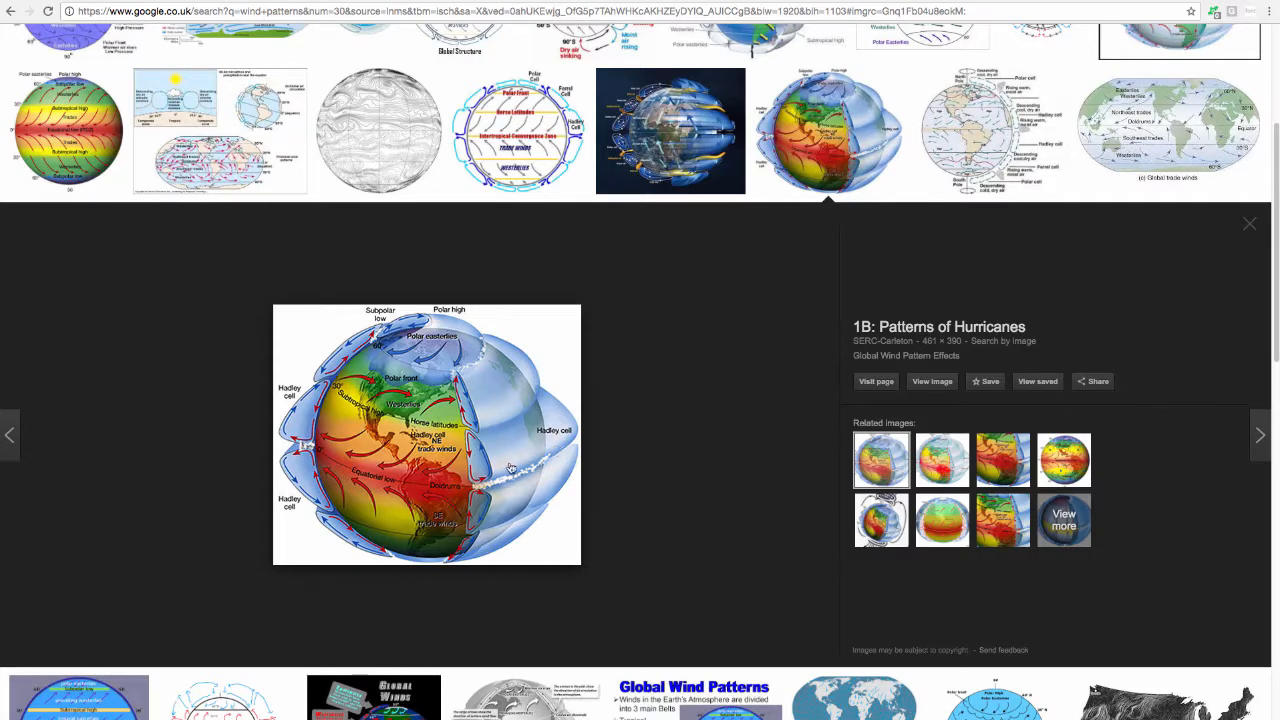
Go back to the note and confirm the Wikipedia wind belts diagram as the replacement for the placeholder image.
{"action": "right_click", "coordinate": [475, 436]}
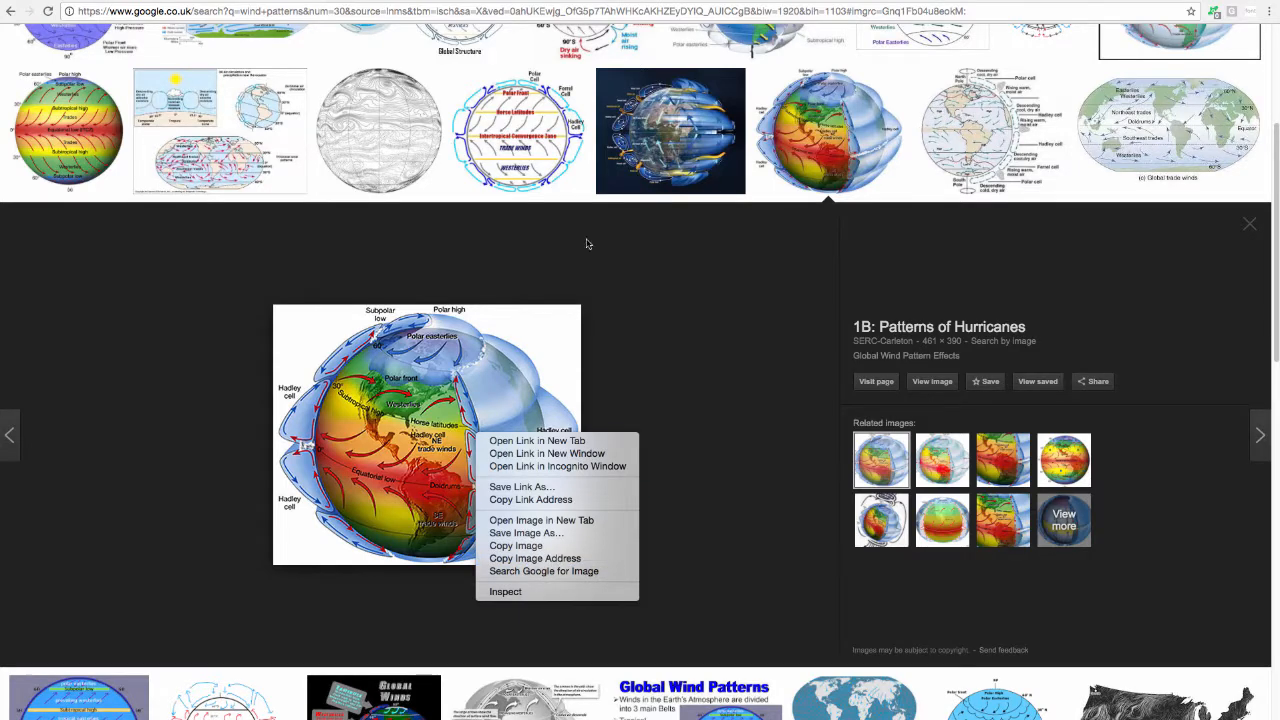
{"action": "left_click", "coordinate": [930, 2]}
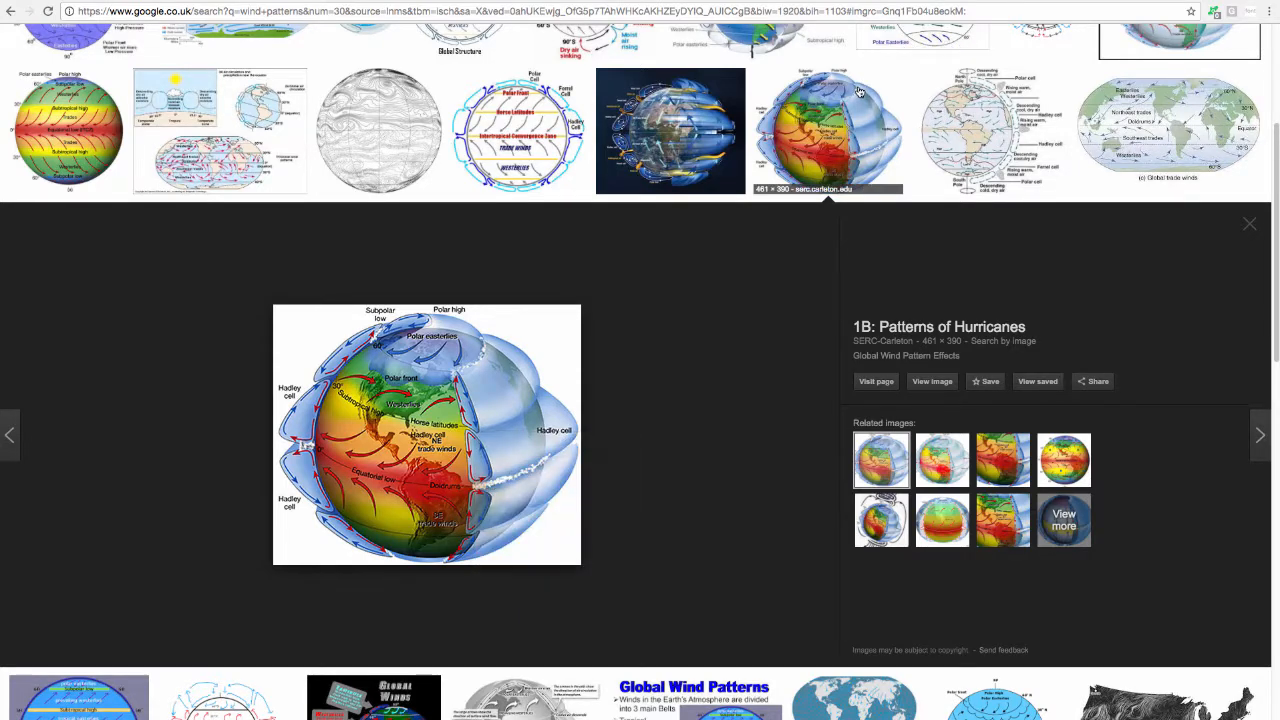
{"action": "left_click", "coordinate": [954, 1]}
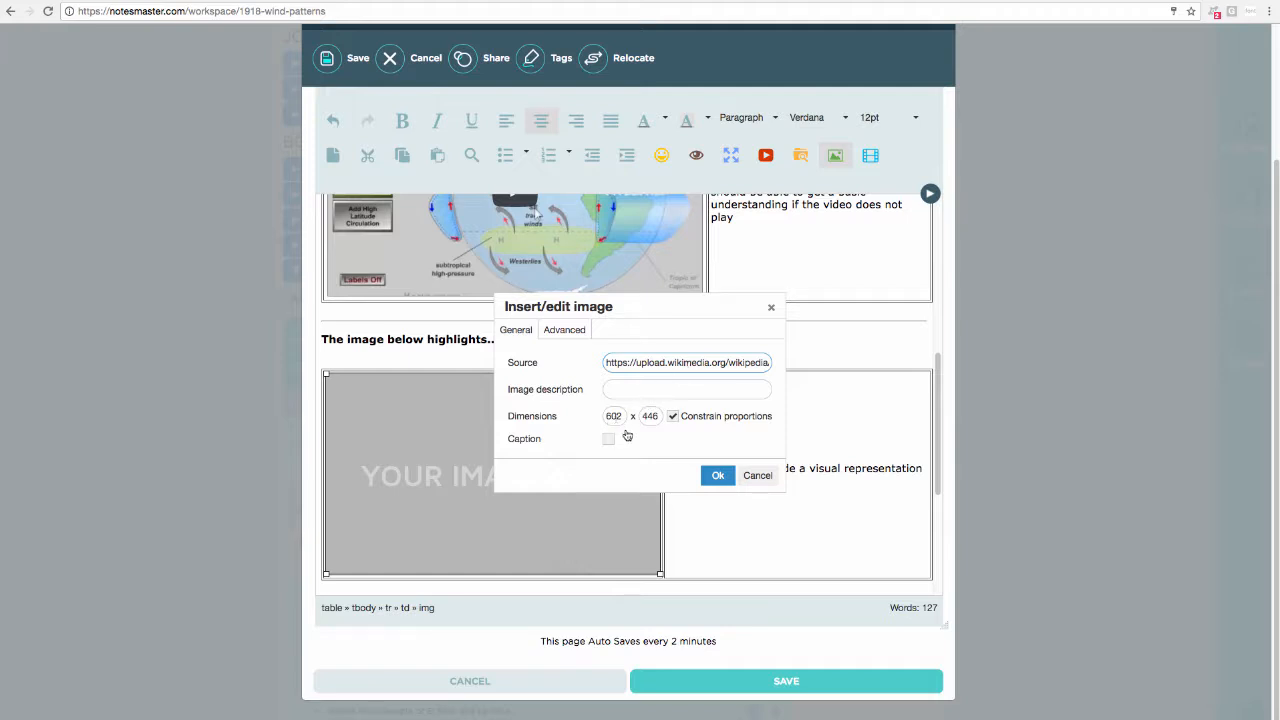
{"action": "left_click", "coordinate": [718, 475]}
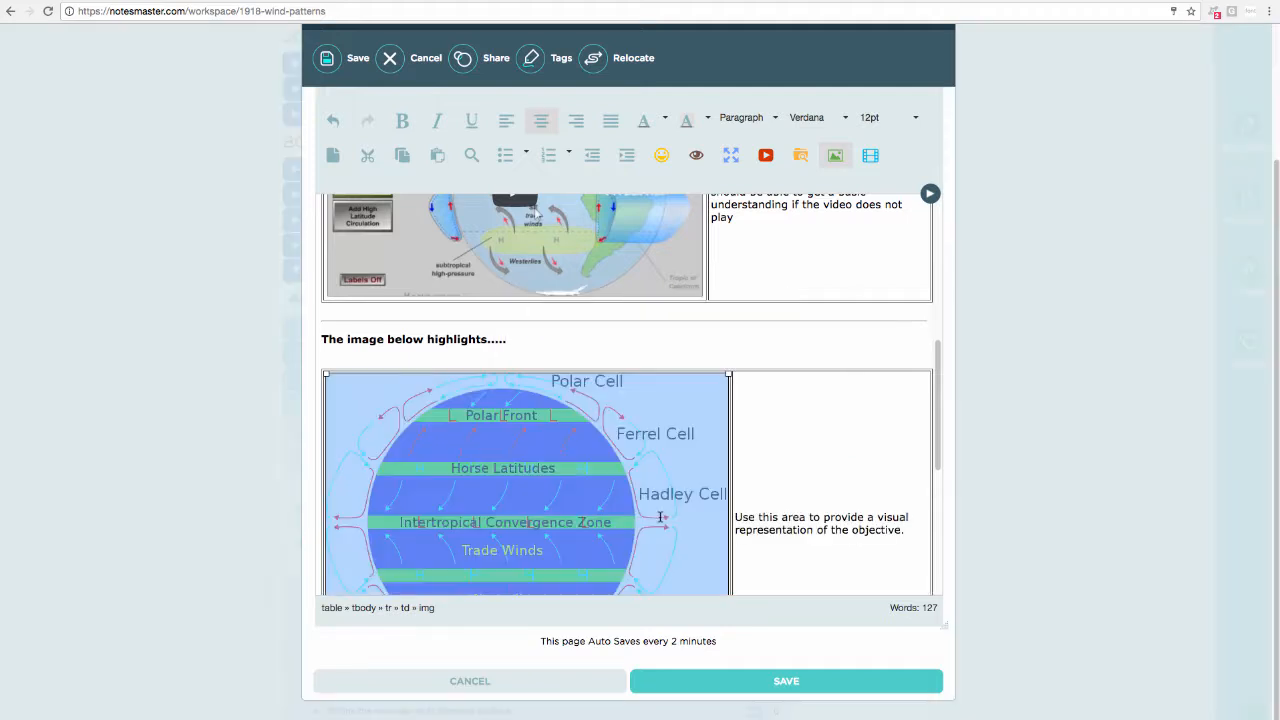
{"action": "scroll", "coordinate": [740, 480], "scroll_direction": "down", "scroll_amount": 2}
{"action": "left_click", "coordinate": [757, 477]}
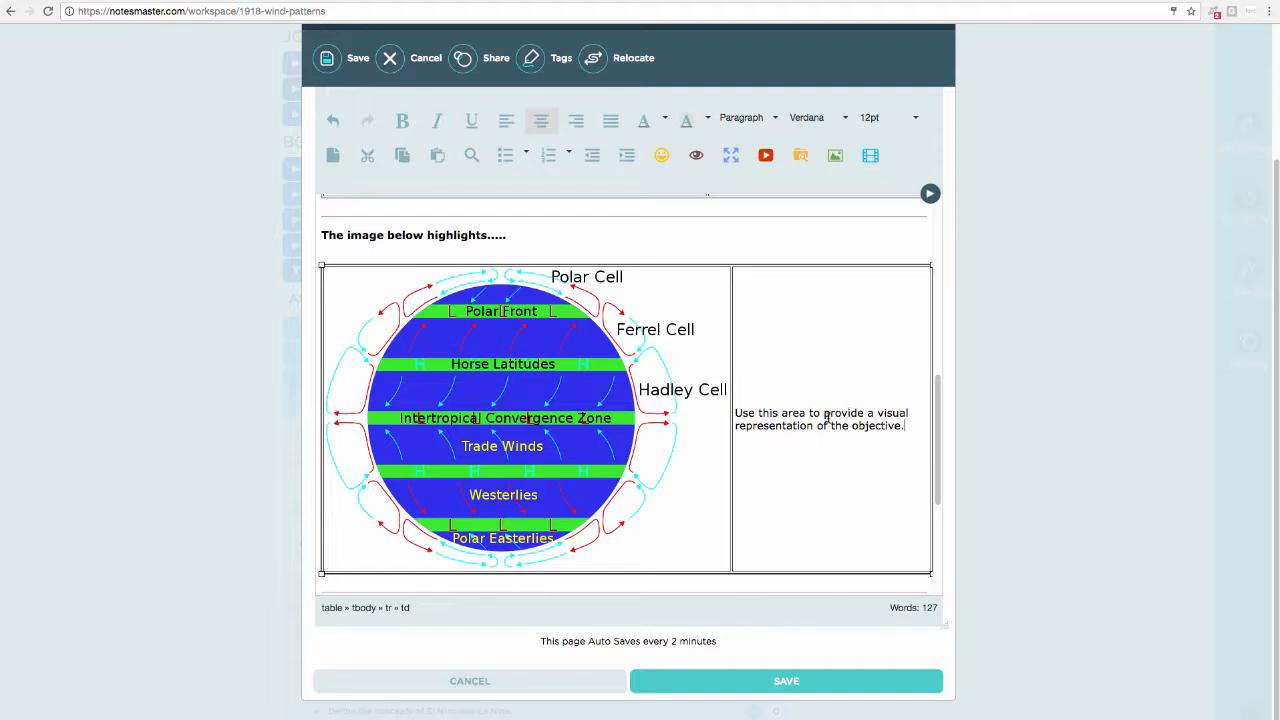
{"action": "left_click", "coordinate": [825, 414]}
{"action": "scroll", "coordinate": [817, 414], "scroll_direction": "down", "scroll_amount": 3}
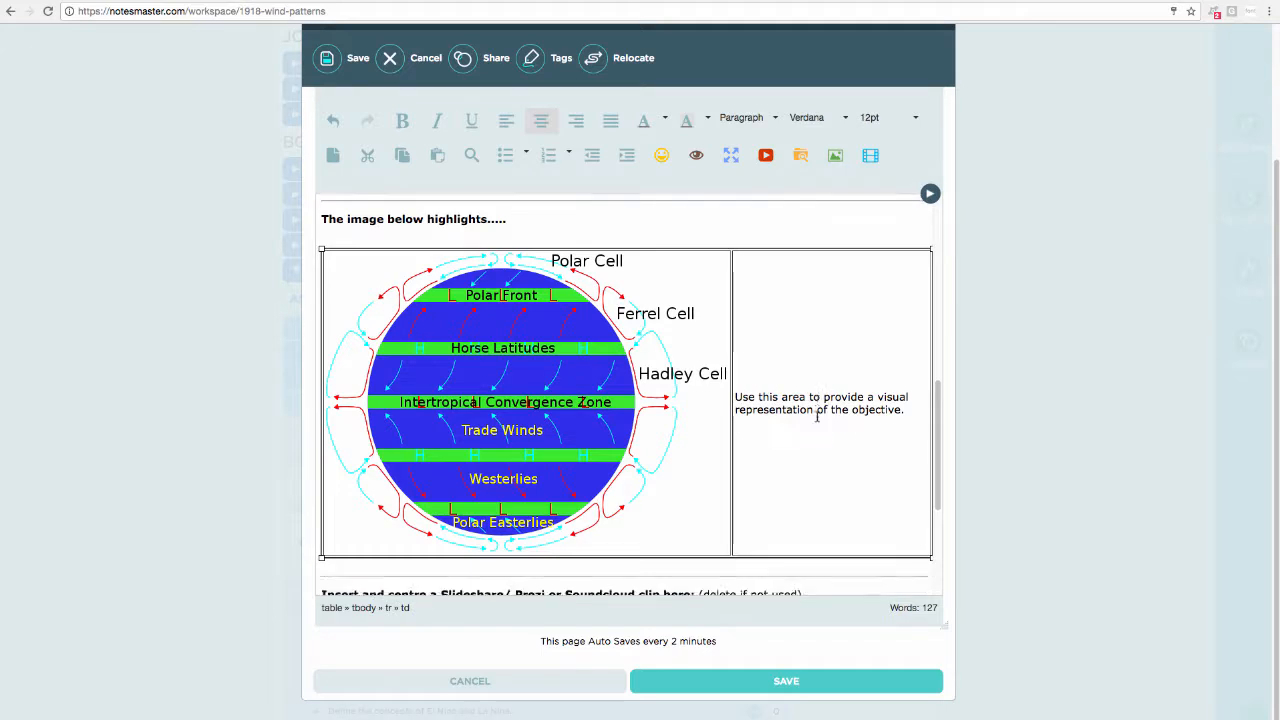
{"action": "scroll", "coordinate": [817, 417], "scroll_direction": "up", "scroll_amount": 3}
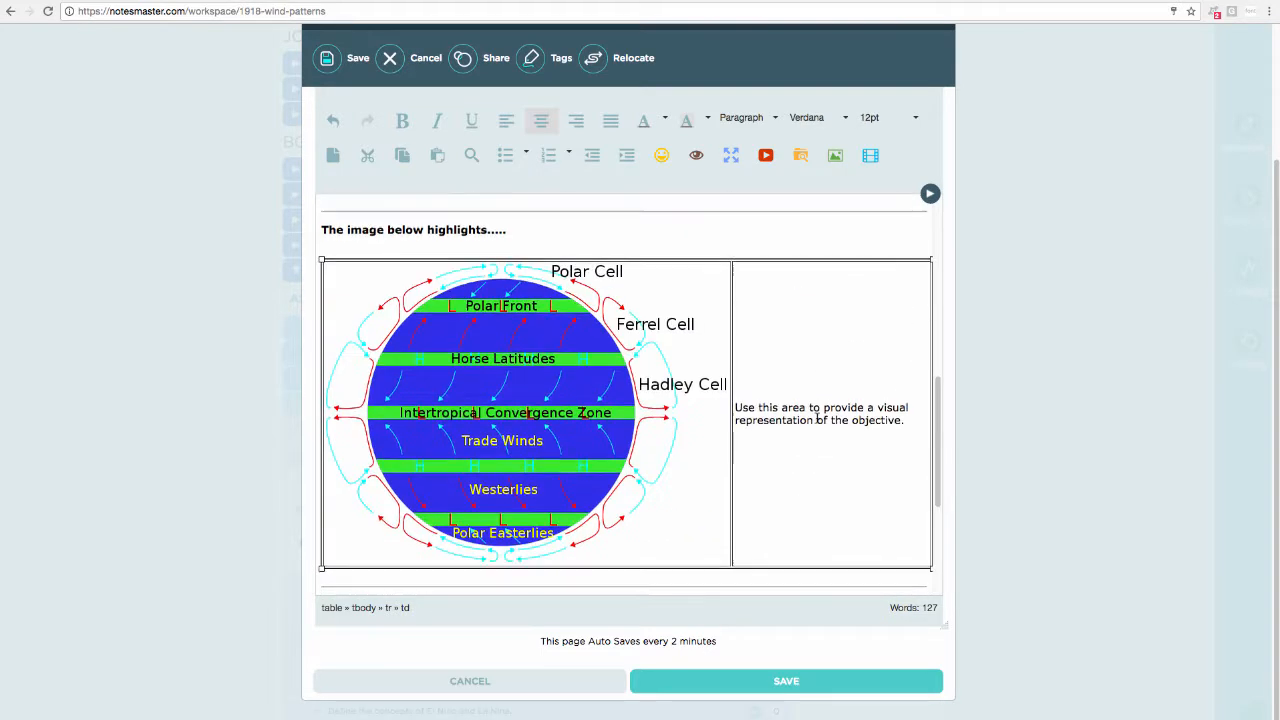
Start the Slideshare/Prezi/Soundcloud placeholder line with "NOw take a look at the Prezi presentation to understnad more on...".
{"action": "scroll", "coordinate": [716, 446], "scroll_direction": "down", "scroll_amount": 2}
{"action": "left_click", "coordinate": [456, 501]}
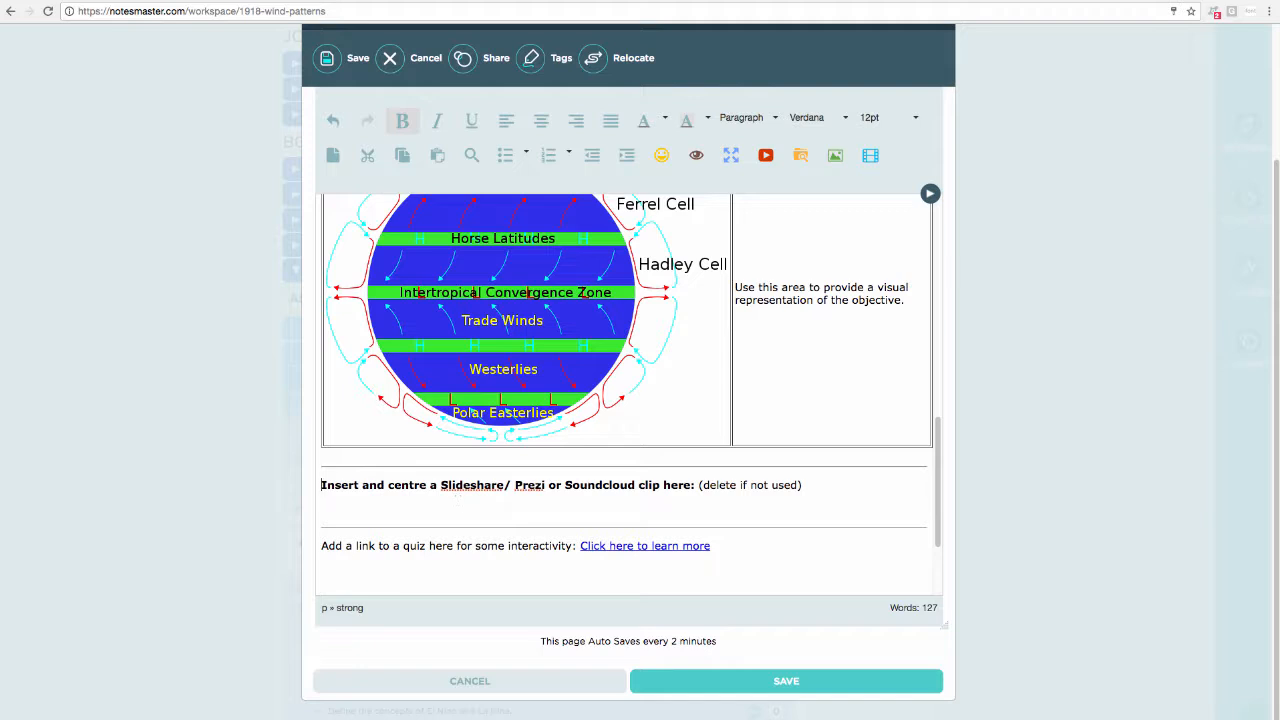
{"action": "type", "text": "NOw take a"}
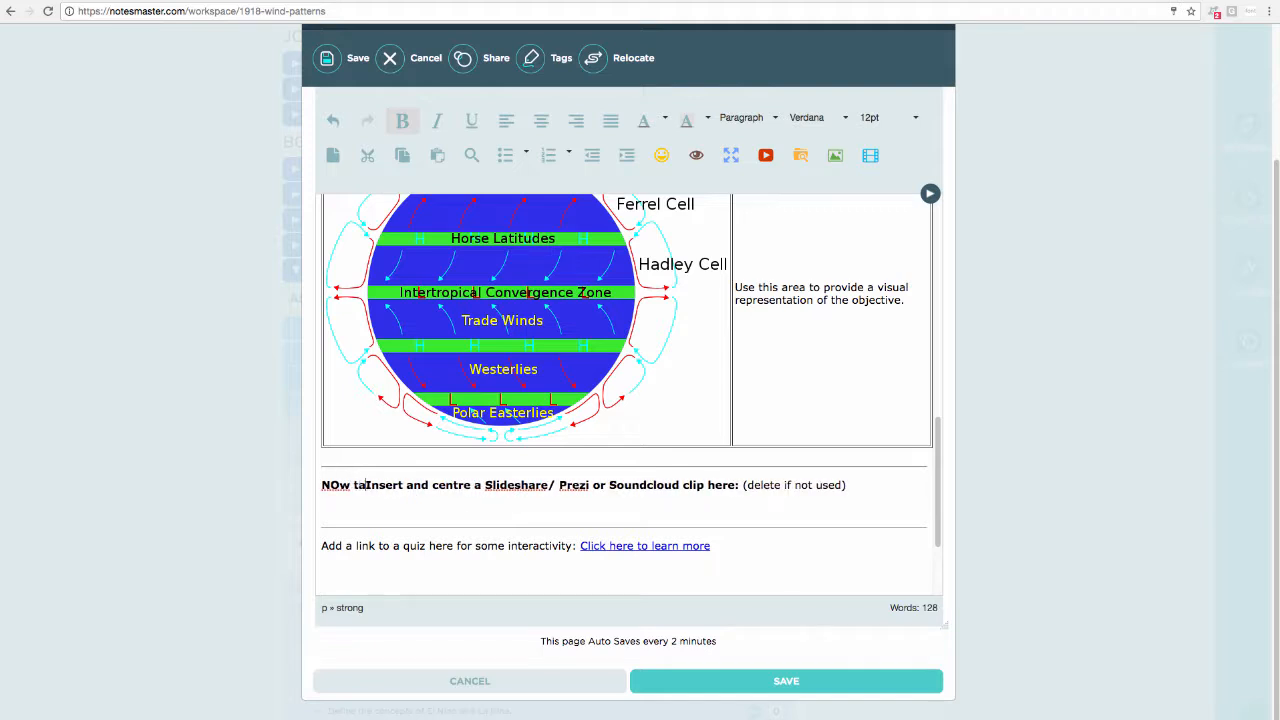
{"action": "type", "text": " look "}
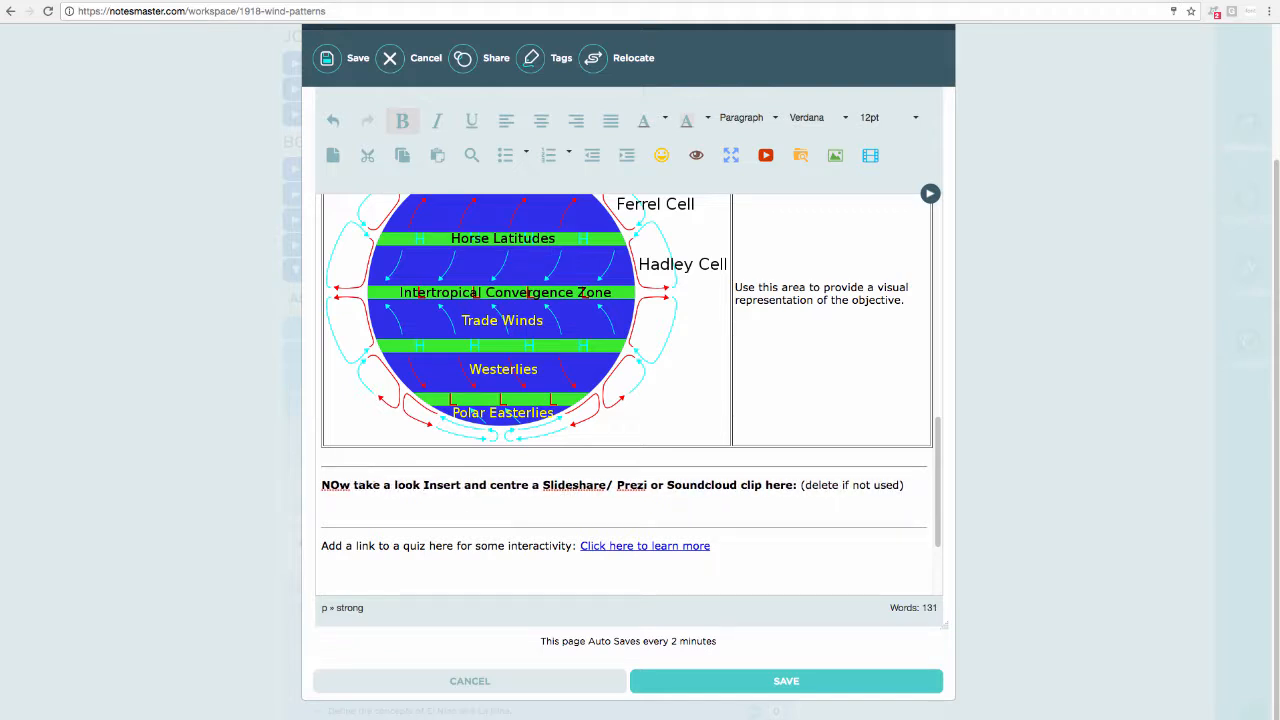
{"action": "type", "text": "at the Prez"}
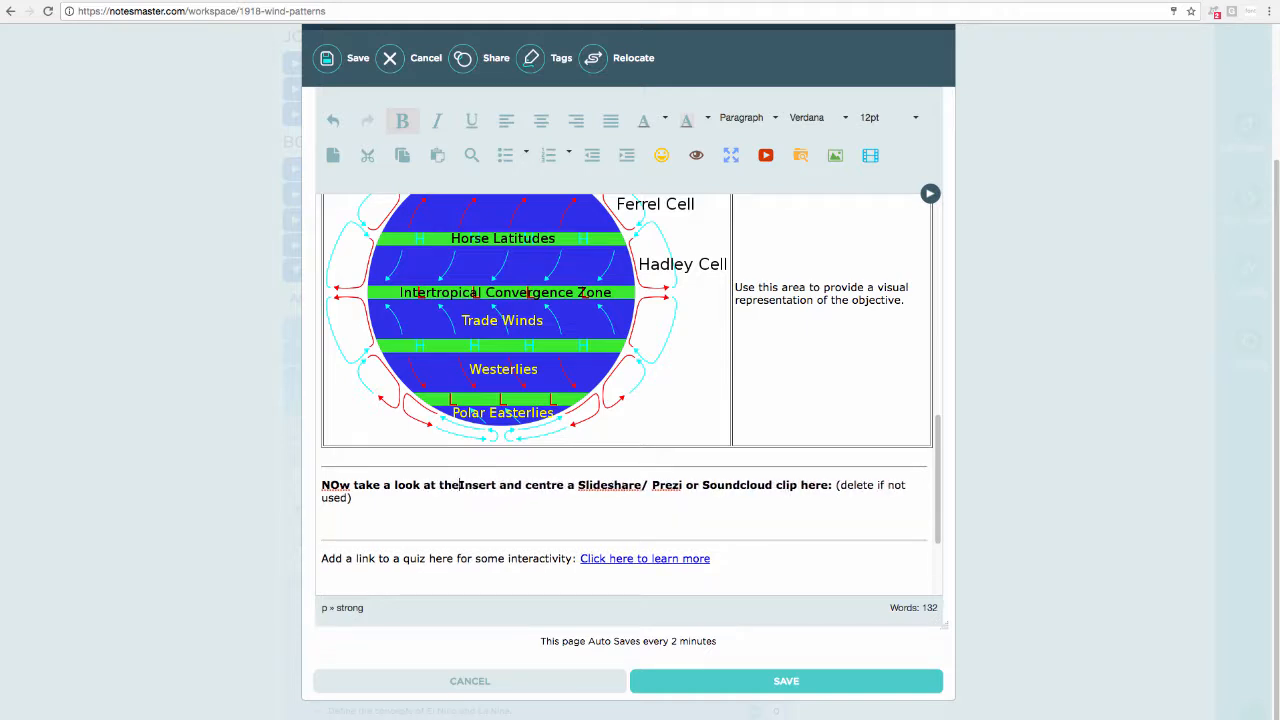
{"action": "type", "text": "i presentati"}
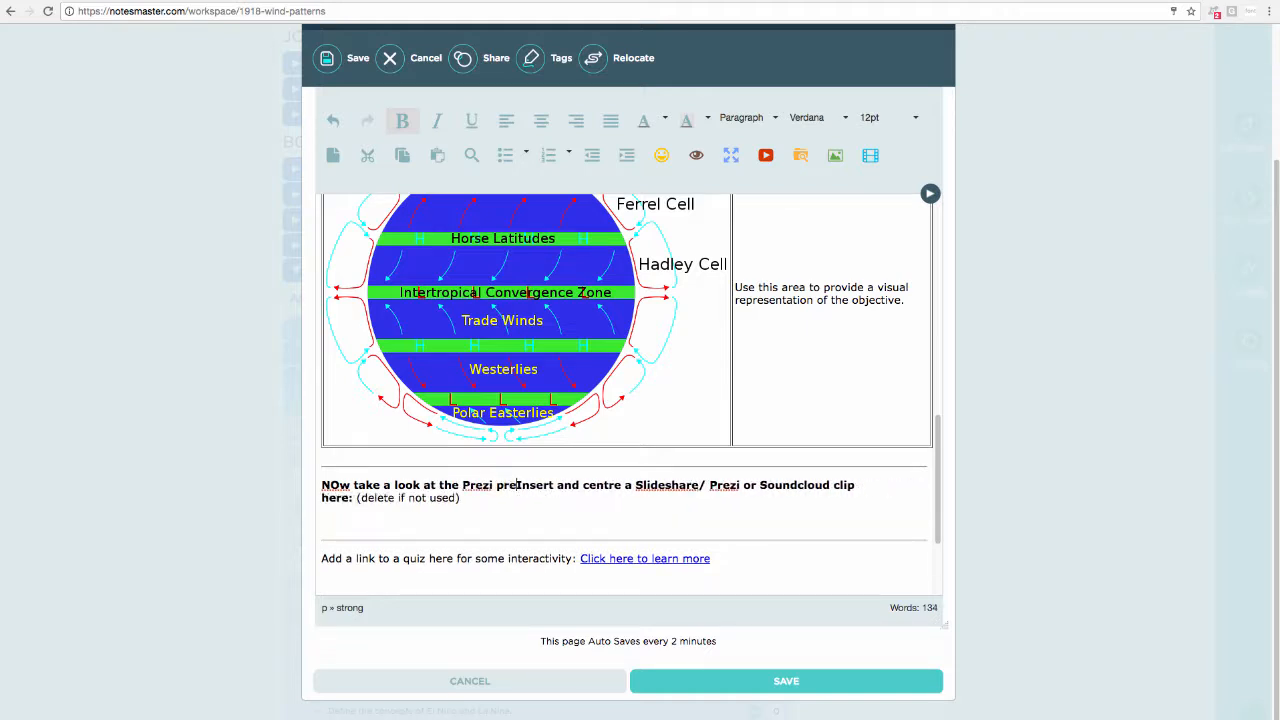
{"action": "type", "text": "on to "}
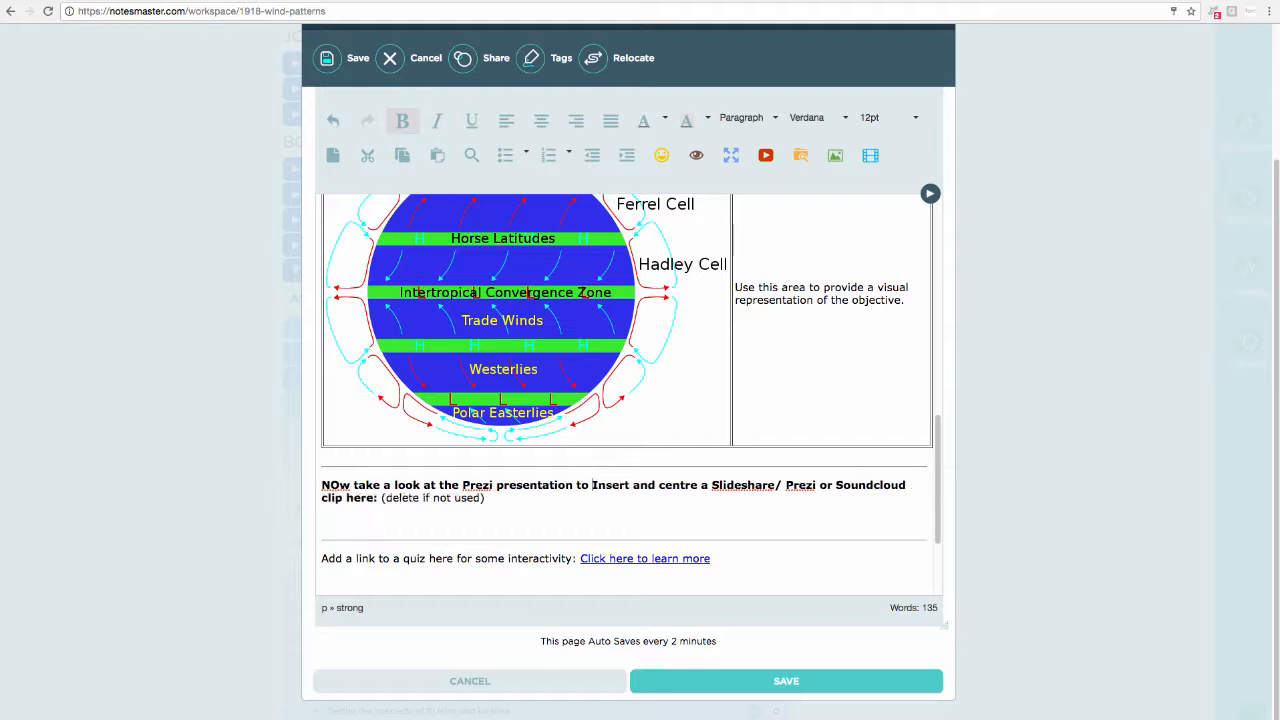
{"action": "type", "text": "understnad"}
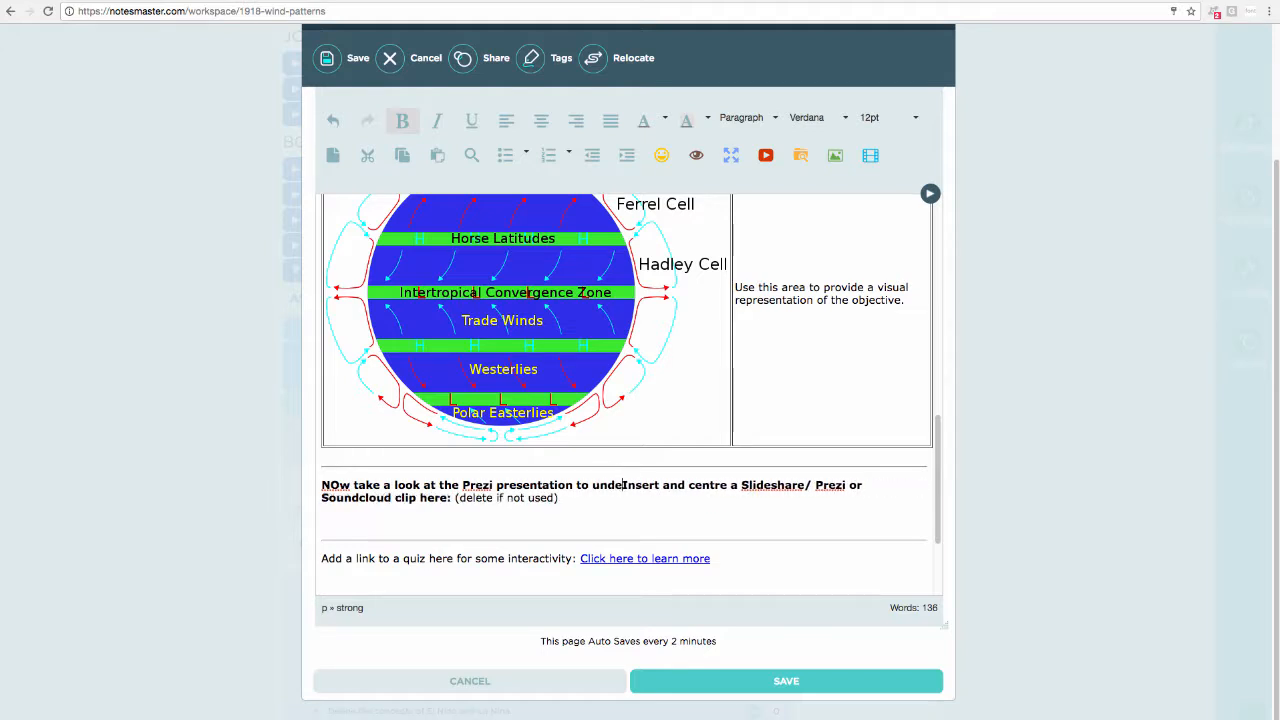
{"action": "type", "text": " more on..."}
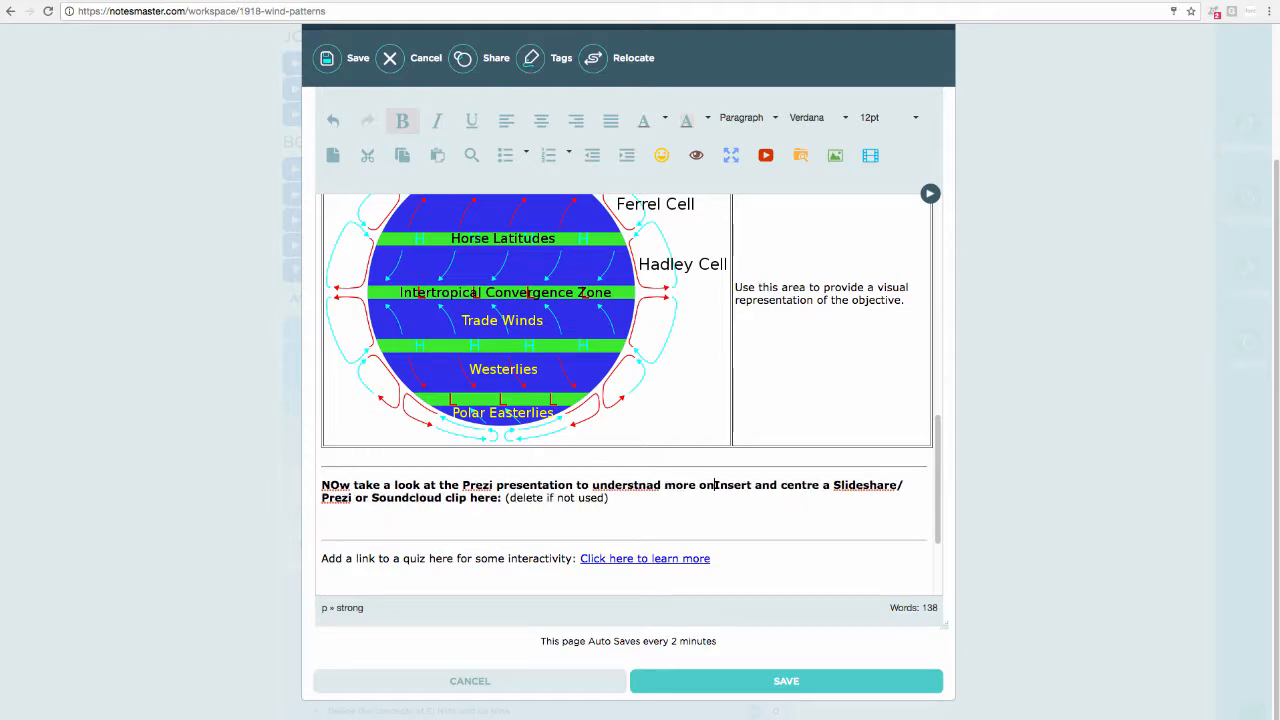
Delete the leftover Slideshare/Prezi placeholder text from the line and correct the misspelled words to "Now" and "understand".
{"action": "left_click_drag", "start_coordinate": [724, 484], "coordinate": [609, 497]}
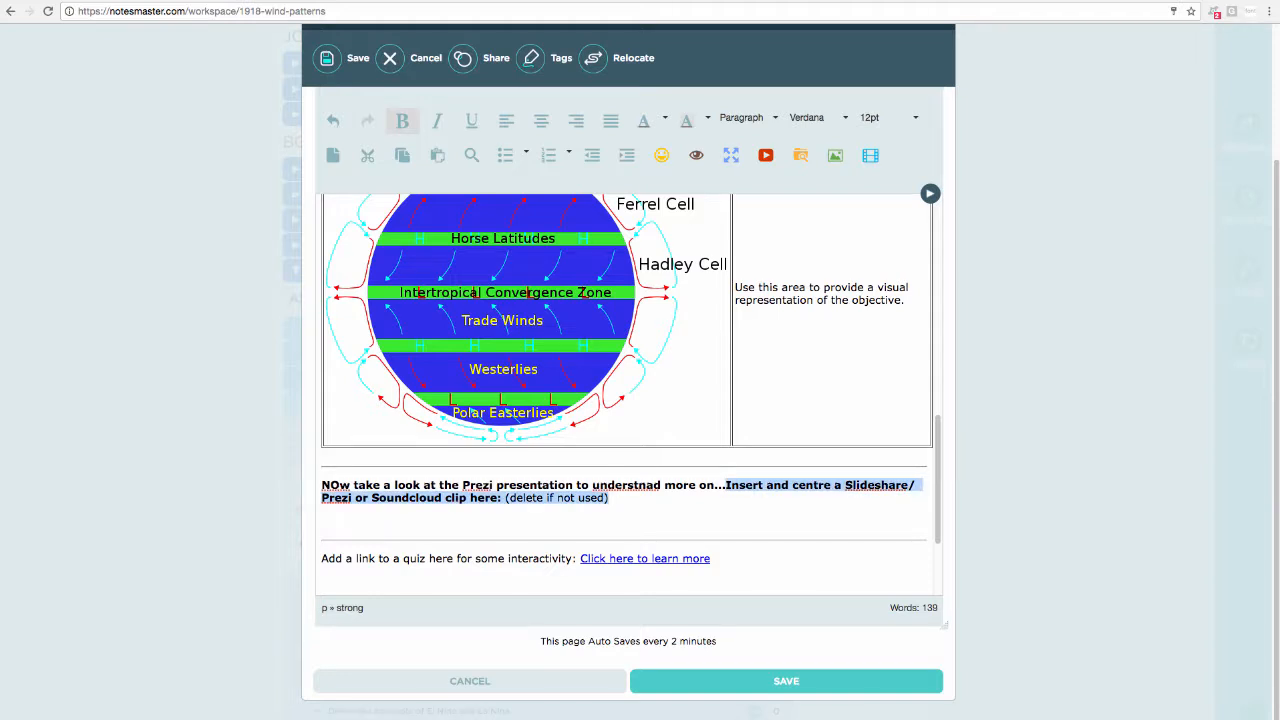
{"action": "key", "text": "BackSpace"}
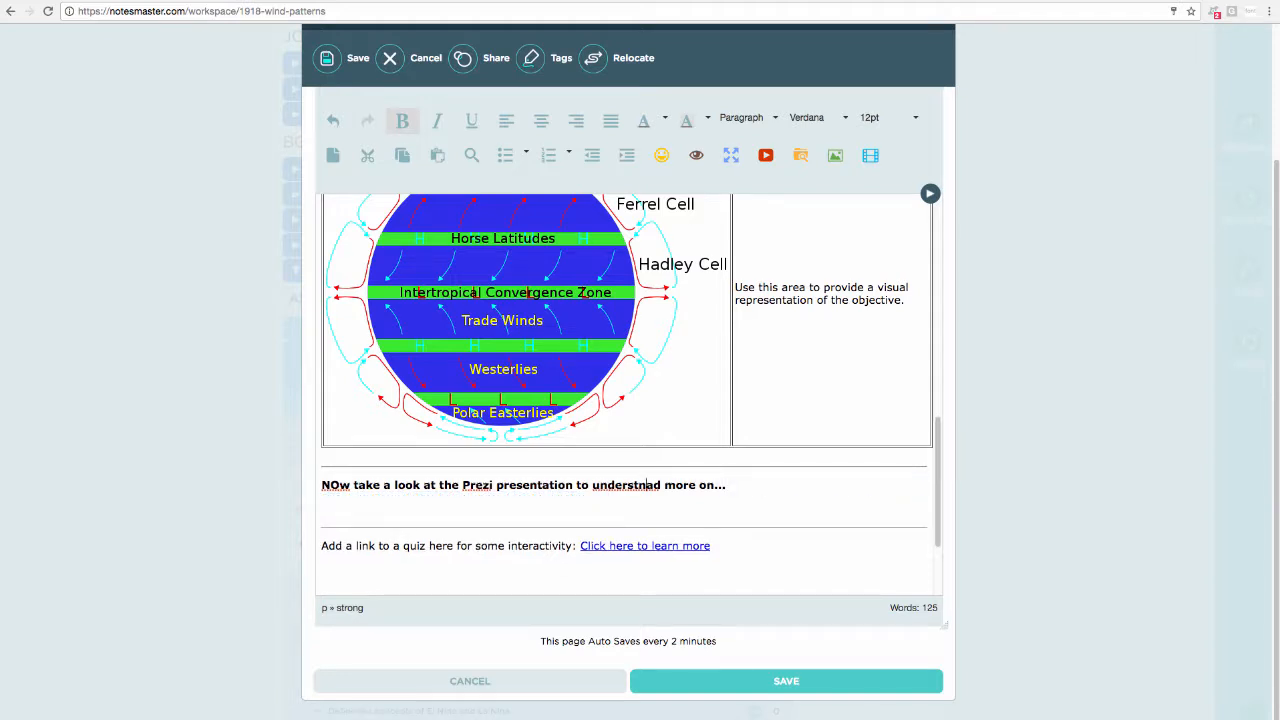
{"action": "key", "text": "BackSpace"}
{"action": "key", "text": "Right"}
{"action": "type", "text": "n"}
{"action": "key", "text": "BackSpace"}
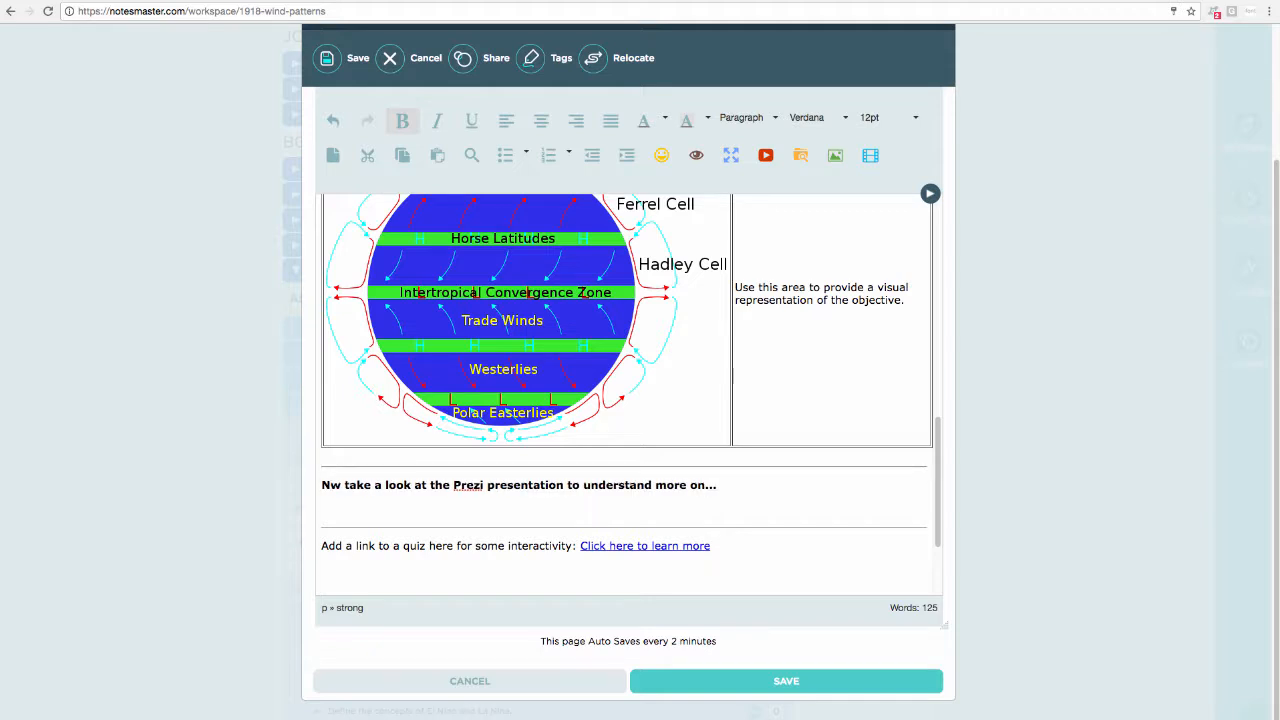
{"action": "type", "text": "o"}
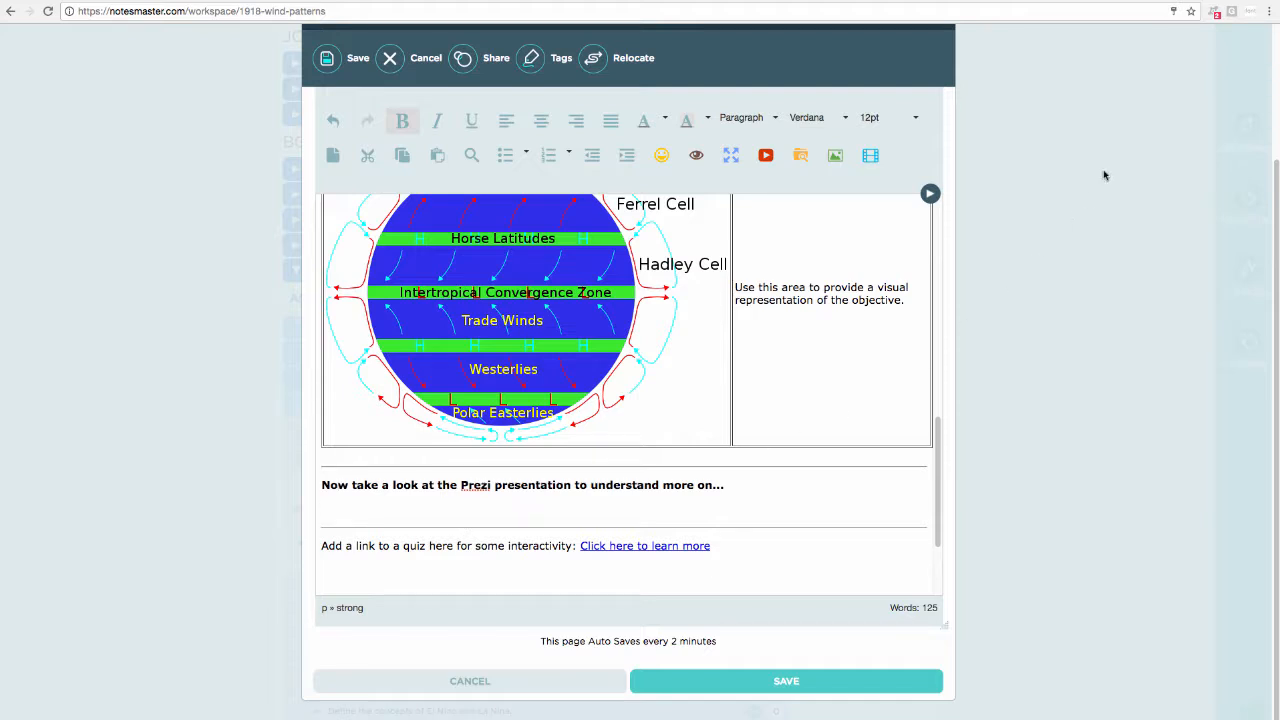
Search Google's general web results for "wind patterns prezi" and open the Prezi presentation titled "Winds".
{"action": "left_click", "coordinate": [1068, 1]}
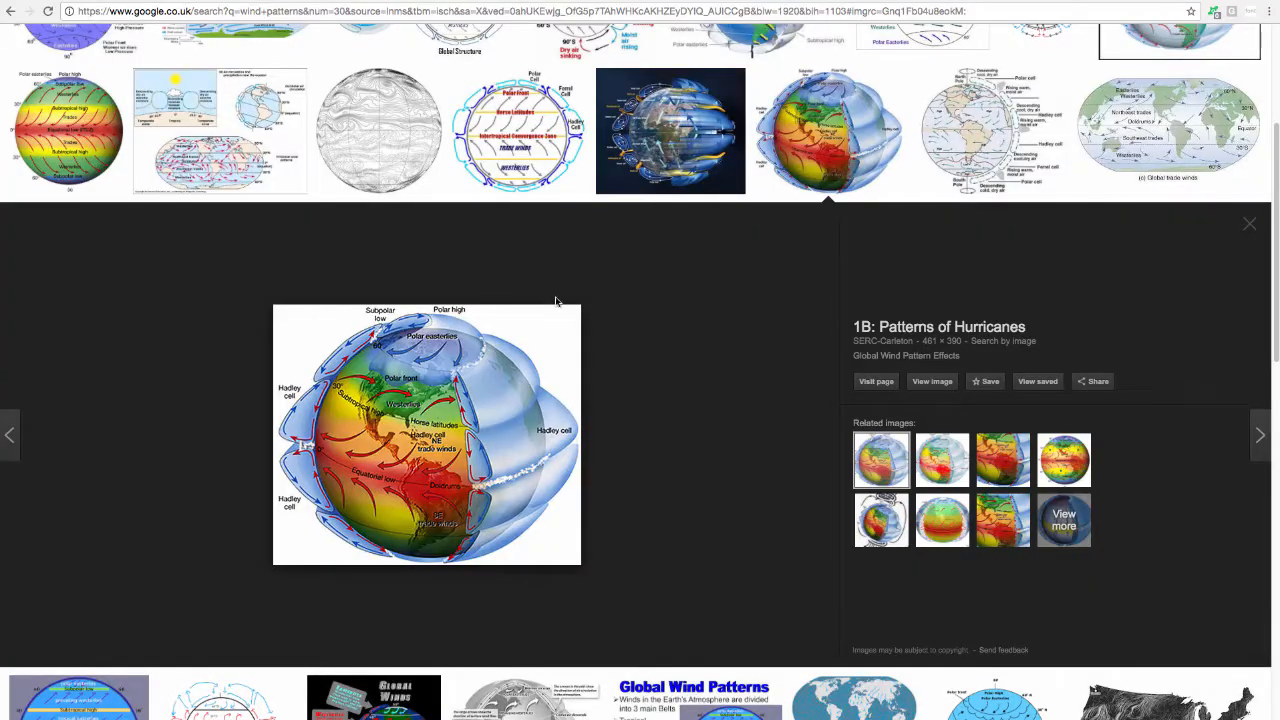
{"action": "scroll", "coordinate": [557, 297], "scroll_direction": "up", "scroll_amount": 3}
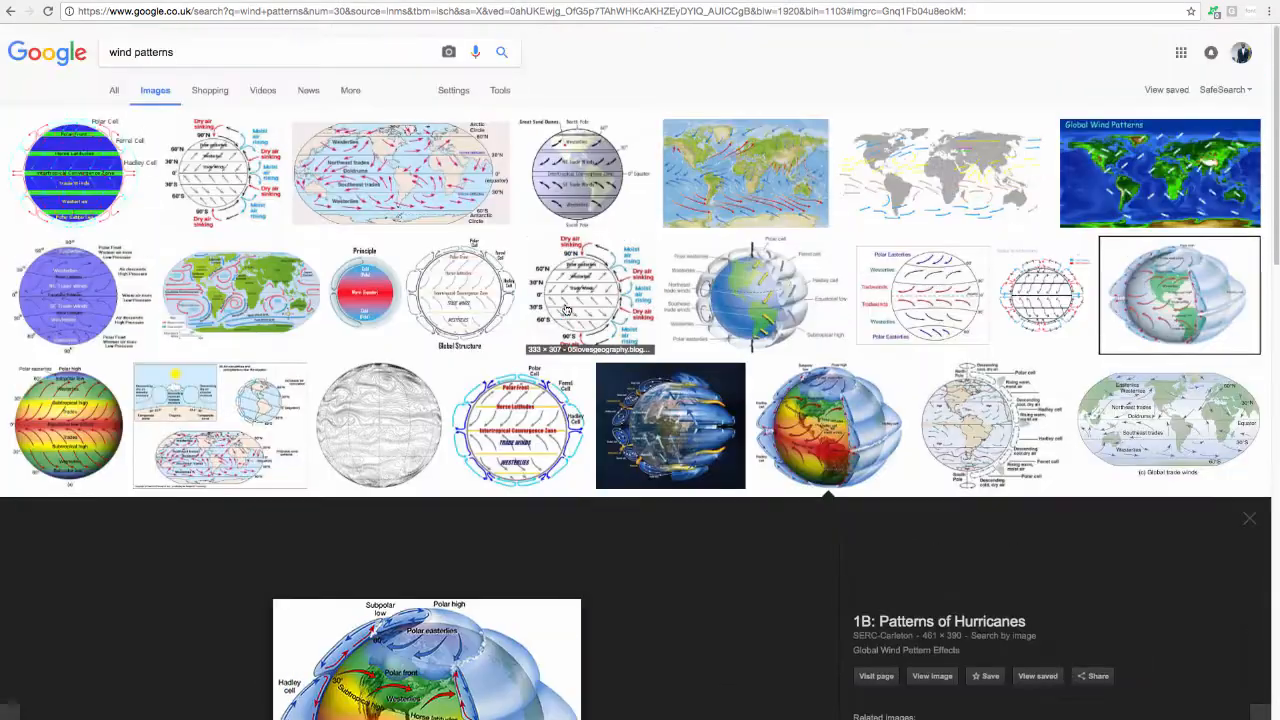
{"action": "left_click", "coordinate": [336, 50]}
{"action": "type", "text": "prezi"}
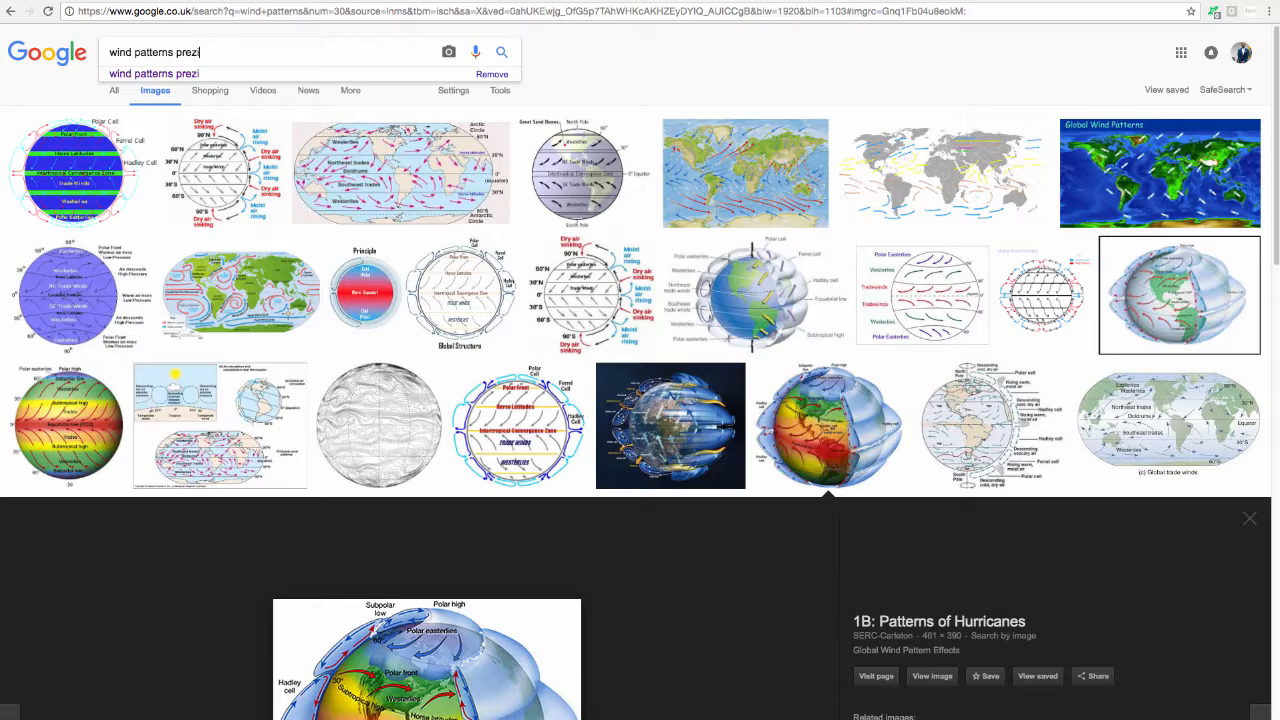
{"action": "key", "text": "Return"}
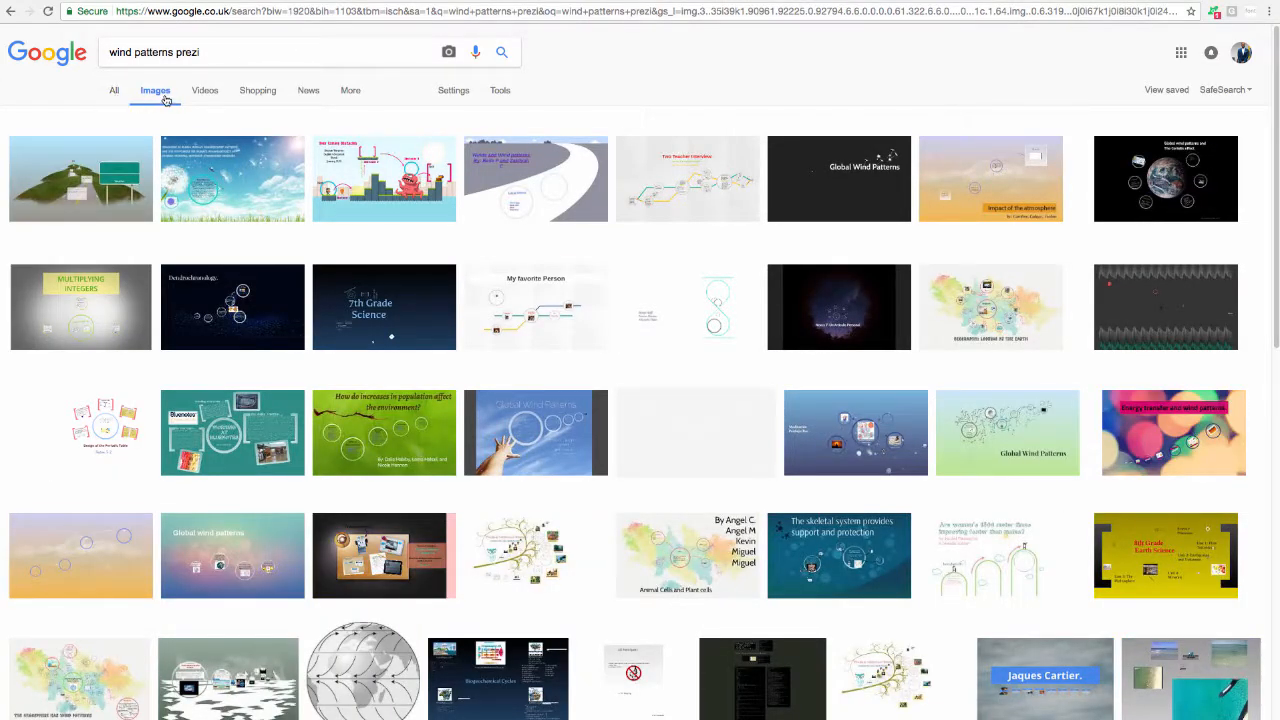
{"action": "left_click", "coordinate": [111, 94]}
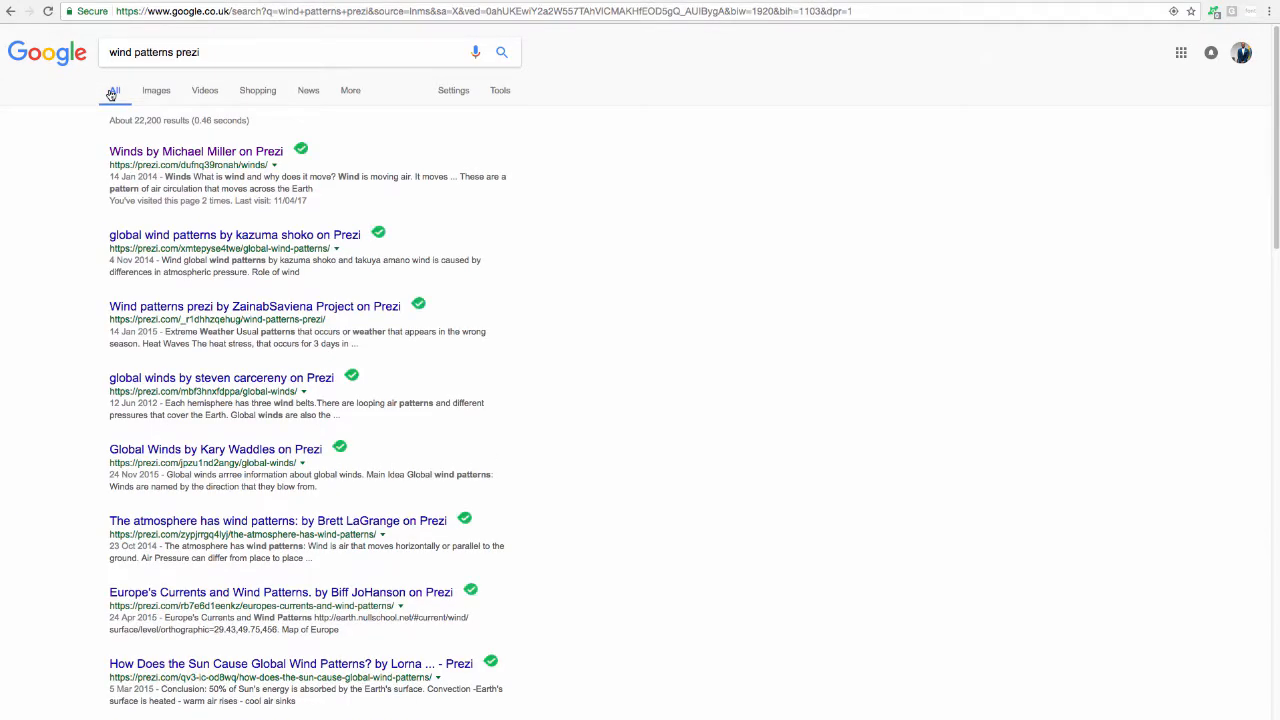
{"action": "left_click", "coordinate": [132, 152]}
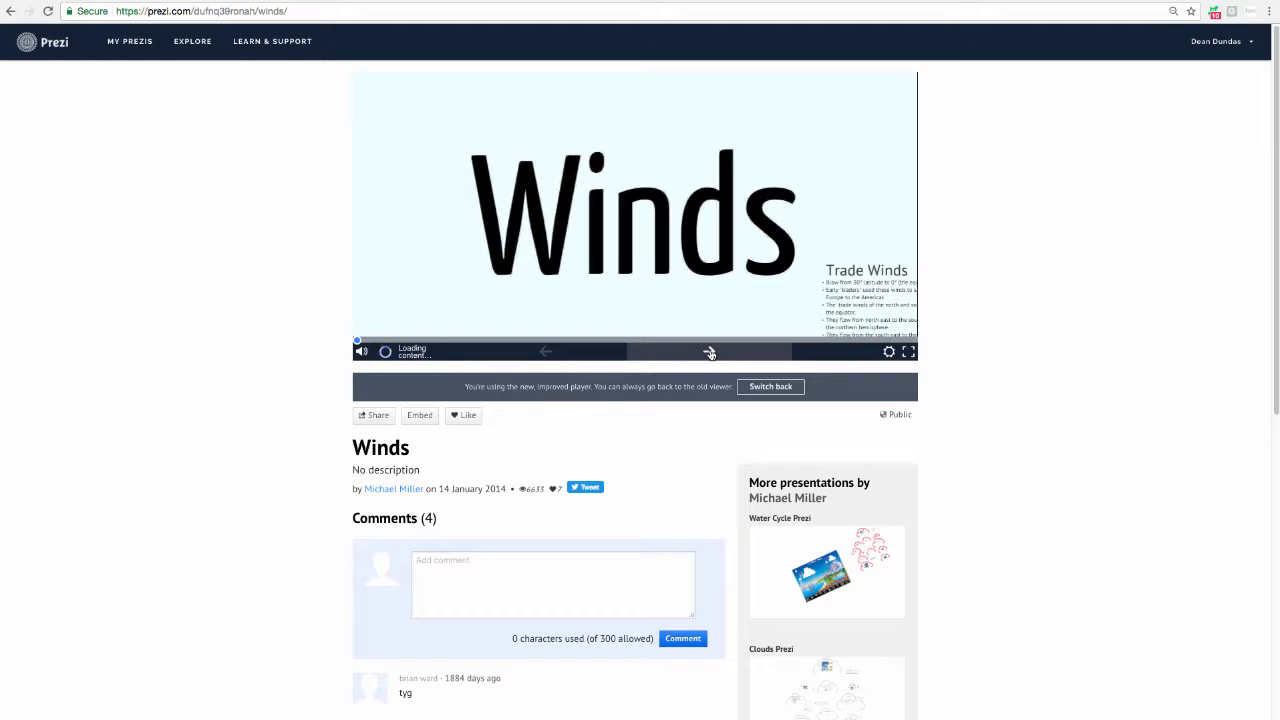
Advance through the opening slides of the Winds presentation to examine whether its content suits the wind patterns topic.
{"action": "left_click", "coordinate": [709, 352]}
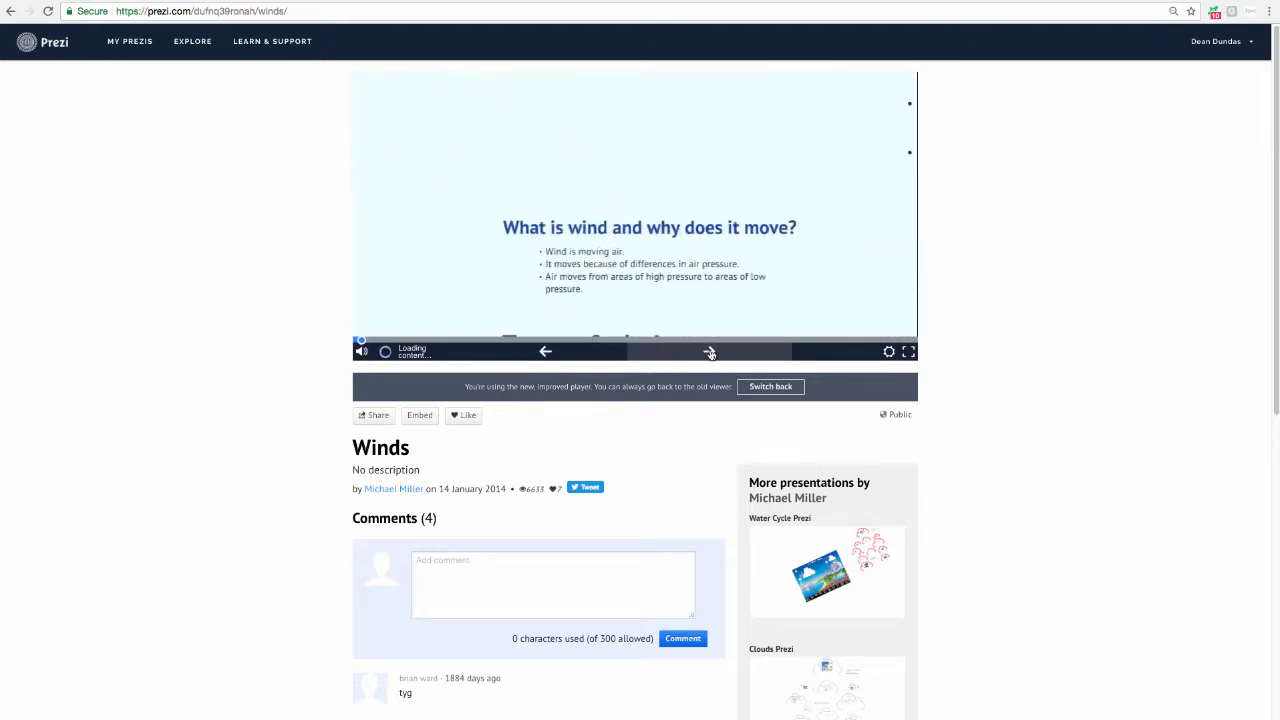
{"action": "left_click", "coordinate": [709, 352]}
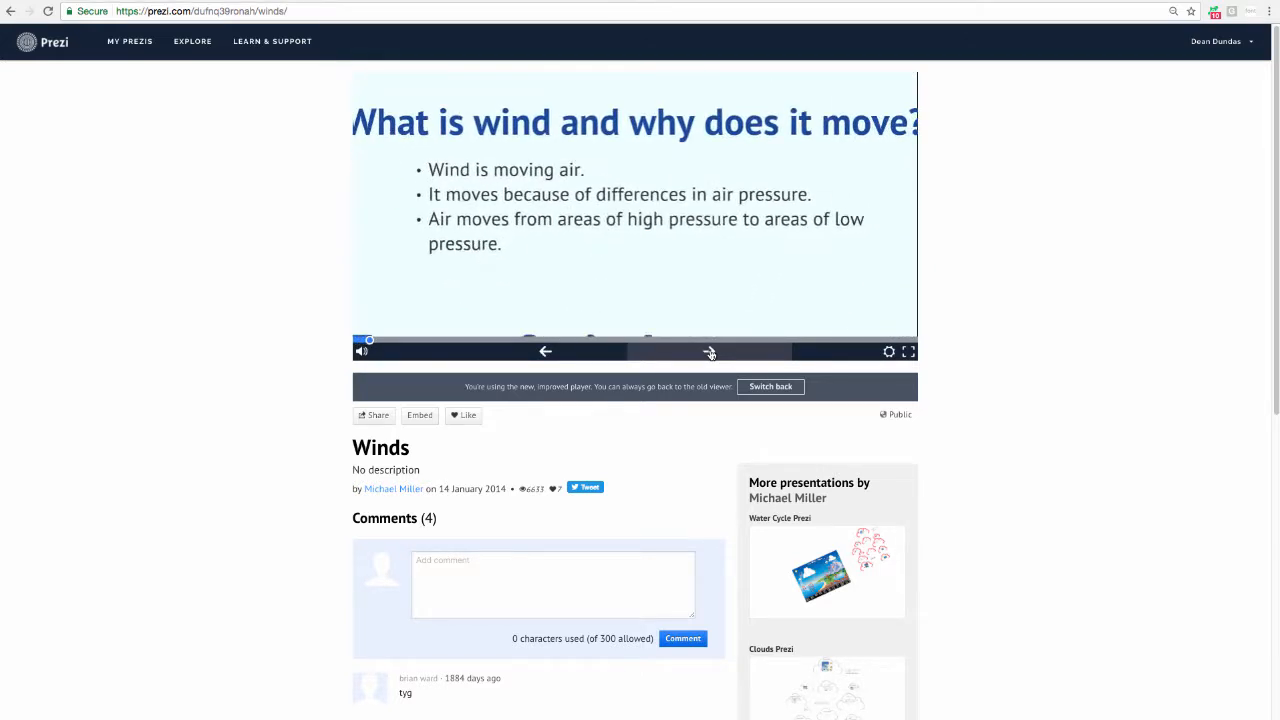
{"action": "left_click", "coordinate": [709, 352]}
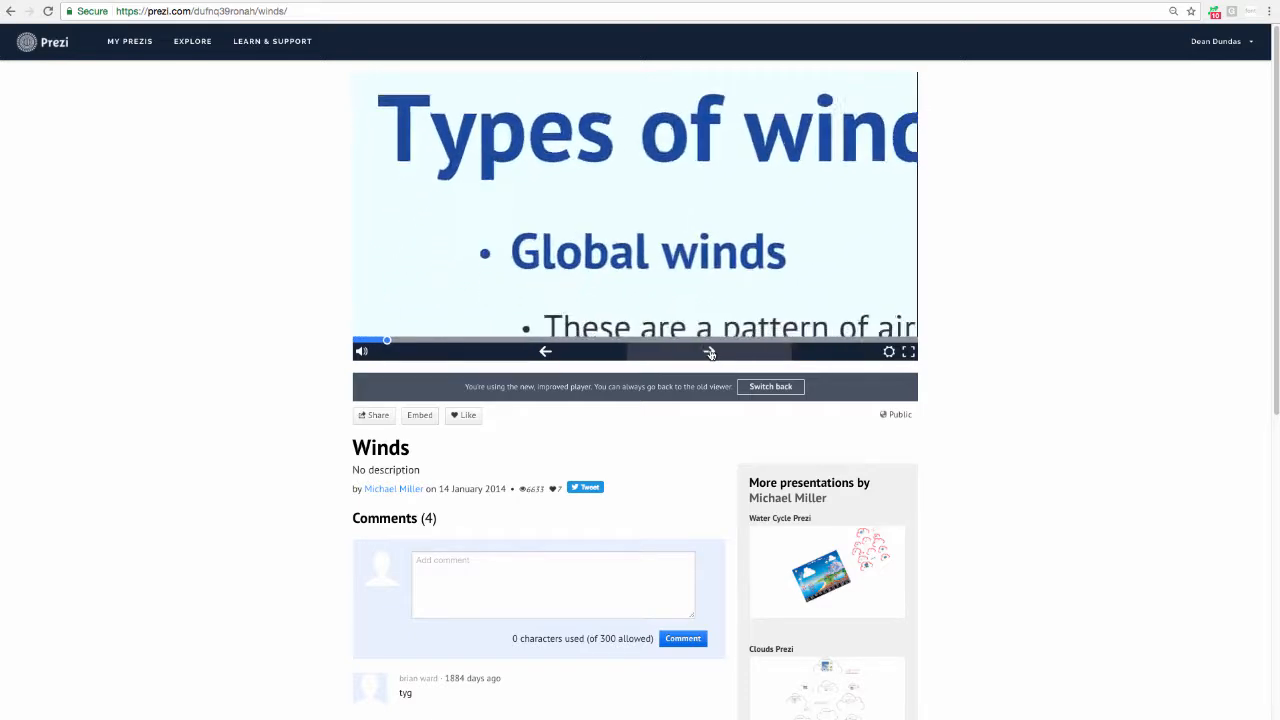
{"action": "left_click", "coordinate": [709, 352]}
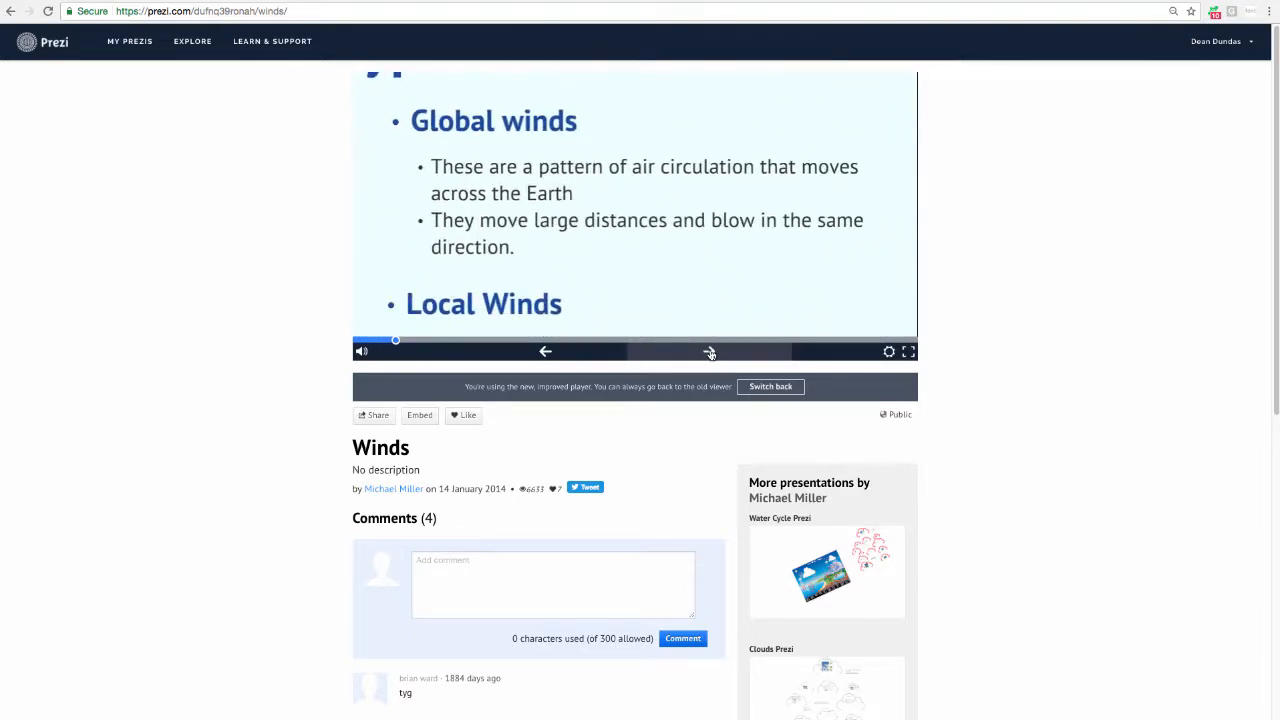
{"action": "left_click", "coordinate": [709, 352]}
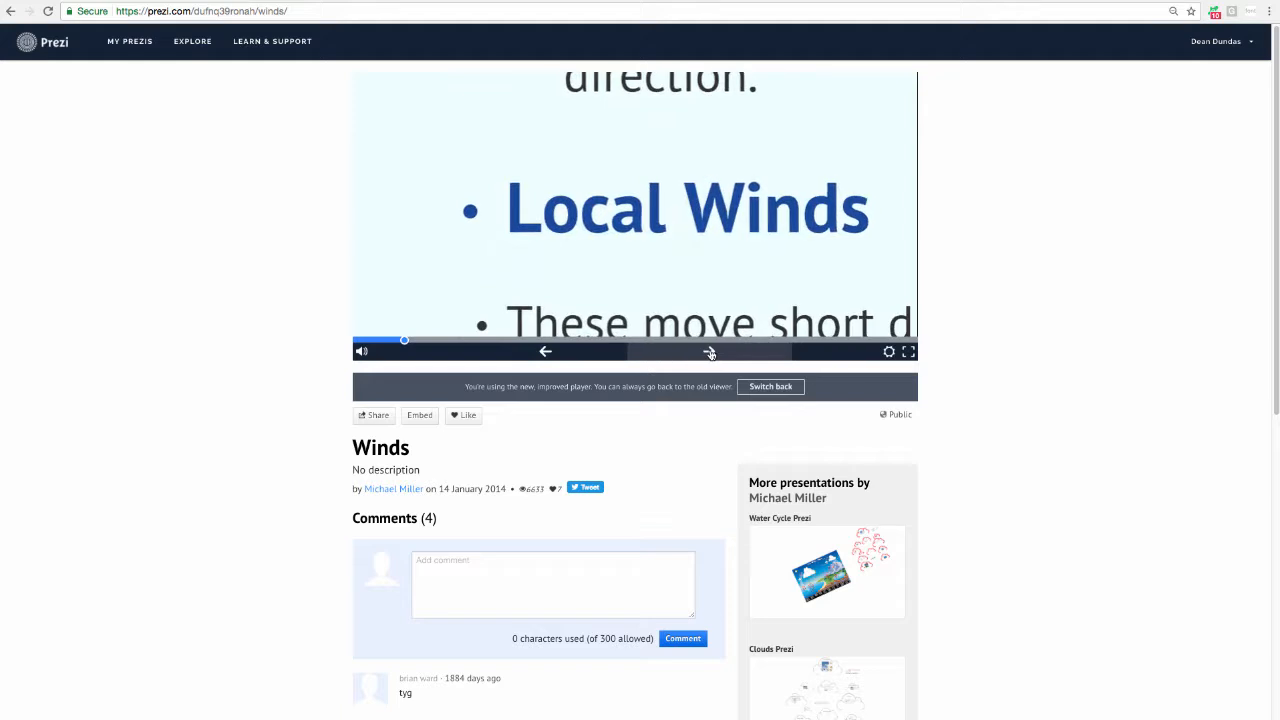
{"action": "left_click", "coordinate": [709, 352]}
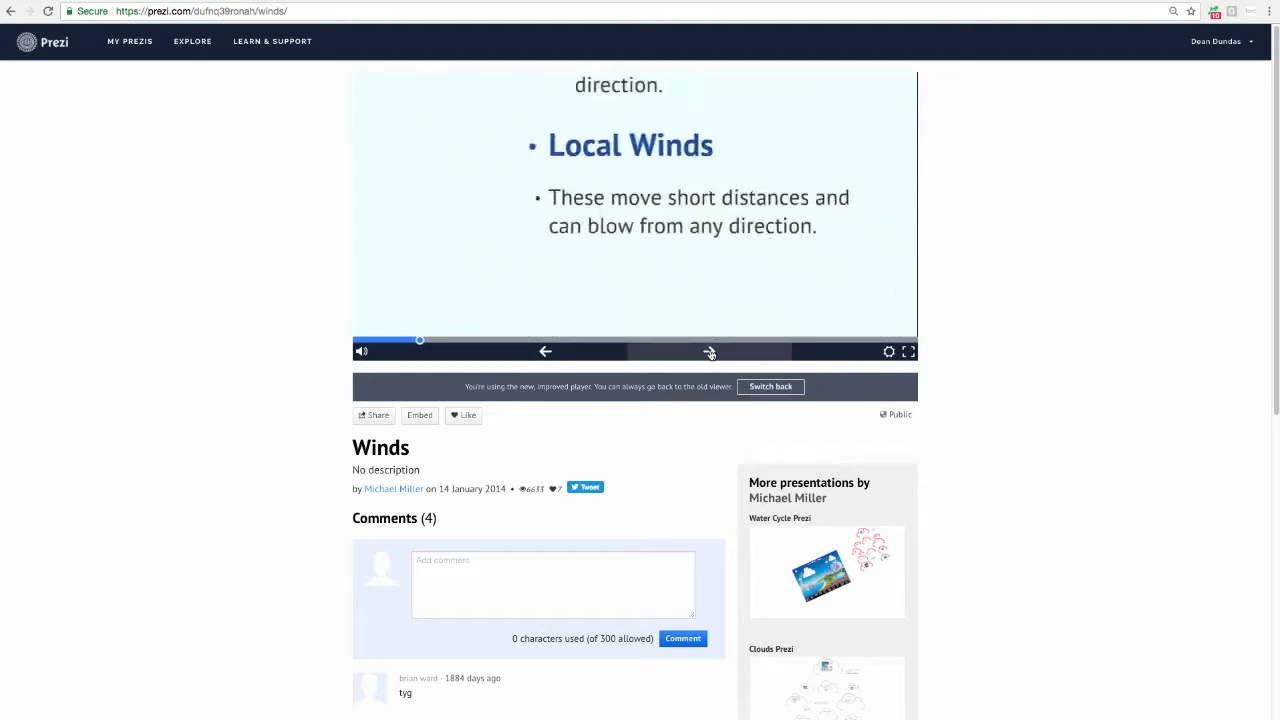
{"action": "left_click", "coordinate": [709, 352]}
{"action": "left_click", "coordinate": [709, 352]}
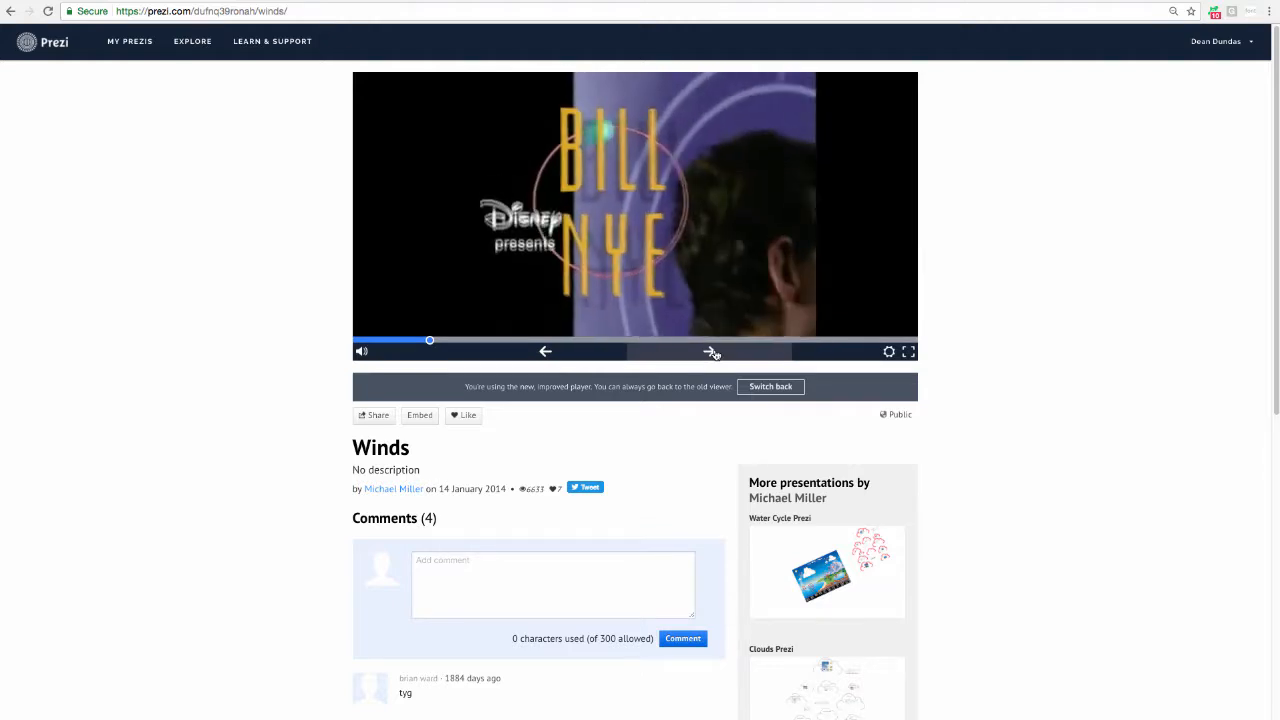
{"action": "left_click", "coordinate": [710, 352]}
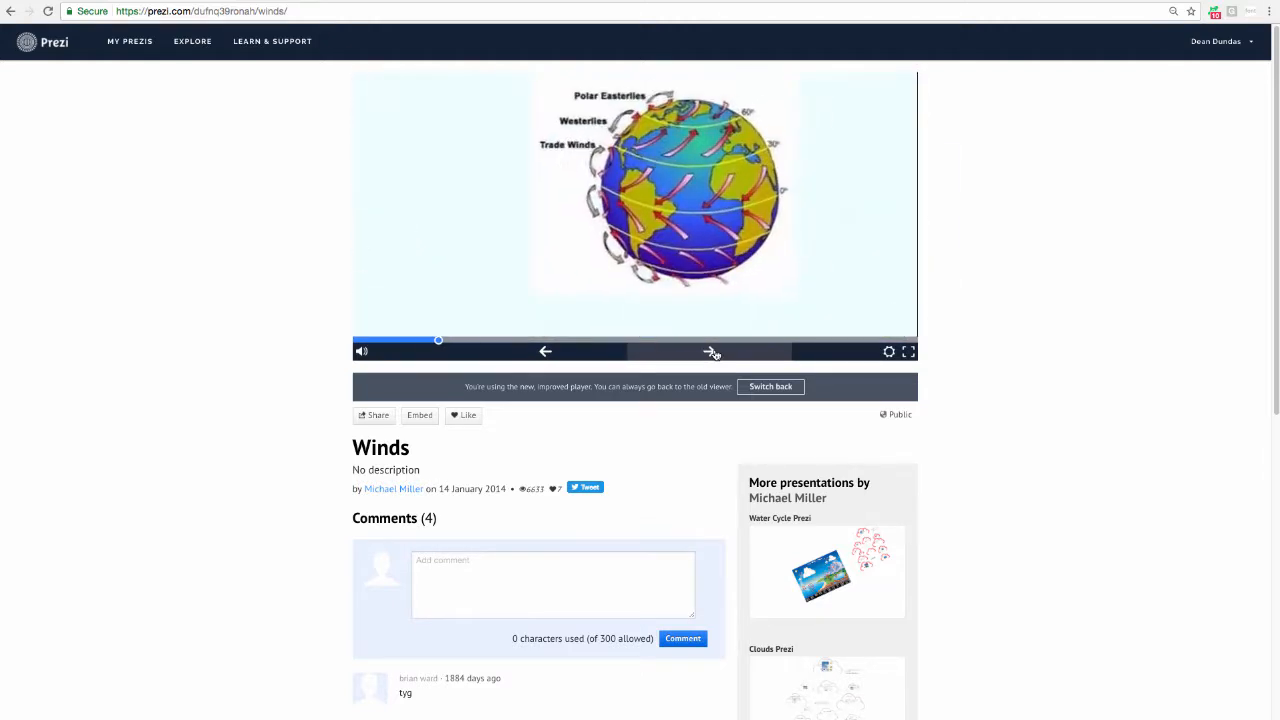
{"action": "left_click", "coordinate": [710, 352]}
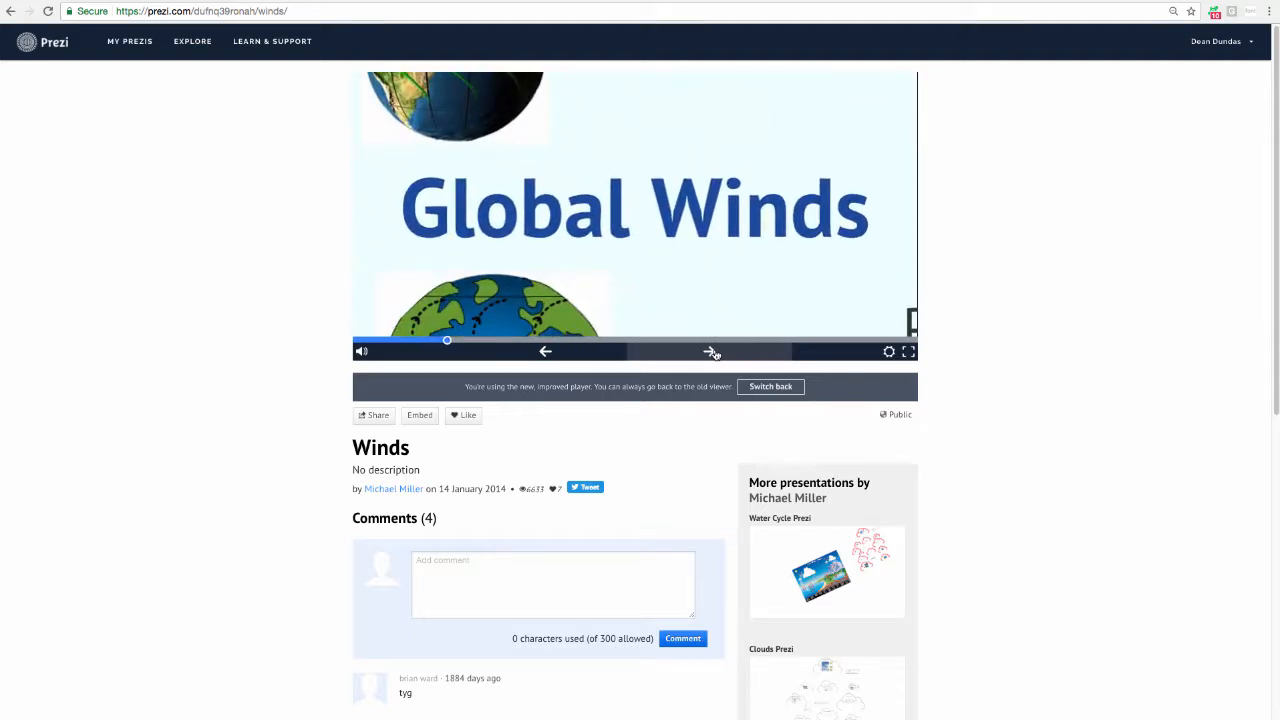
Copy the Winds presentation's embed code from Prezi and return to NotesMaster, placing the cursor below the Prezi introduction line.
{"action": "left_click", "coordinate": [420, 418]}
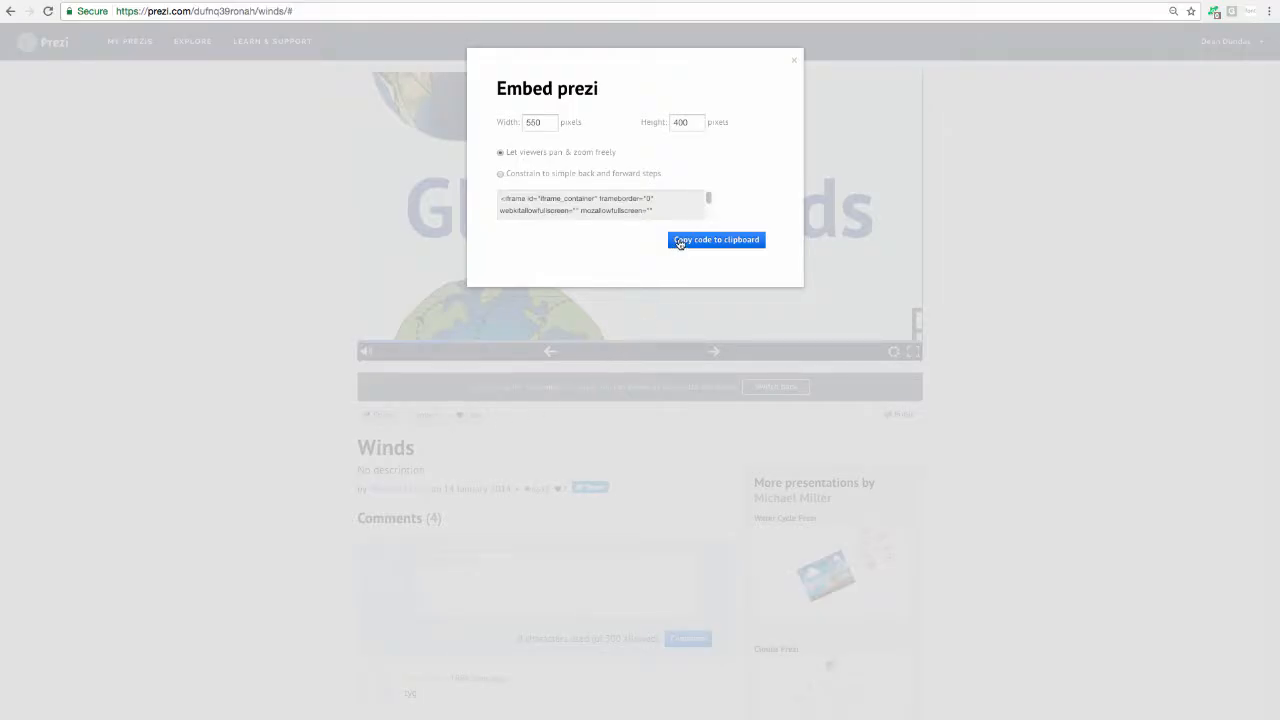
{"action": "left_click", "coordinate": [593, 212]}
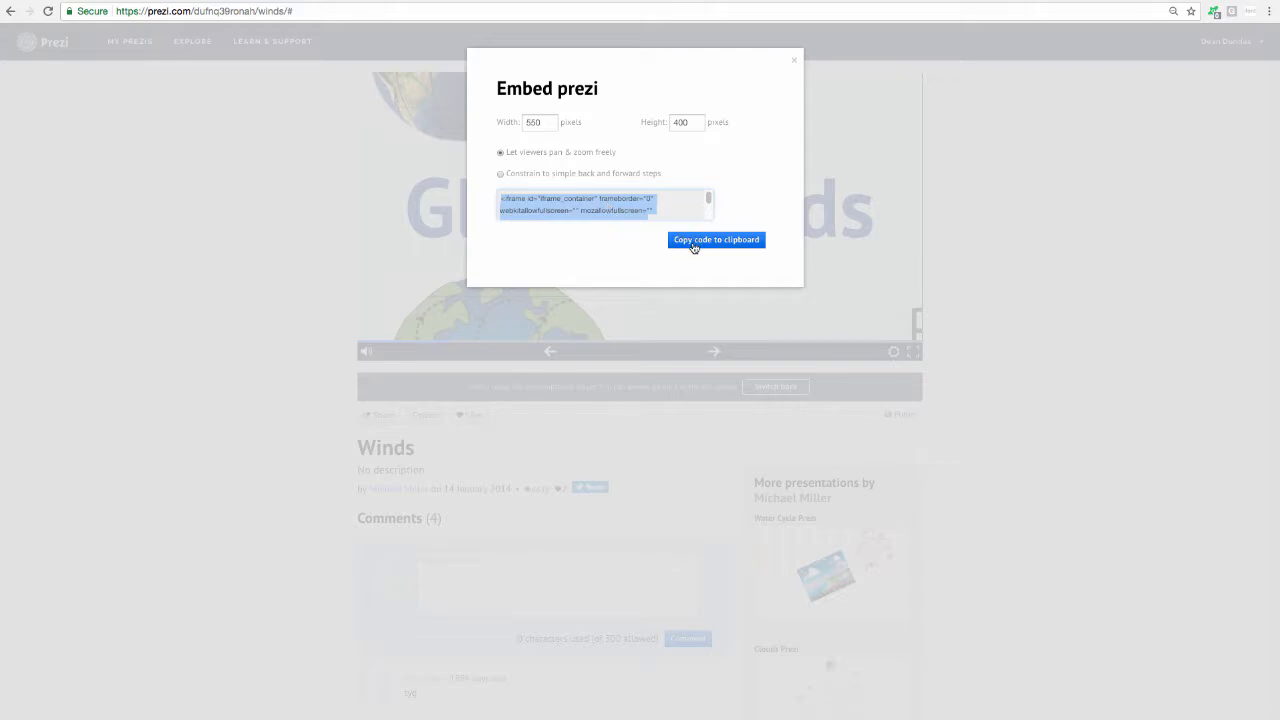
{"action": "left_click", "coordinate": [957, 1]}
{"action": "left_click", "coordinate": [340, 505]}
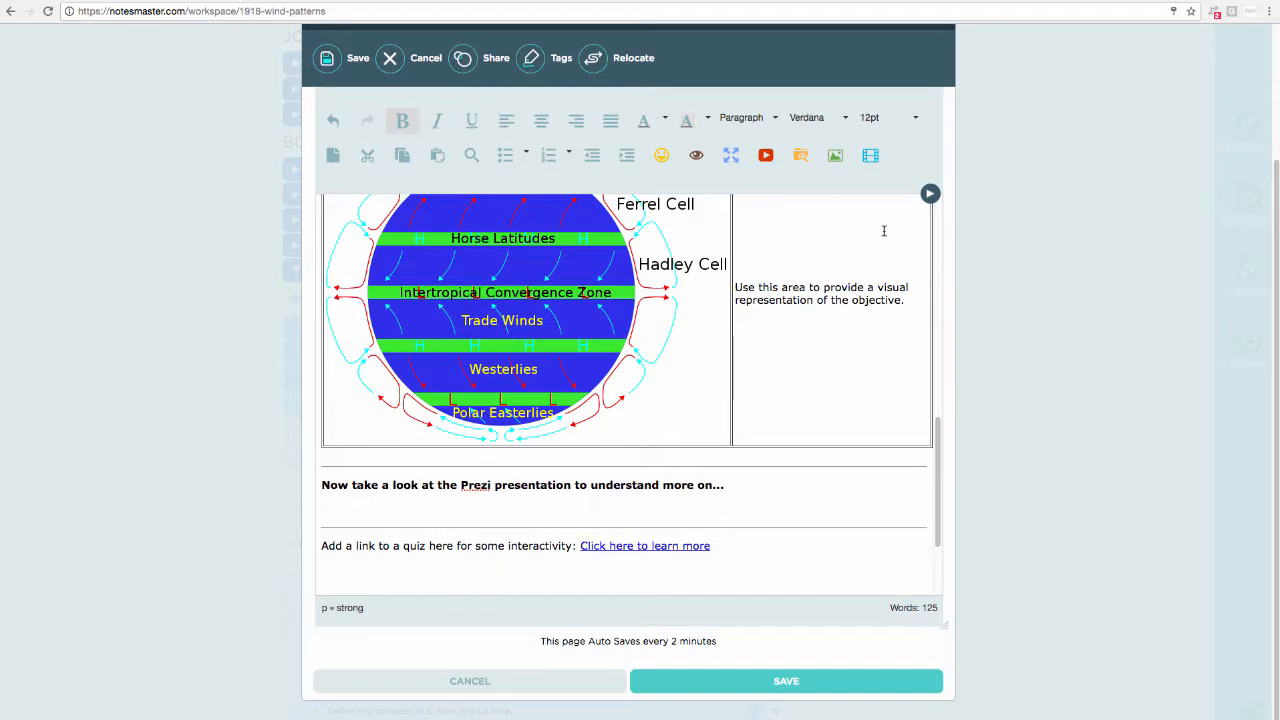
Embed the Winds presentation below the Prezi introduction line by inserting the copied iframe code as a video embed.
{"action": "left_click", "coordinate": [871, 156]}
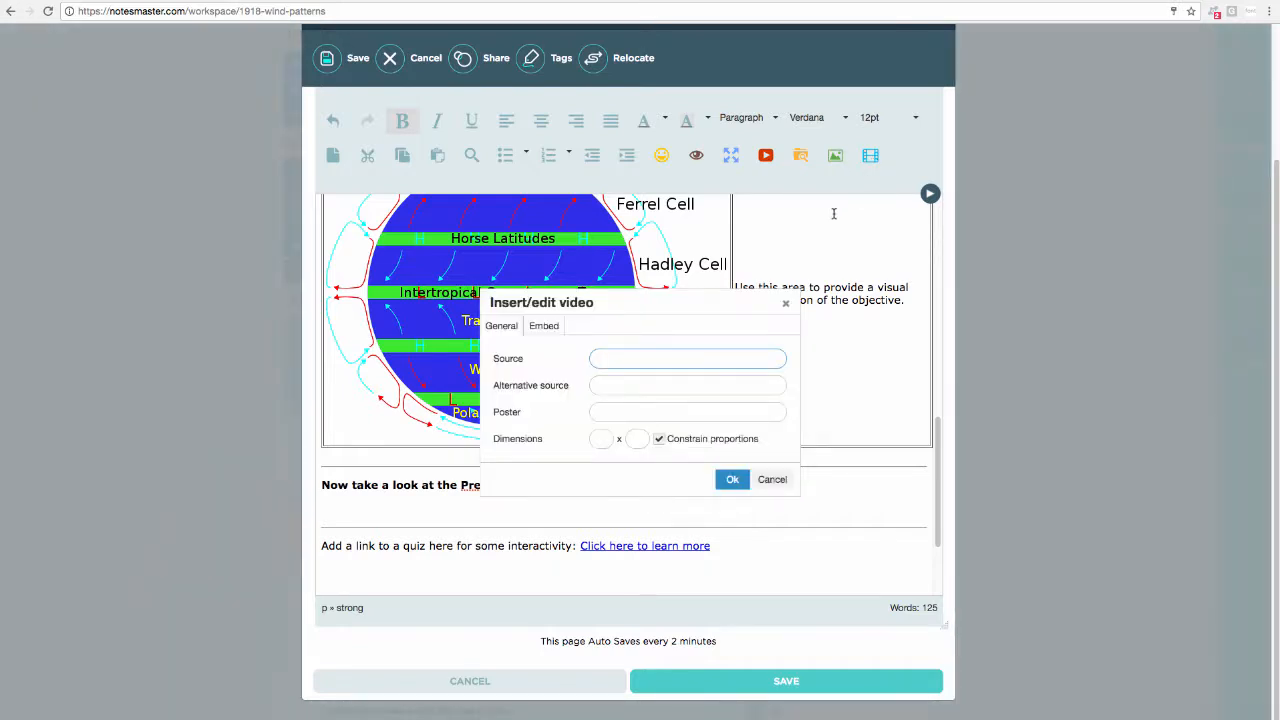
{"action": "left_click", "coordinate": [550, 333]}
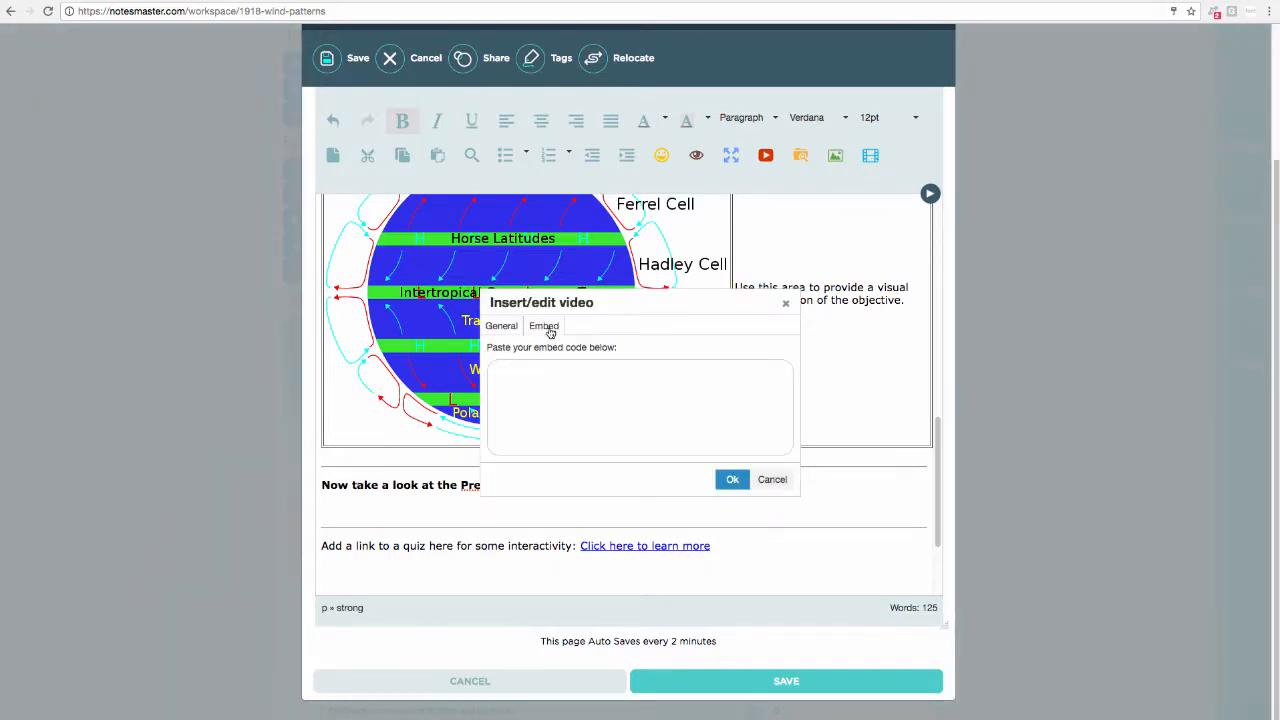
{"action": "left_click", "coordinate": [538, 386]}
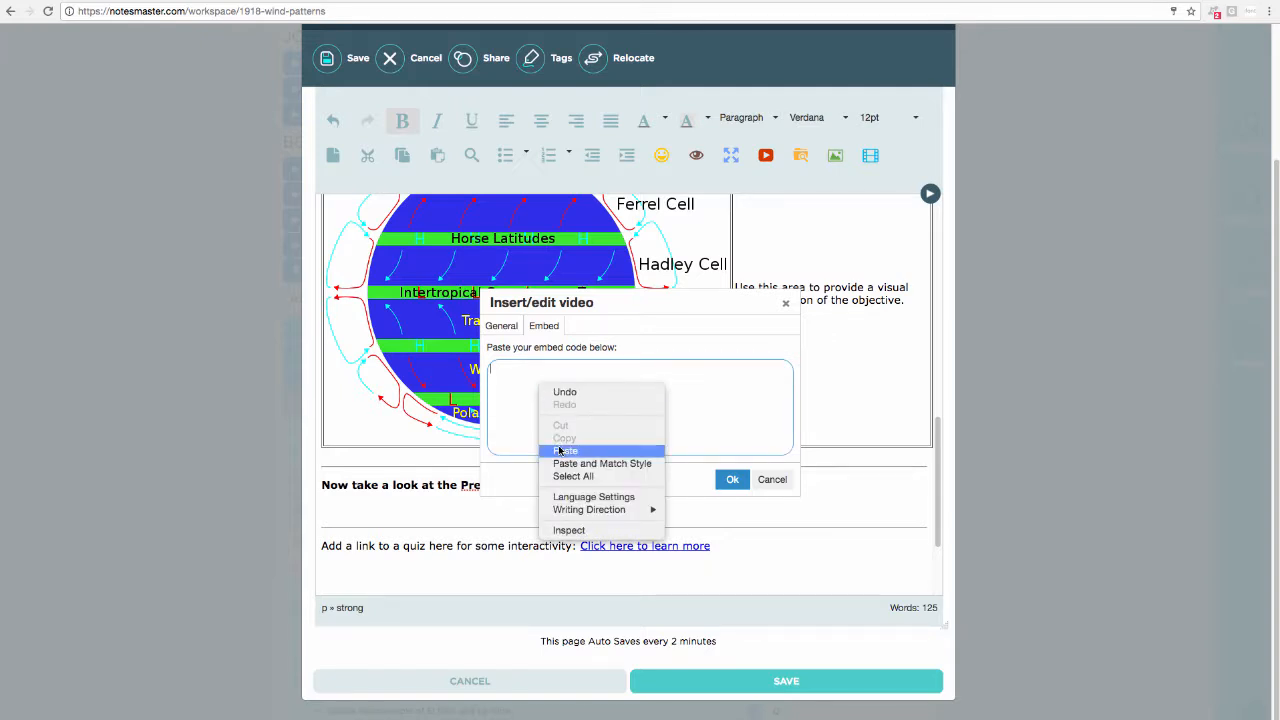
{"action": "left_click", "coordinate": [563, 450]}
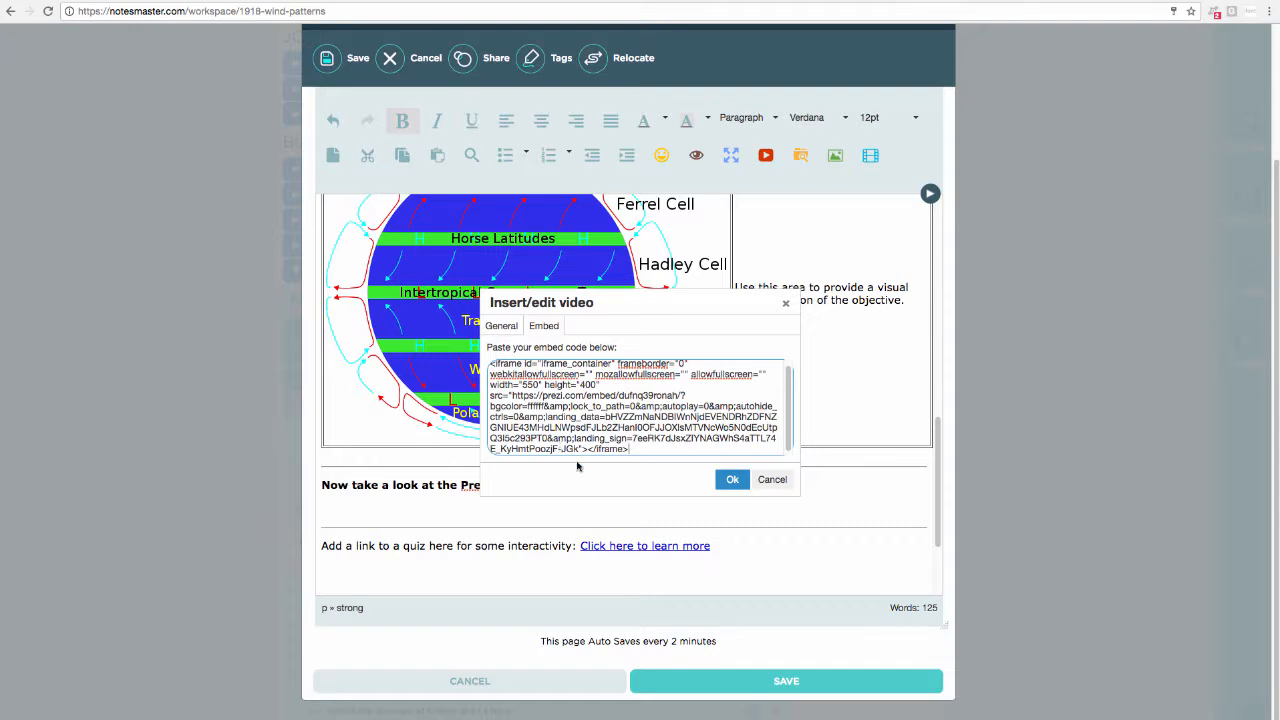
{"action": "left_click", "coordinate": [732, 479]}
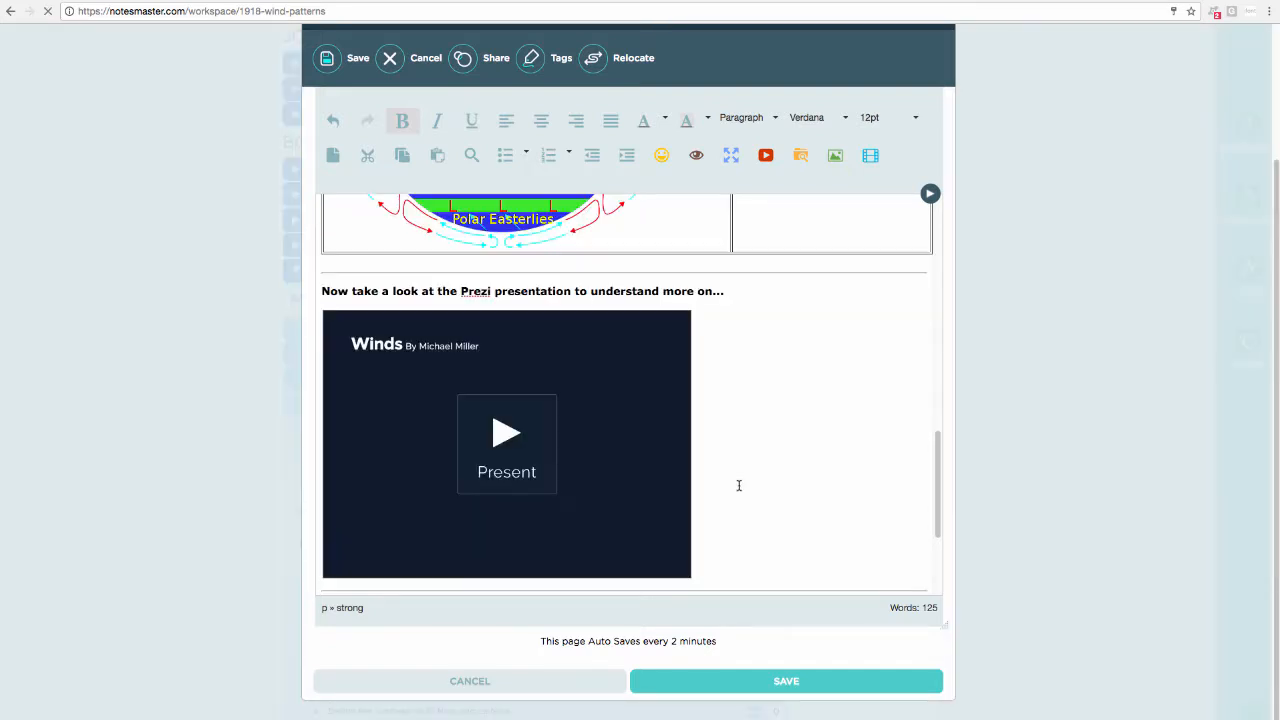
Start the embedded Winds presentation inside the resource editor to check that it plays.
{"action": "left_click", "coordinate": [537, 431]}
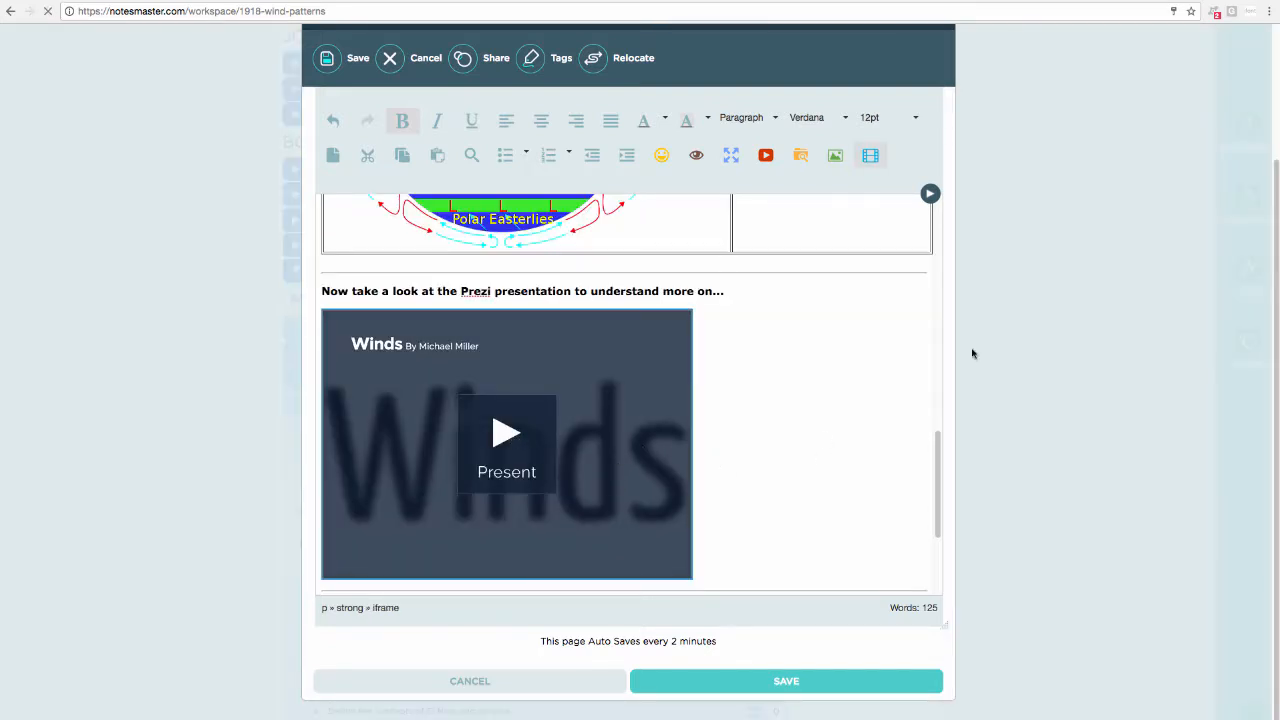
{"action": "left_click", "coordinate": [778, 439]}
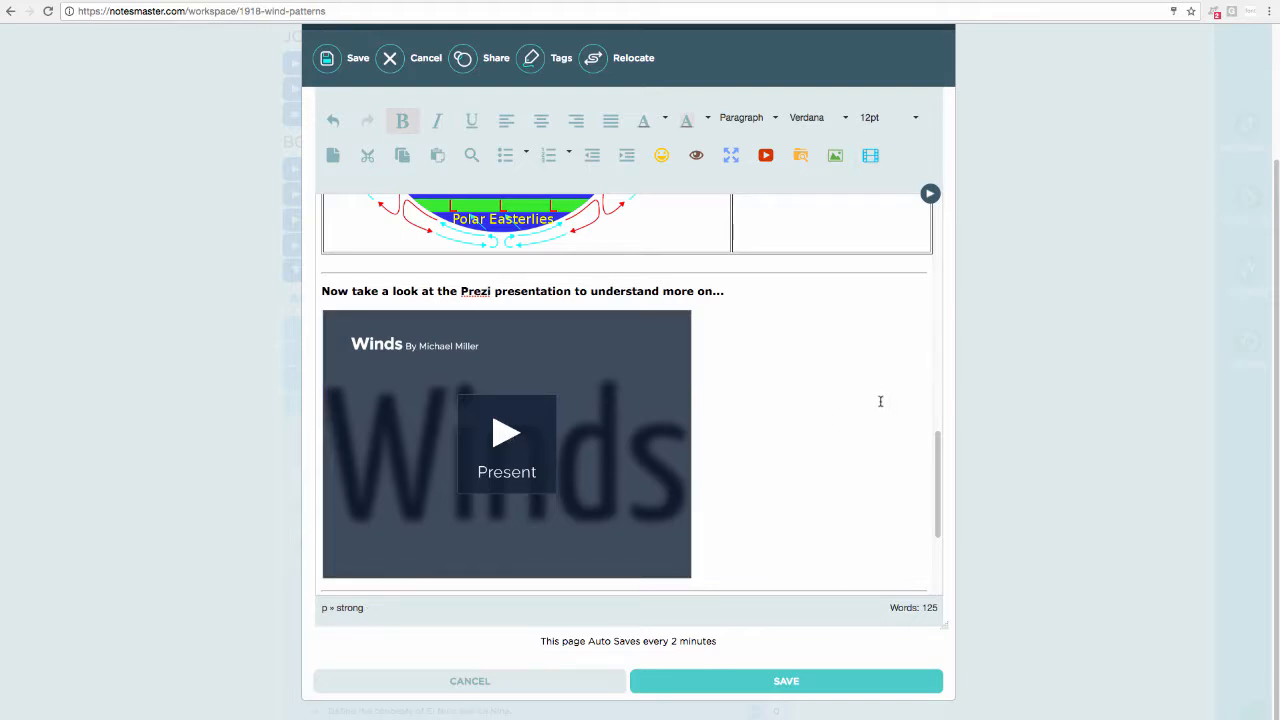
{"action": "scroll", "coordinate": [878, 403], "scroll_direction": "down", "scroll_amount": 2}
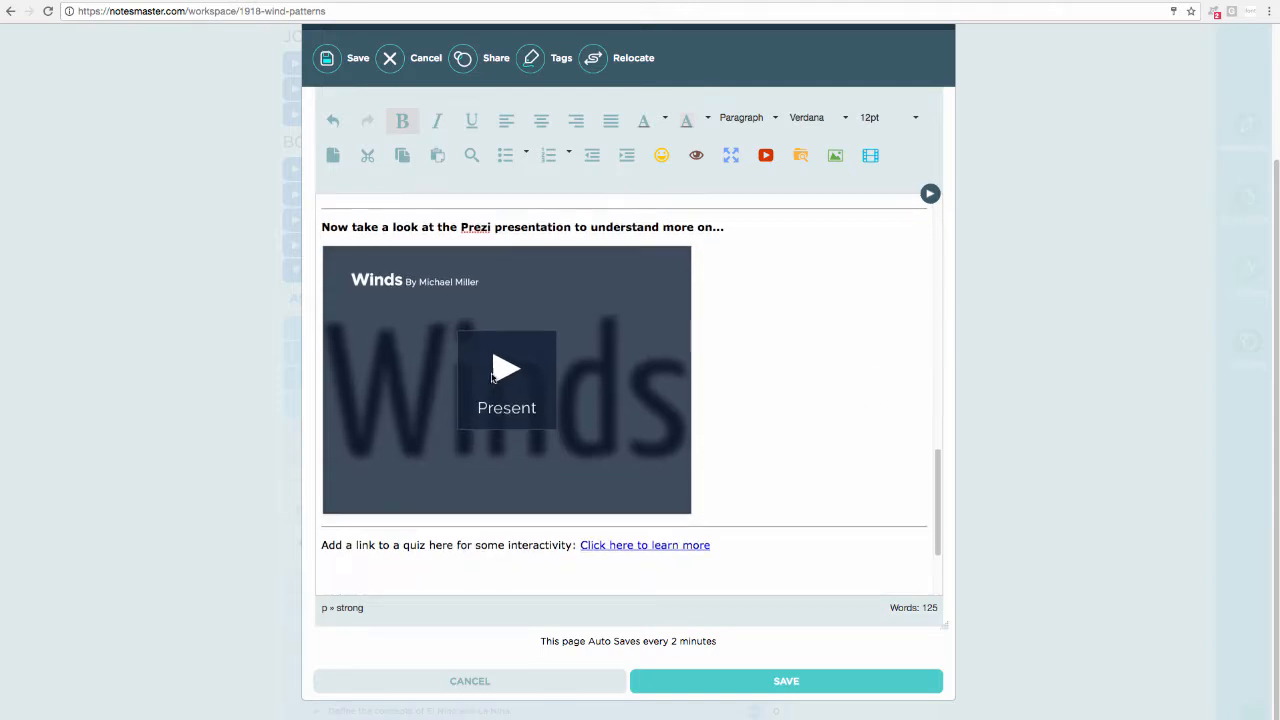
{"action": "left_click", "coordinate": [500, 450]}
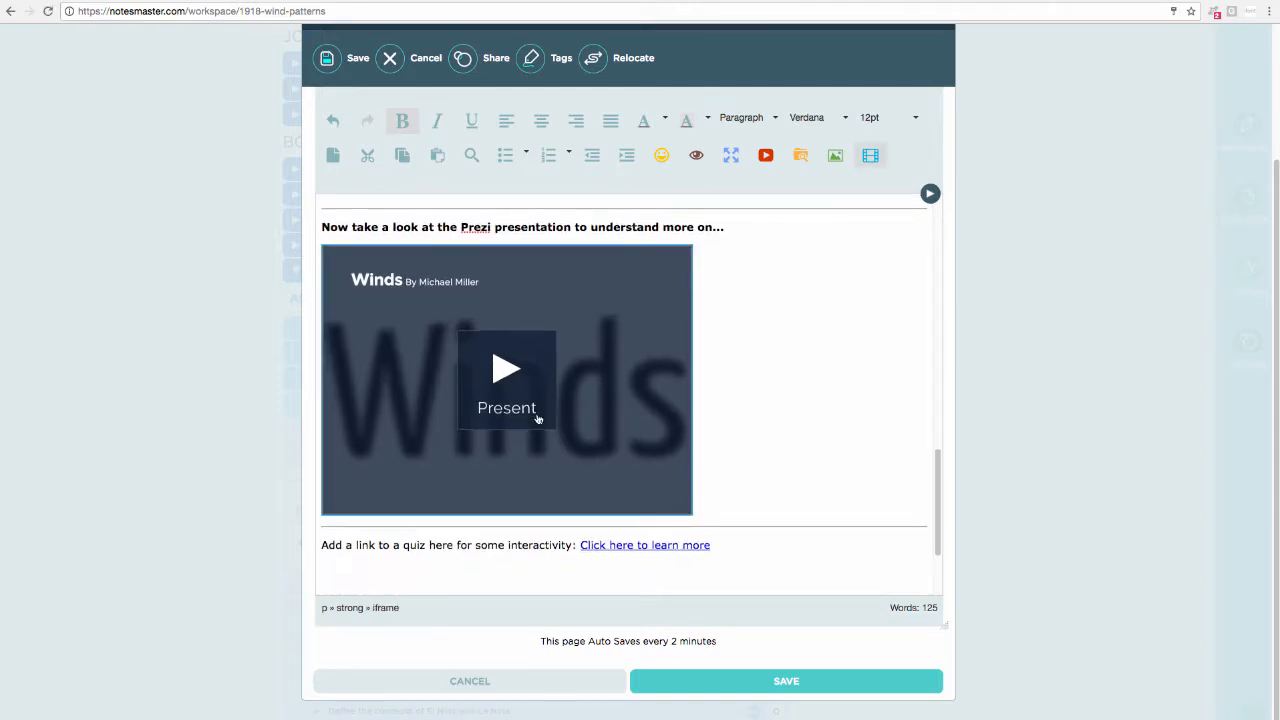
{"action": "left_click", "coordinate": [509, 376]}
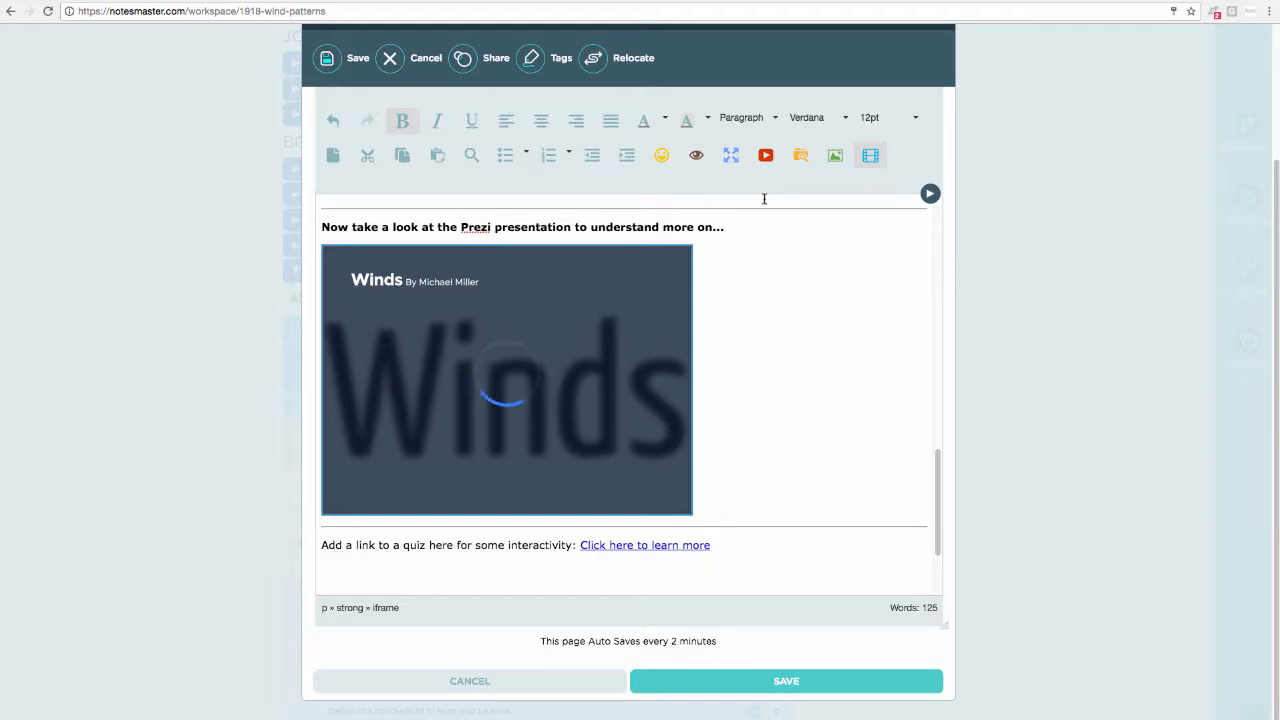
Replace the ellipsis ending the Prezi introduction line with "- it will load shortly.".
{"action": "left_click", "coordinate": [743, 227]}
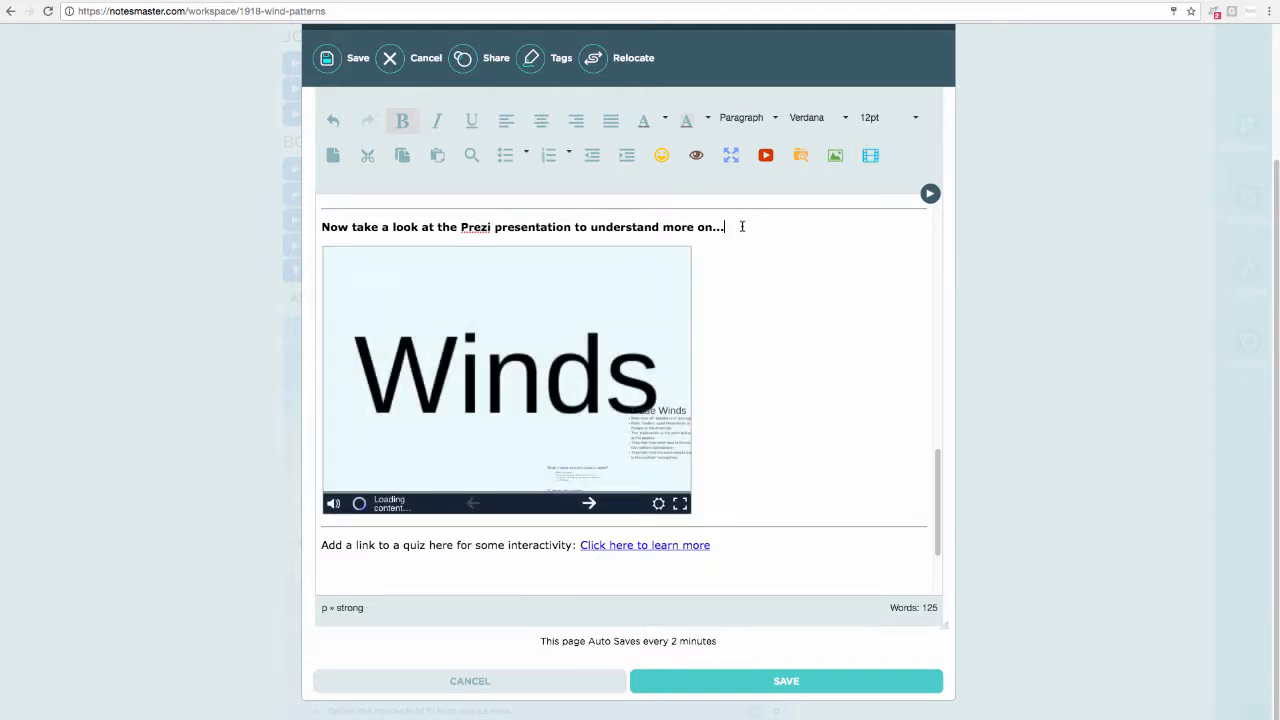
{"action": "key", "text": "BackSpace"}
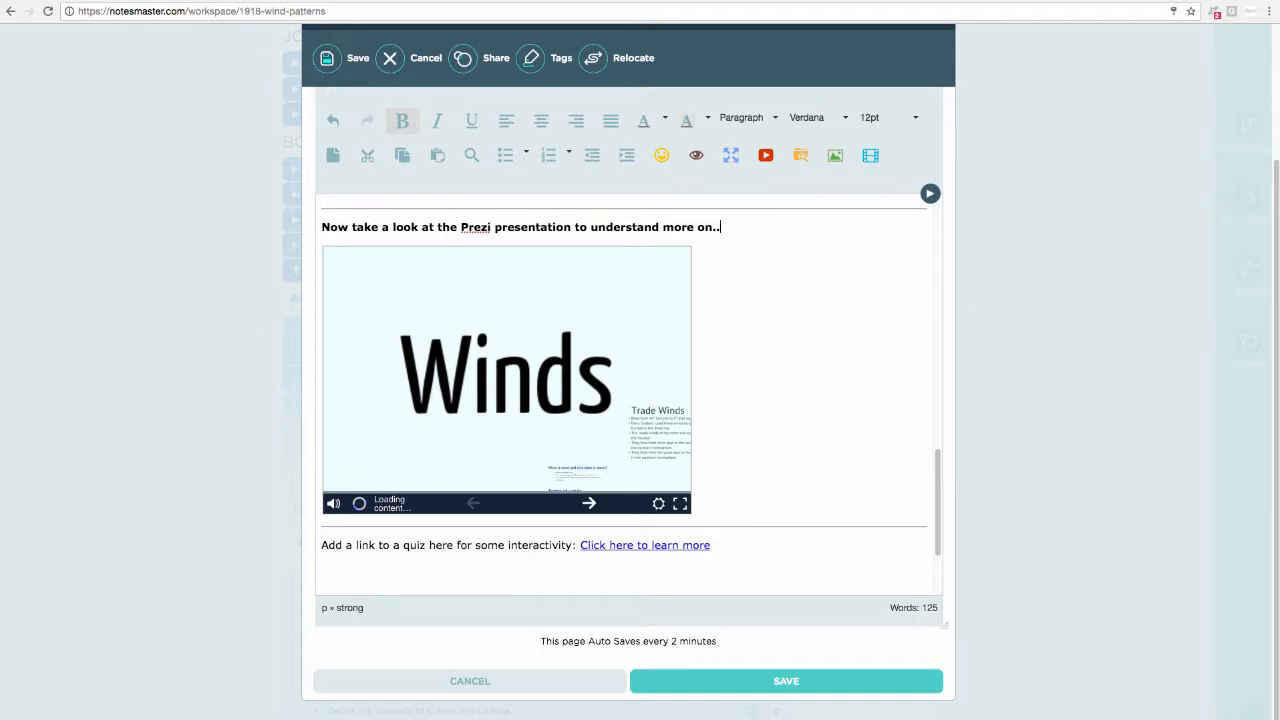
{"action": "key", "text": "BackSpace"}
{"action": "key", "text": "BackSpace"}
{"action": "type", "text": "- it will load shortly."}
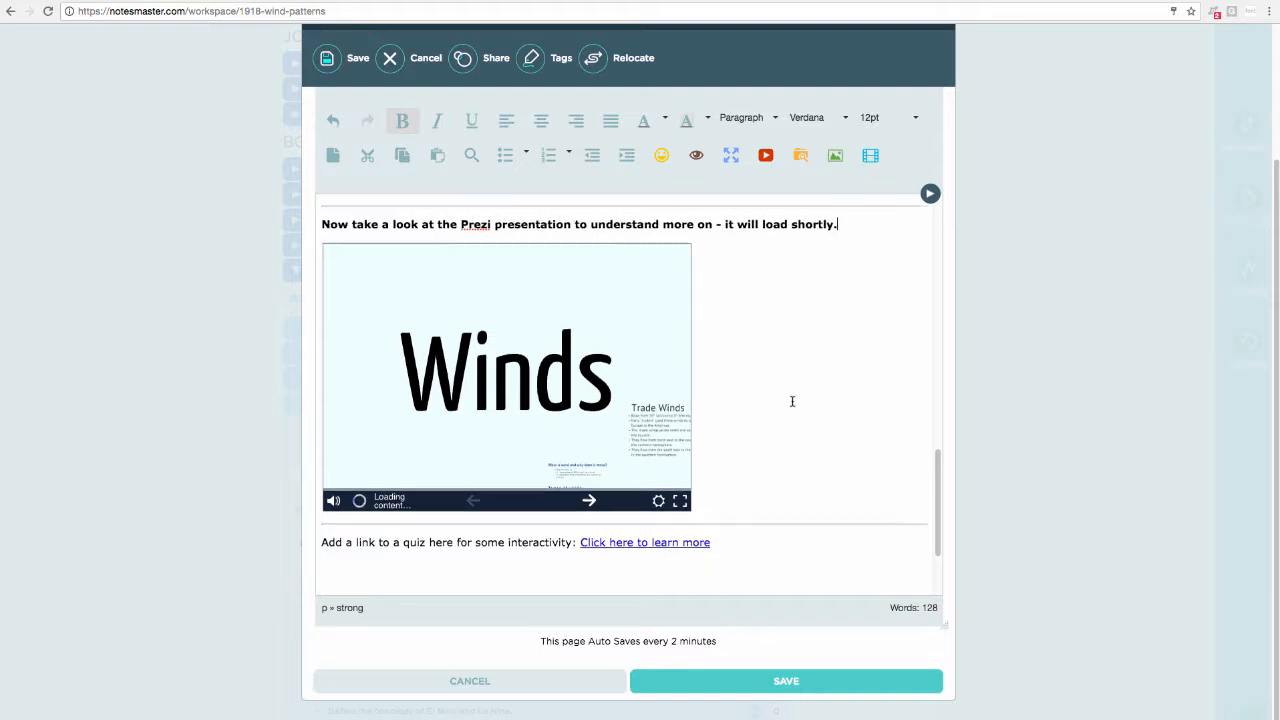
Review the Wind Patterns resource from its introduction through the video, image and Prezi sections to the quiz link line.
{"action": "scroll", "coordinate": [791, 400], "scroll_direction": "down", "scroll_amount": 2}
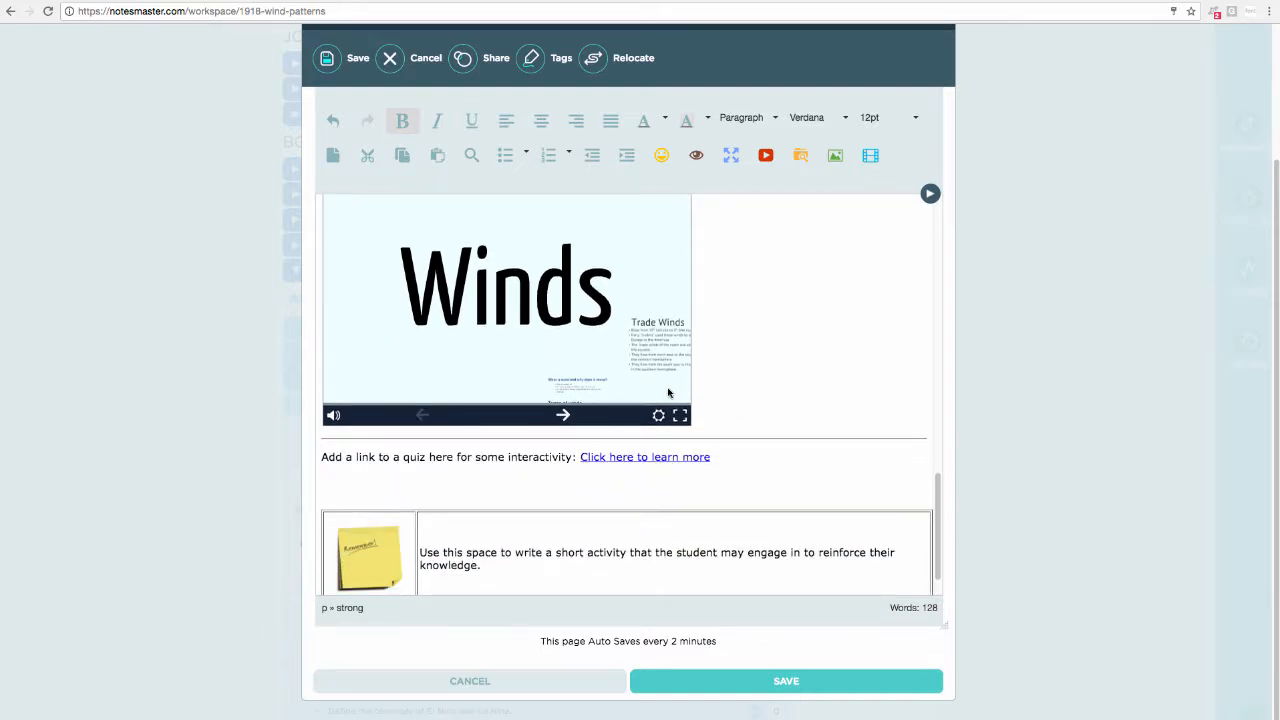
{"action": "scroll", "coordinate": [668, 393], "scroll_direction": "up", "scroll_amount": 15}
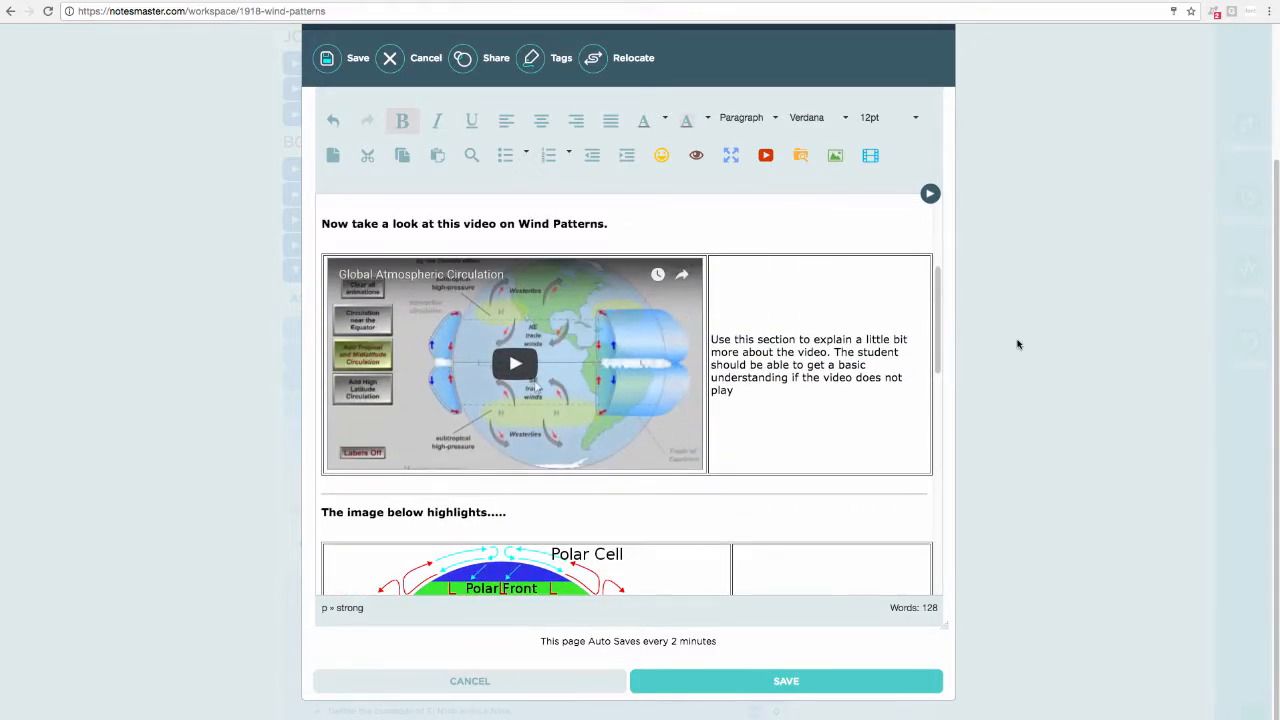
{"action": "scroll", "coordinate": [837, 386], "scroll_direction": "up", "scroll_amount": 6}
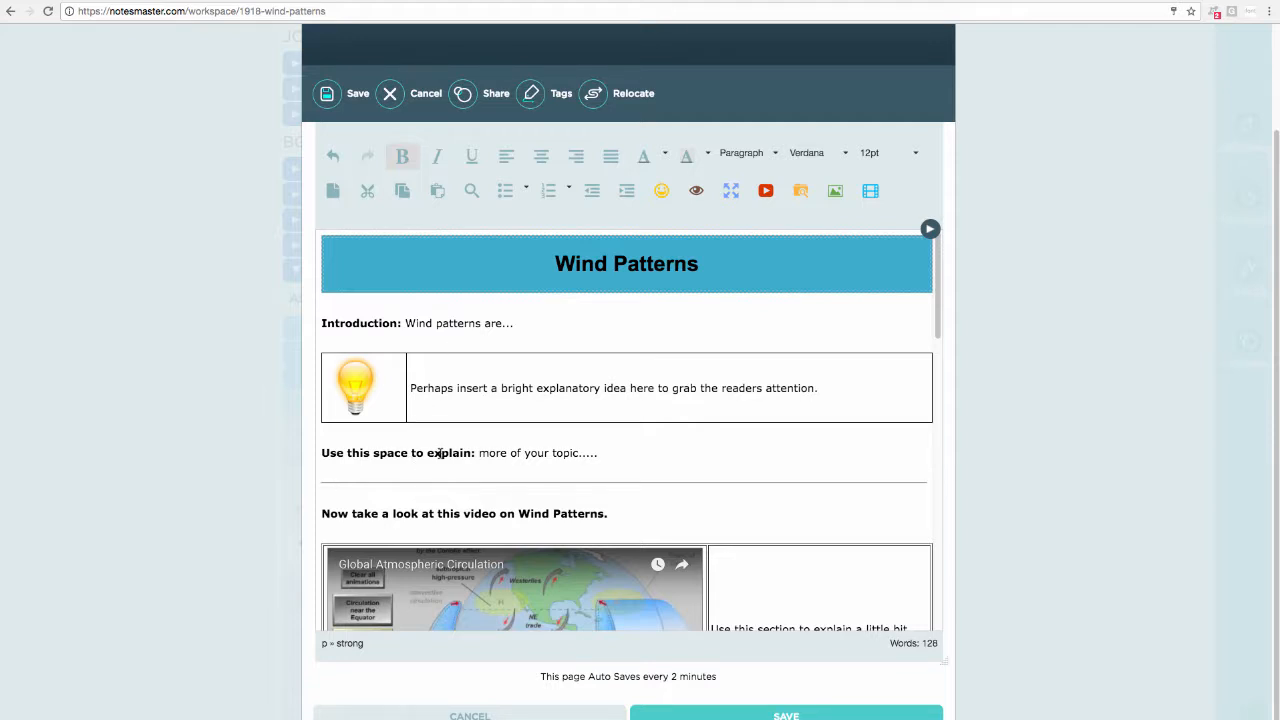
{"action": "scroll", "coordinate": [440, 453], "scroll_direction": "down", "scroll_amount": 3}
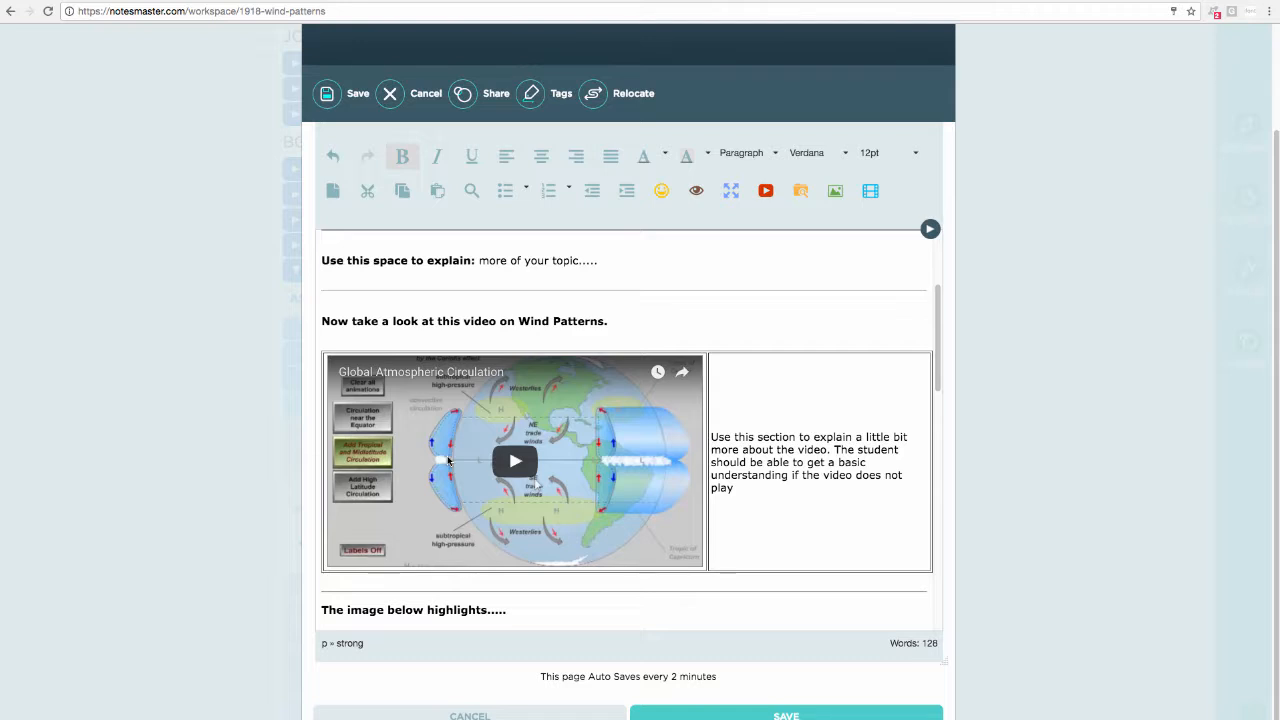
{"action": "scroll", "coordinate": [448, 460], "scroll_direction": "down", "scroll_amount": 5}
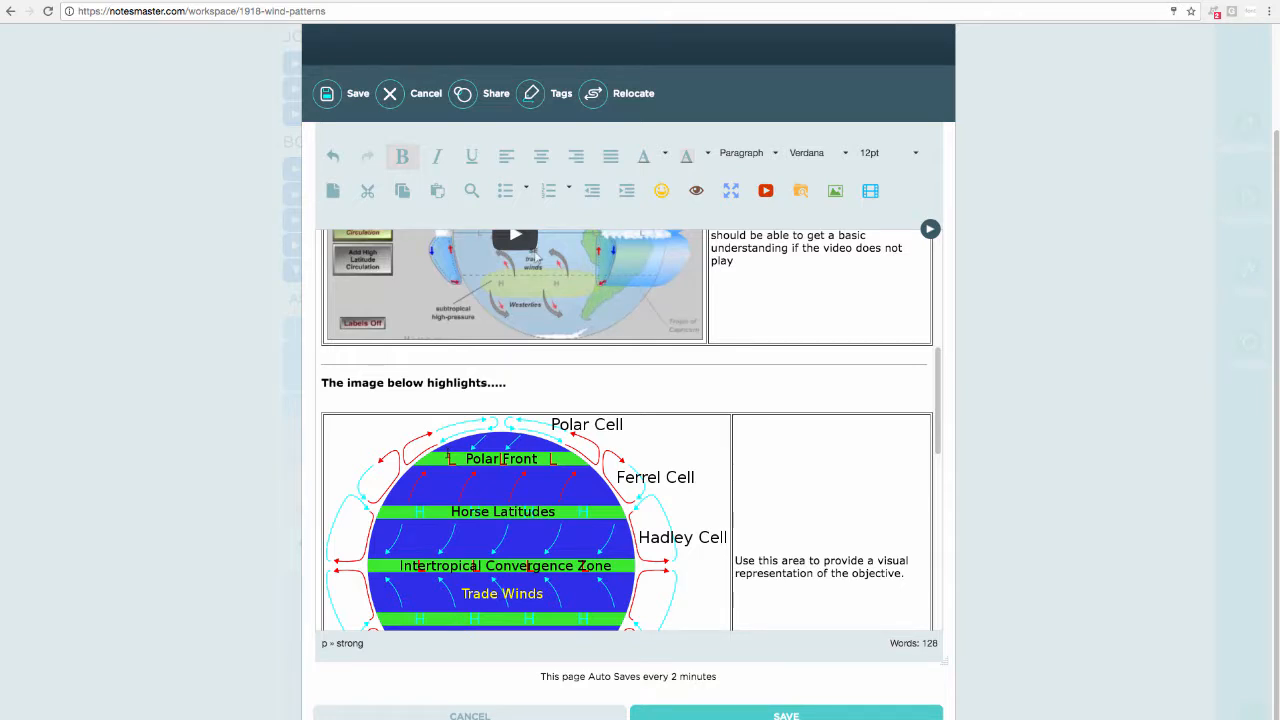
{"action": "scroll", "coordinate": [491, 428], "scroll_direction": "down", "scroll_amount": 1}
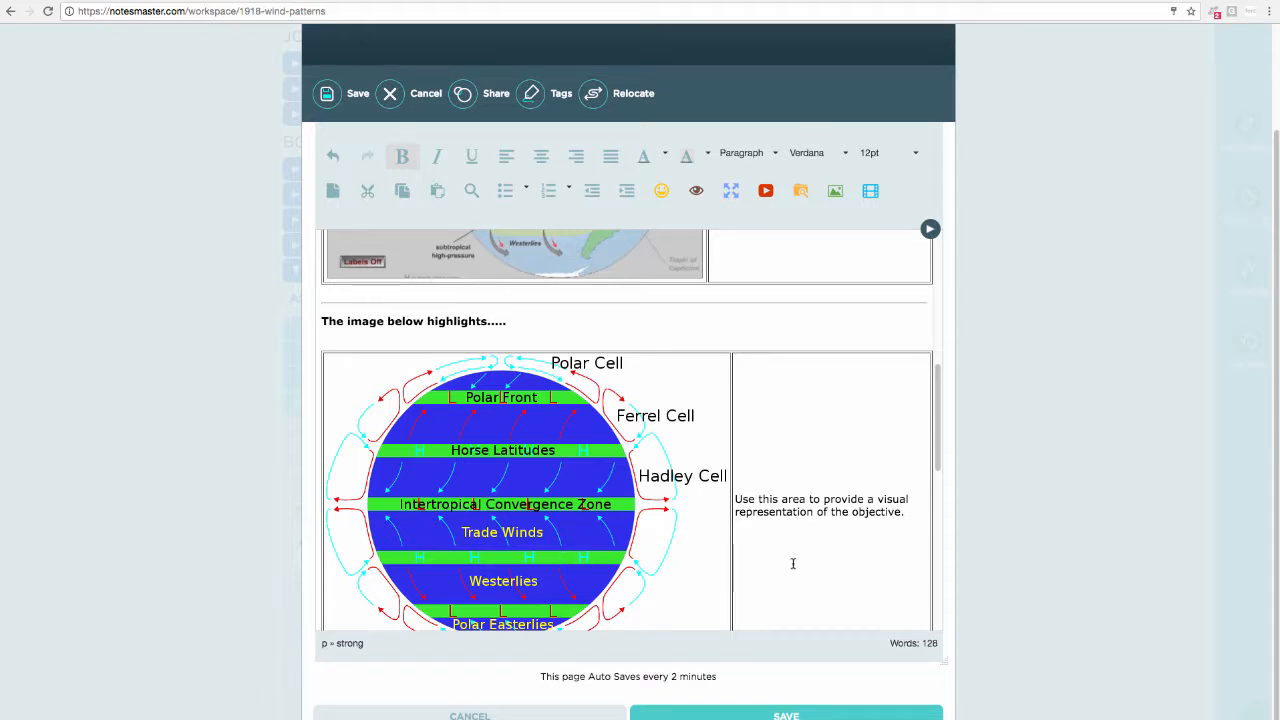
{"action": "scroll", "coordinate": [780, 522], "scroll_direction": "up", "scroll_amount": 5}
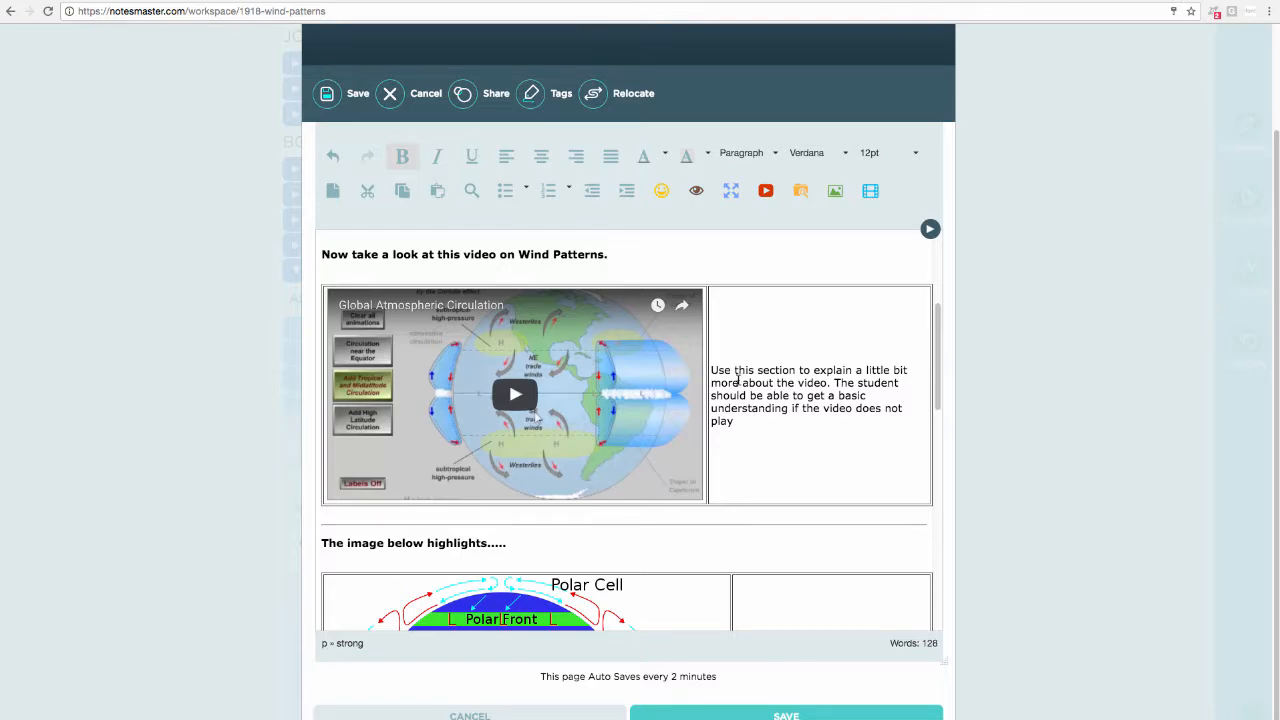
{"action": "scroll", "coordinate": [737, 380], "scroll_direction": "down", "scroll_amount": 10}
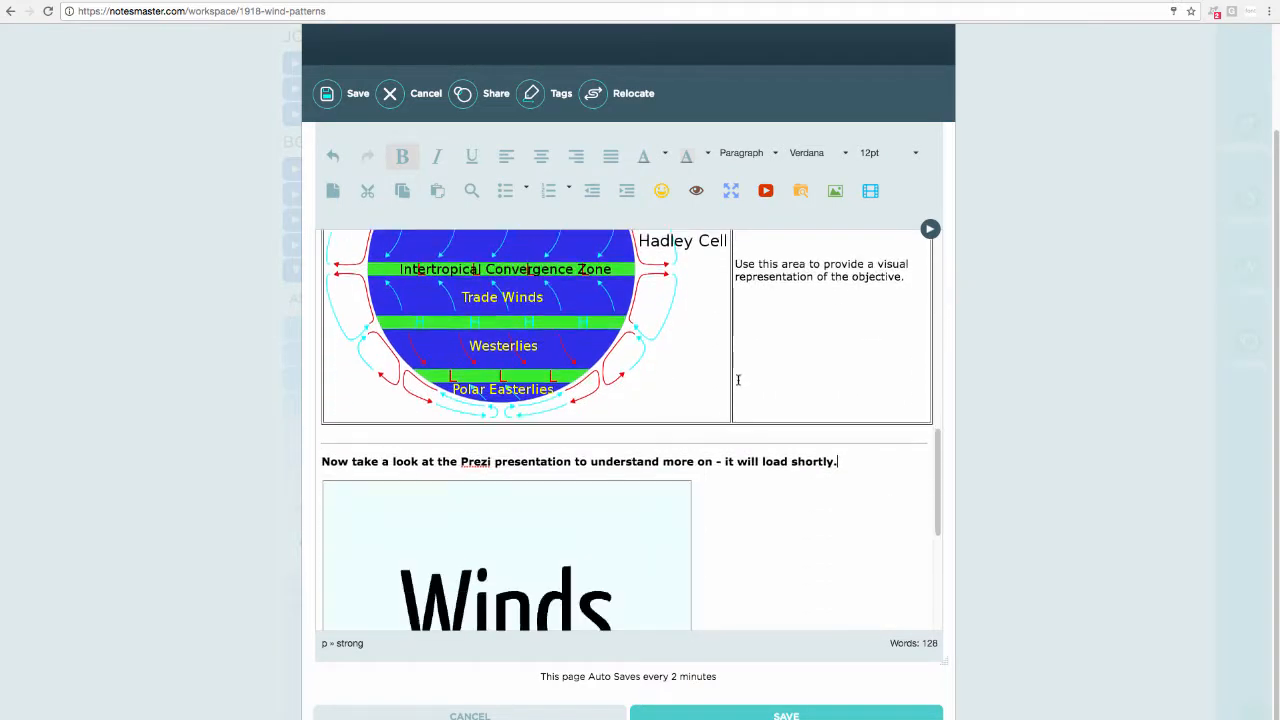
{"action": "scroll", "coordinate": [738, 379], "scroll_direction": "down", "scroll_amount": 4}
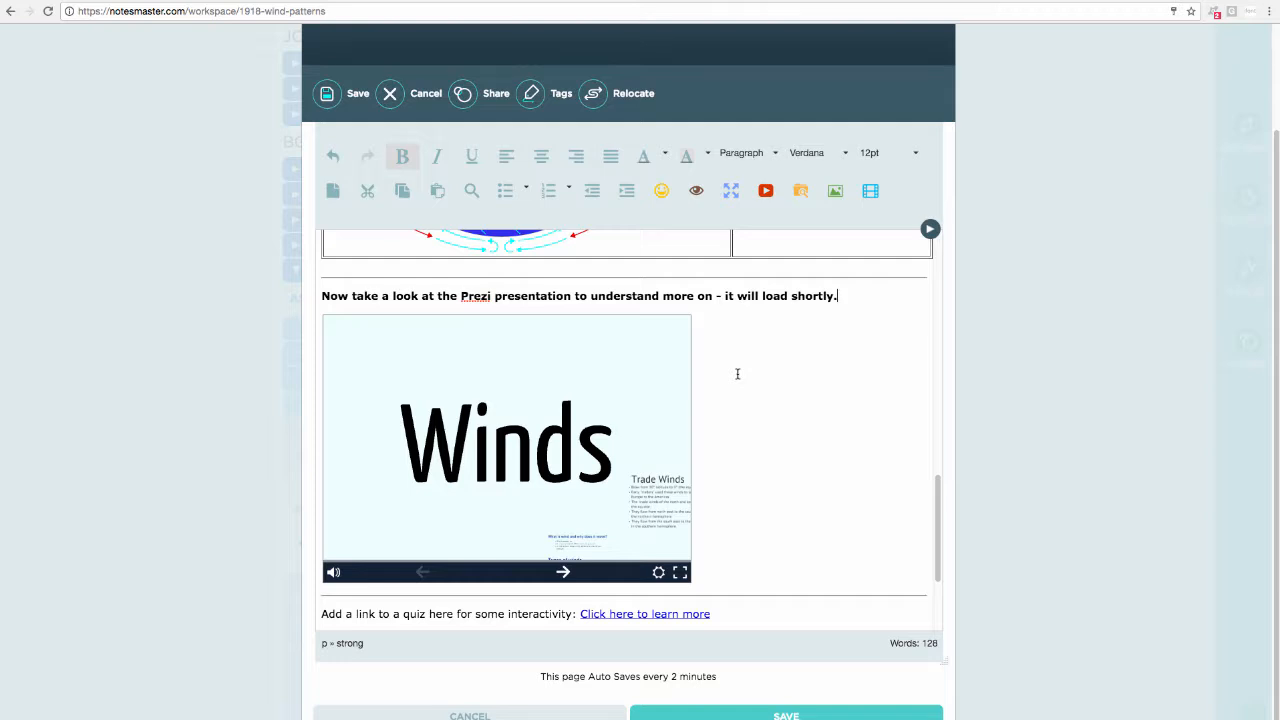
{"action": "scroll", "coordinate": [737, 374], "scroll_direction": "down", "scroll_amount": 4}
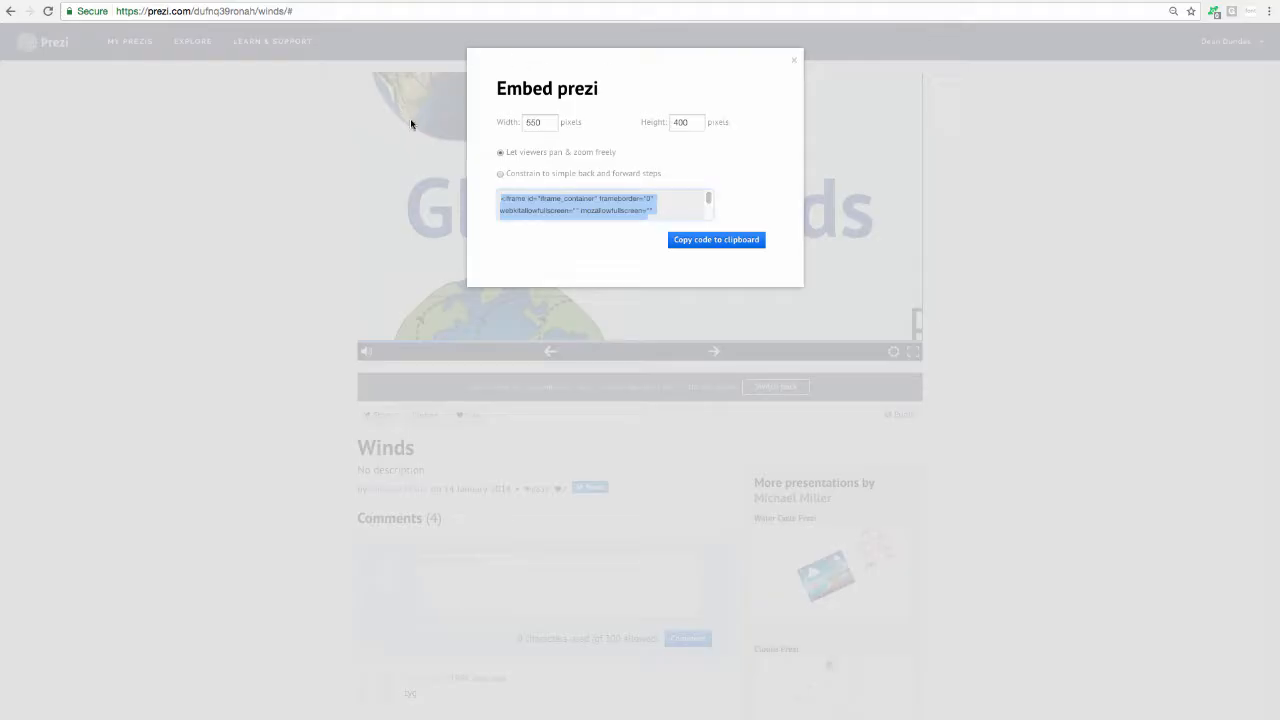
Leave the Winds presentation on Prezi for the Google results and search for "wind patterns quiz".
{"action": "left_click", "coordinate": [12, 17]}
{"action": "left_click", "coordinate": [12, 20]}
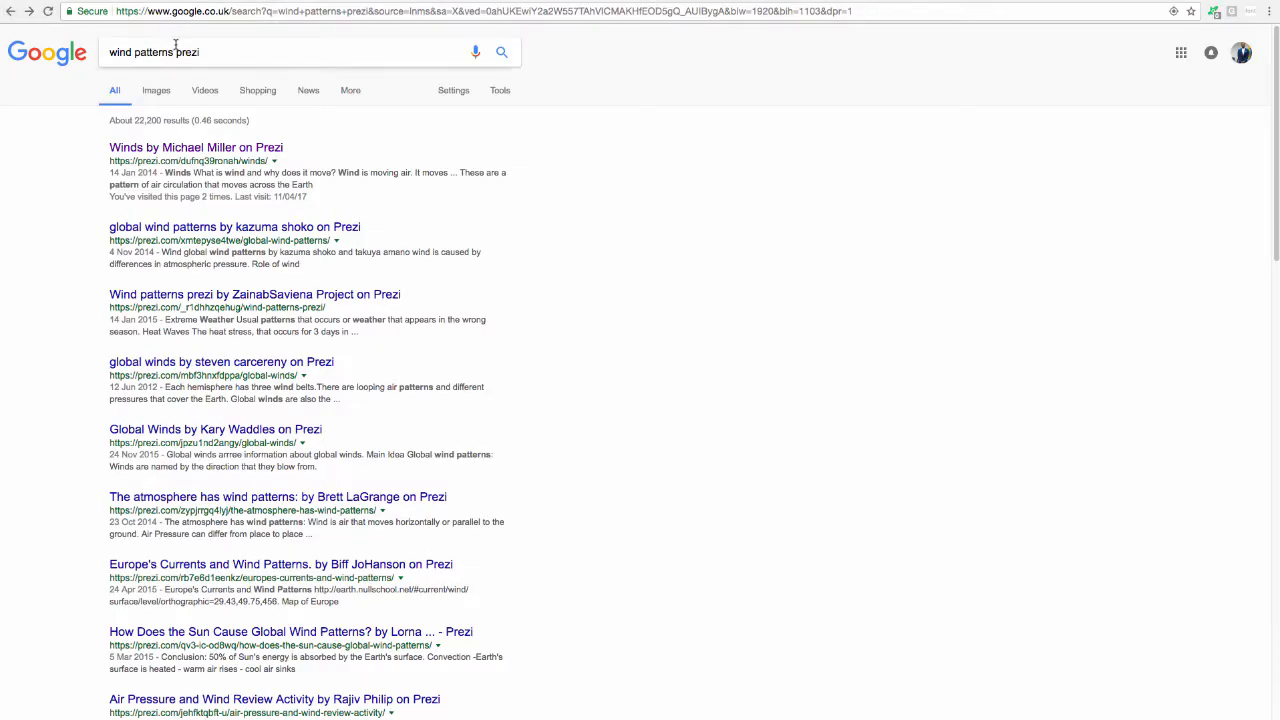
{"action": "double_click", "coordinate": [197, 50]}
{"action": "type", "text": "q"}
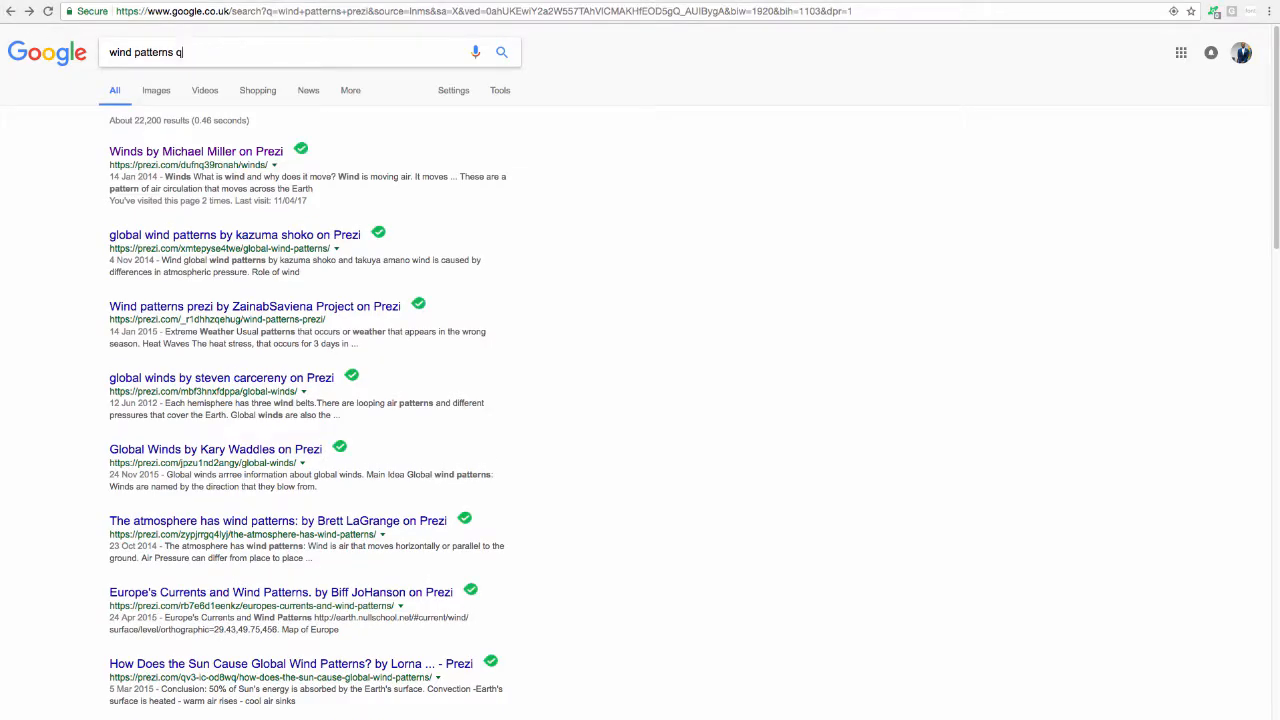
{"action": "type", "text": "uiz"}
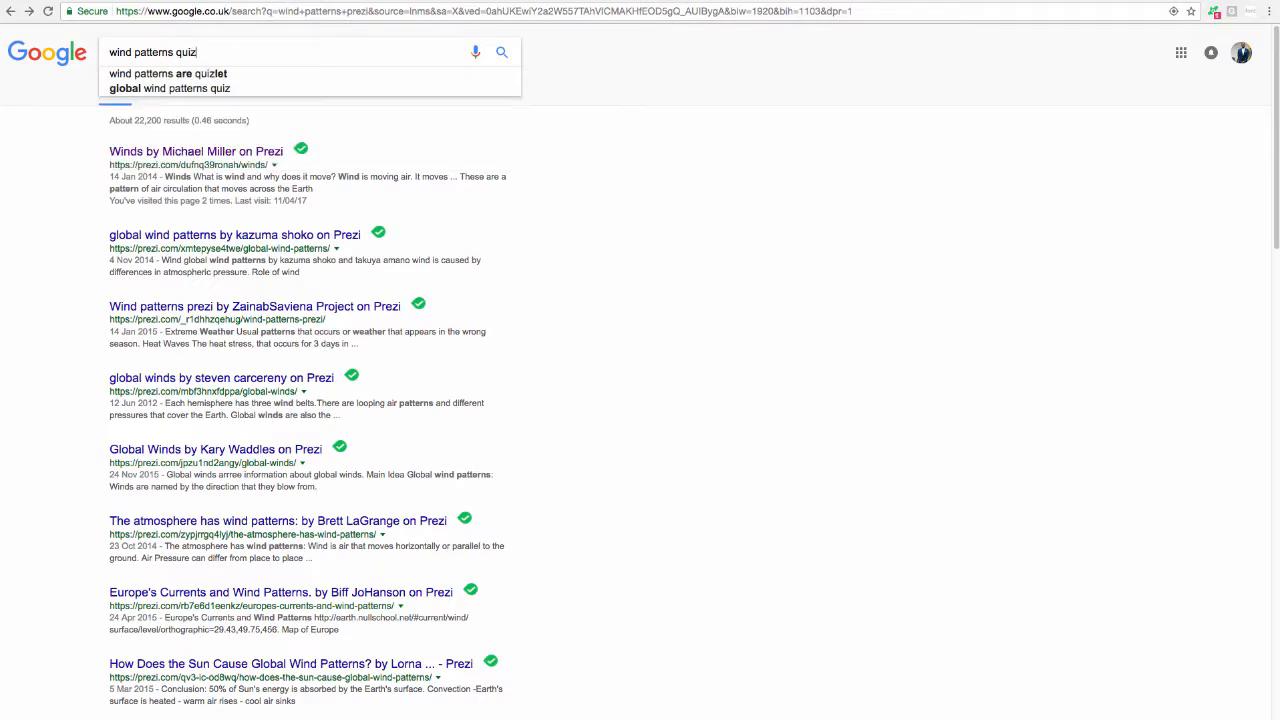
{"action": "key", "text": "Return"}
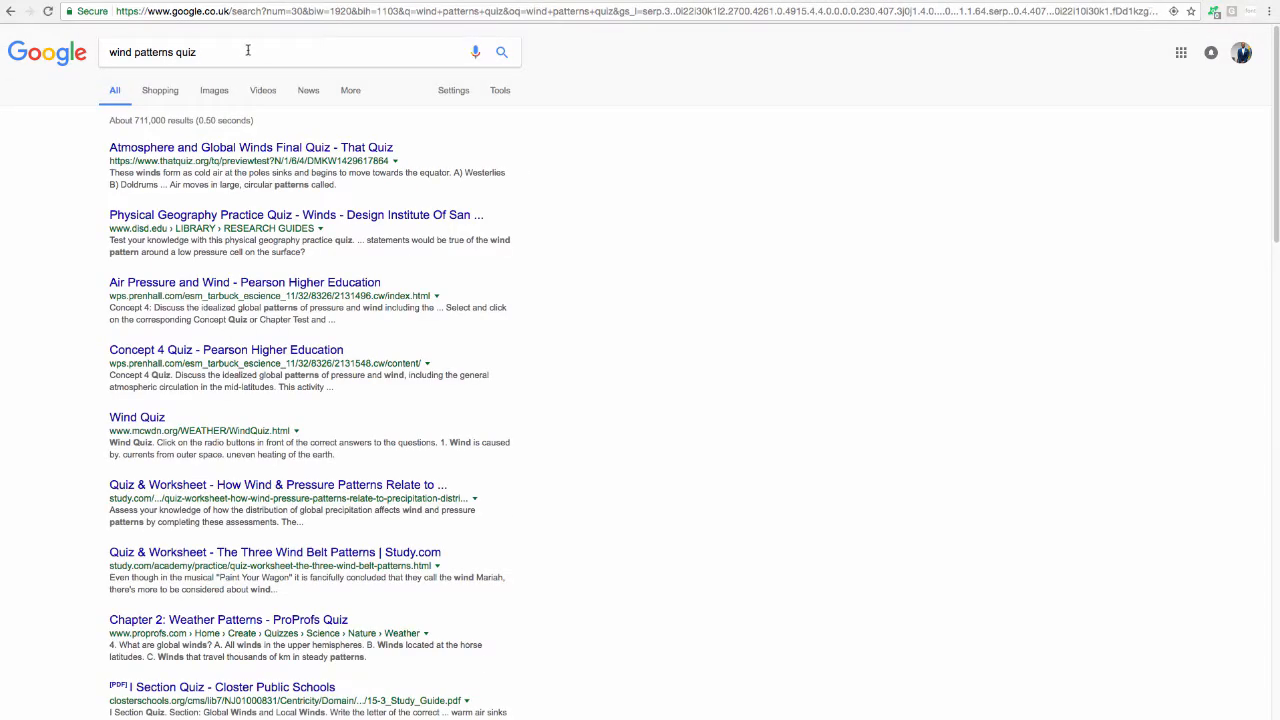
Open the "Atmosphere and Global Winds Final Quiz" from That Quiz, examine whether its questions suit the topic, and return to the results.
{"action": "left_click", "coordinate": [161, 151]}
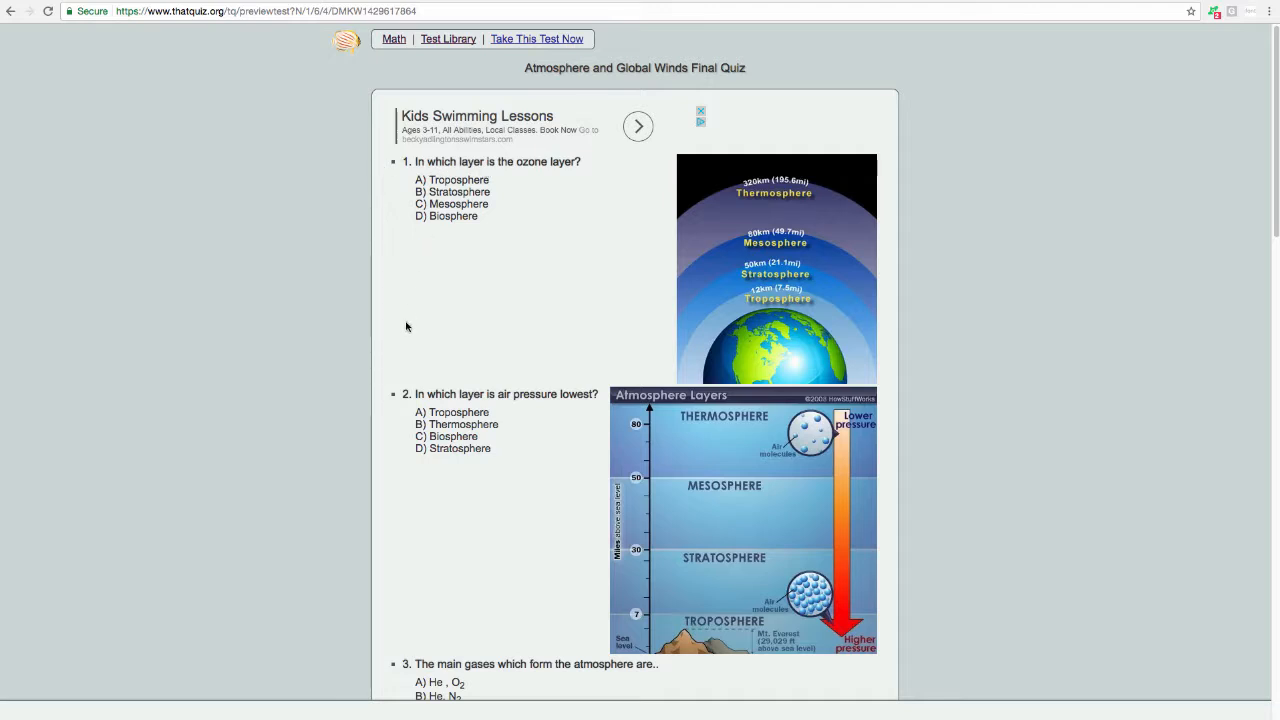
{"action": "scroll", "coordinate": [428, 449], "scroll_direction": "down", "scroll_amount": 3}
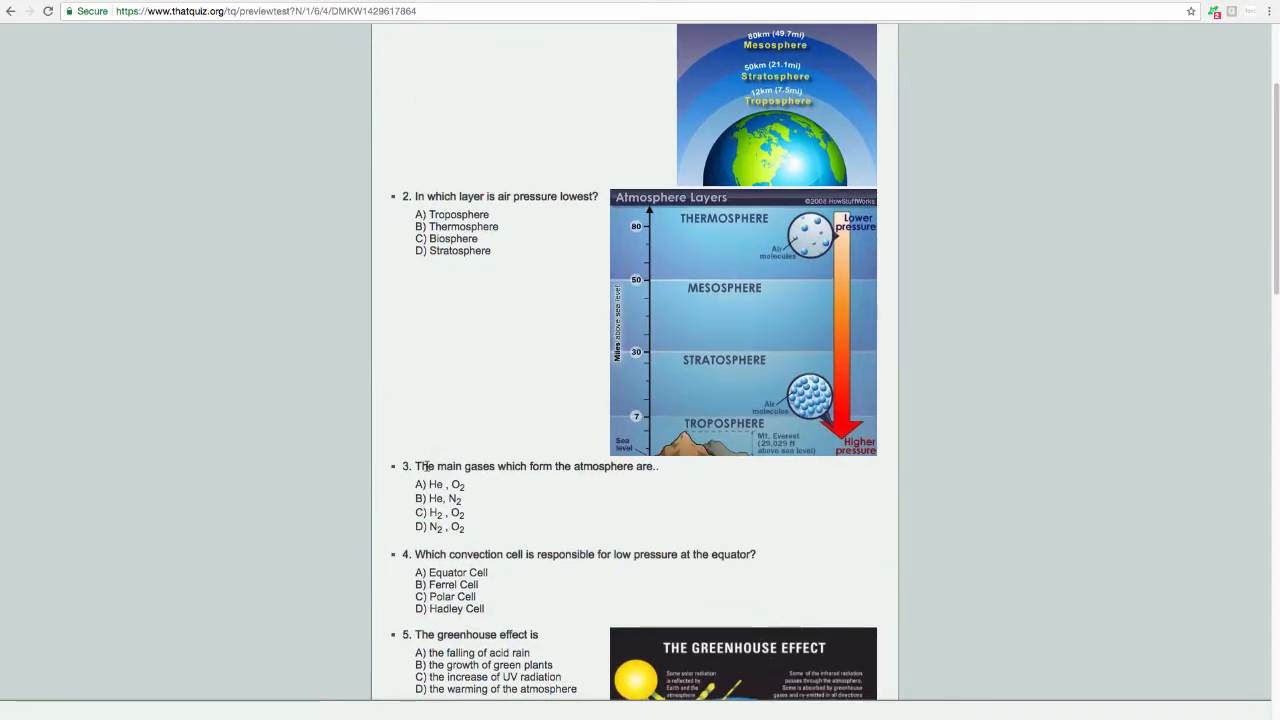
{"action": "scroll", "coordinate": [428, 497], "scroll_direction": "down", "scroll_amount": 2}
{"action": "scroll", "coordinate": [430, 494], "scroll_direction": "up", "scroll_amount": 5}
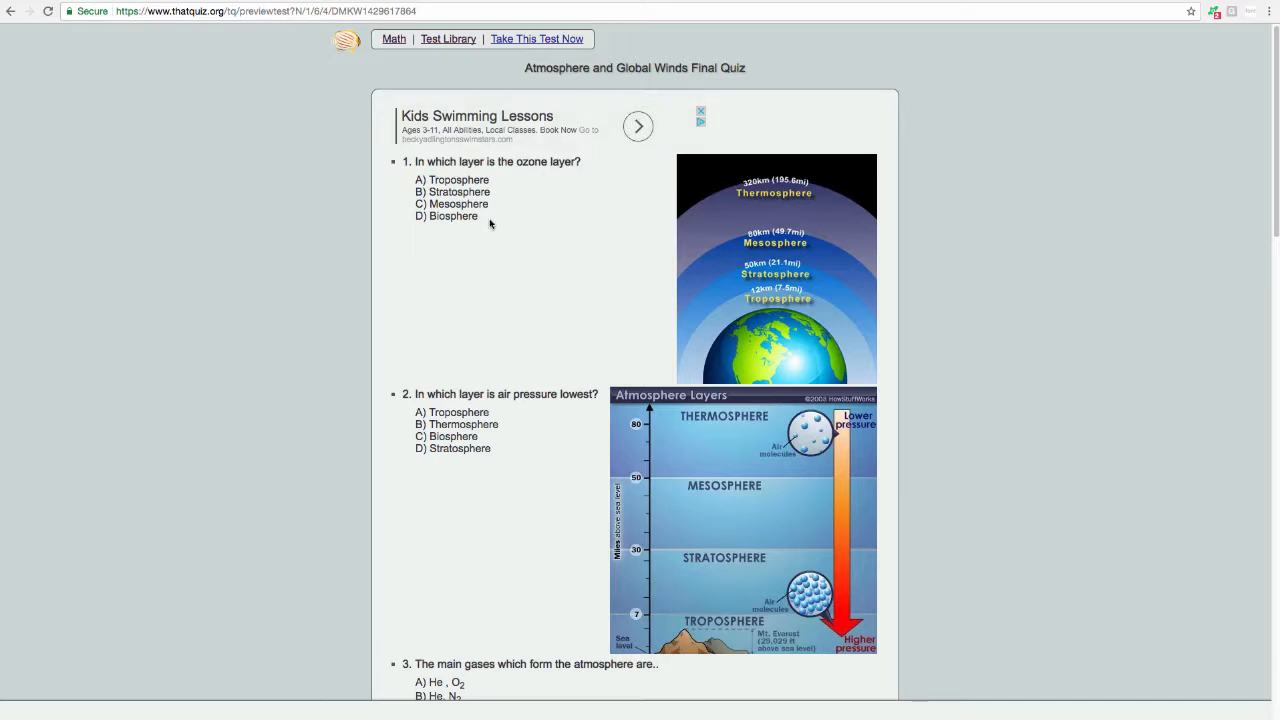
{"action": "scroll", "coordinate": [472, 253], "scroll_direction": "down", "scroll_amount": 1}
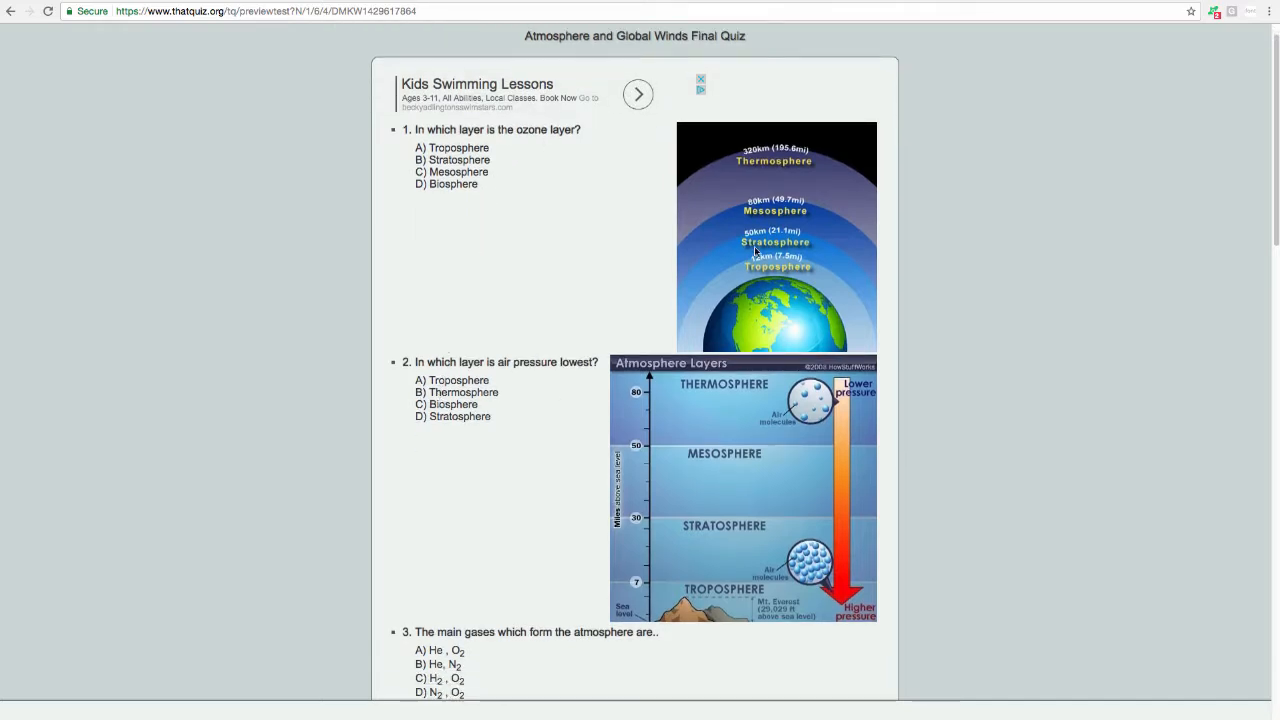
{"action": "left_click", "coordinate": [10, 18]}
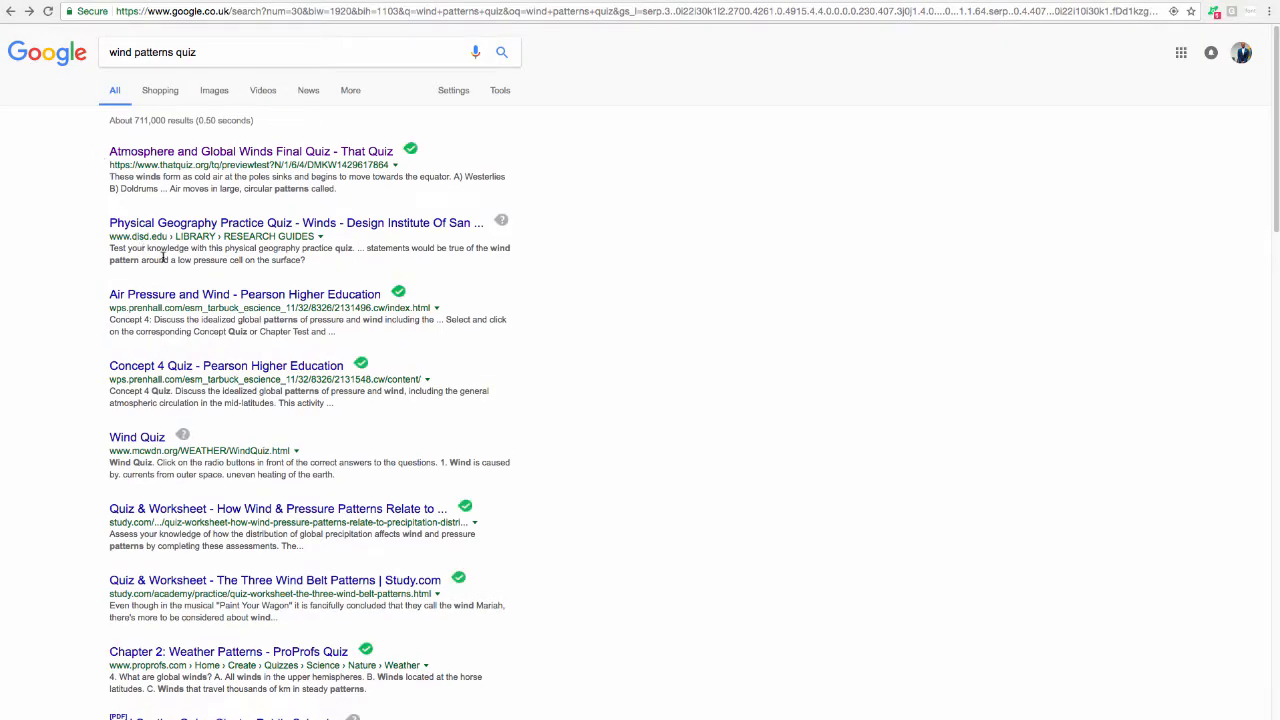
Examine Pearson's "Air Pressure and Wind" page and Study.com's wind and pressure quiz, trying the answer Europe, and return to the search results.
{"action": "left_click", "coordinate": [180, 294]}
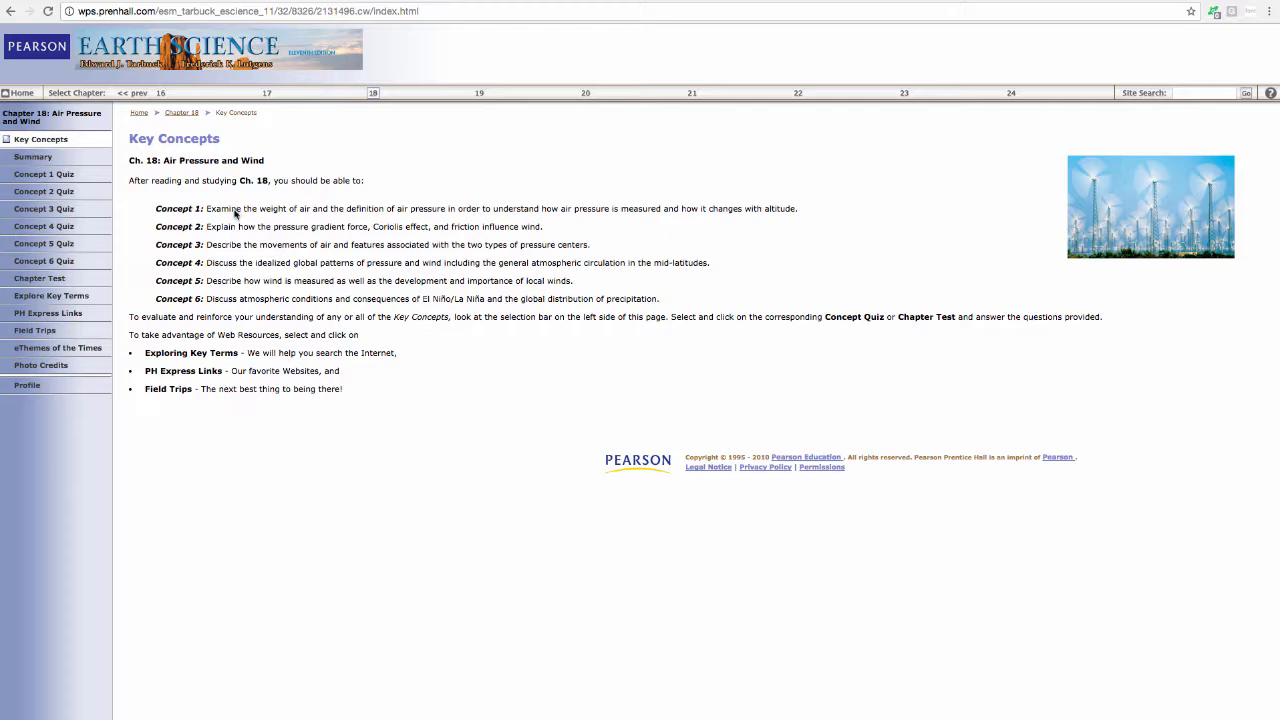
{"action": "left_click", "coordinate": [10, 11]}
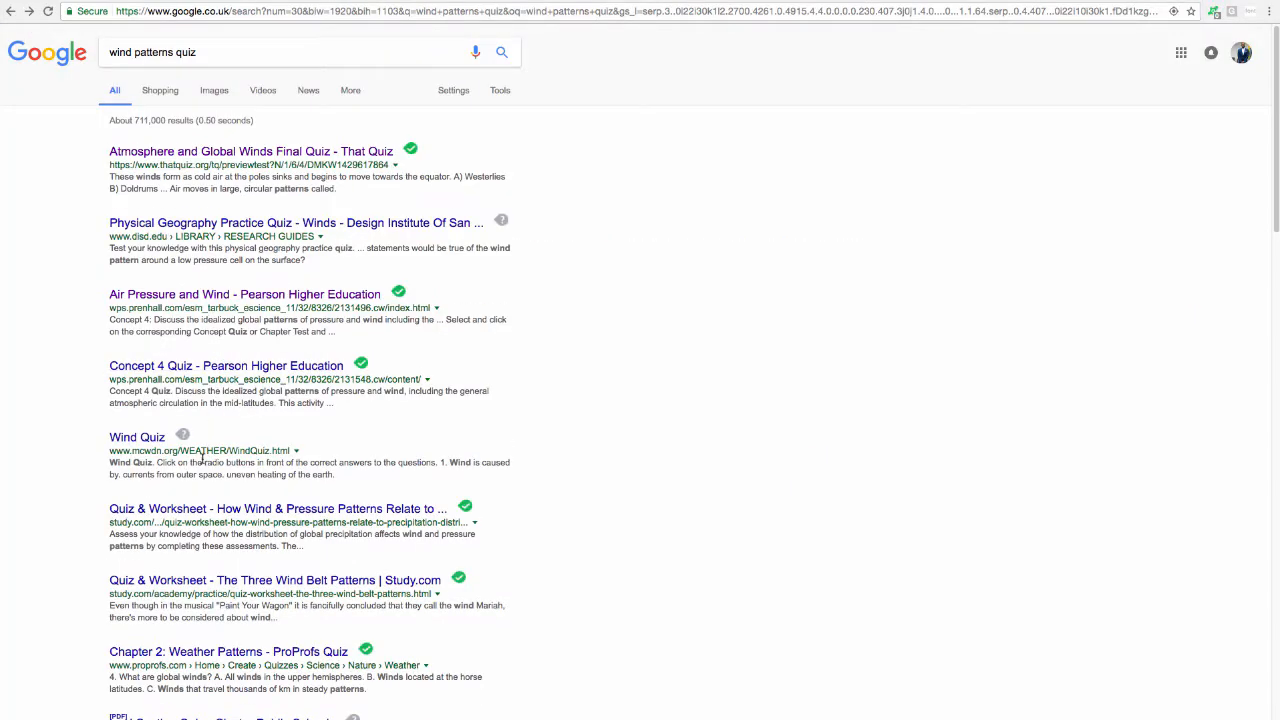
{"action": "left_click", "coordinate": [197, 508]}
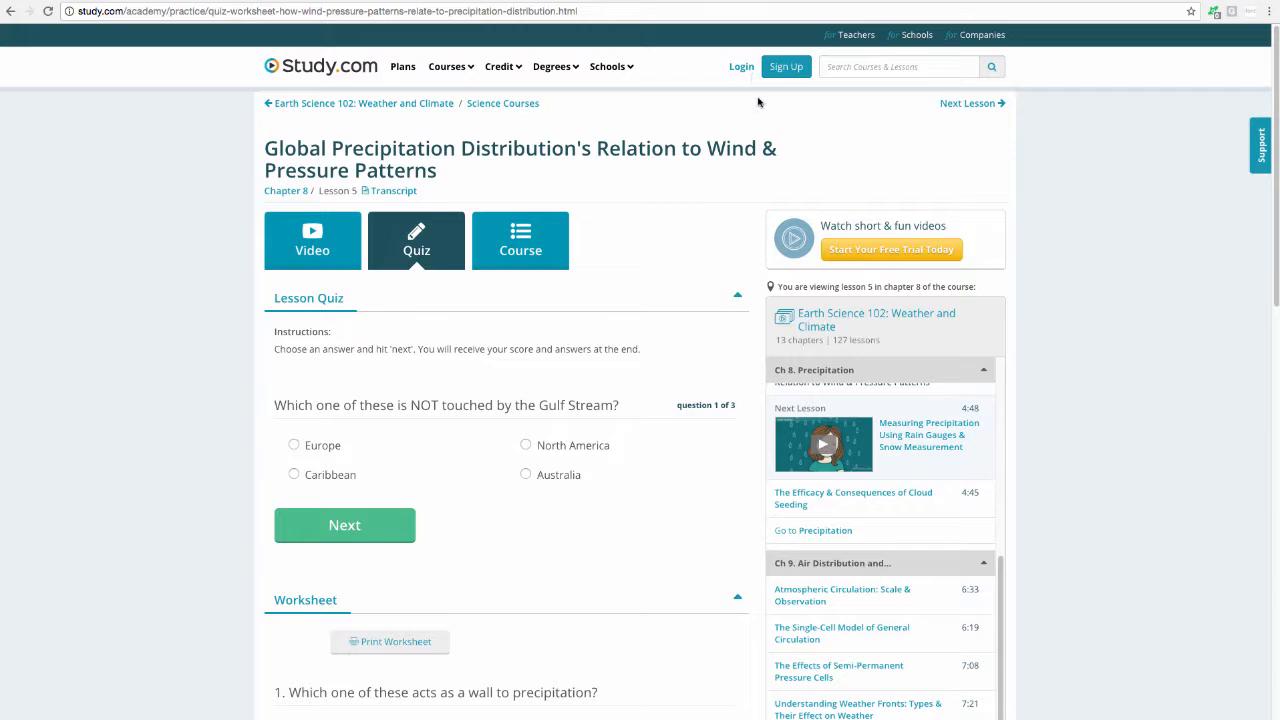
{"action": "scroll", "coordinate": [701, 240], "scroll_direction": "down", "scroll_amount": 5}
{"action": "scroll", "coordinate": [701, 242], "scroll_direction": "up", "scroll_amount": 4}
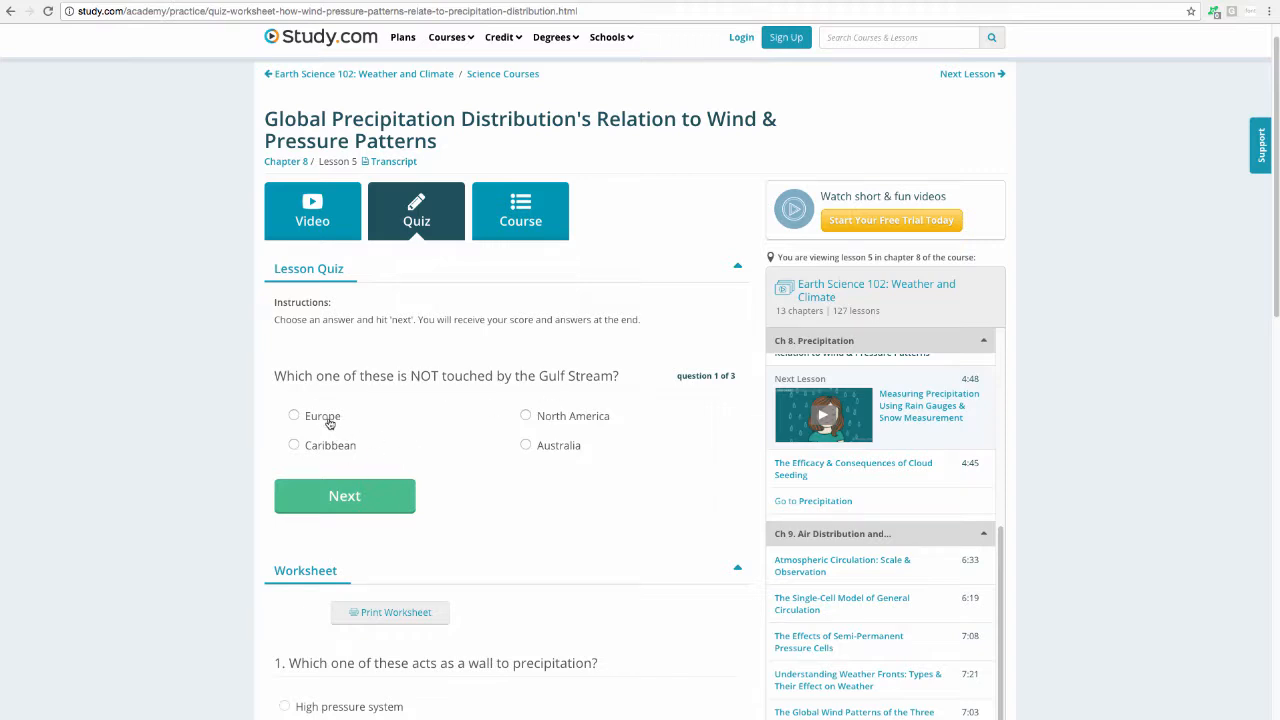
{"action": "left_click", "coordinate": [294, 415]}
{"action": "left_click", "coordinate": [342, 496]}
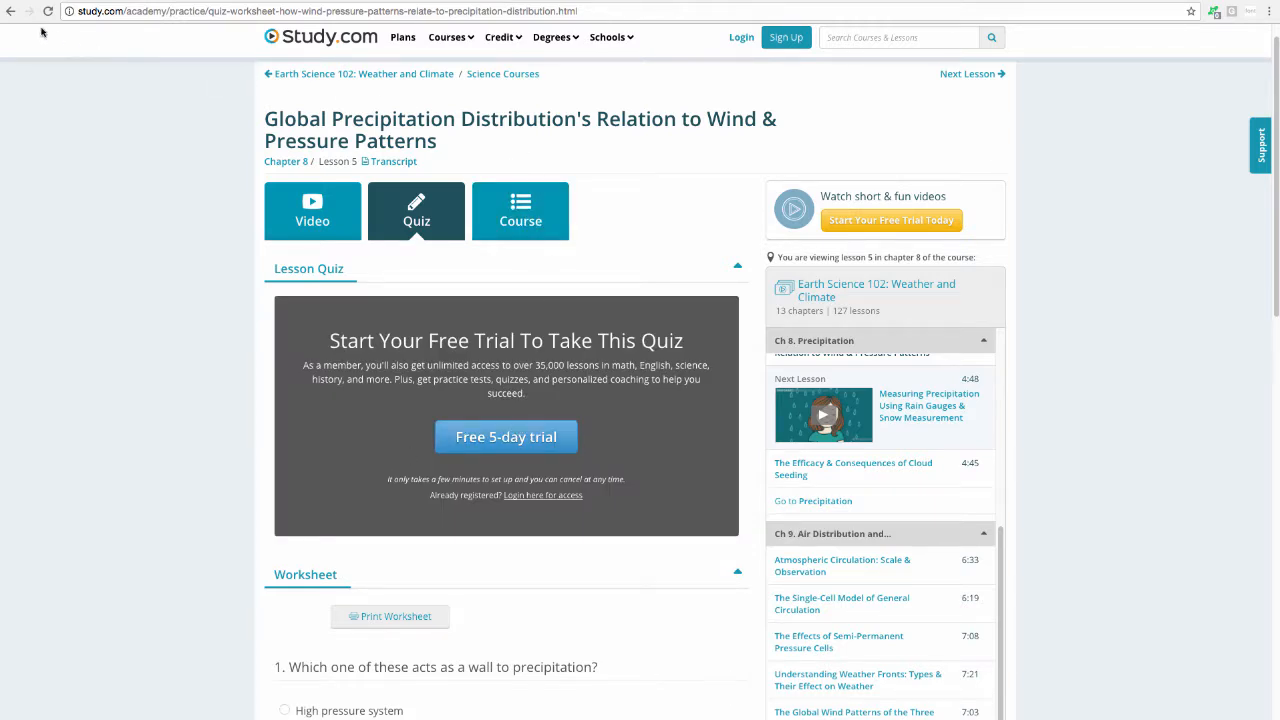
{"action": "left_click", "coordinate": [12, 11]}
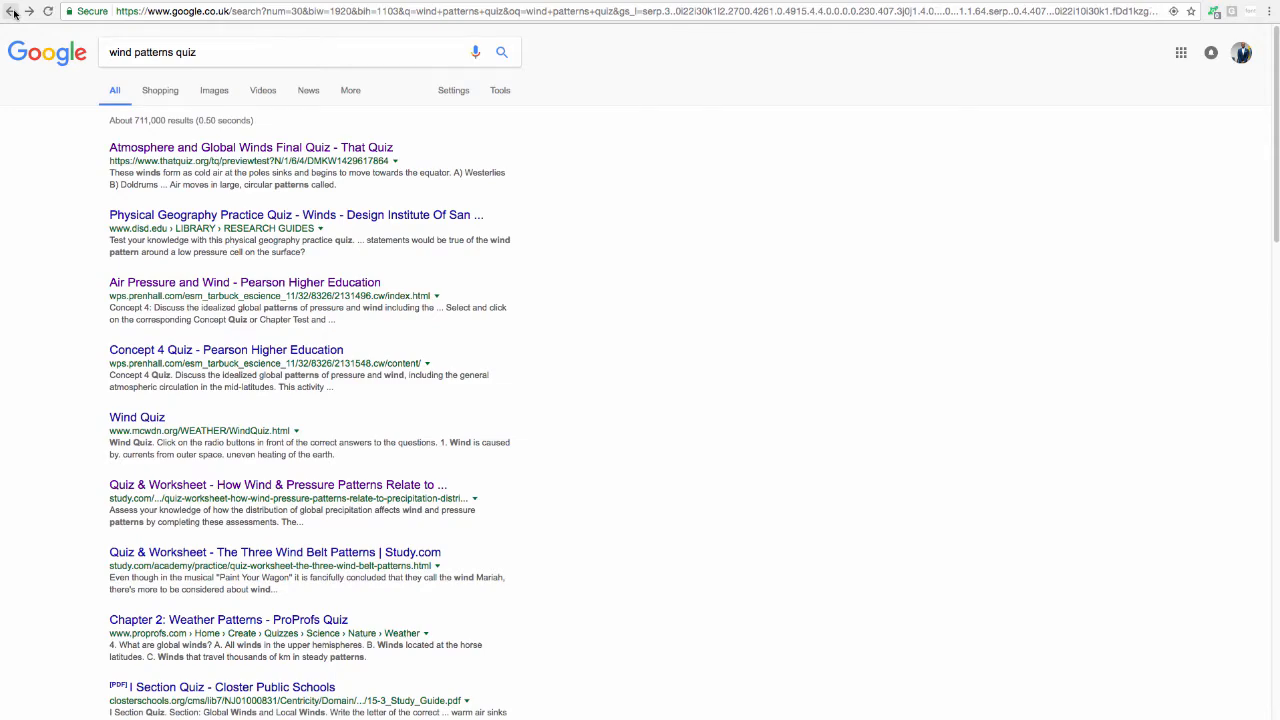
Start the ProProfs "Chapter 2: Weather Patterns" quiz, answer question 1 with "Air molecules", and copy the page address at question 2.
{"action": "scroll", "coordinate": [84, 254], "scroll_direction": "down", "scroll_amount": 1}
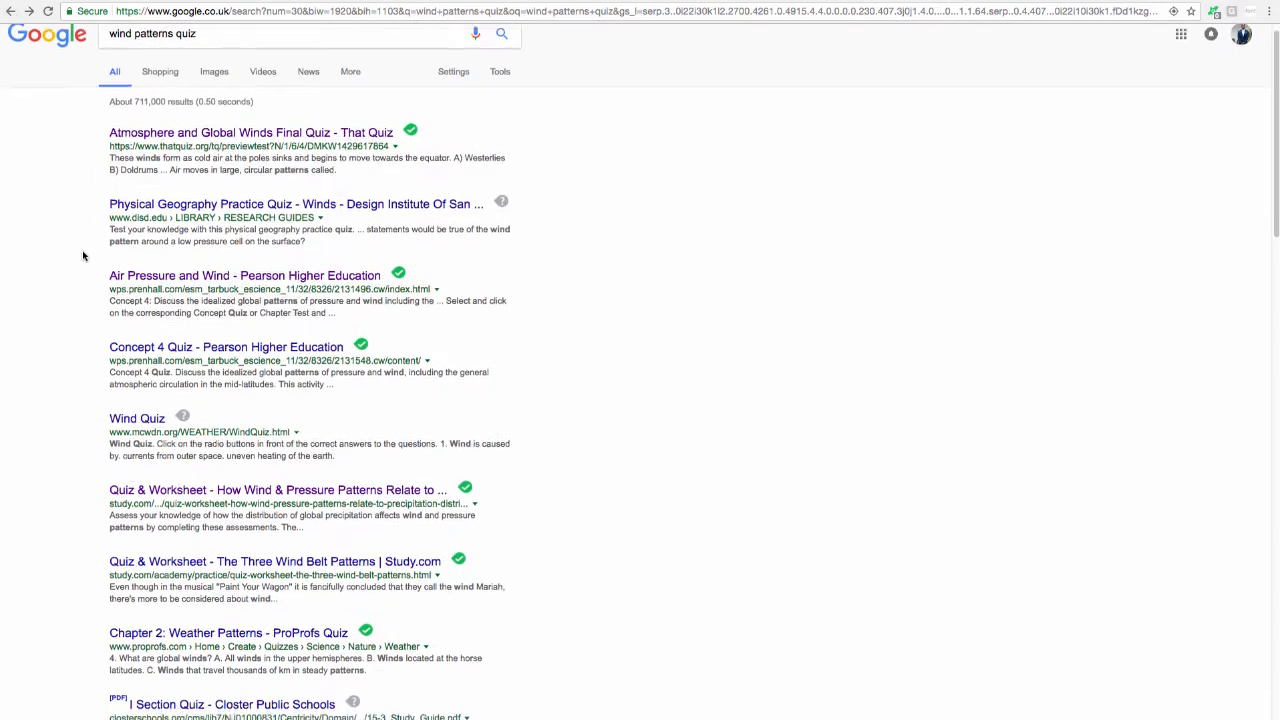
{"action": "scroll", "coordinate": [84, 256], "scroll_direction": "down", "scroll_amount": 1}
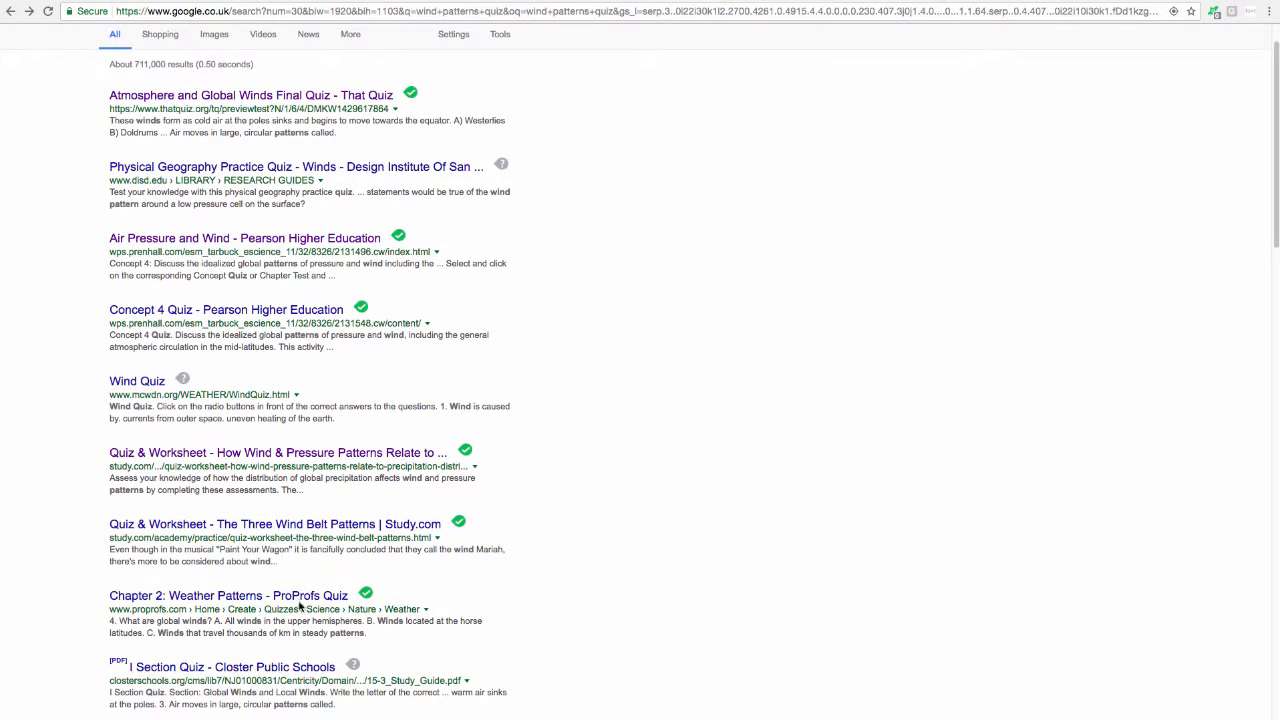
{"action": "scroll", "coordinate": [299, 605], "scroll_direction": "down", "scroll_amount": 2}
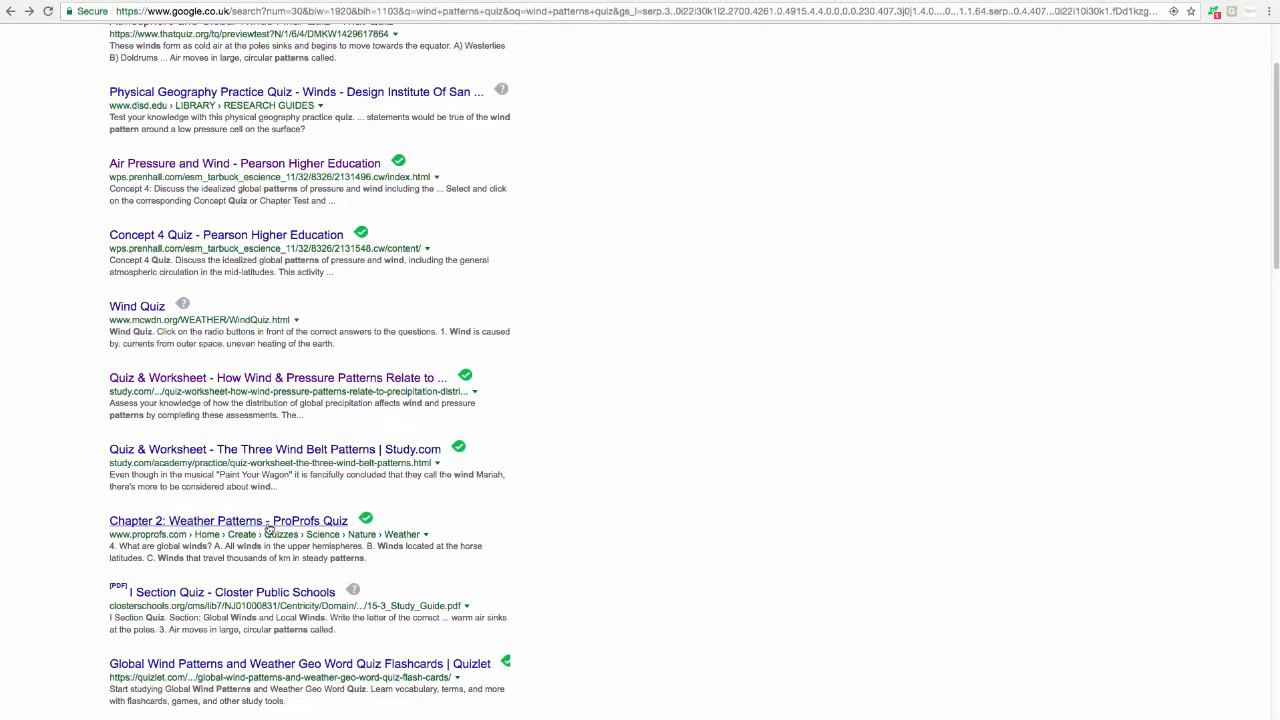
{"action": "left_click", "coordinate": [269, 529]}
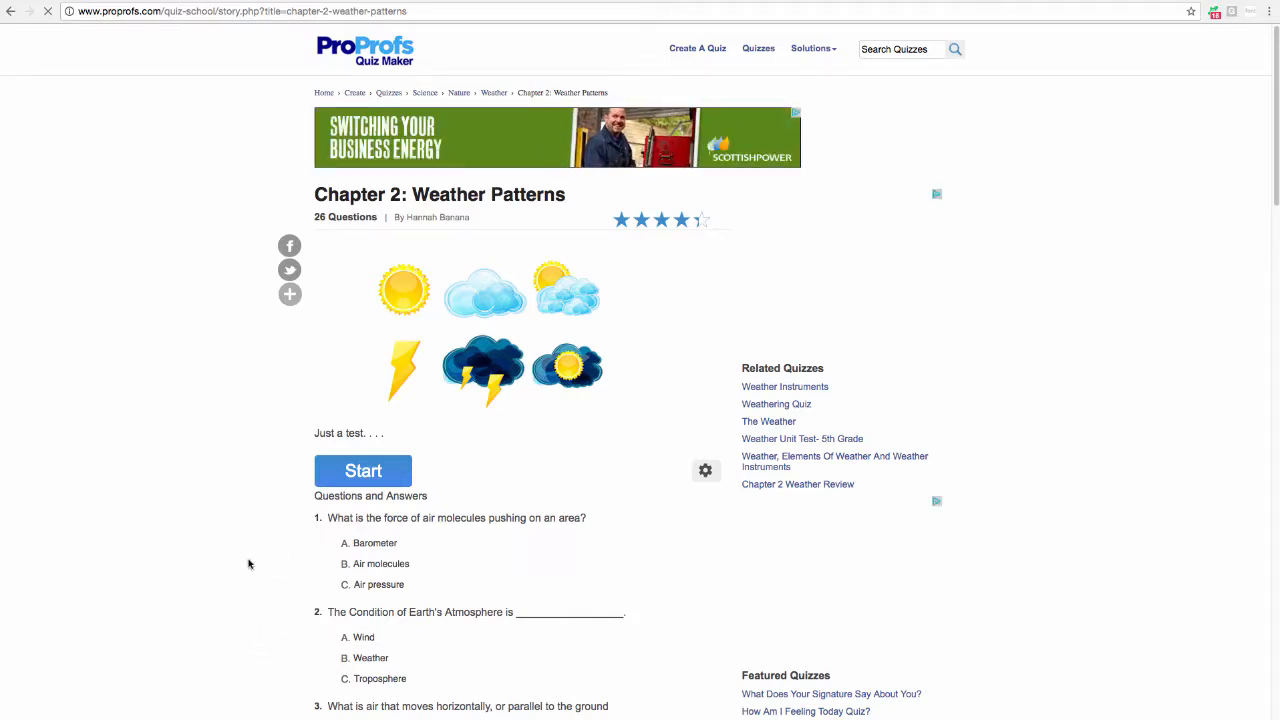
{"action": "left_click", "coordinate": [360, 475]}
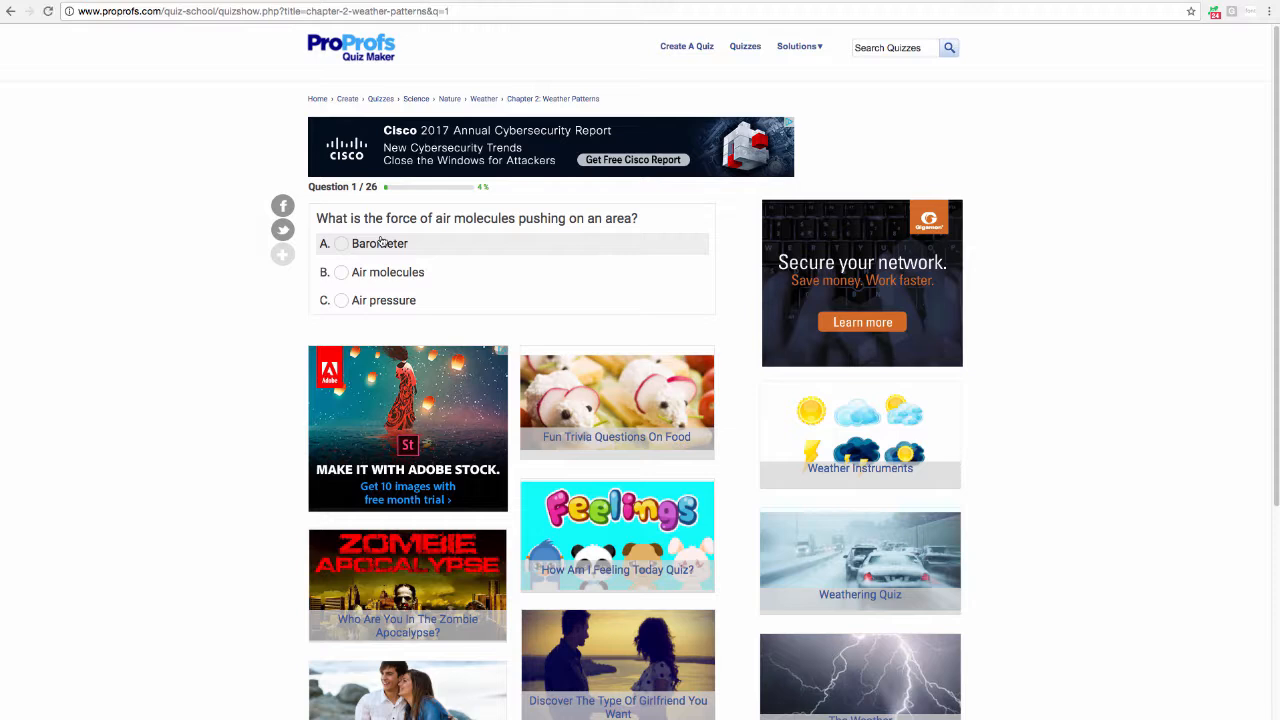
{"action": "left_click", "coordinate": [341, 273]}
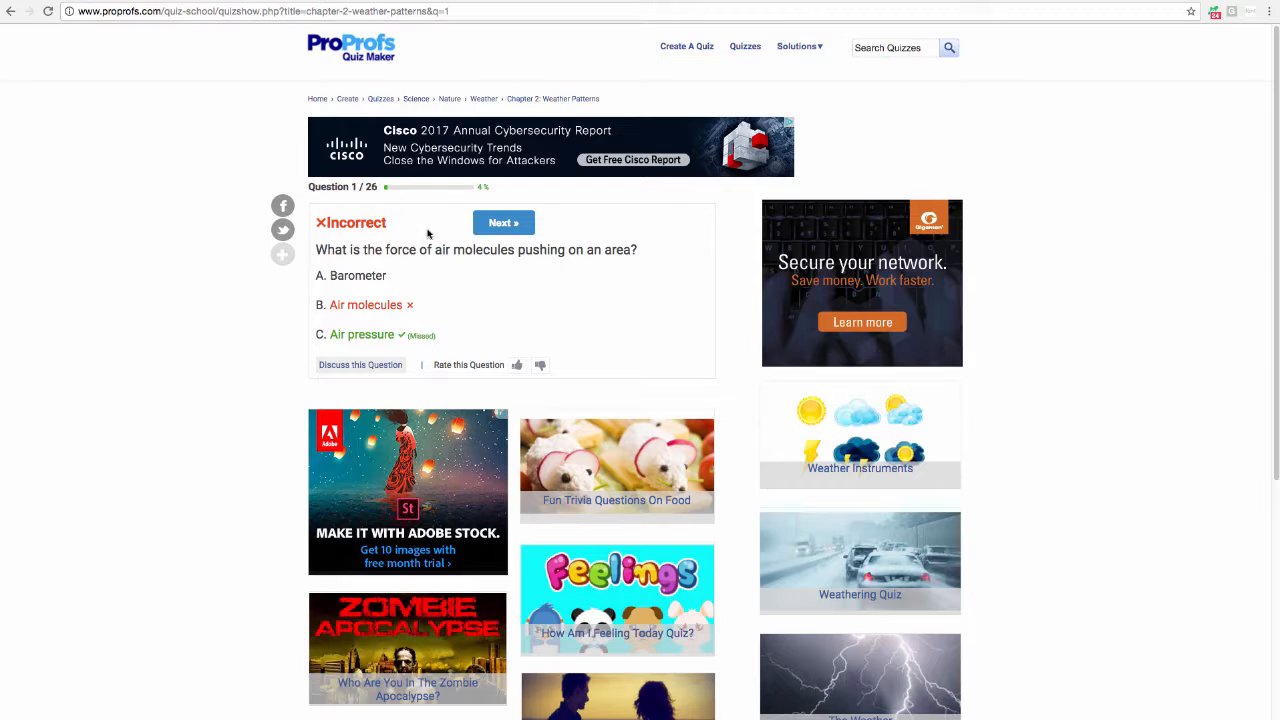
{"action": "left_click", "coordinate": [517, 228]}
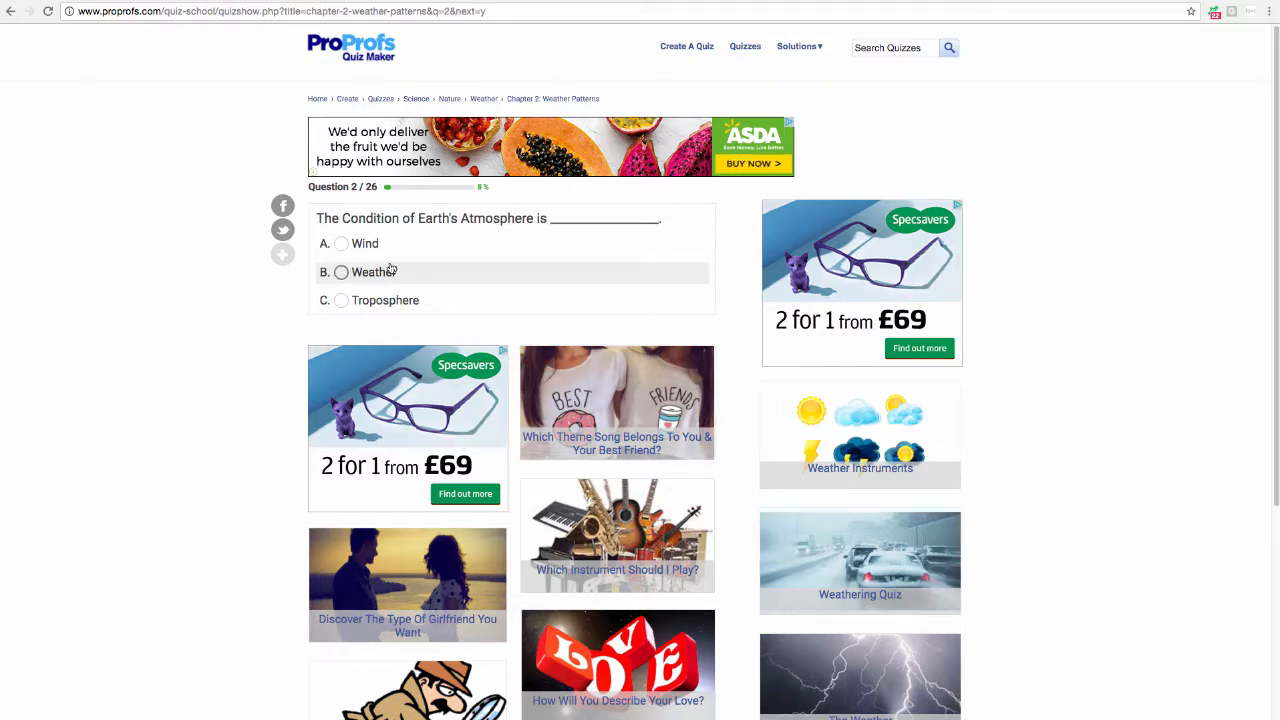
{"action": "left_click", "coordinate": [427, 12]}
{"action": "key", "text": "ctrl+c"}
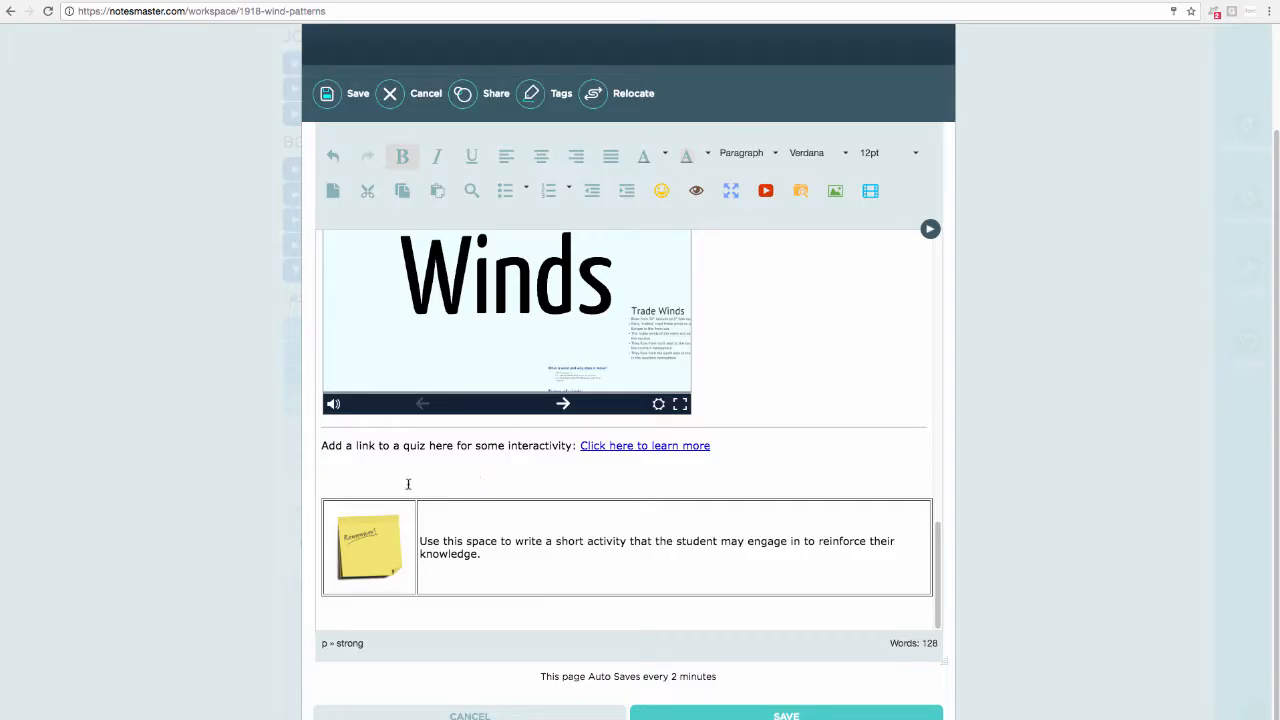
In the Wind Patterns resource, replace the quiz placeholder text before the link with "Now try this quiz to test your knowledge:".
{"action": "left_click", "coordinate": [321, 446]}
{"action": "type", "text": "Now try this"}
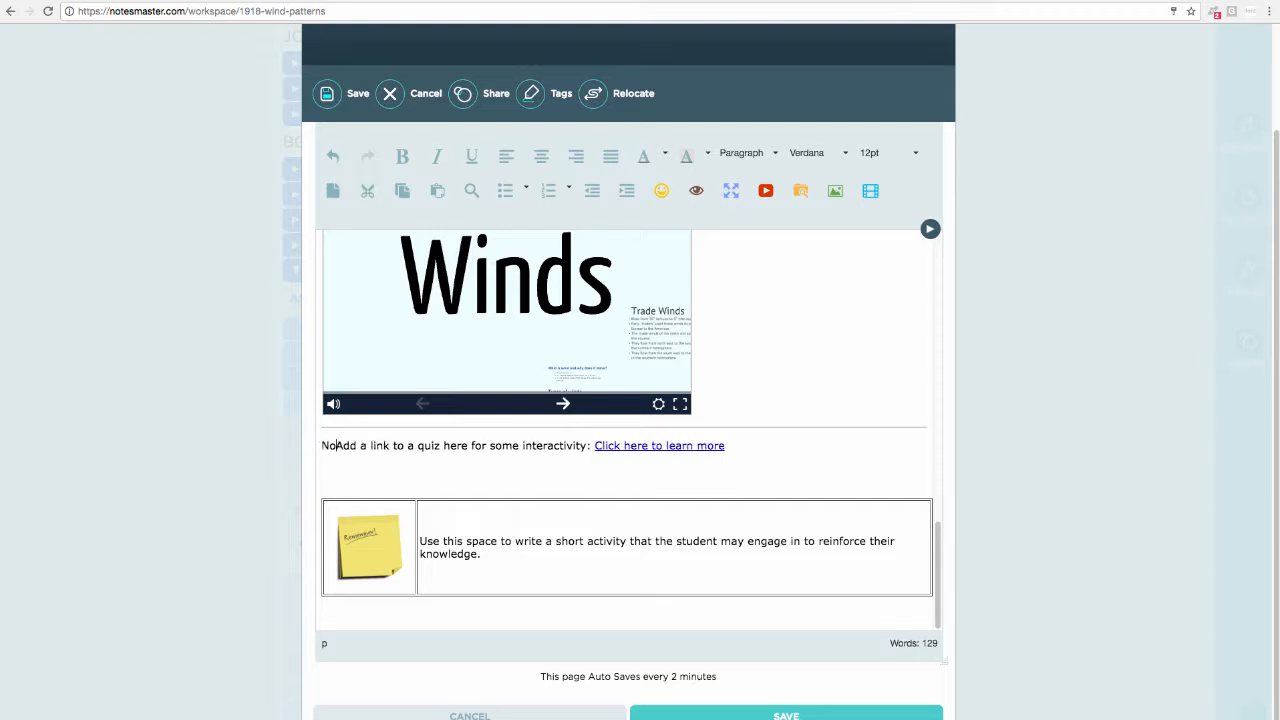
{"action": "type", "text": " quiz to tes"}
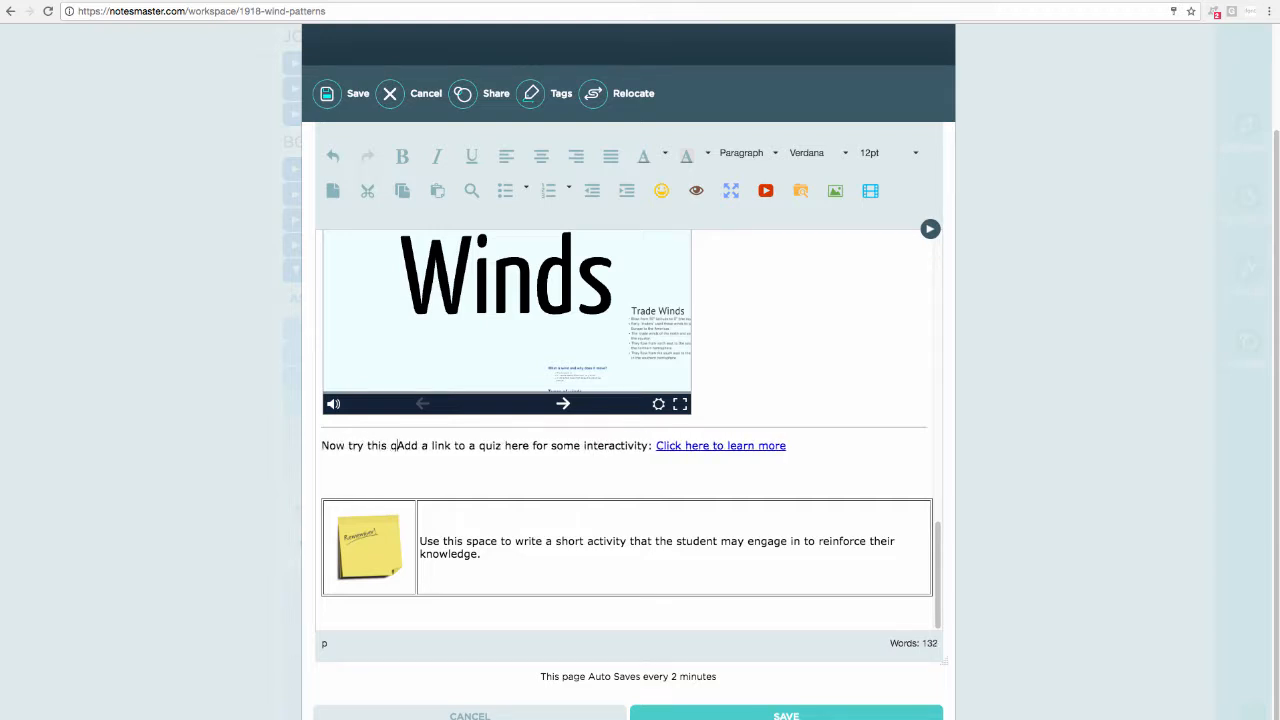
{"action": "type", "text": "t your knowl"}
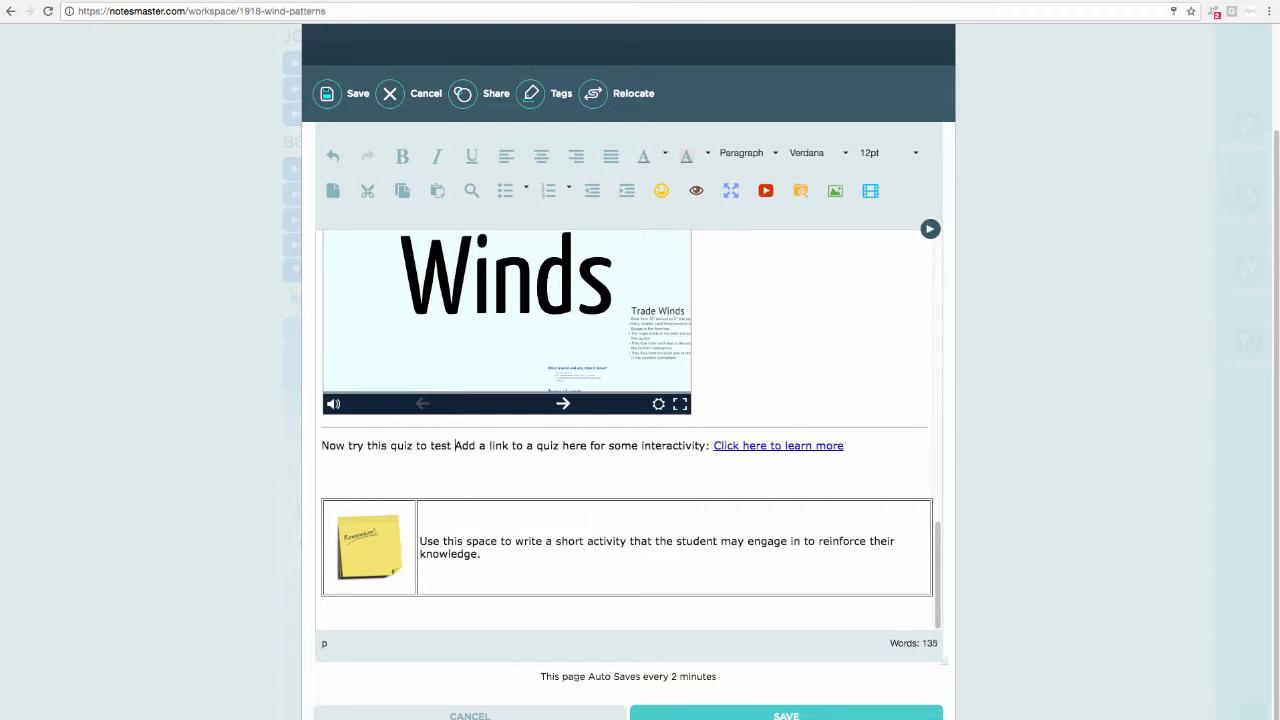
{"action": "type", "text": "edge:"}
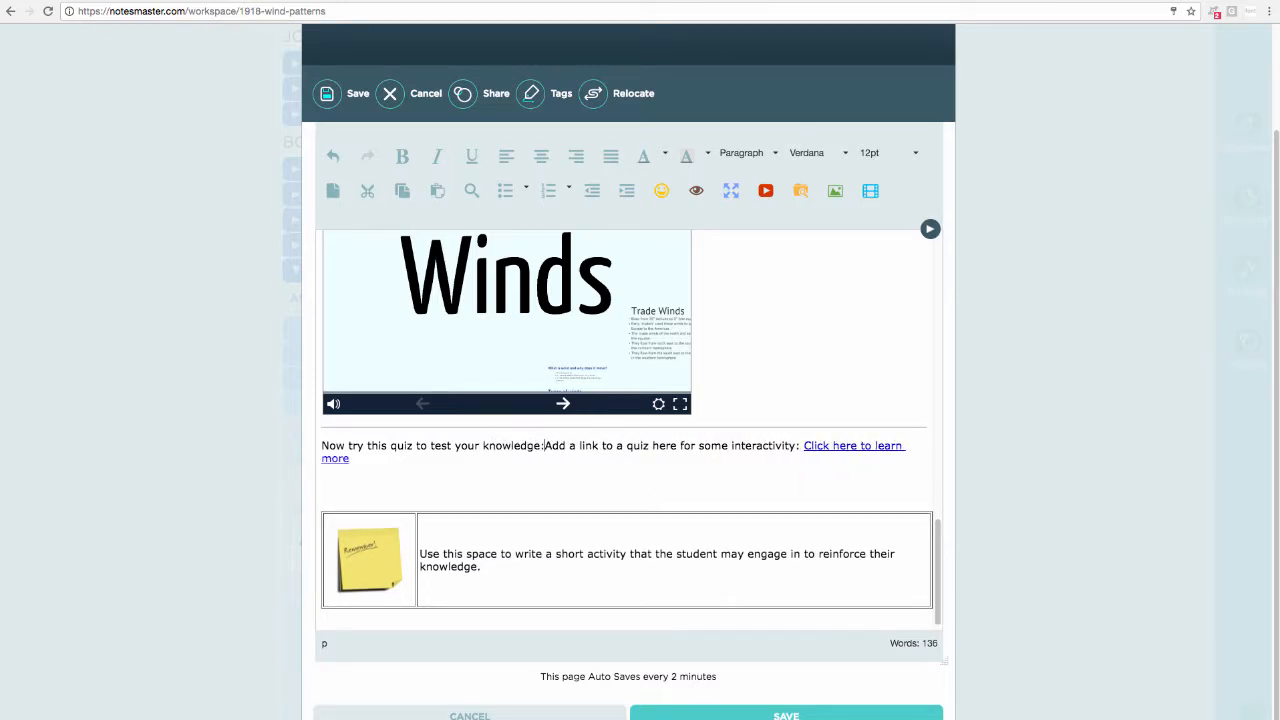
{"action": "key", "text": "Delete"}
{"action": "key", "text": "Delete"}
{"action": "key", "text": "Delete"}
{"action": "key", "text": "Delete"}
{"action": "key", "text": "Delete"}
{"action": "key", "text": "Delete"}
{"action": "key", "text": "Delete"}
{"action": "key", "text": "Delete"}
{"action": "key", "text": "Delete"}
{"action": "key", "text": "Delete"}
{"action": "key", "text": "Delete"}
{"action": "key", "text": "Delete"}
{"action": "key", "text": "Delete"}
{"action": "key", "text": "Delete"}
{"action": "key", "text": "Delete"}
{"action": "key", "text": "Delete"}
{"action": "key", "text": "Delete"}
{"action": "key", "text": "Delete"}
{"action": "key", "text": "Delete"}
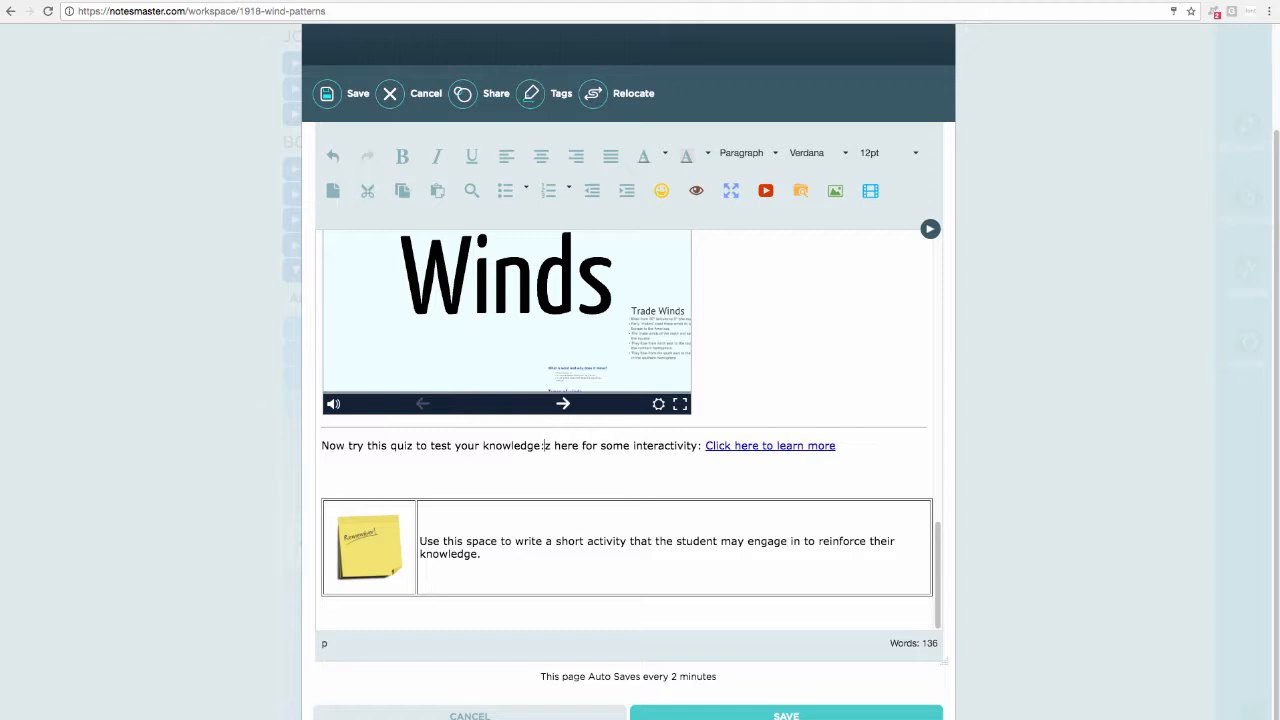
{"action": "key", "text": "Delete"}
{"action": "key", "text": "Delete"}
{"action": "key", "text": "Delete"}
{"action": "key", "text": "Delete"}
{"action": "key", "text": "Delete"}
{"action": "key", "text": "Delete"}
{"action": "key", "text": "Delete"}
{"action": "key", "text": "Delete"}
{"action": "key", "text": "Delete"}
{"action": "key", "text": "Delete"}
{"action": "key", "text": "Delete"}
{"action": "key", "text": "Delete"}
{"action": "key", "text": "Delete"}
{"action": "key", "text": "Delete"}
{"action": "key", "text": "Delete"}
{"action": "key", "text": "Delete"}
{"action": "key", "text": "Delete"}
{"action": "key", "text": "Delete"}
{"action": "key", "text": "Delete"}
{"action": "key", "text": "Delete"}
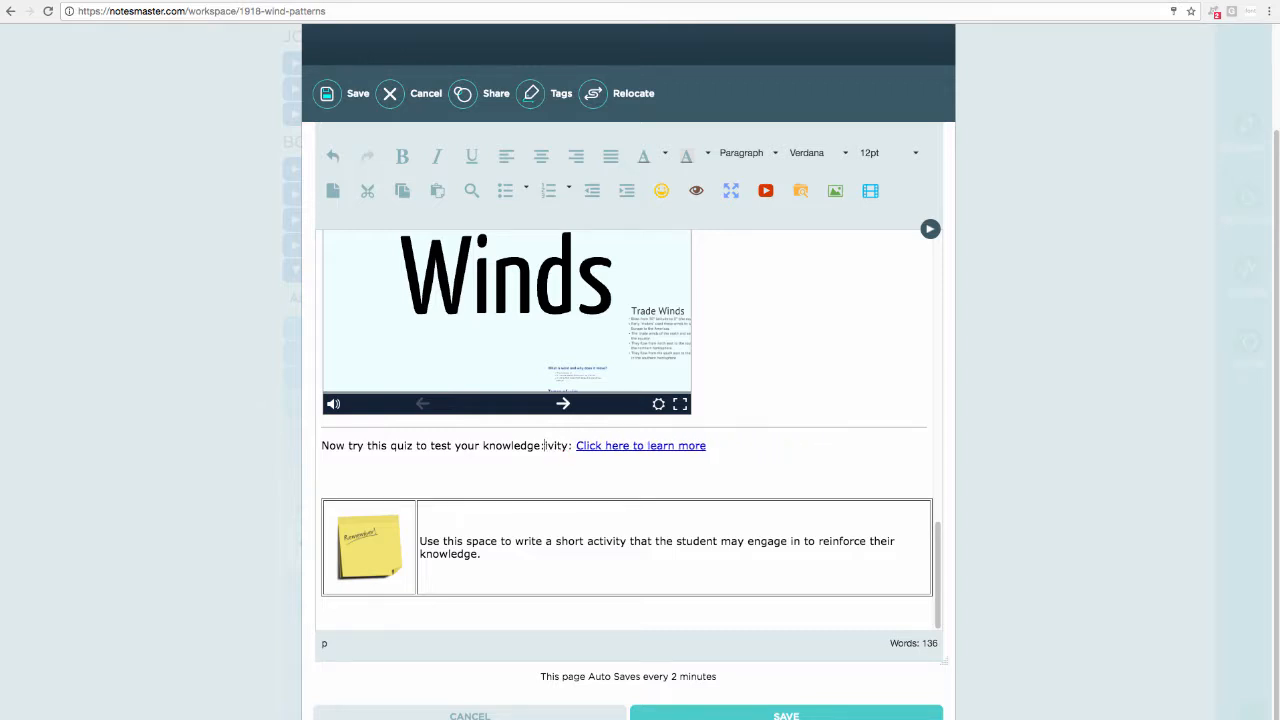
{"action": "key", "text": "Delete"}
{"action": "key", "text": "Delete"}
{"action": "key", "text": "Delete"}
{"action": "key", "text": "Delete"}
{"action": "key", "text": "Delete"}
{"action": "key", "text": "Delete"}
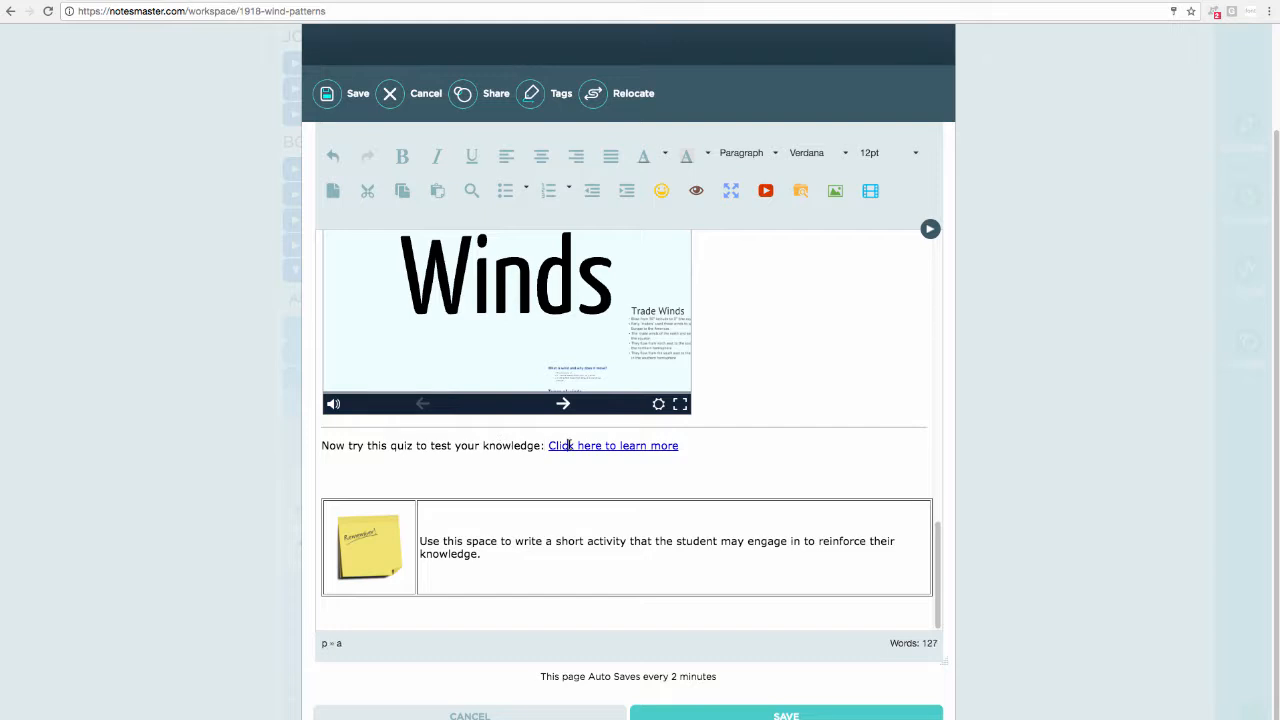
Point the "Click here to learn more" link after the quiz sentence to the address copied from the ProProfs Weather Patterns quiz page.
{"action": "left_click", "coordinate": [930, 229]}
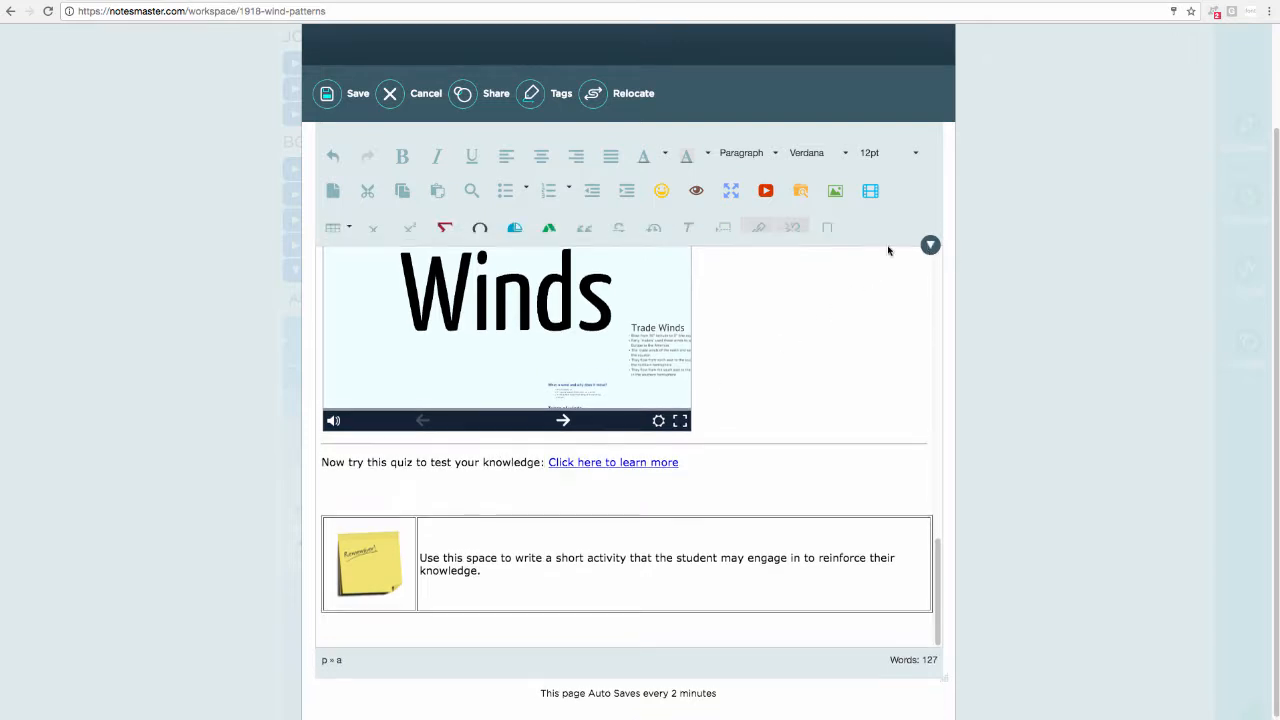
{"action": "left_click", "coordinate": [755, 231]}
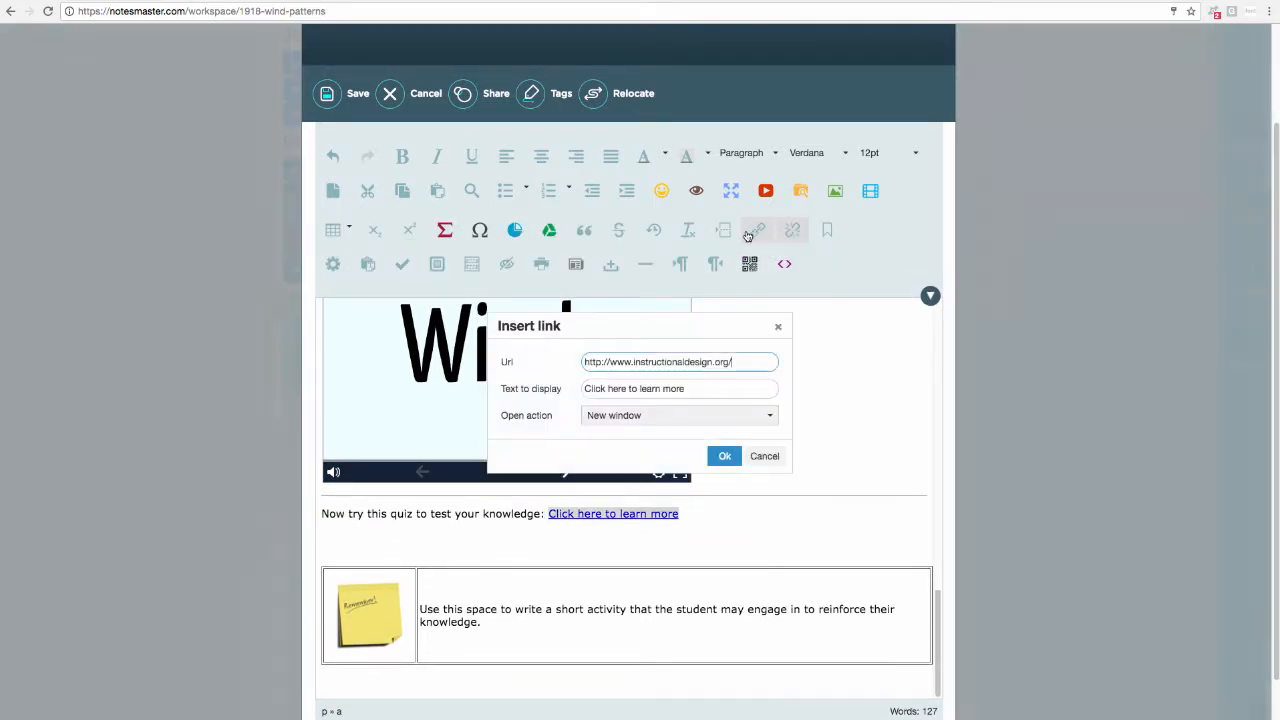
{"action": "triple_click", "coordinate": [634, 361]}
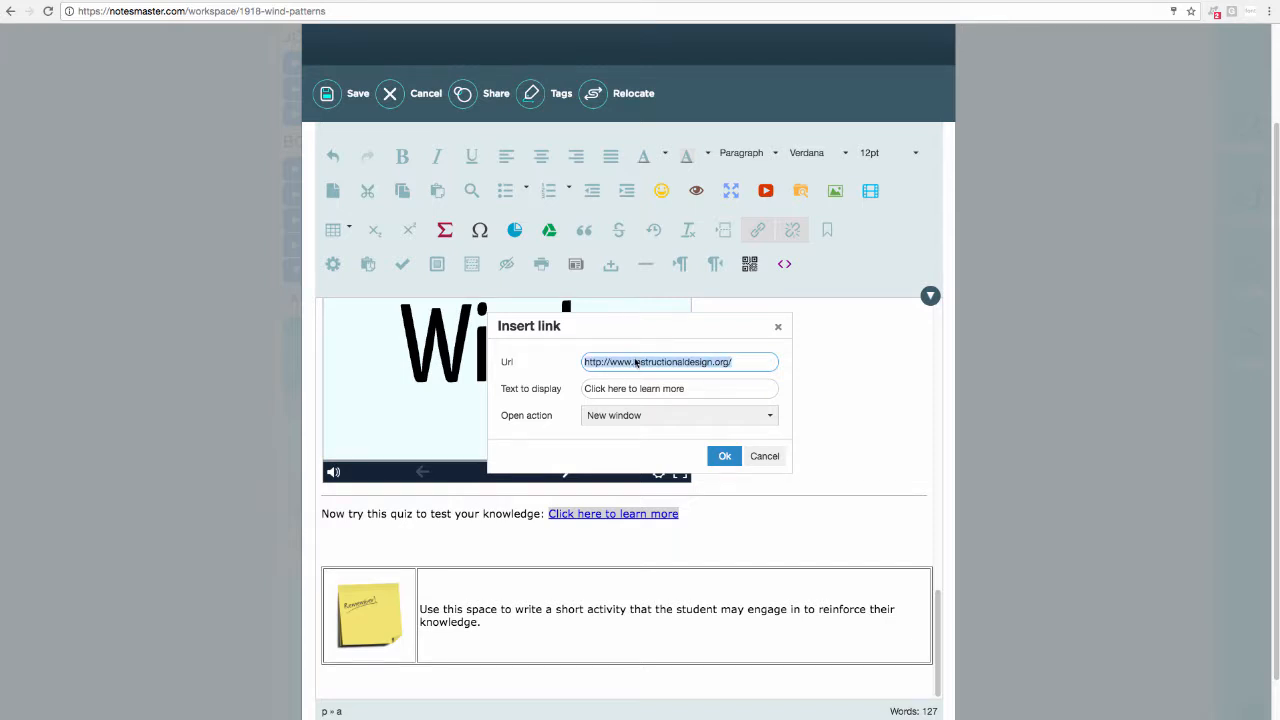
{"action": "right_click", "coordinate": [634, 362]}
{"action": "left_click", "coordinate": [659, 443]}
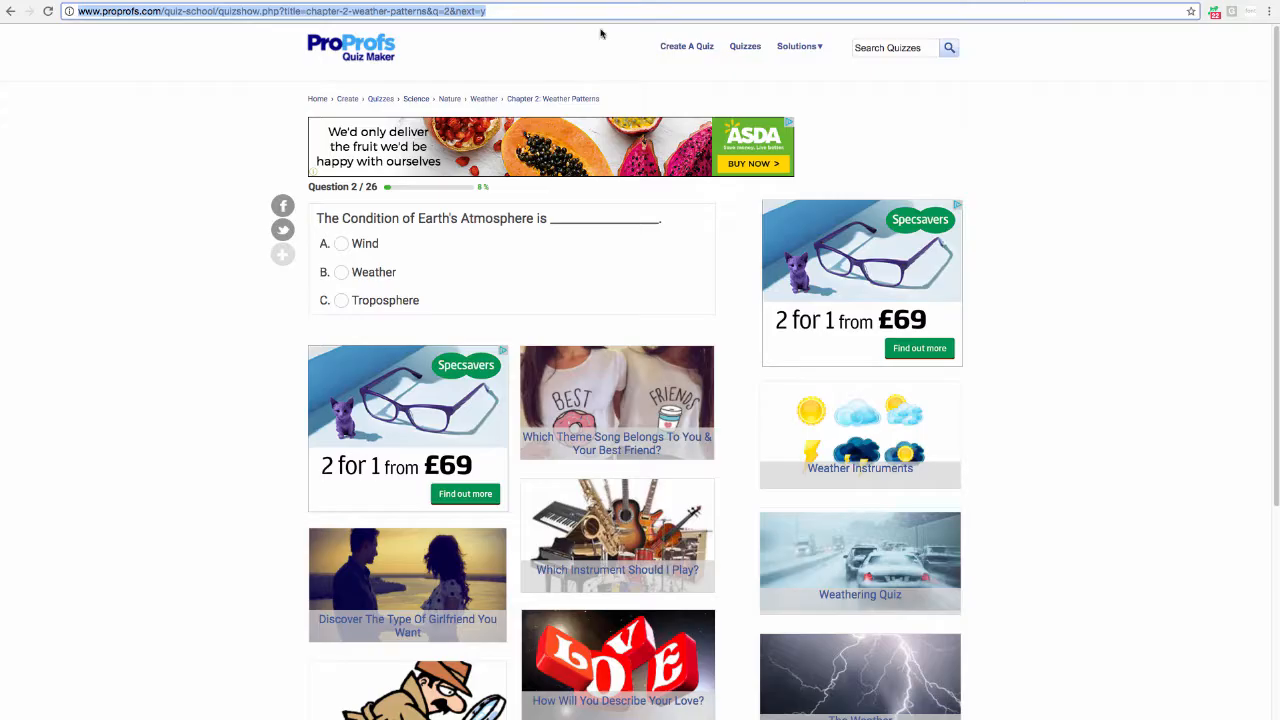
{"action": "right_click", "coordinate": [402, 12]}
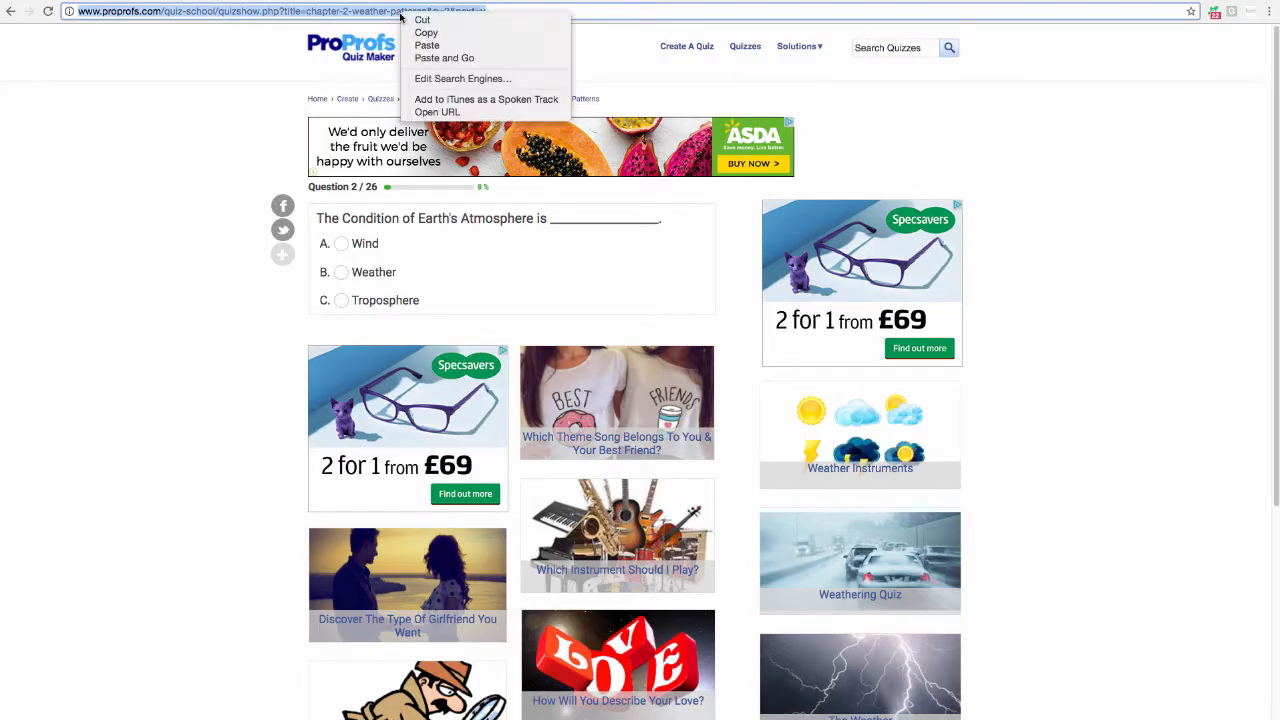
{"action": "left_click", "coordinate": [469, 41]}
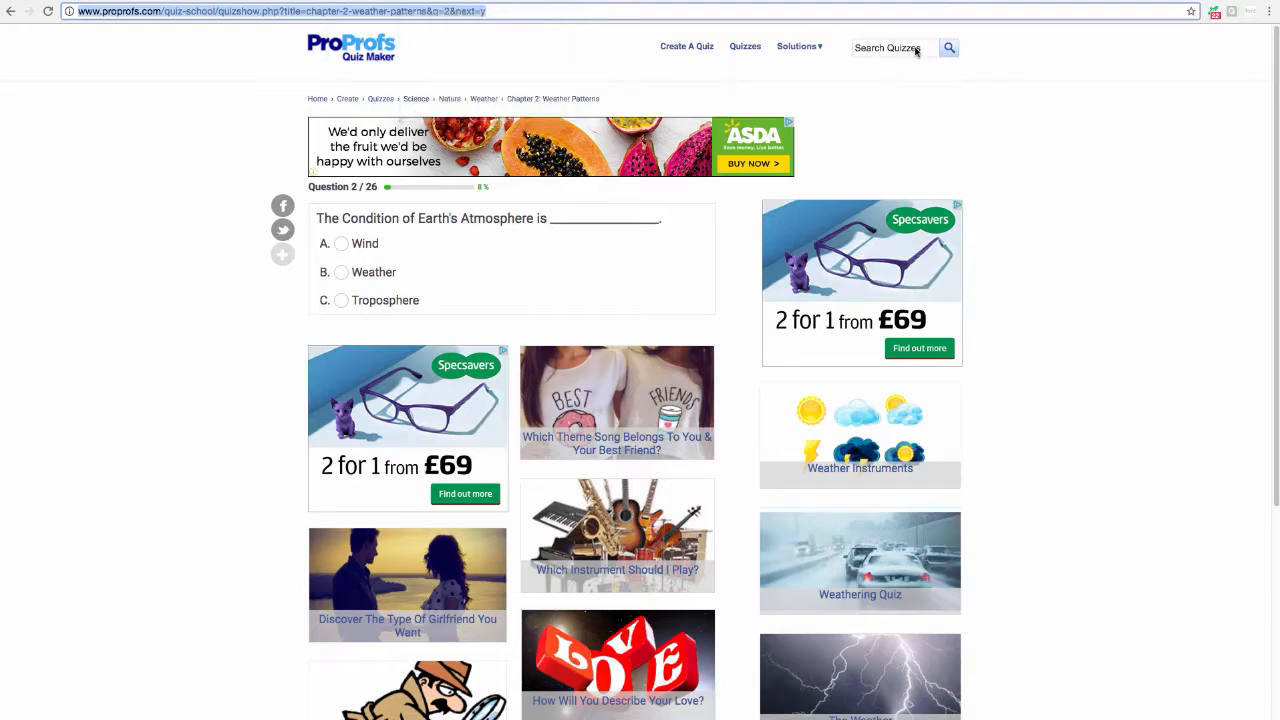
{"action": "key", "text": "ctrl+v"}
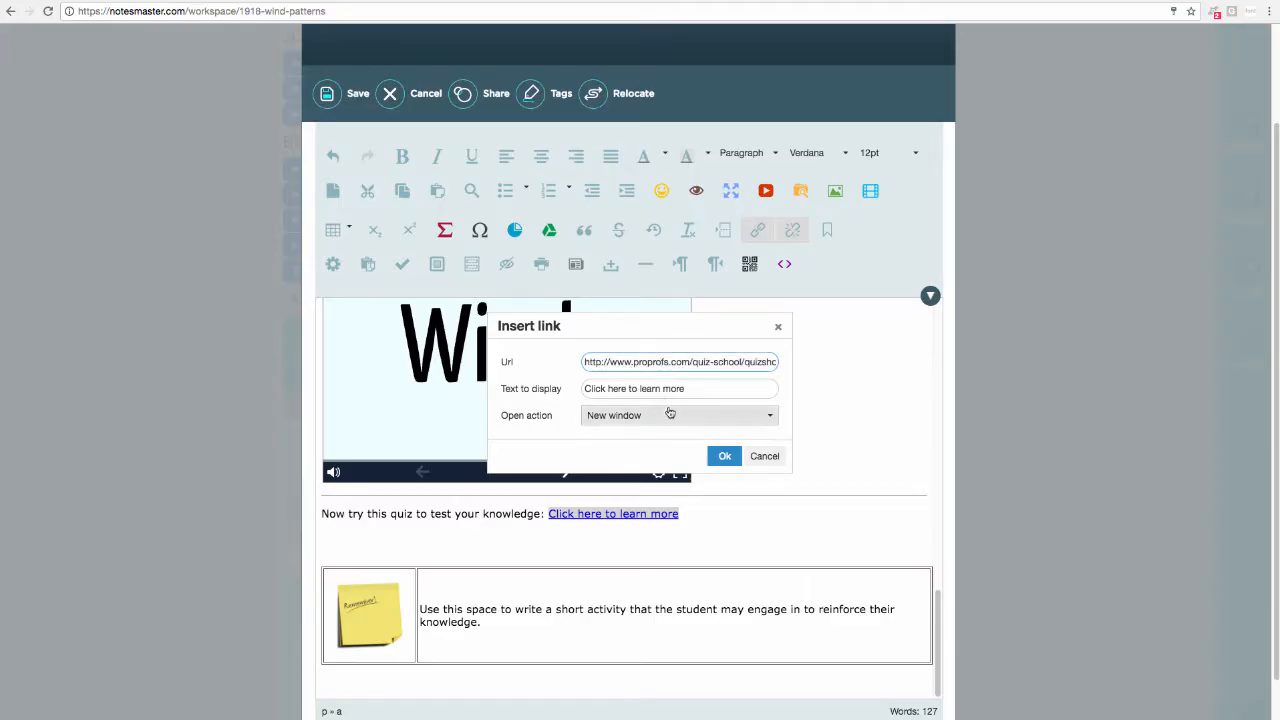
{"action": "left_click", "coordinate": [670, 414]}
{"action": "left_click", "coordinate": [654, 437]}
{"action": "left_click", "coordinate": [724, 456]}
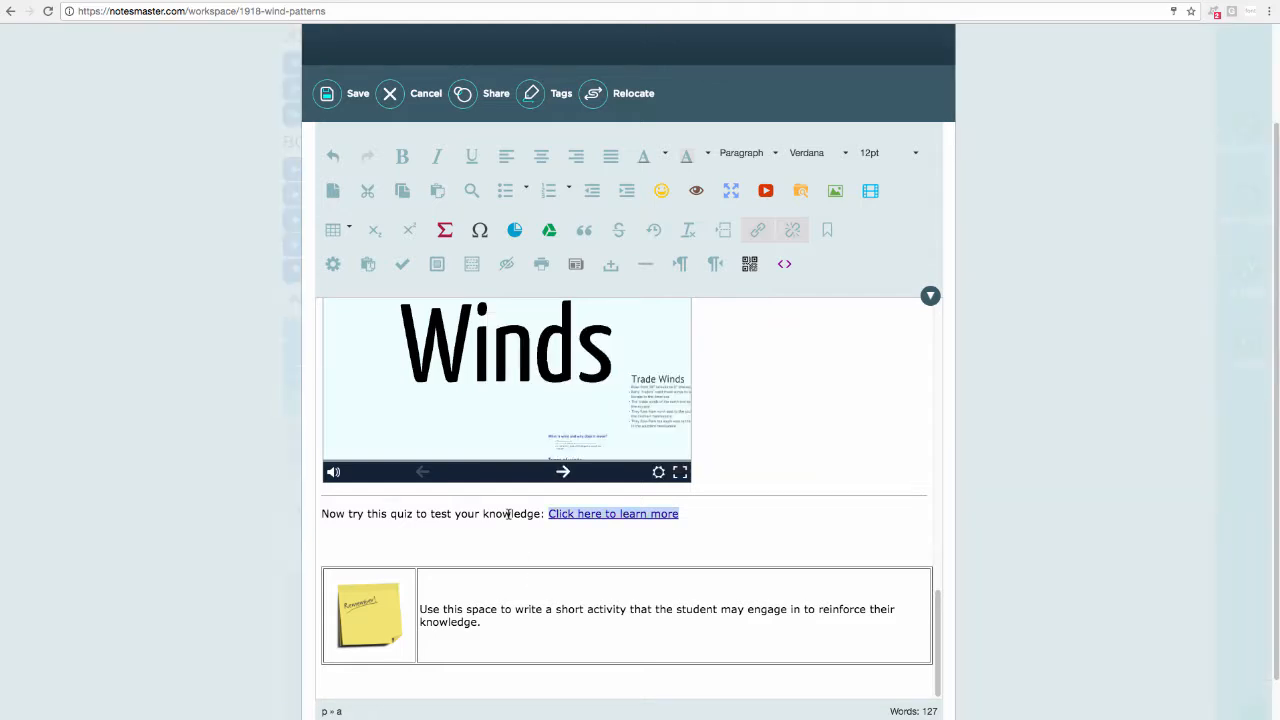
Make "Now try this quiz to test your knowledge:" bold and remove the blank line beneath it.
{"action": "left_click_drag", "start_coordinate": [543, 516], "coordinate": [394, 494]}
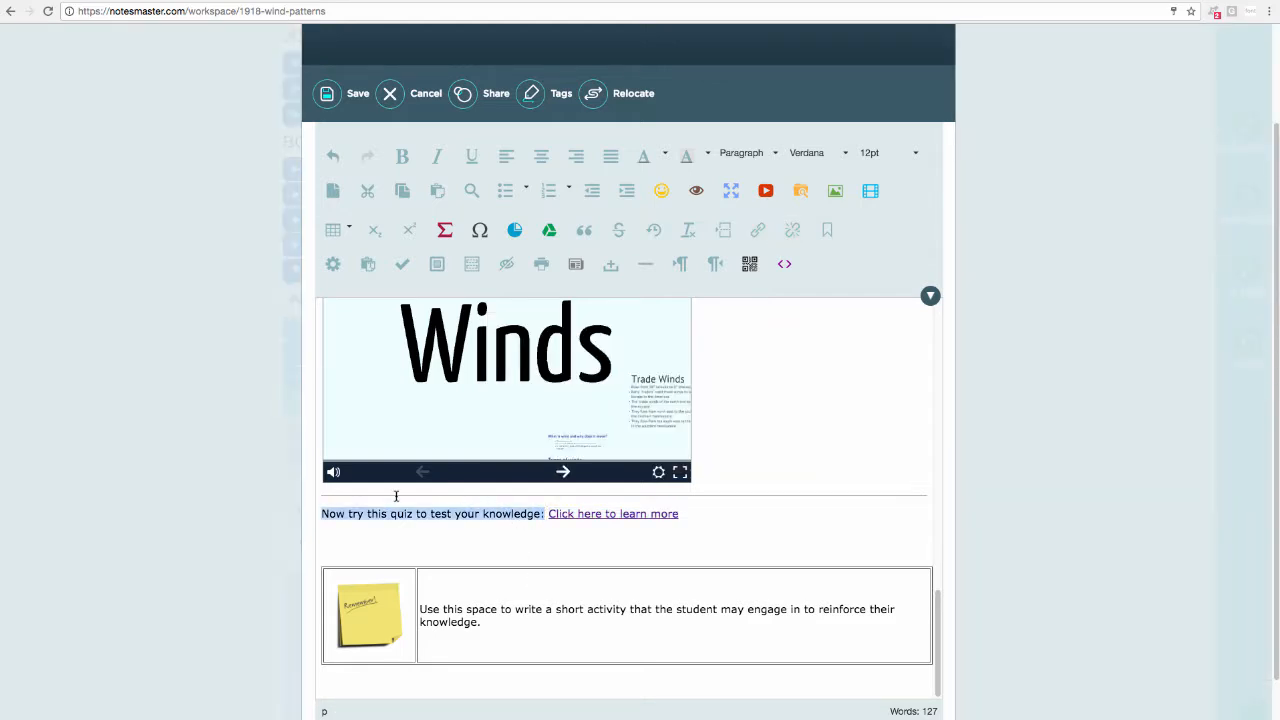
{"action": "left_click", "coordinate": [402, 158]}
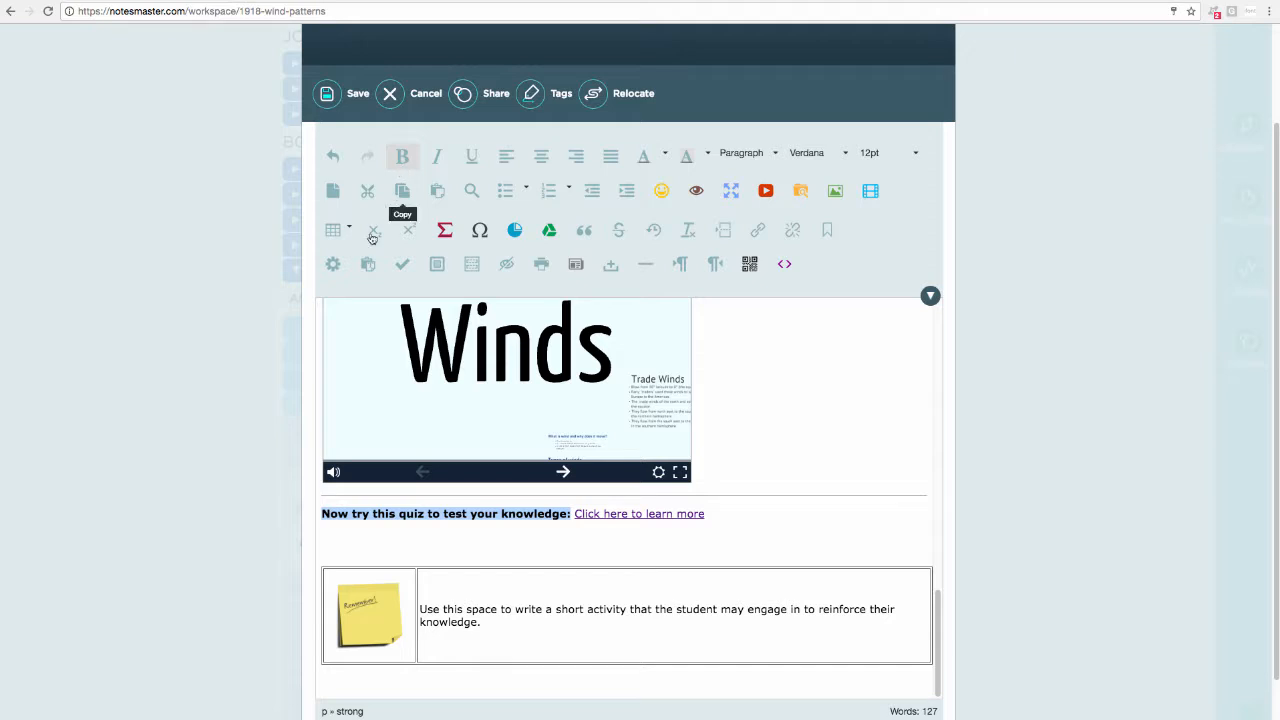
{"action": "left_click", "coordinate": [400, 537]}
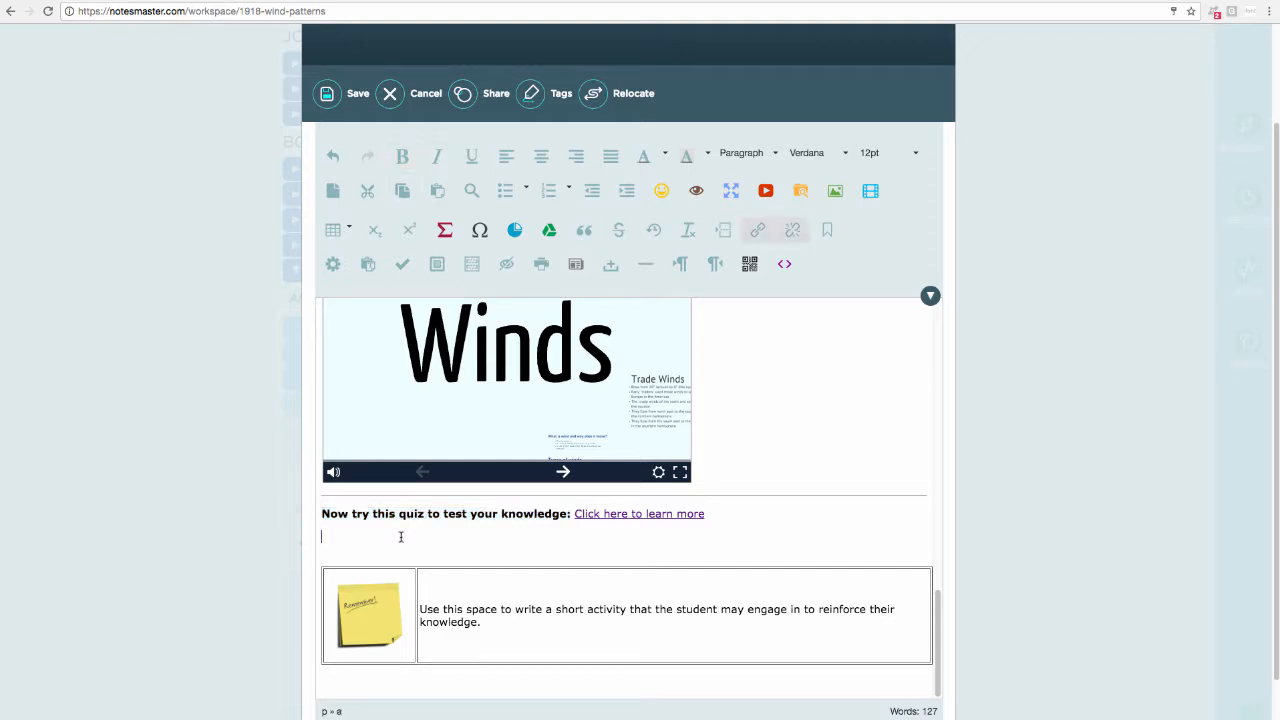
{"action": "key", "text": "BackSpace"}
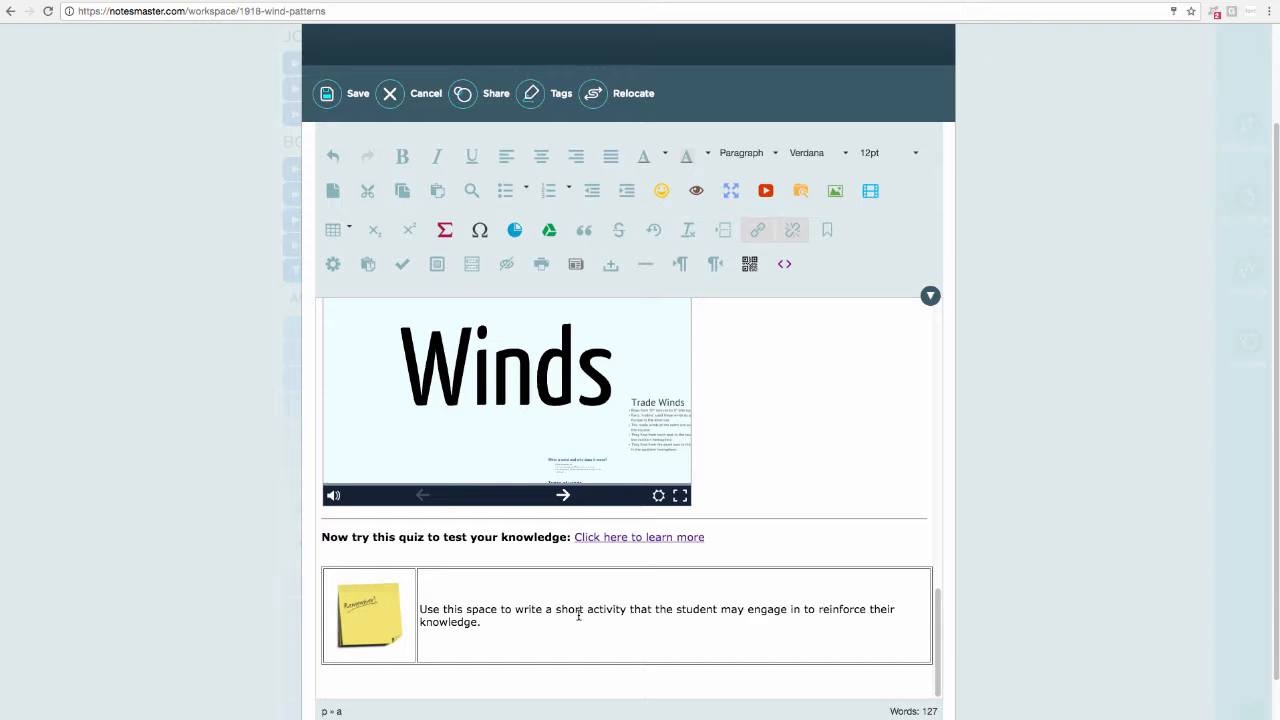
Save the changes to the Wind Patterns resource.
{"action": "left_click", "coordinate": [356, 94]}
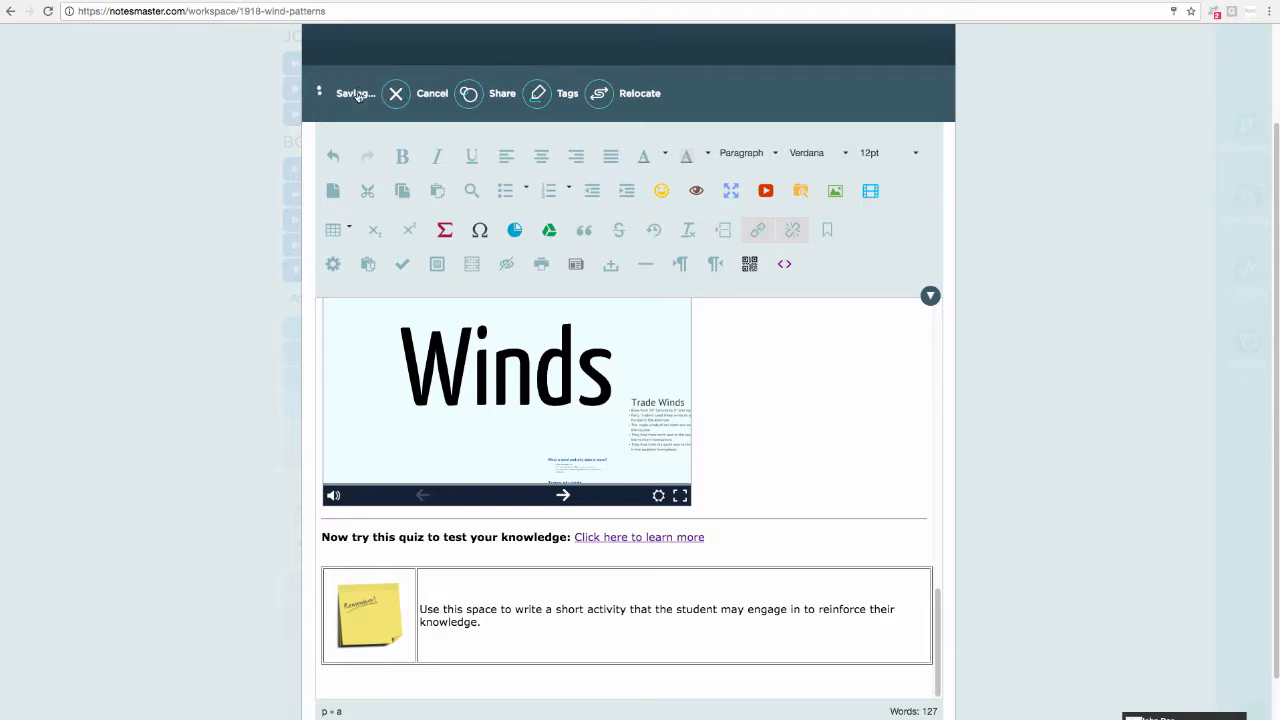
{"action": "scroll", "coordinate": [795, 437], "scroll_direction": "up", "scroll_amount": 4}
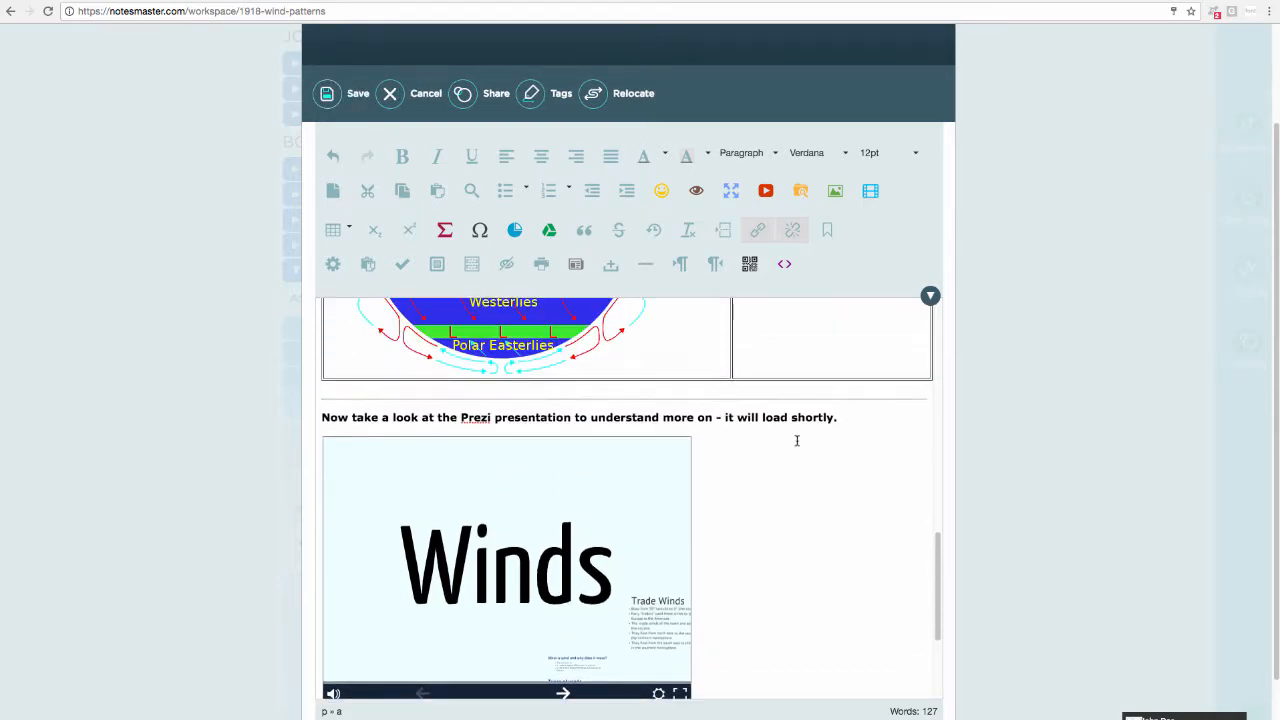
Share the Wind Patterns resource with the BOCODOL Pilot Group and save the sharing settings.
{"action": "scroll", "coordinate": [797, 440], "scroll_direction": "up", "scroll_amount": 6}
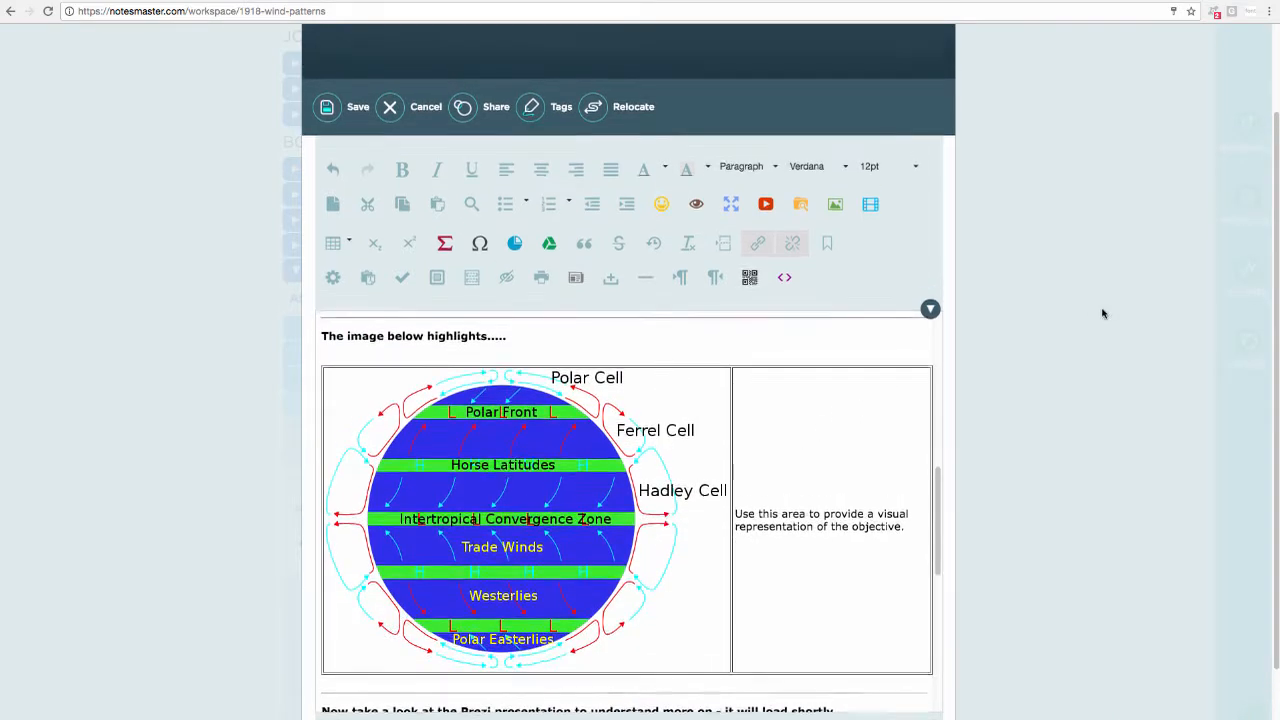
{"action": "scroll", "coordinate": [1103, 314], "scroll_direction": "up", "scroll_amount": 1}
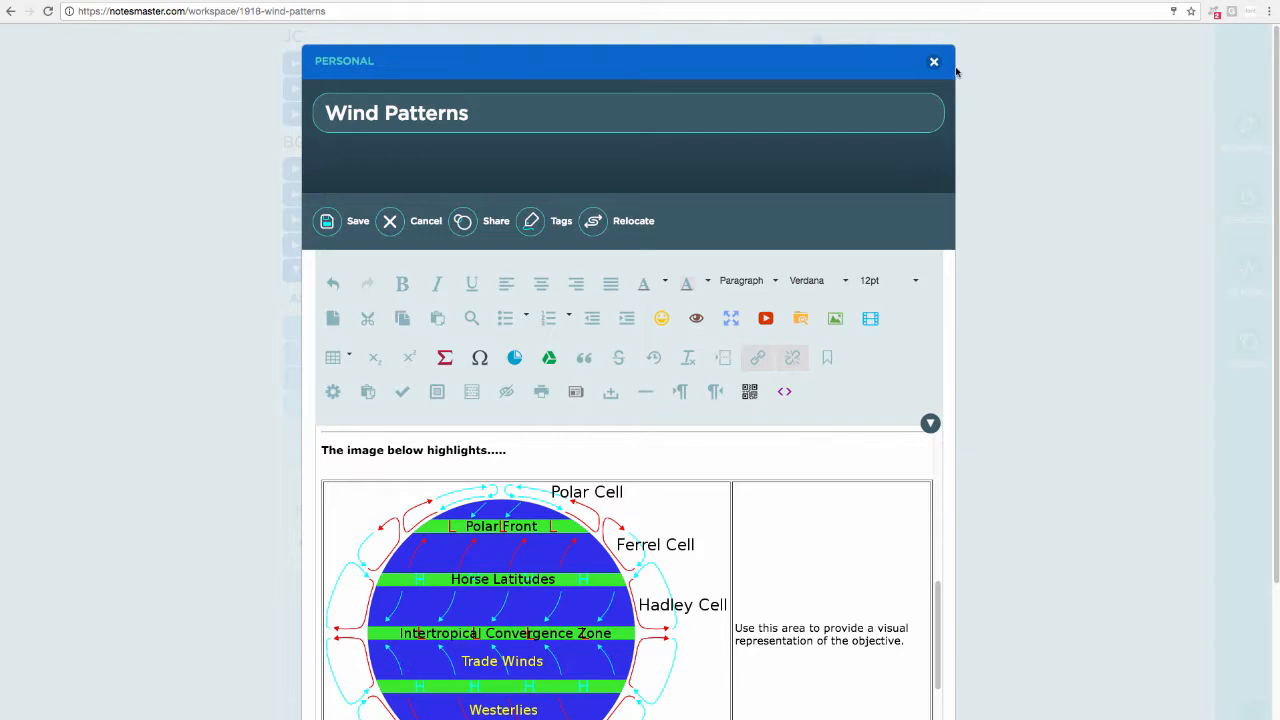
{"action": "left_click", "coordinate": [494, 224]}
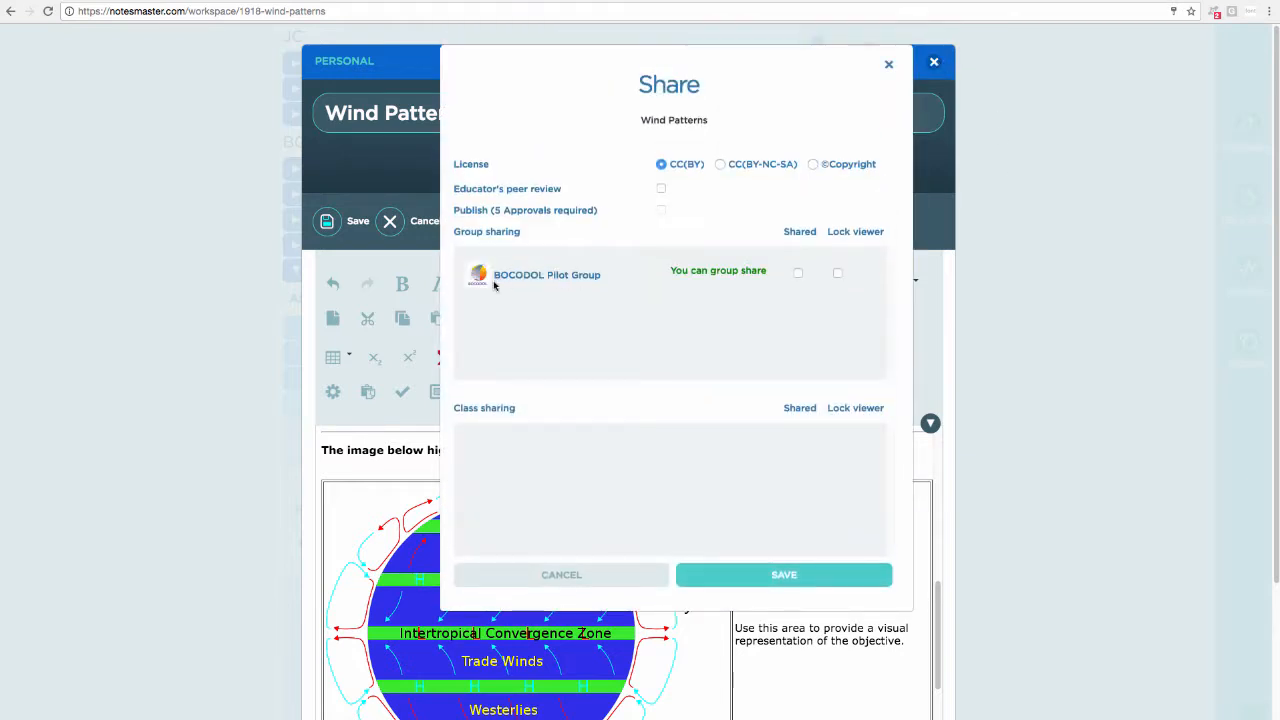
{"action": "left_click", "coordinate": [797, 274]}
{"action": "left_click", "coordinate": [734, 572]}
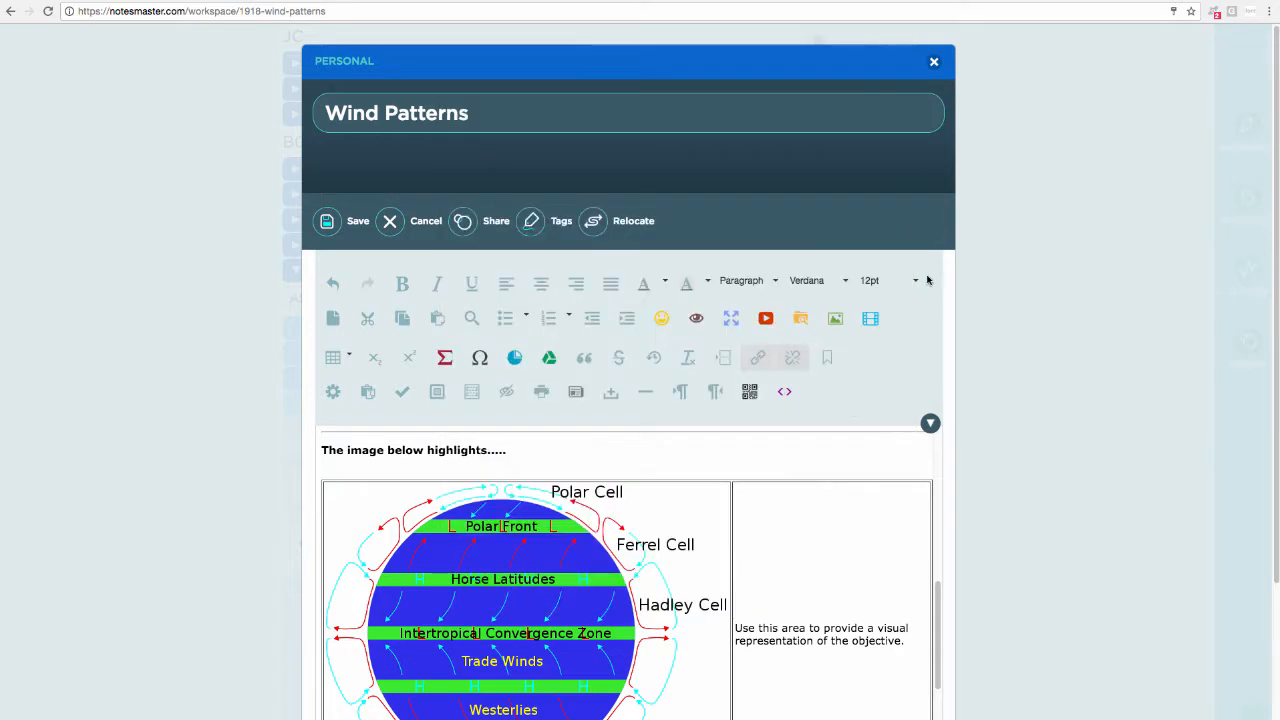
Check the Wind Patterns sharing settings again, save them, and close the notes editor.
{"action": "left_click", "coordinate": [934, 62]}
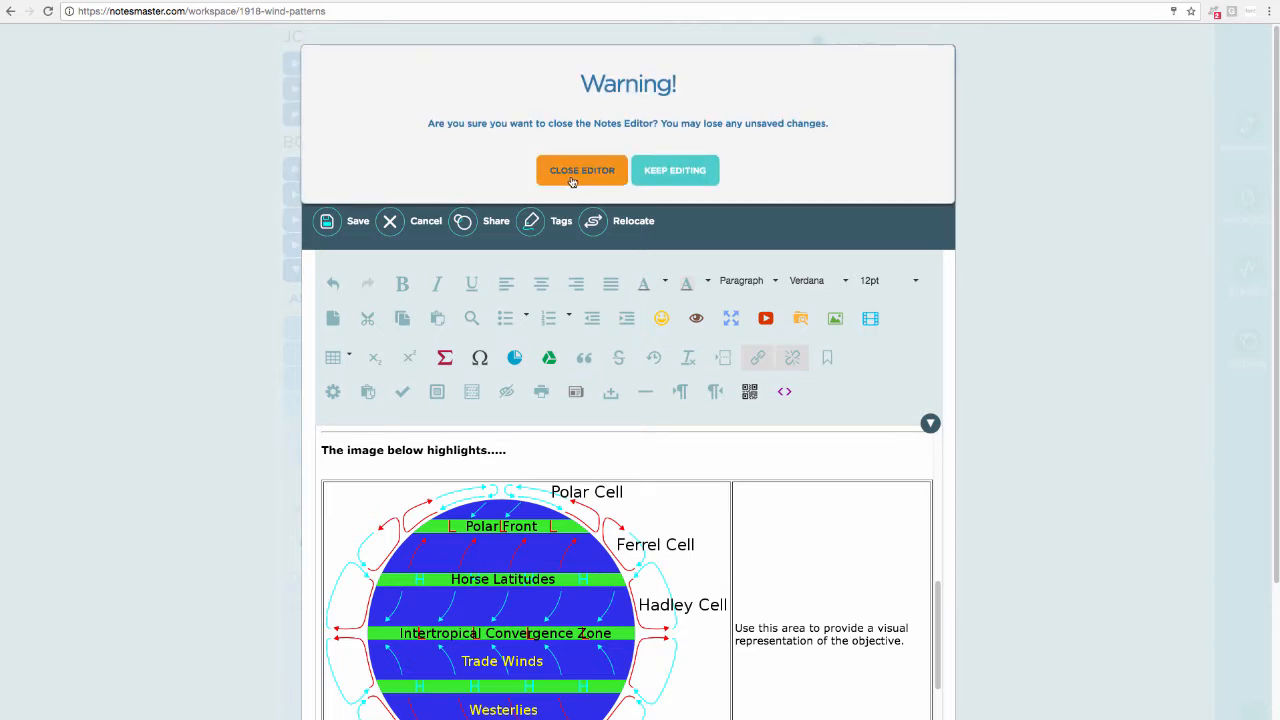
{"action": "left_click", "coordinate": [652, 172]}
{"action": "left_click", "coordinate": [484, 221]}
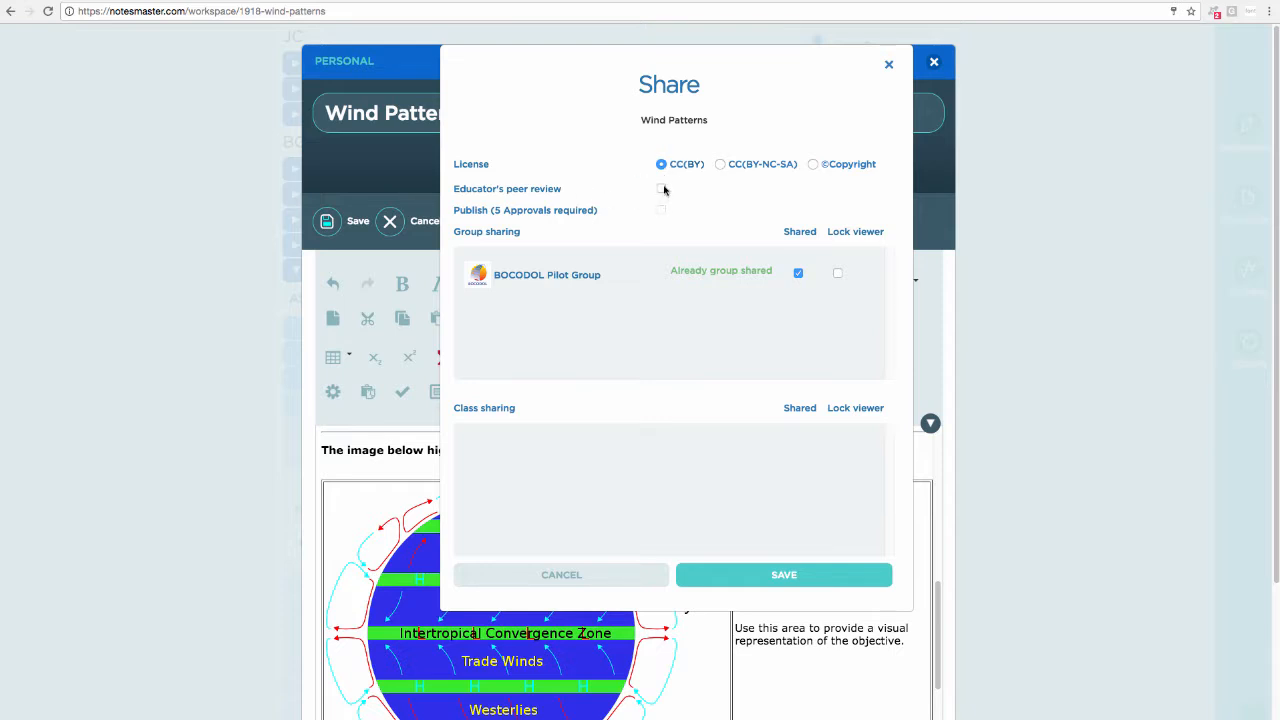
{"action": "left_click", "coordinate": [710, 575]}
{"action": "left_click", "coordinate": [933, 64]}
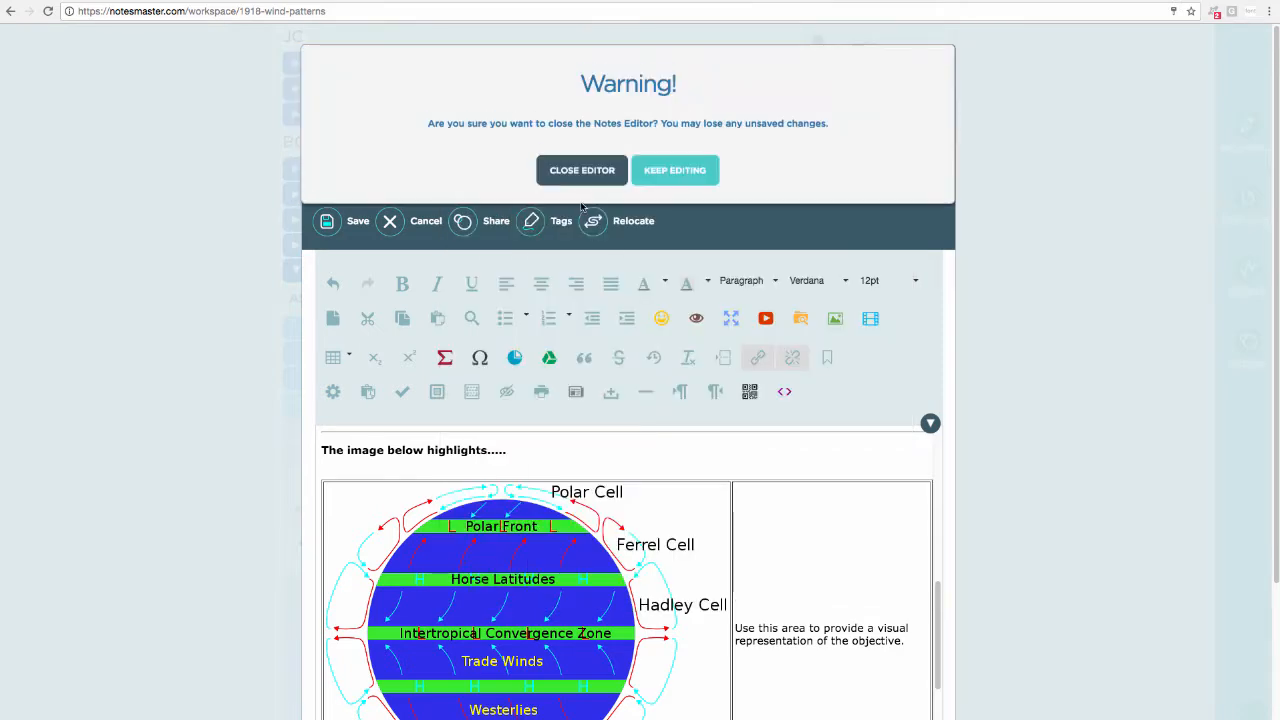
{"action": "left_click", "coordinate": [582, 176]}
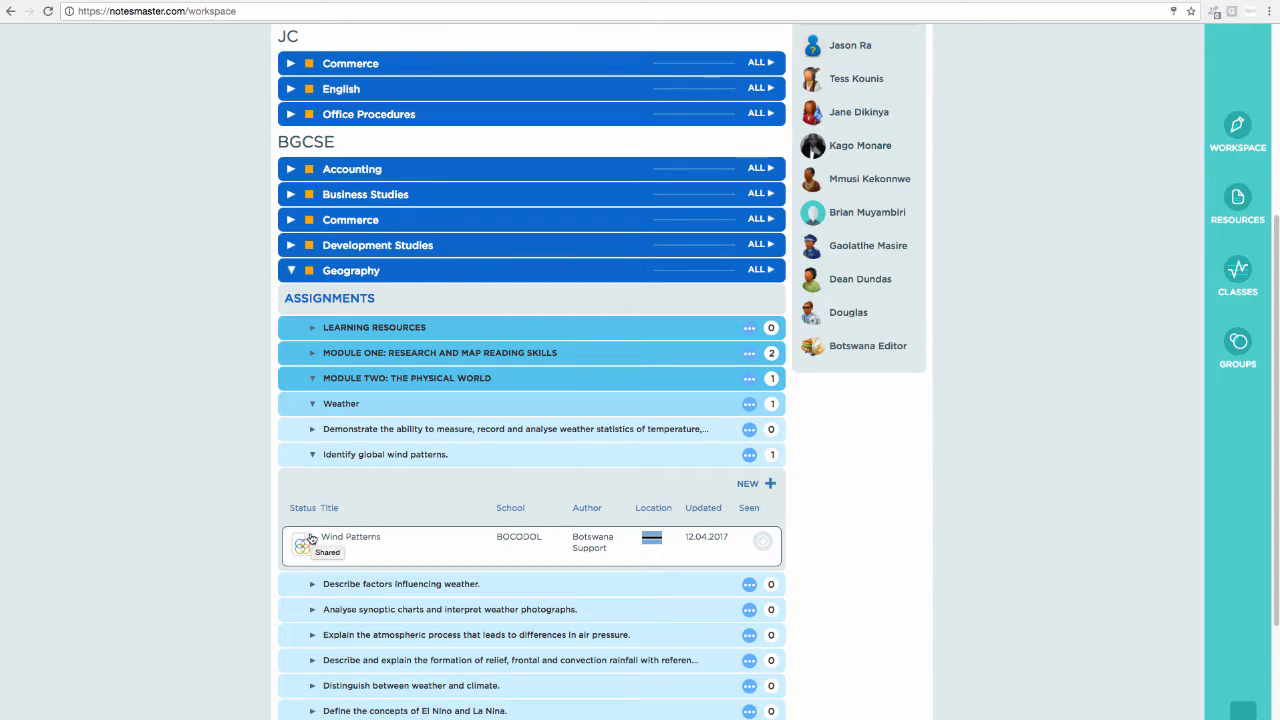
Open the shared Wind Patterns resource from the Geography workspace and review its text, video, image and Prezi sections.
{"action": "left_click", "coordinate": [384, 551]}
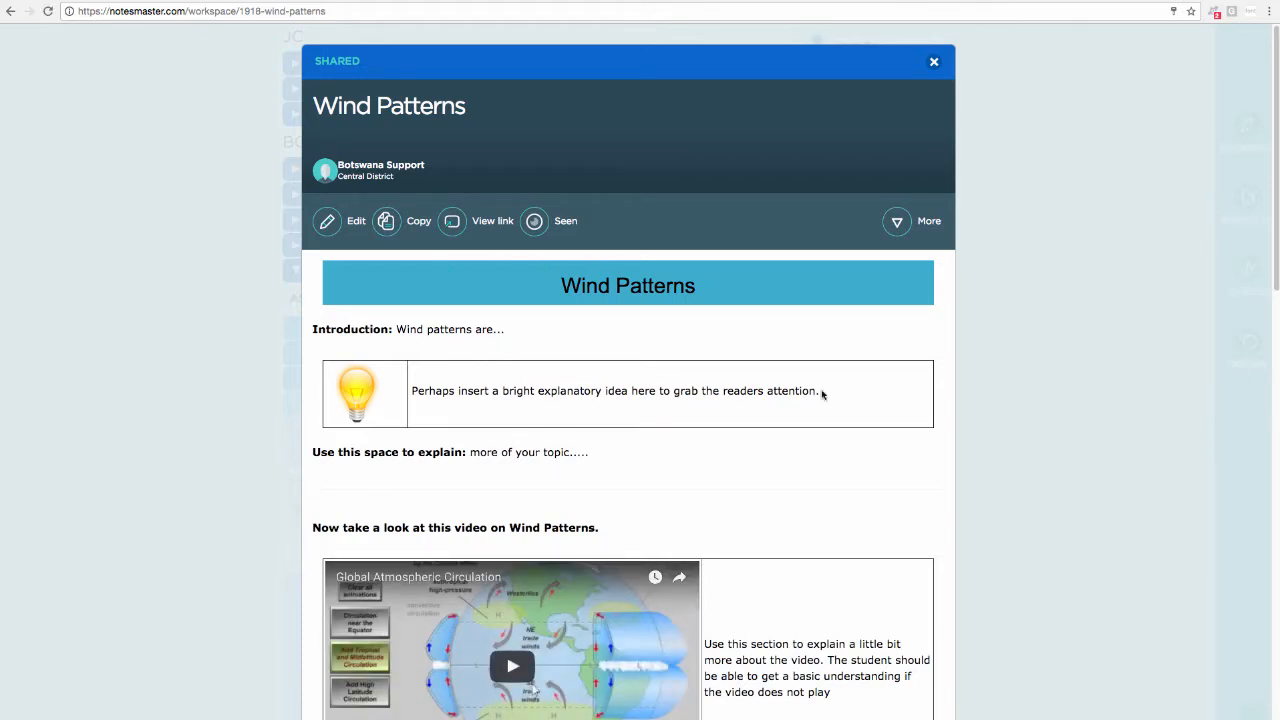
{"action": "scroll", "coordinate": [825, 385], "scroll_direction": "down", "scroll_amount": 3}
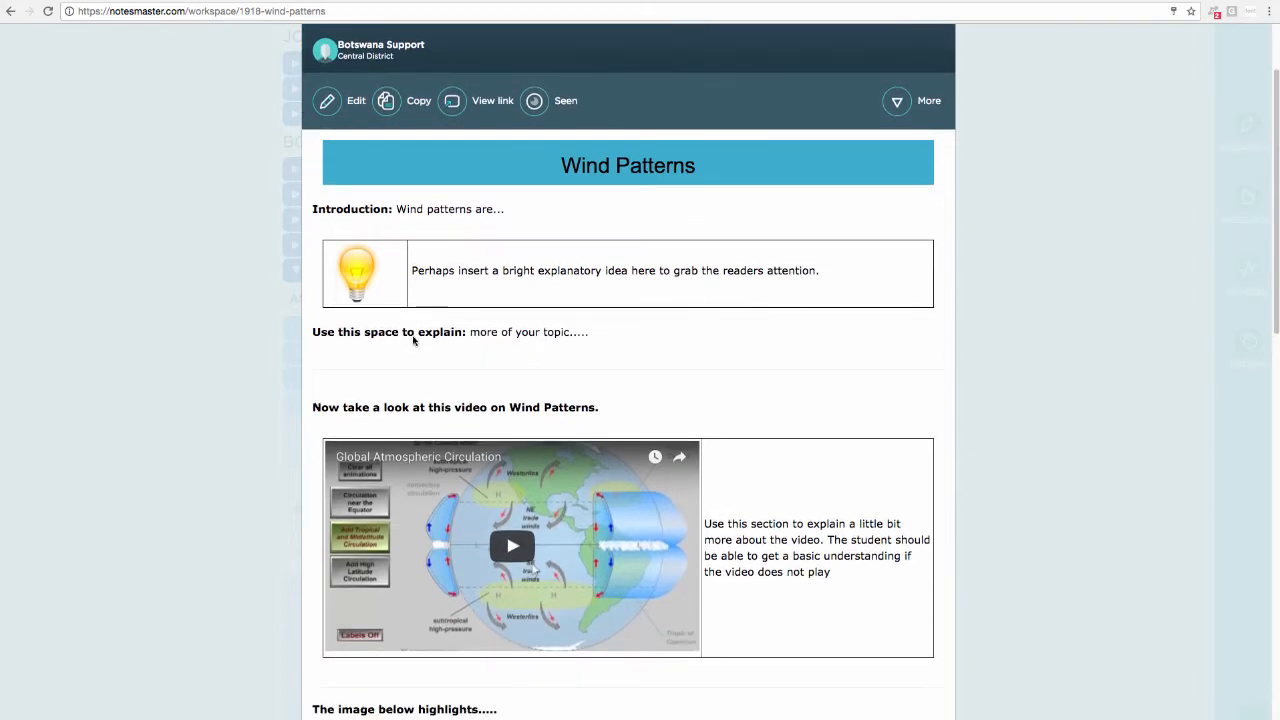
{"action": "scroll", "coordinate": [554, 449], "scroll_direction": "down", "scroll_amount": 2}
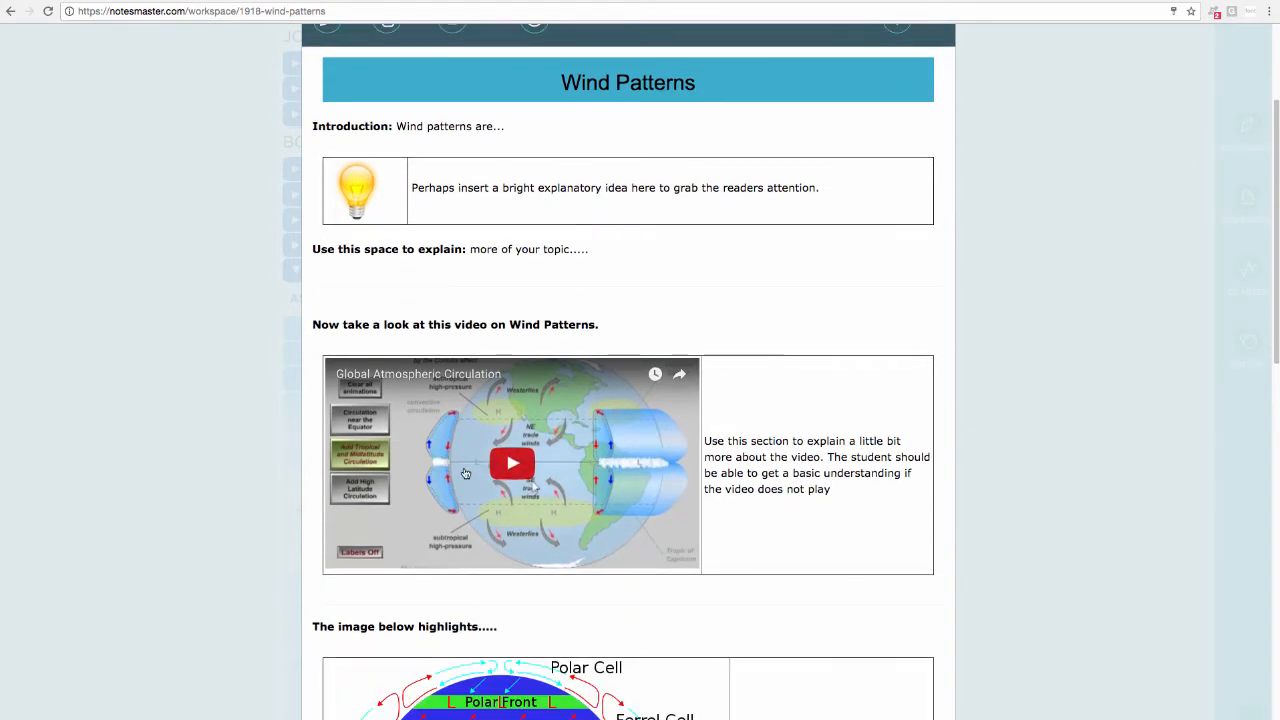
{"action": "scroll", "coordinate": [465, 473], "scroll_direction": "down", "scroll_amount": 5}
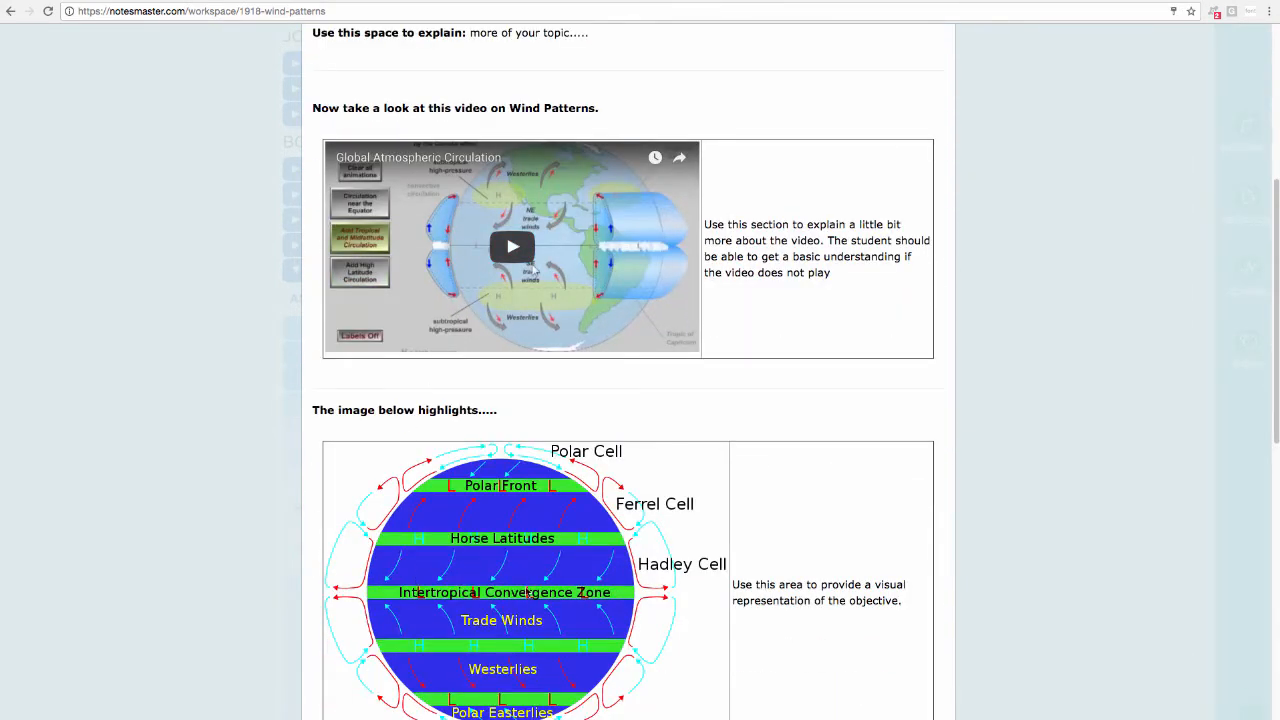
{"action": "scroll", "coordinate": [528, 508], "scroll_direction": "down", "scroll_amount": 8}
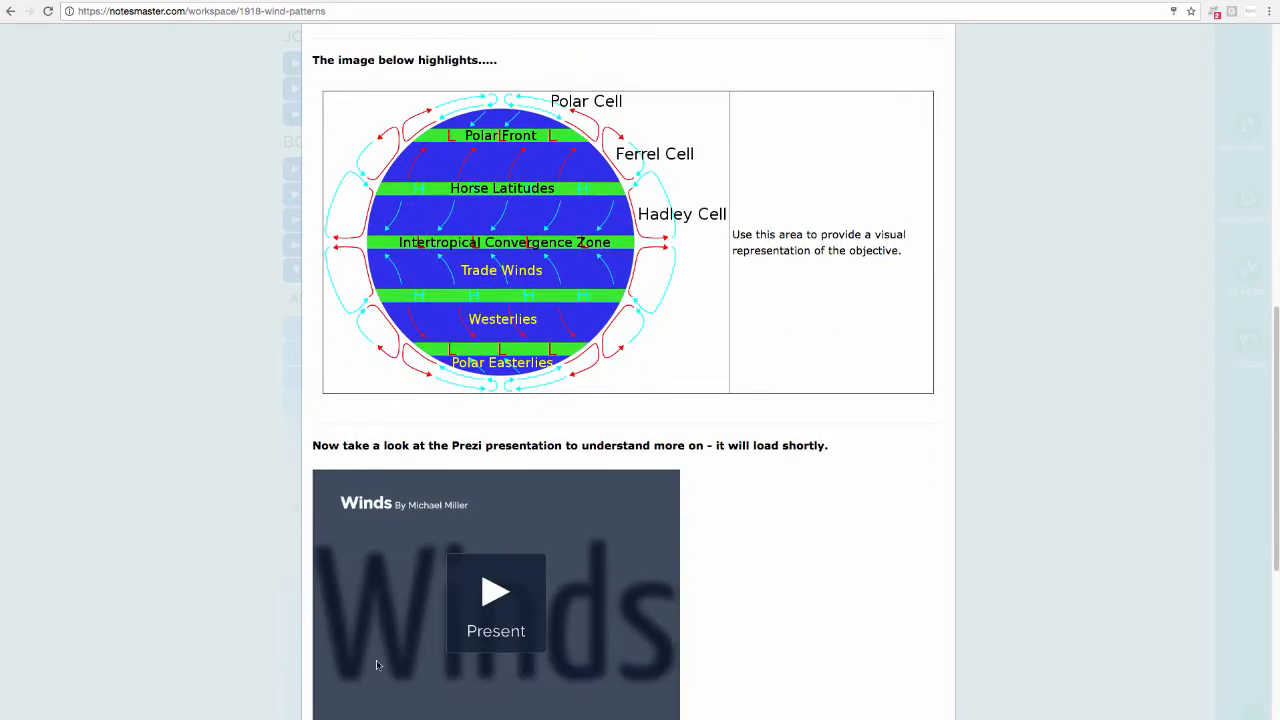
{"action": "scroll", "coordinate": [546, 585], "scroll_direction": "down", "scroll_amount": 2}
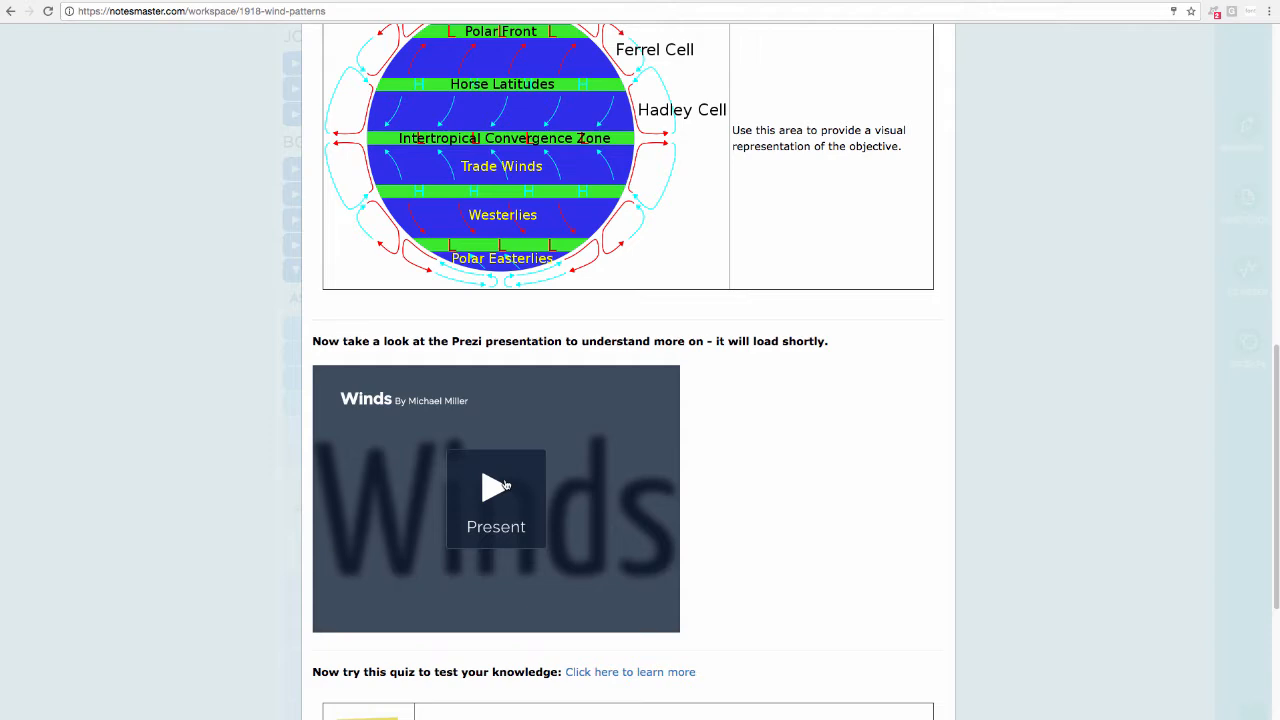
Test the "Click here to learn more" quiz link and return to the Wind Patterns resource.
{"action": "scroll", "coordinate": [568, 550], "scroll_direction": "down", "scroll_amount": 3}
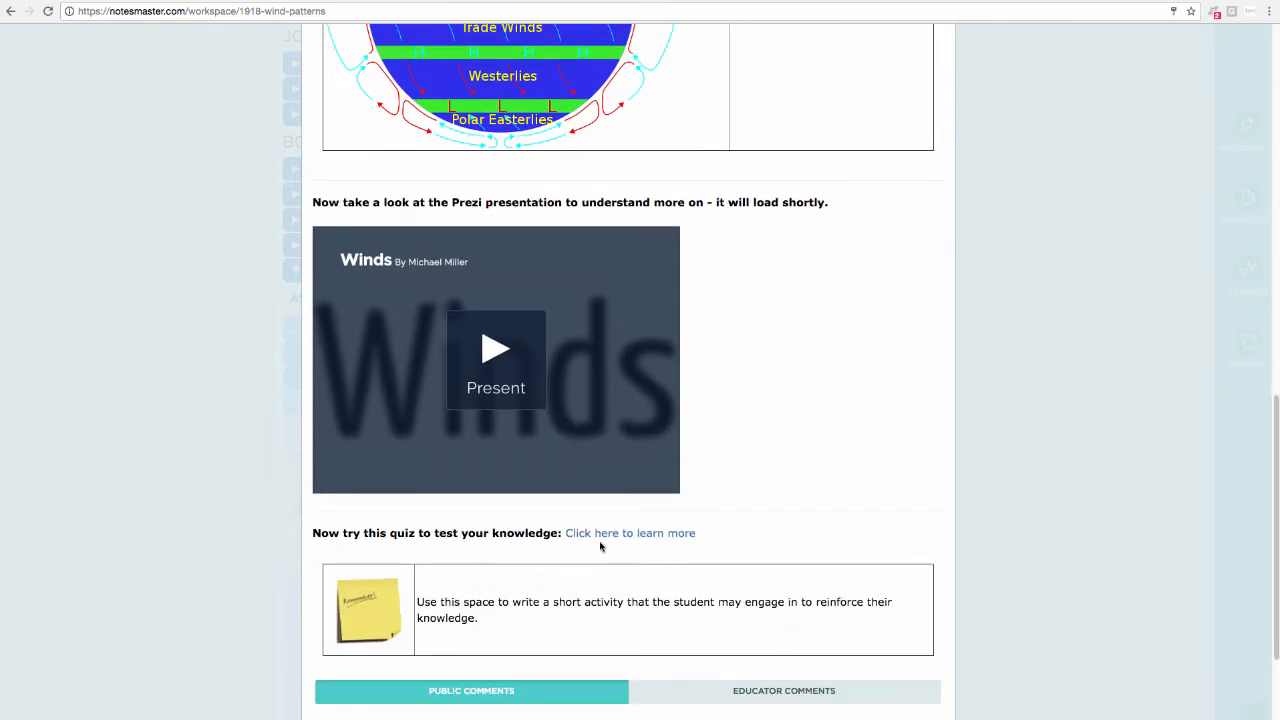
{"action": "left_click", "coordinate": [604, 534]}
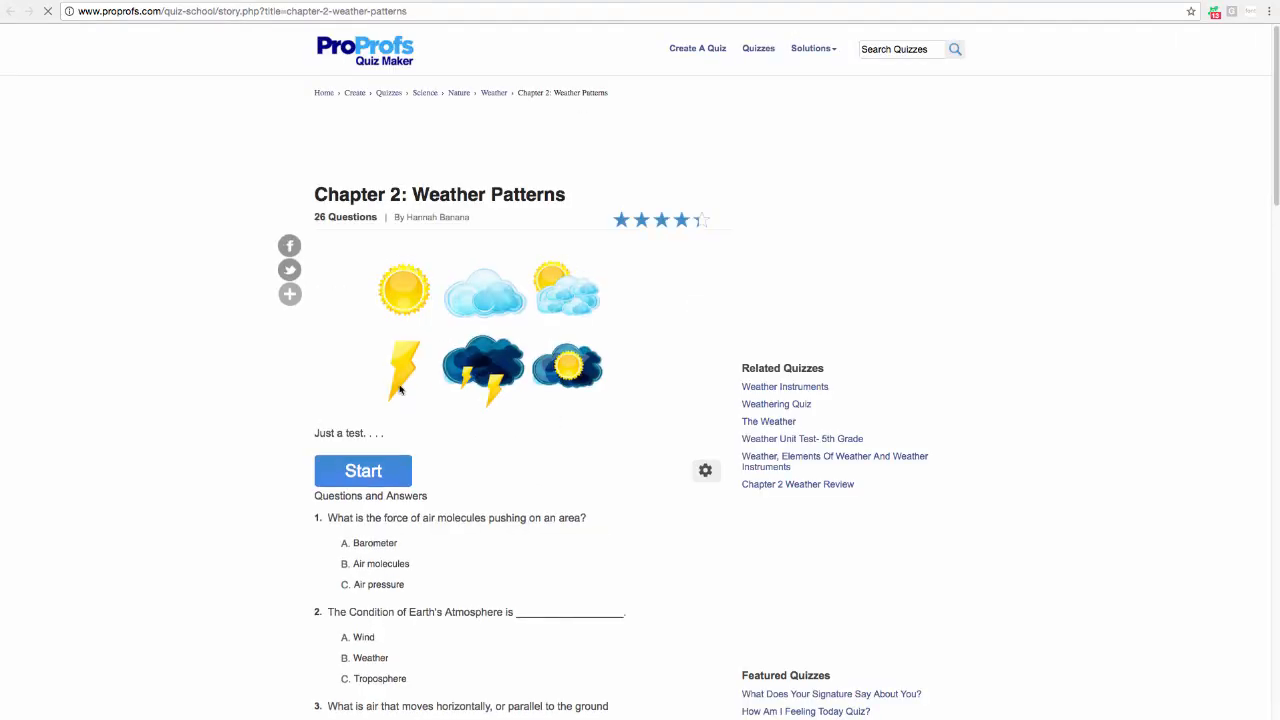
{"action": "left_click", "coordinate": [888, 1]}
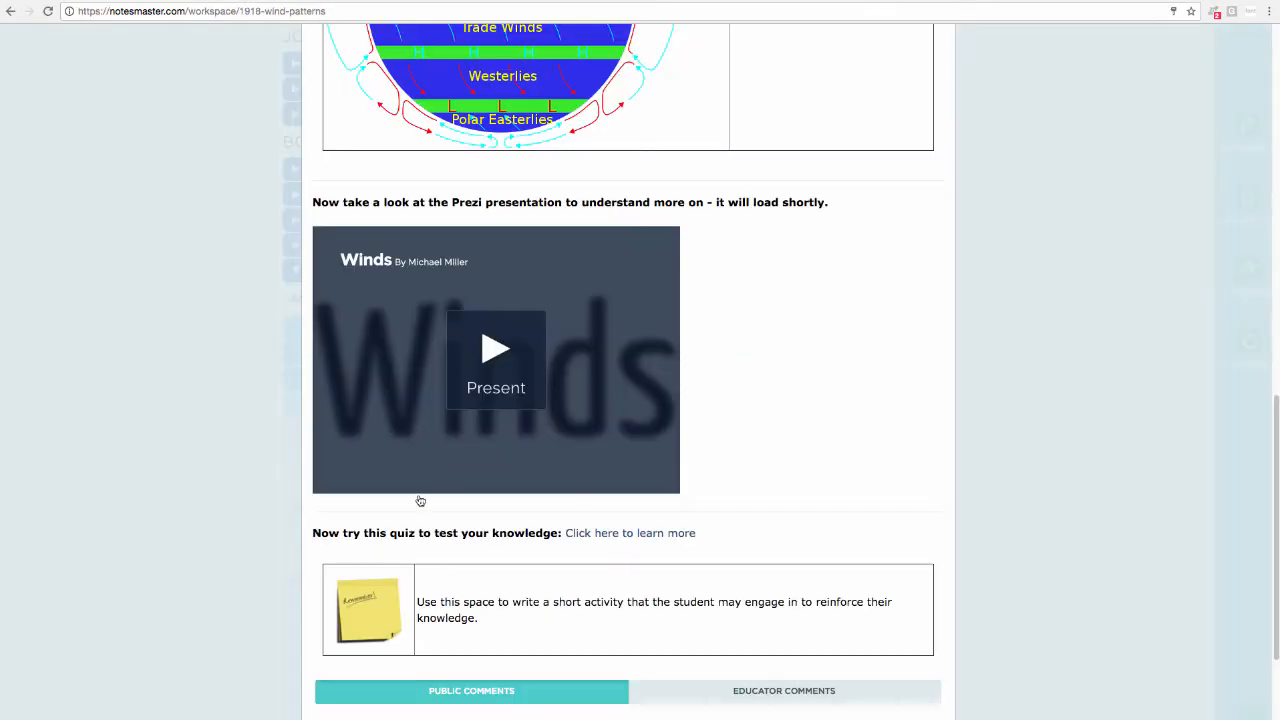
Review the activity box and comments area of the Wind Patterns resource, then close the resource to return to the workspace.
{"action": "scroll", "coordinate": [524, 577], "scroll_direction": "down", "scroll_amount": 1}
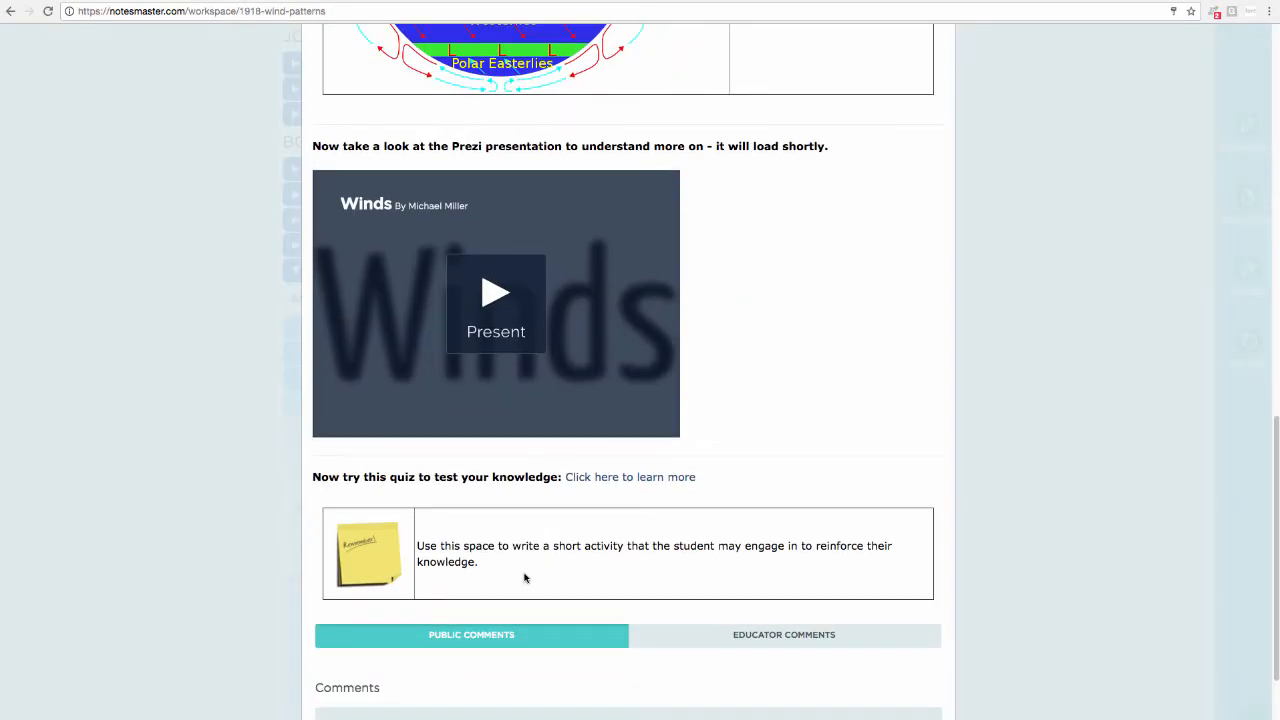
{"action": "scroll", "coordinate": [455, 640], "scroll_direction": "down", "scroll_amount": 4}
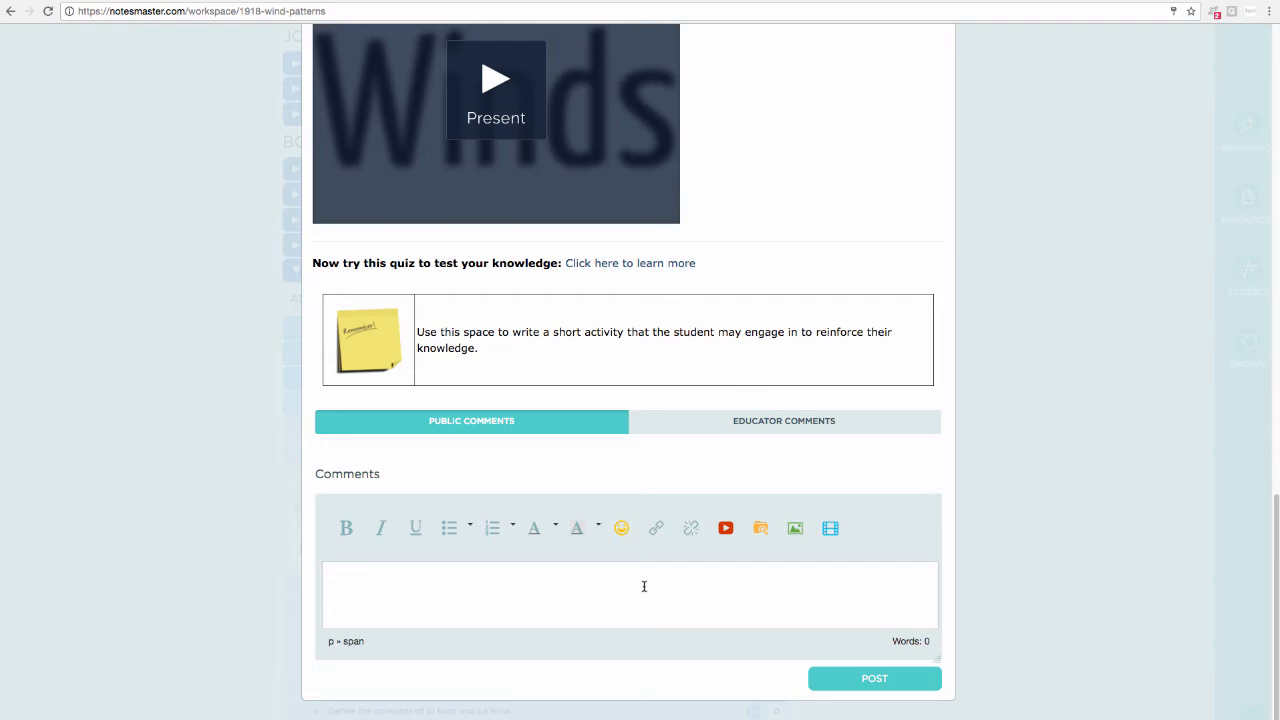
{"action": "scroll", "coordinate": [640, 590], "scroll_direction": "up", "scroll_amount": 11}
{"action": "scroll", "coordinate": [643, 590], "scroll_direction": "up", "scroll_amount": 10}
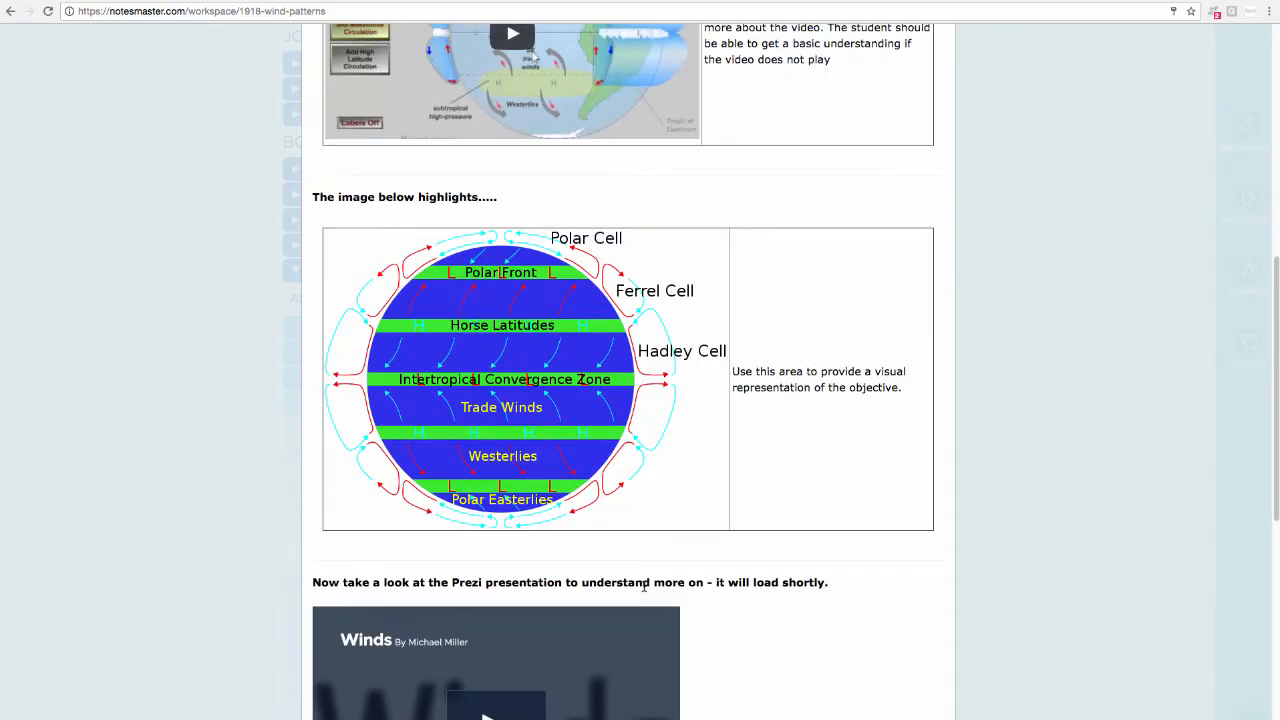
{"action": "scroll", "coordinate": [644, 590], "scroll_direction": "up", "scroll_amount": 4}
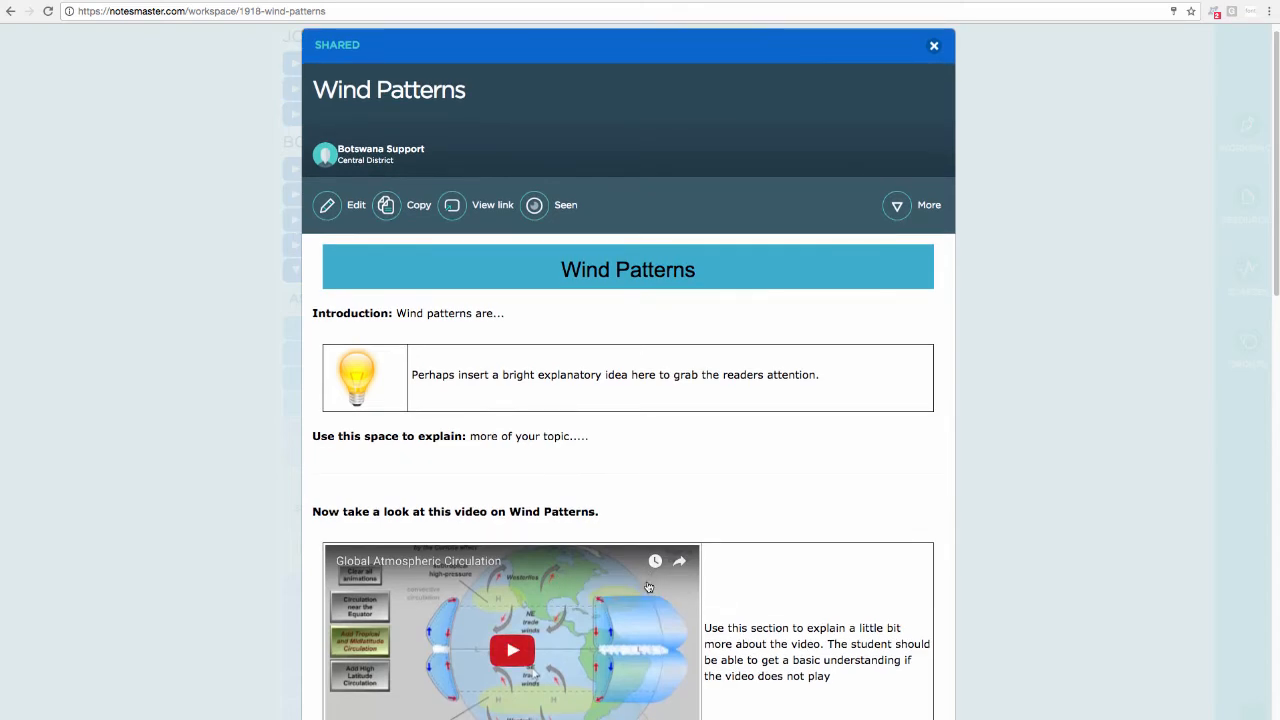
{"action": "left_click", "coordinate": [1025, 374]}
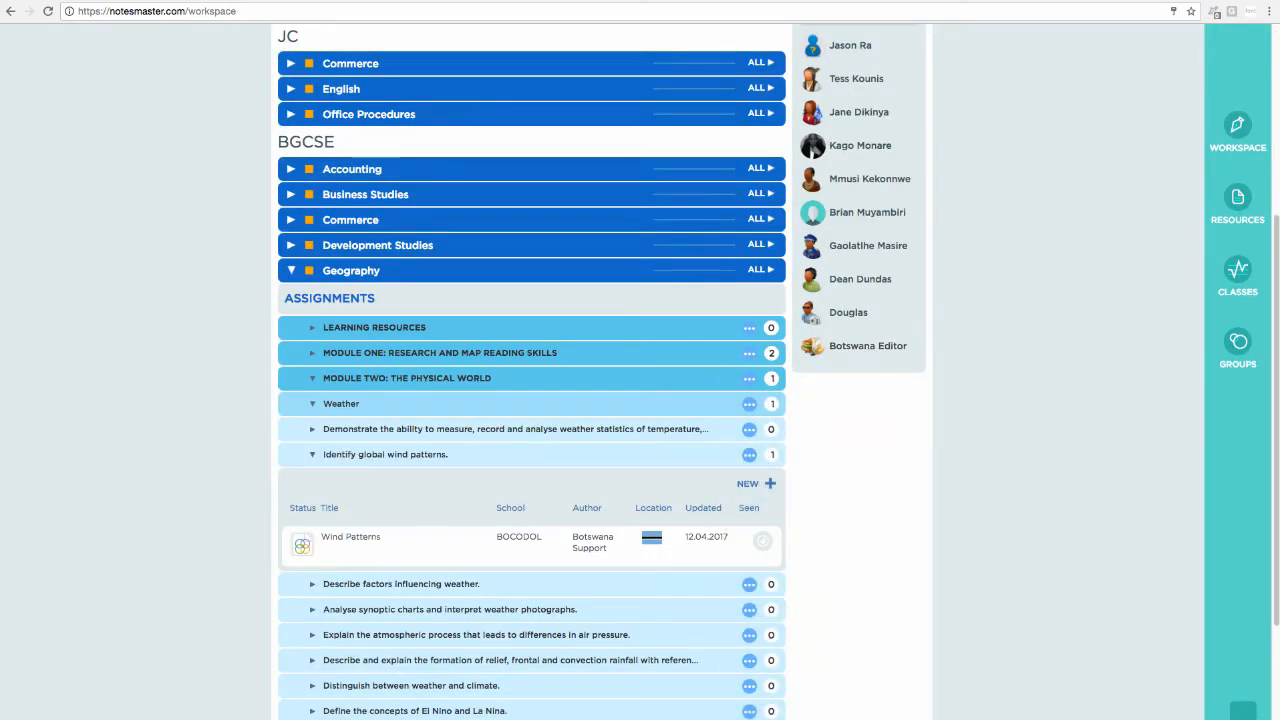